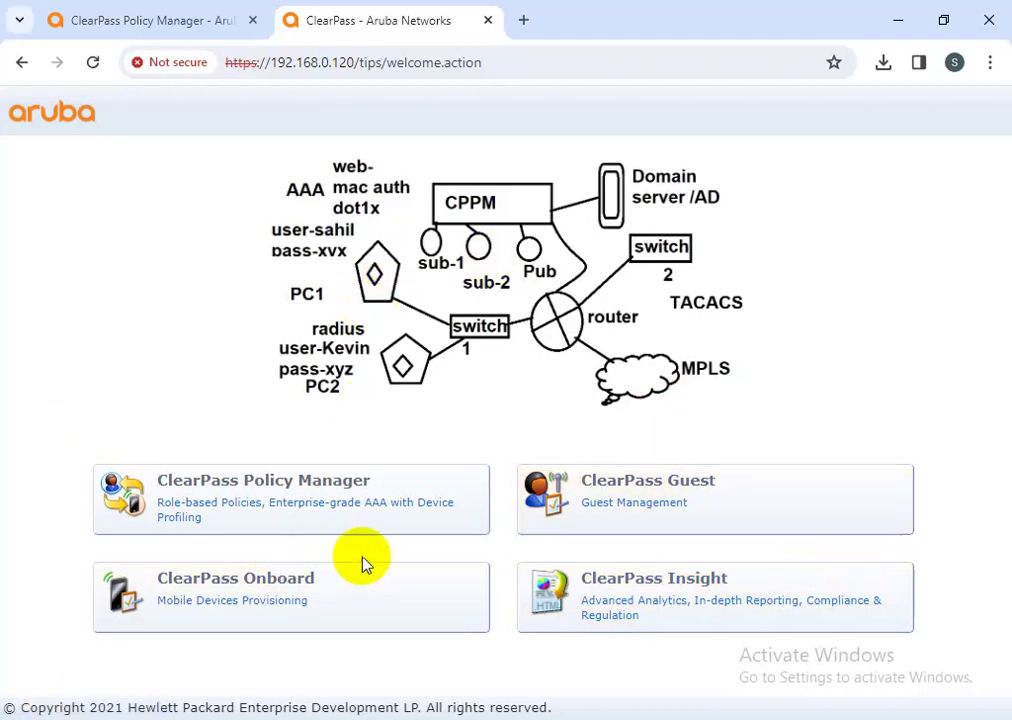
- Sign in to ClearPass Policy Manager with the administrator account
click(329, 500)
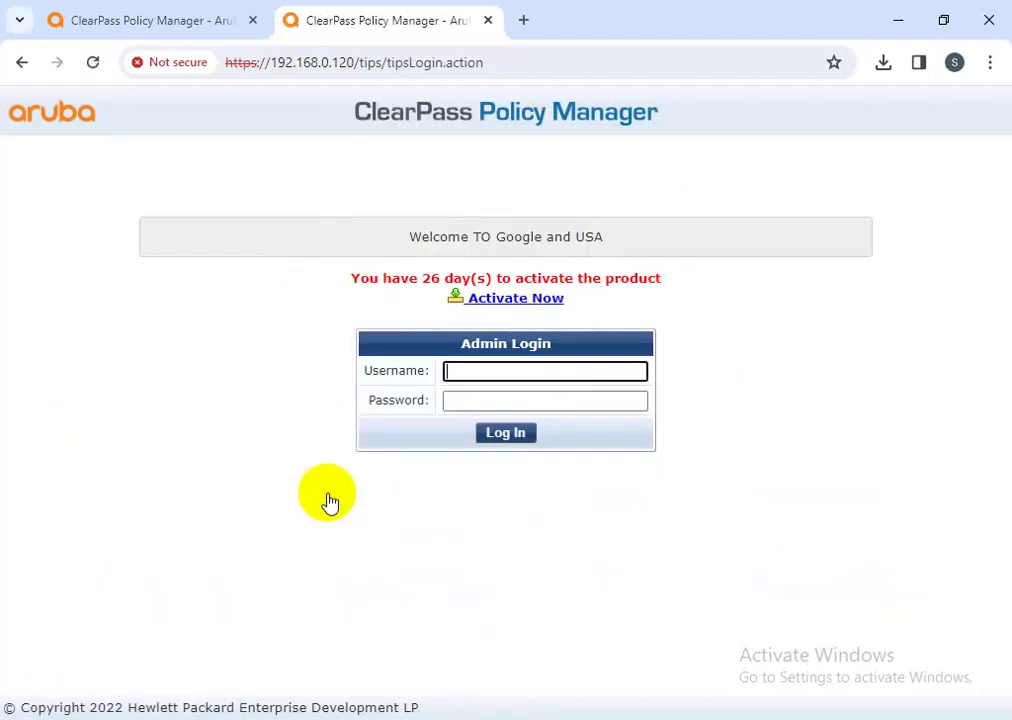
text(admin)
key(Tab)
text(*********)
key(Return)
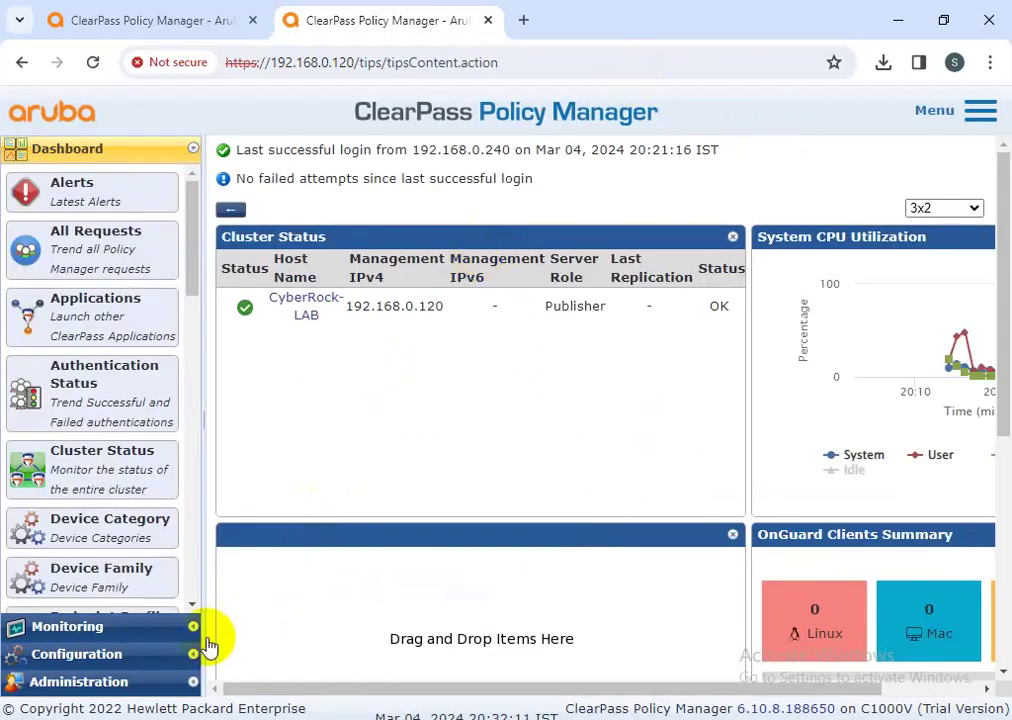
- Go to Configuration > Posture > Posture Policies and begin adding a new policy
click(80, 655)
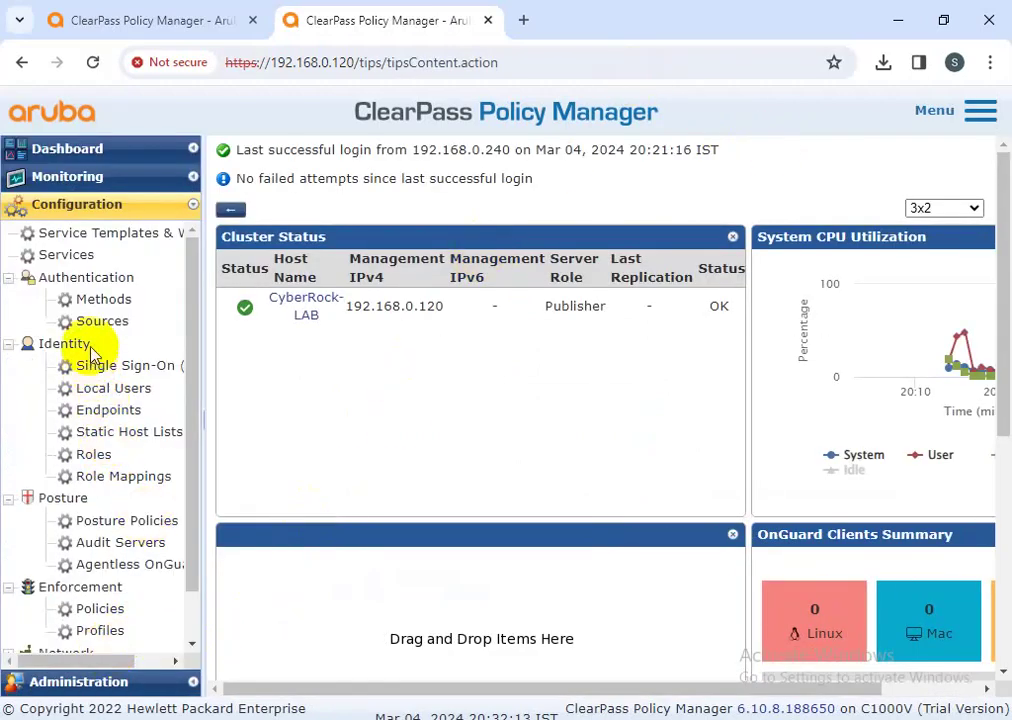
click(124, 522)
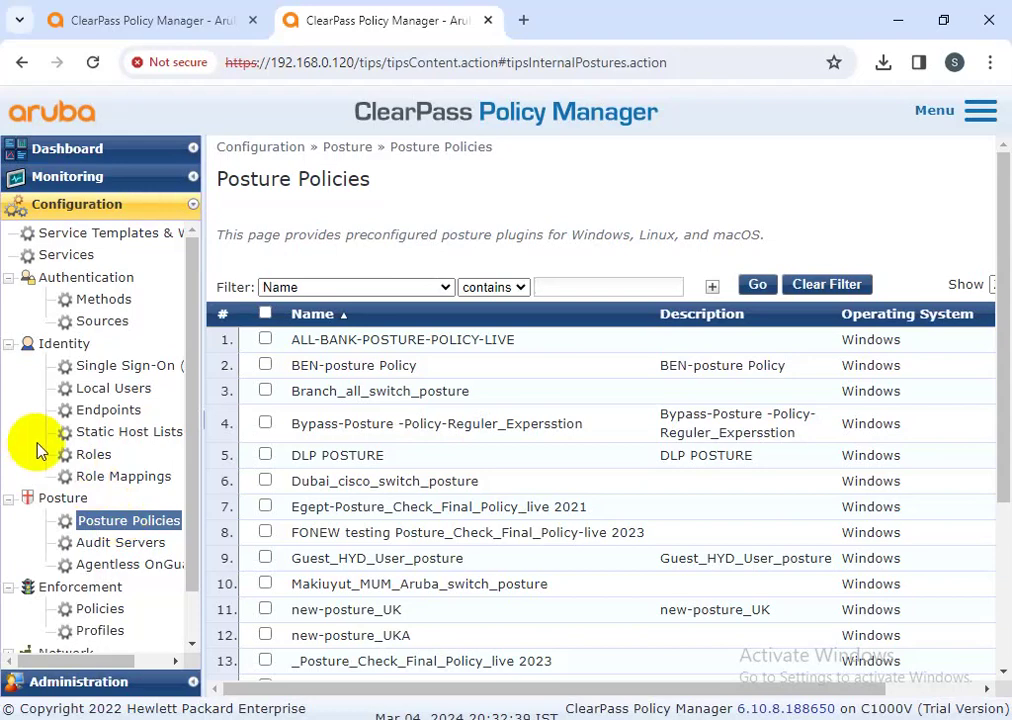
scroll(337, 470, down, 2)
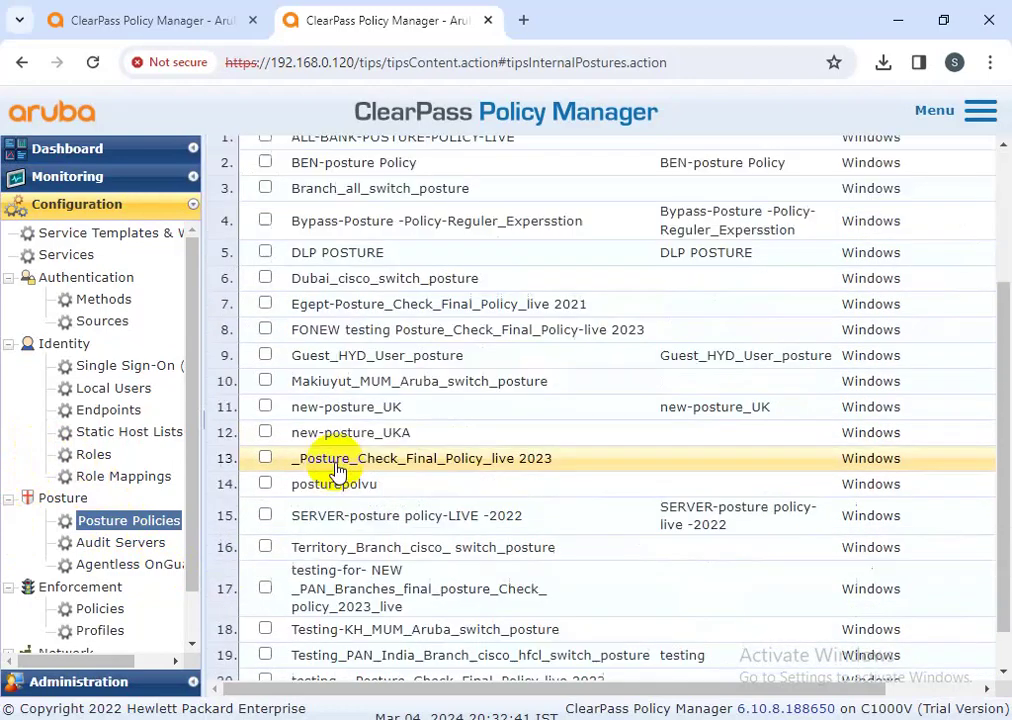
scroll(350, 490, down, 1)
scroll(361, 505, up, 3)
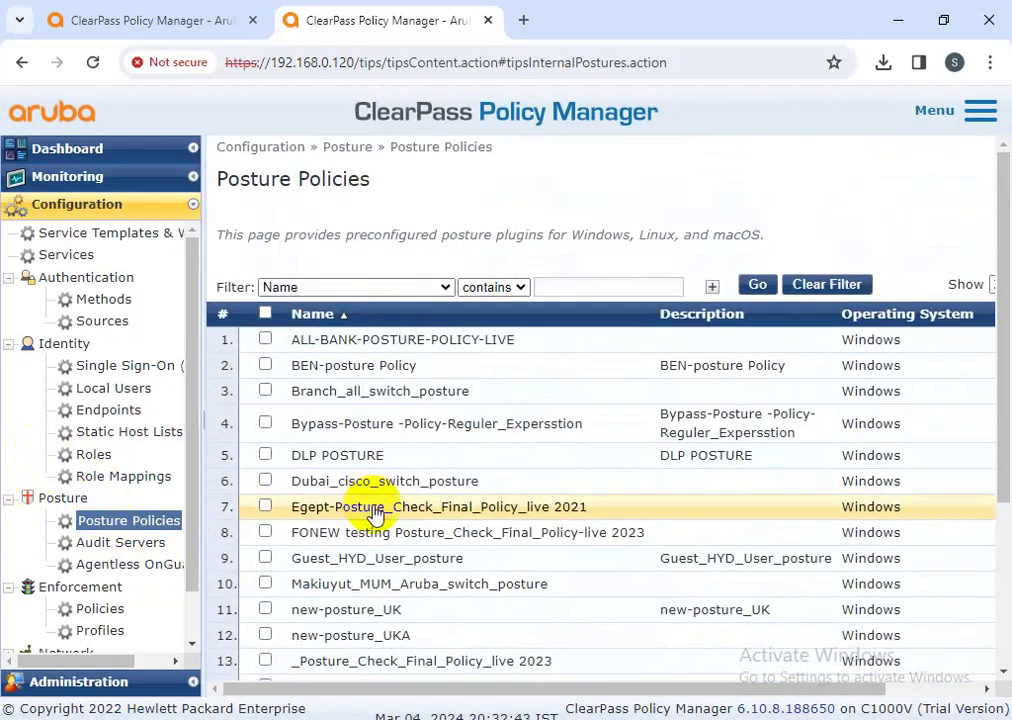
drag(512, 689, 718, 700)
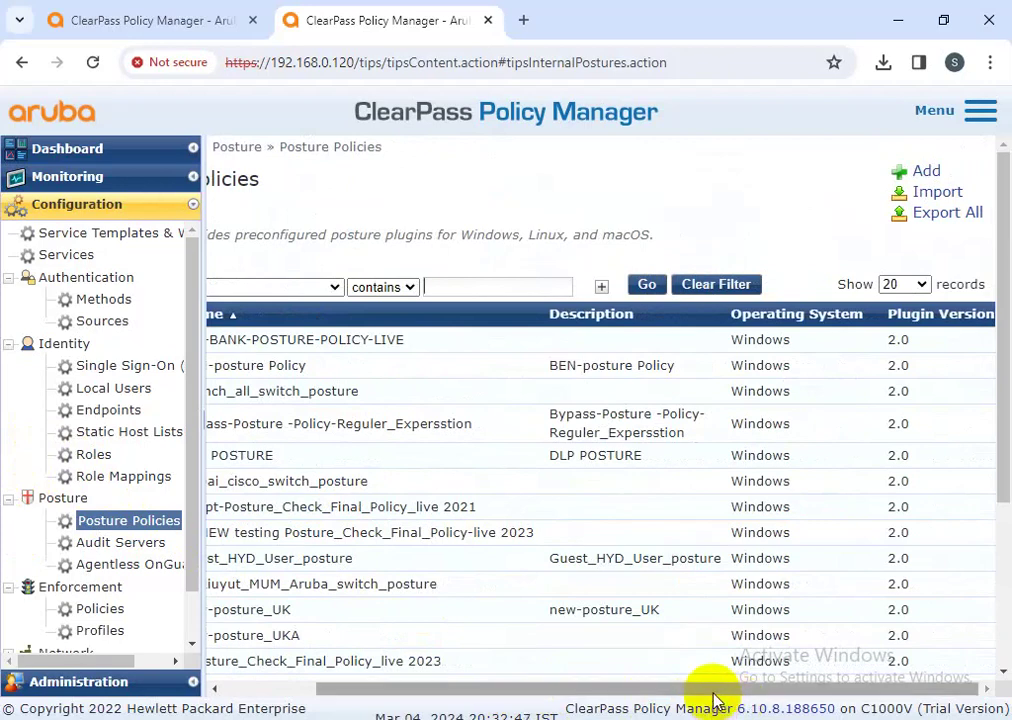
click(928, 172)
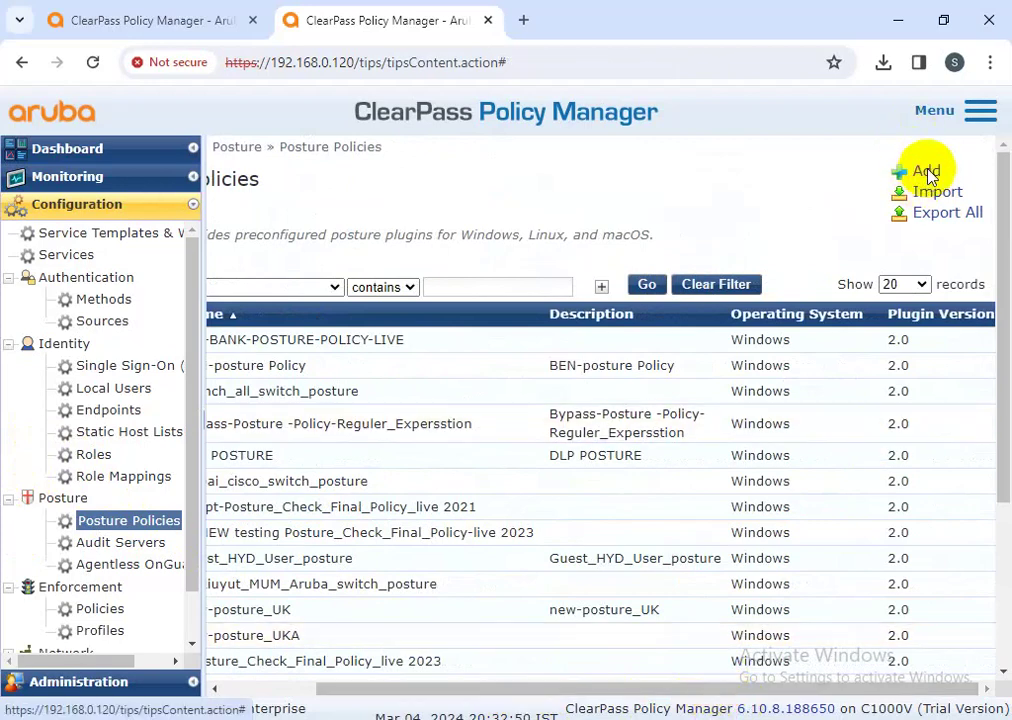
- Enter Mumbai-CORP-Posture-policies as the policy name
click(436, 244)
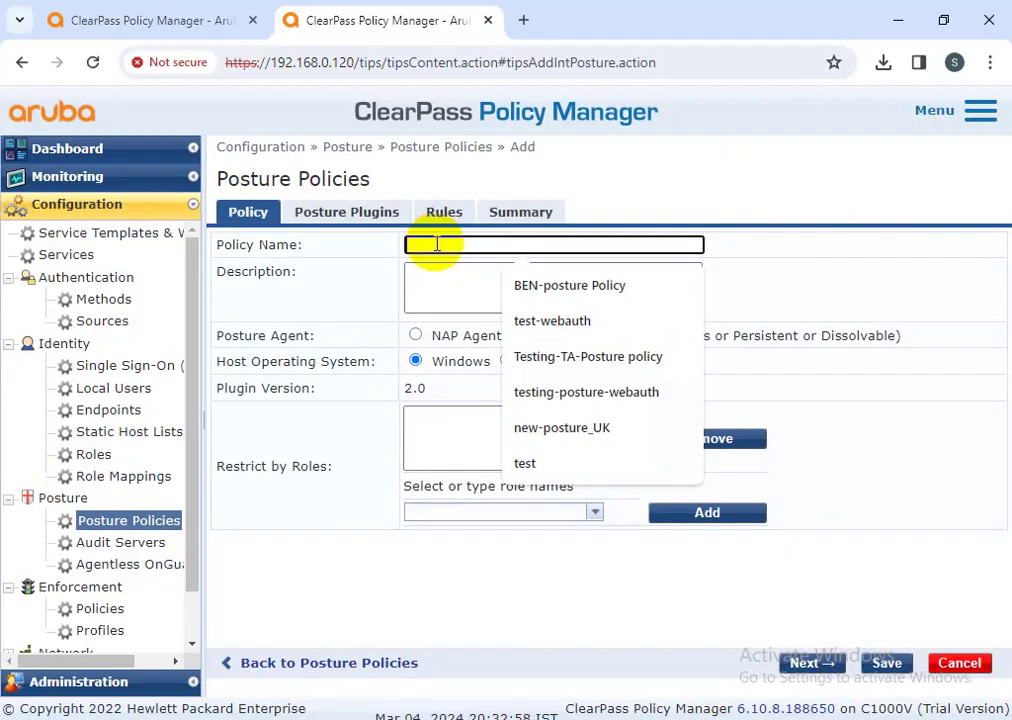
key(Escape)
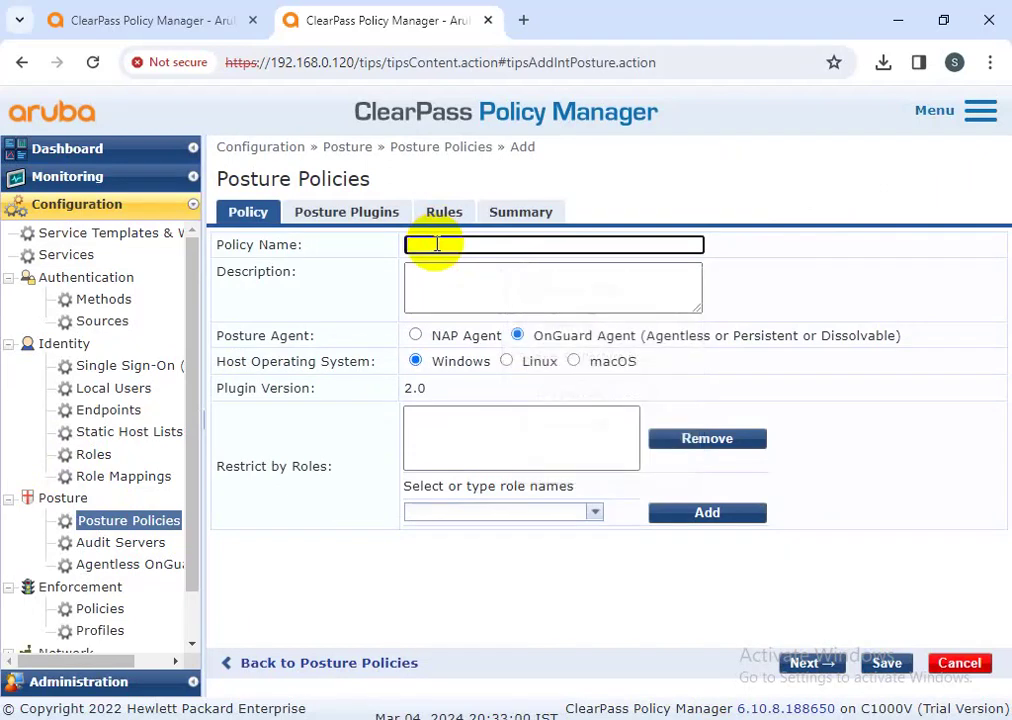
text(Mumbai-C)
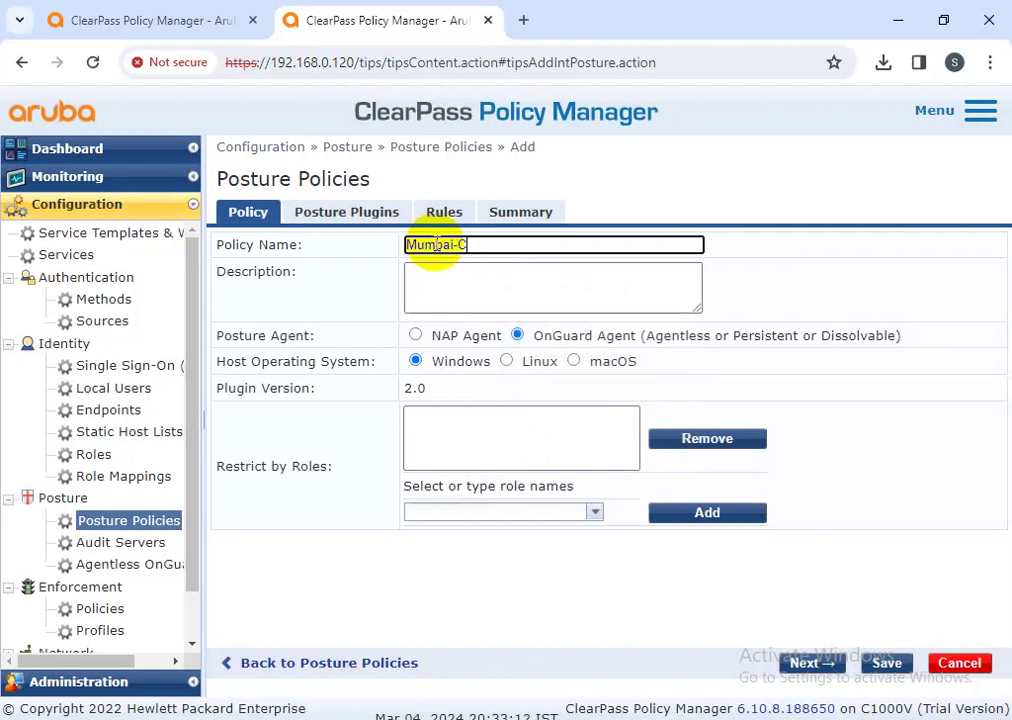
text(ORP-Posture -polciy)
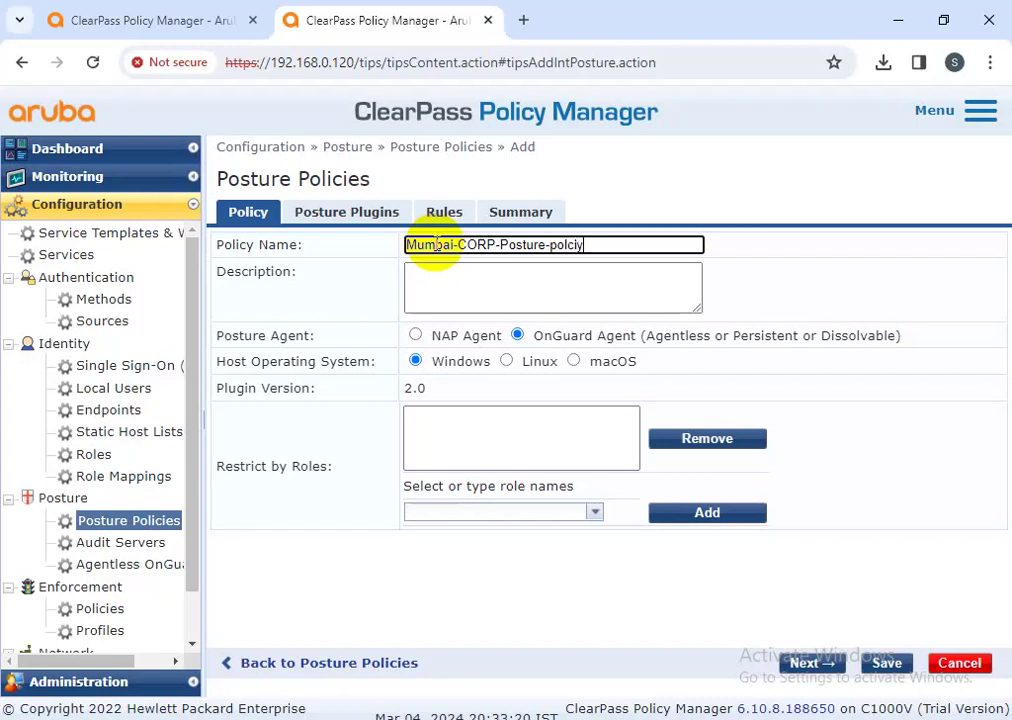
key(BackSpace)
key(BackSpace)
key(BackSpace)
key(BackSpace)
key(BackSpace)
key(BackSpace)
text(policies)
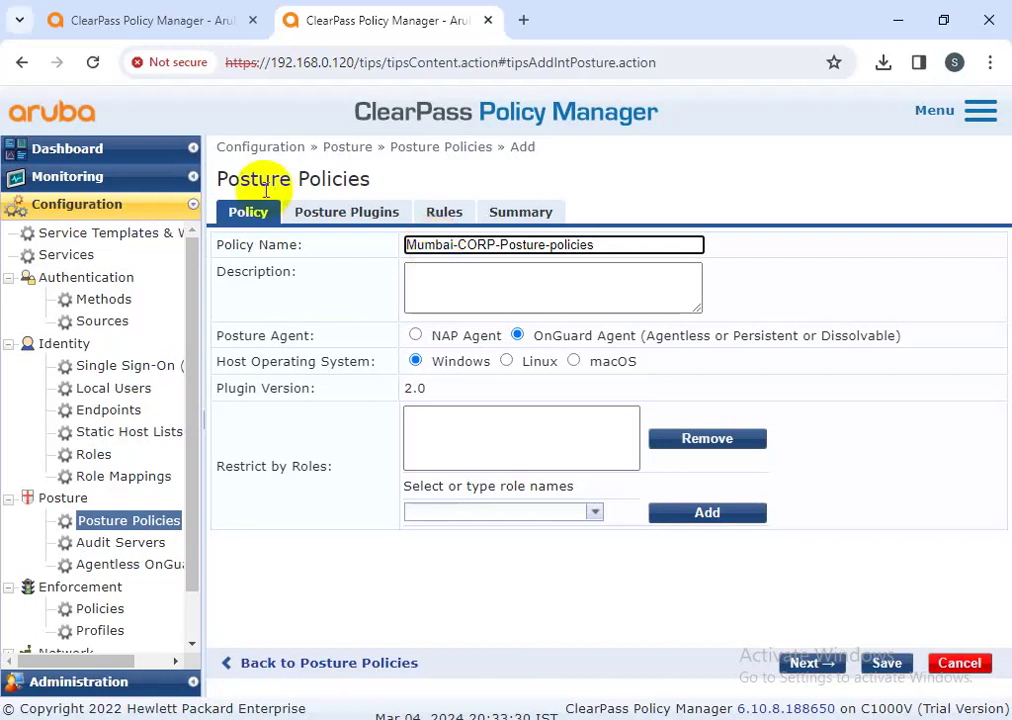
- Copy the policy name into the Description, keeping OnGuard Agent on Windows
drag(605, 247, 395, 248)
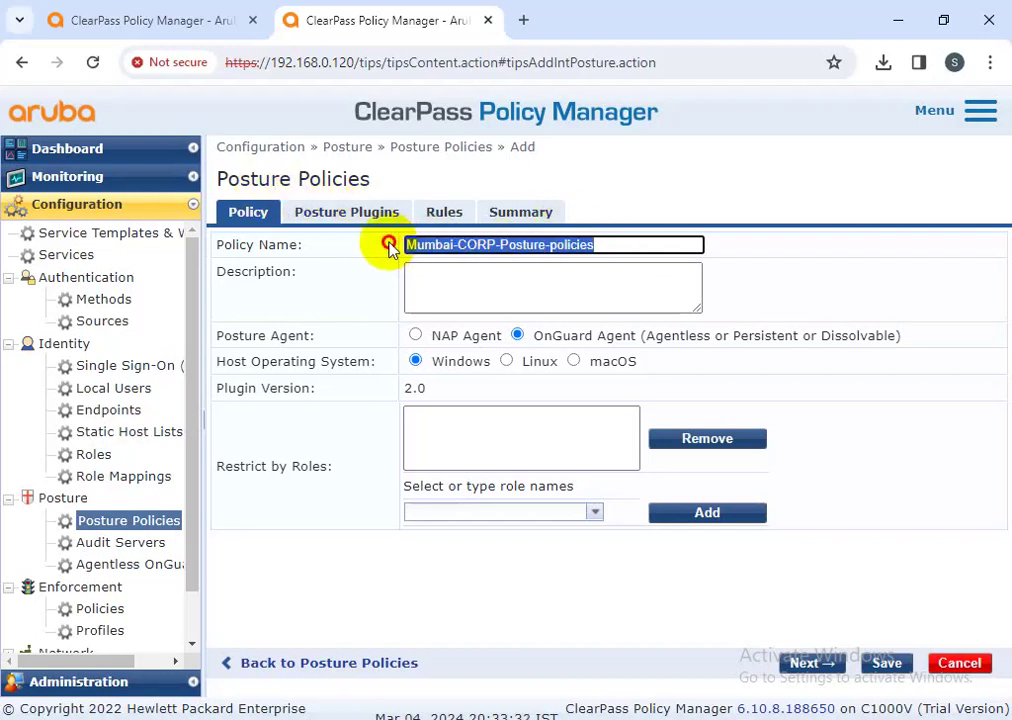
key(ctrl+c)
click(468, 289)
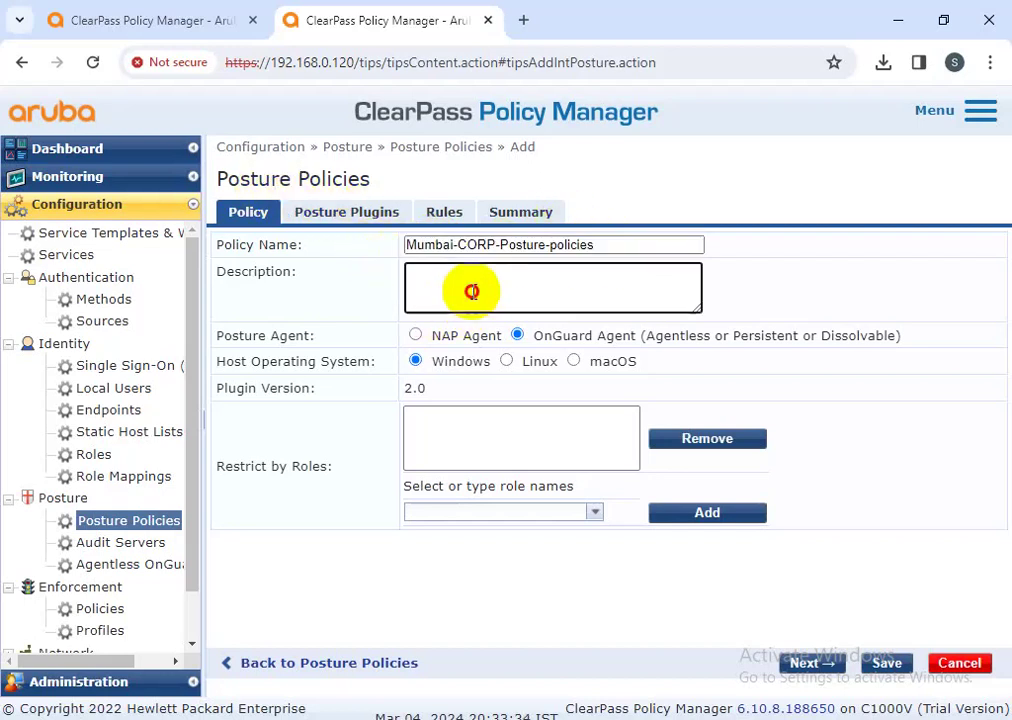
key(ctrl+v)
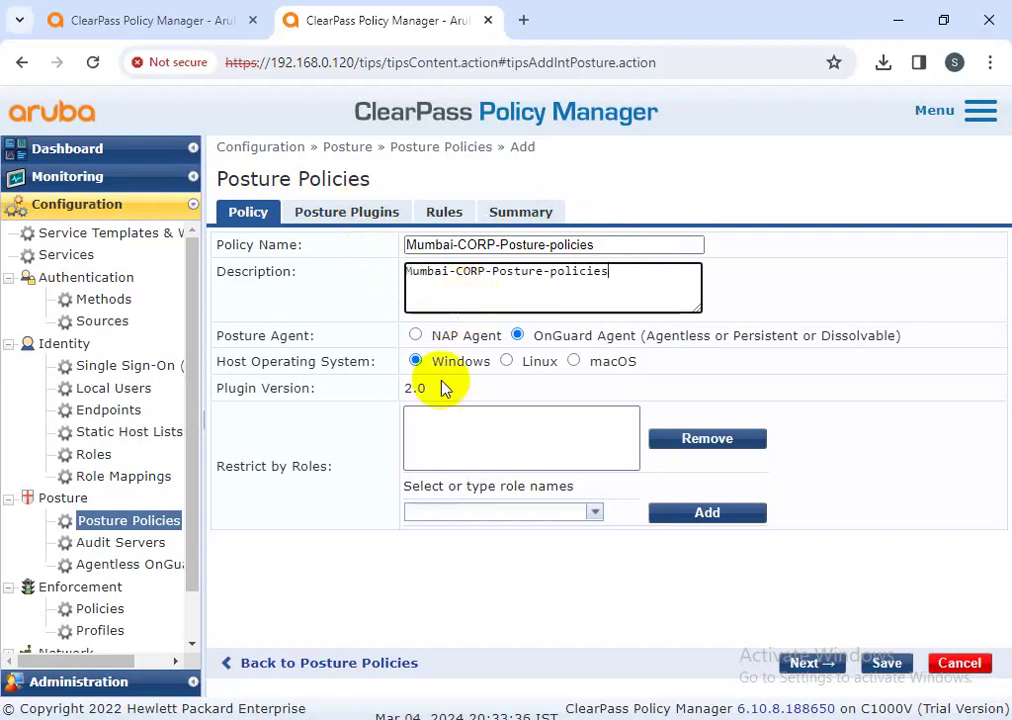
triple_click(270, 333)
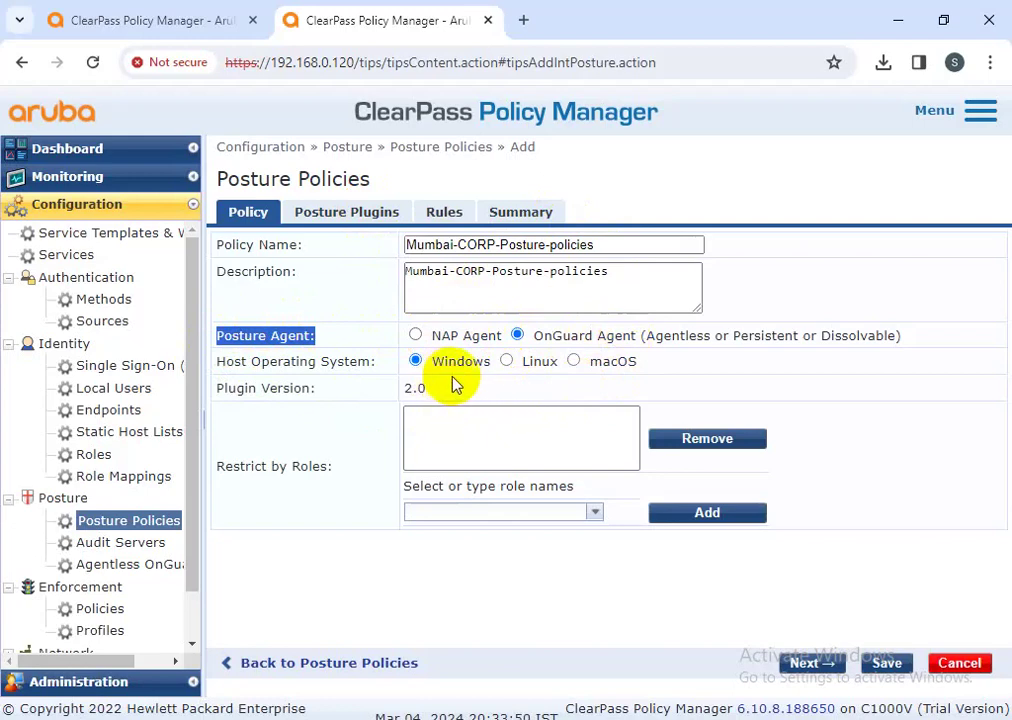
click(338, 217)
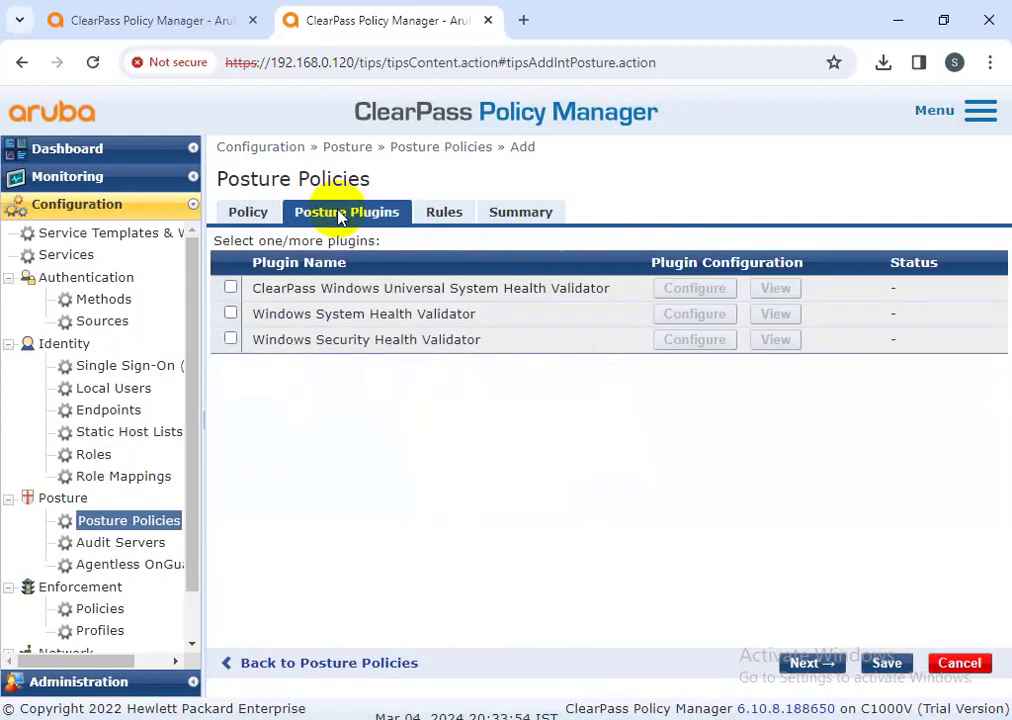
- Enable the Universal System Health Validator plugin and add a rule sending passing devices to HEALTHY
click(231, 288)
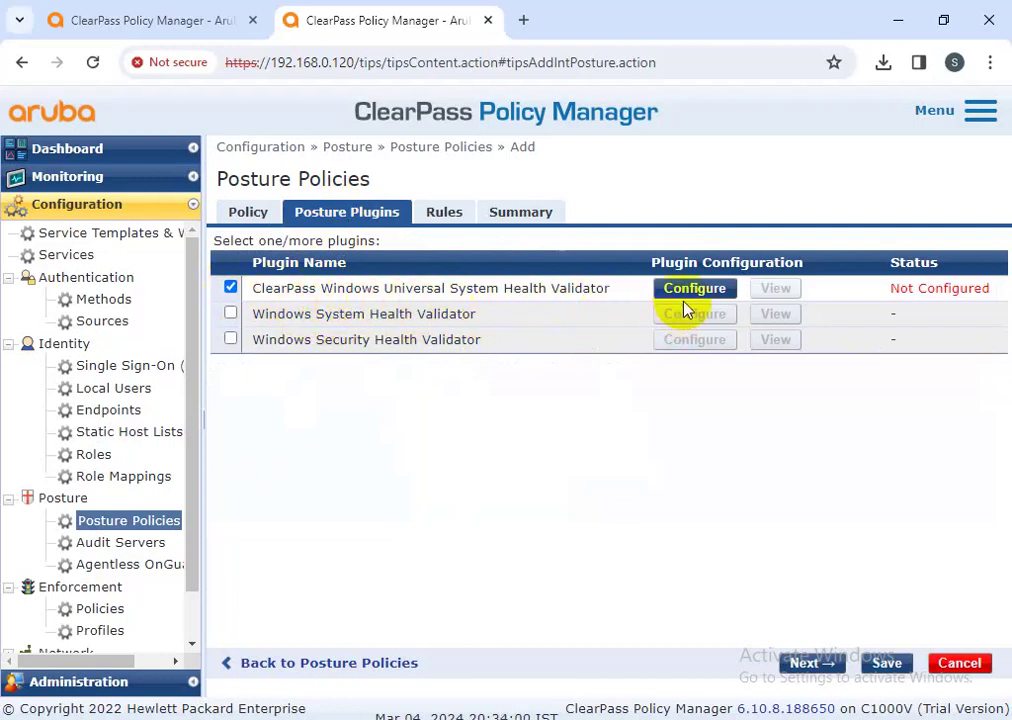
click(448, 214)
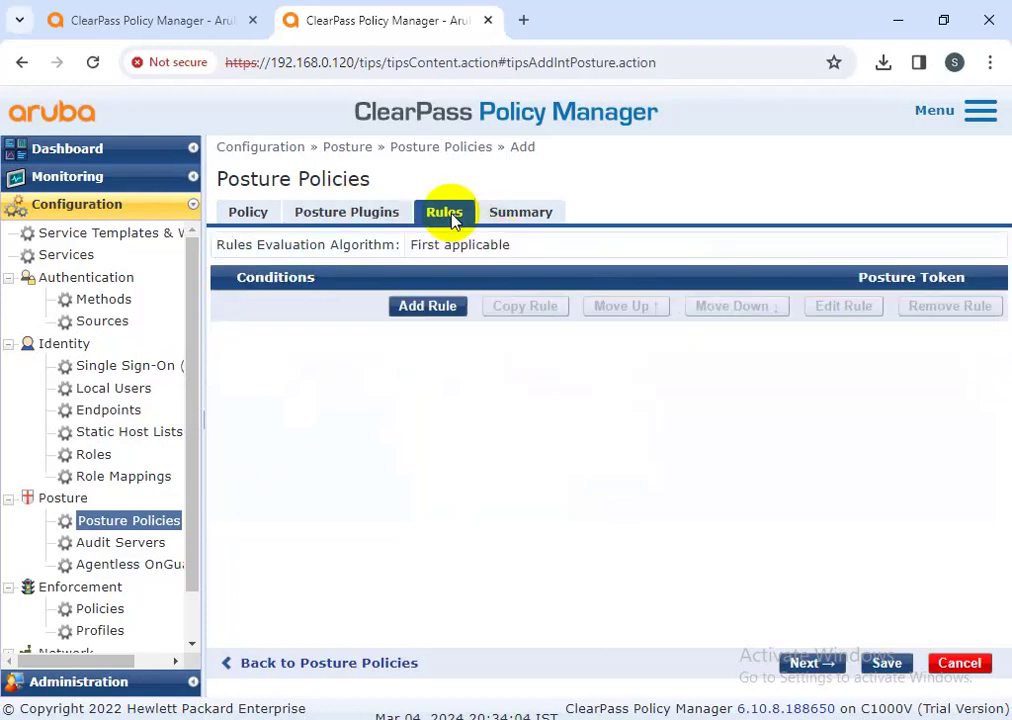
click(420, 310)
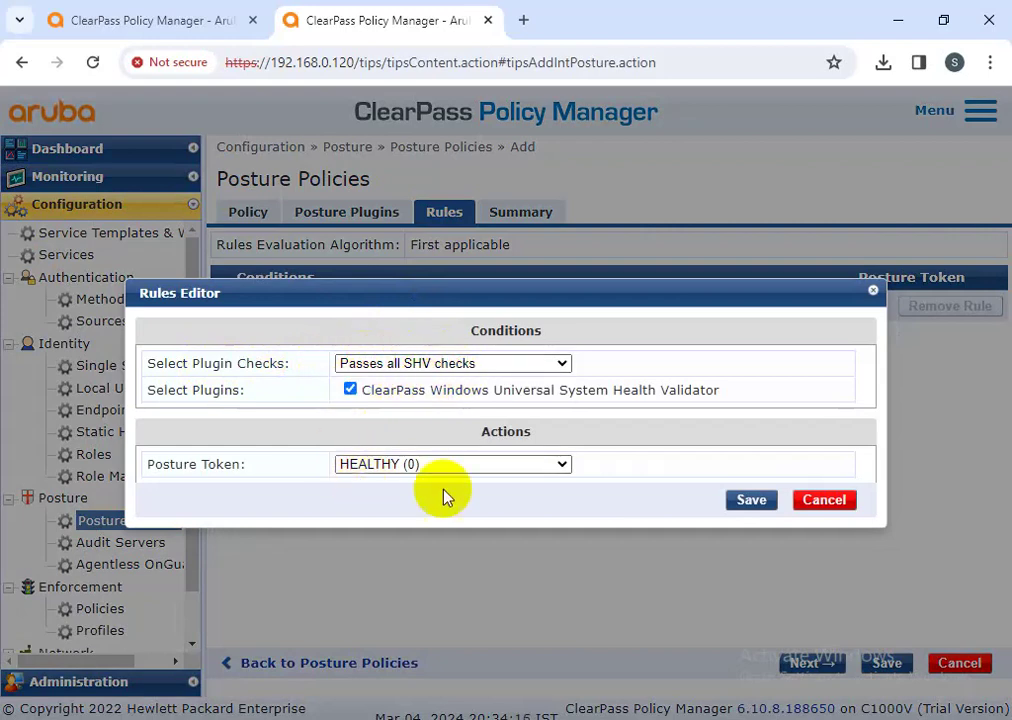
click(755, 501)
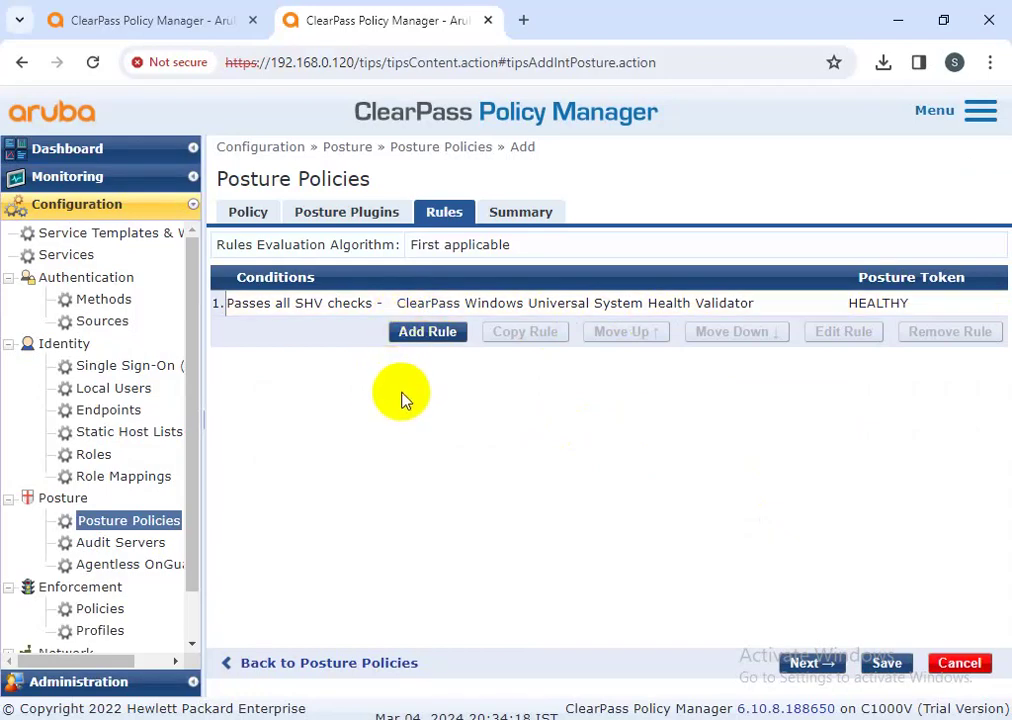
- Add a second rule sending devices that fail one or more checks to QUARANTINE
click(432, 333)
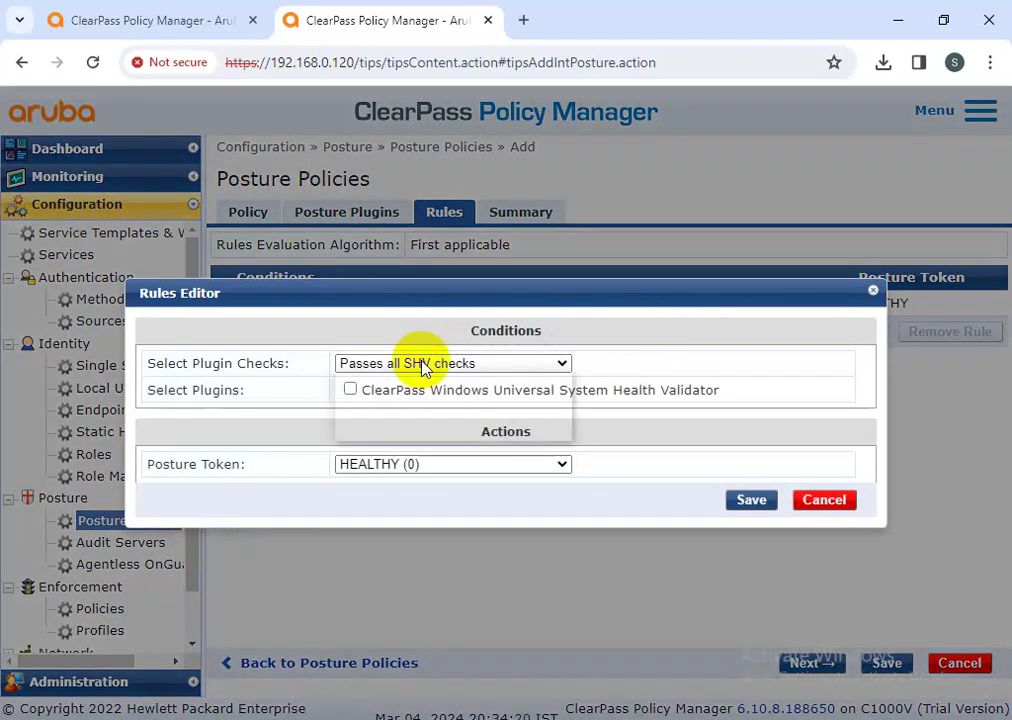
click(422, 363)
click(413, 430)
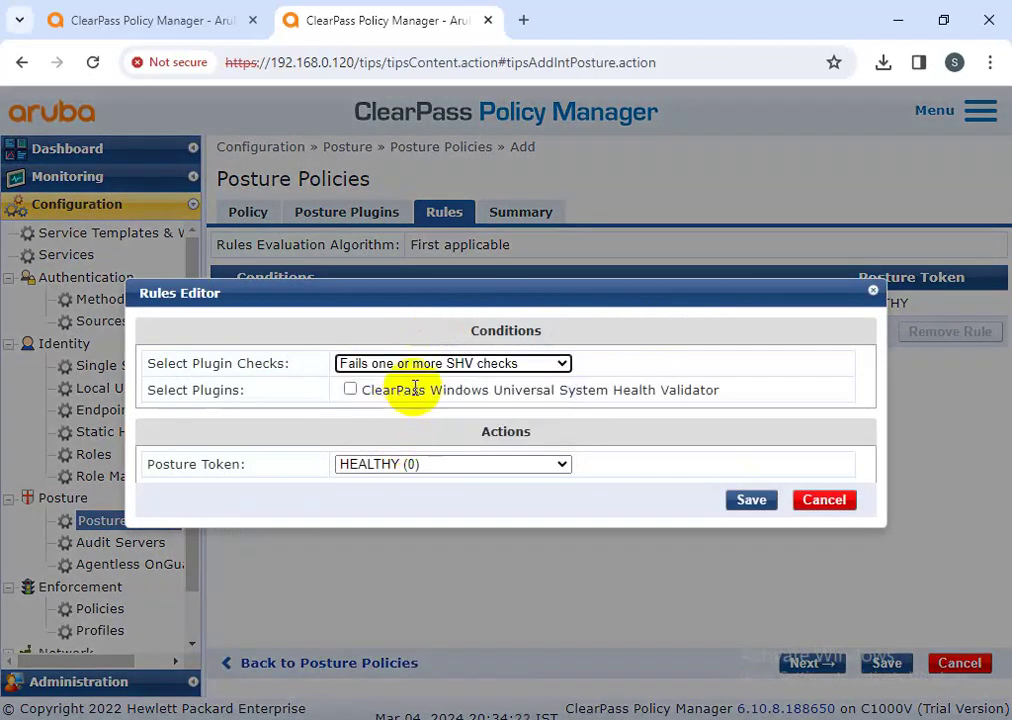
click(351, 390)
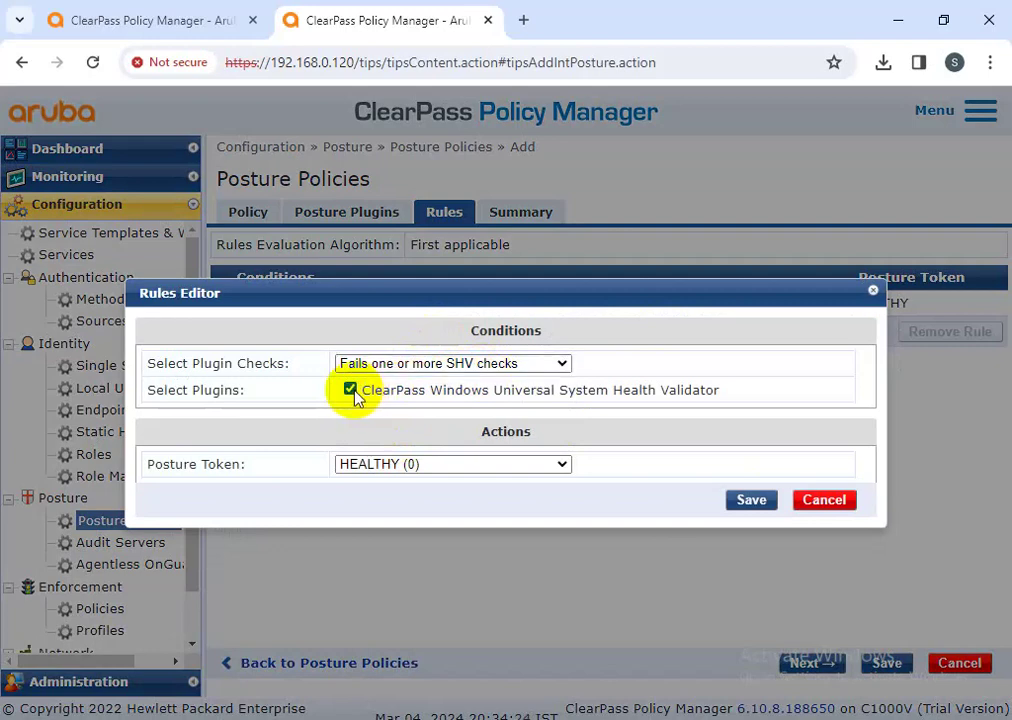
click(409, 463)
click(415, 535)
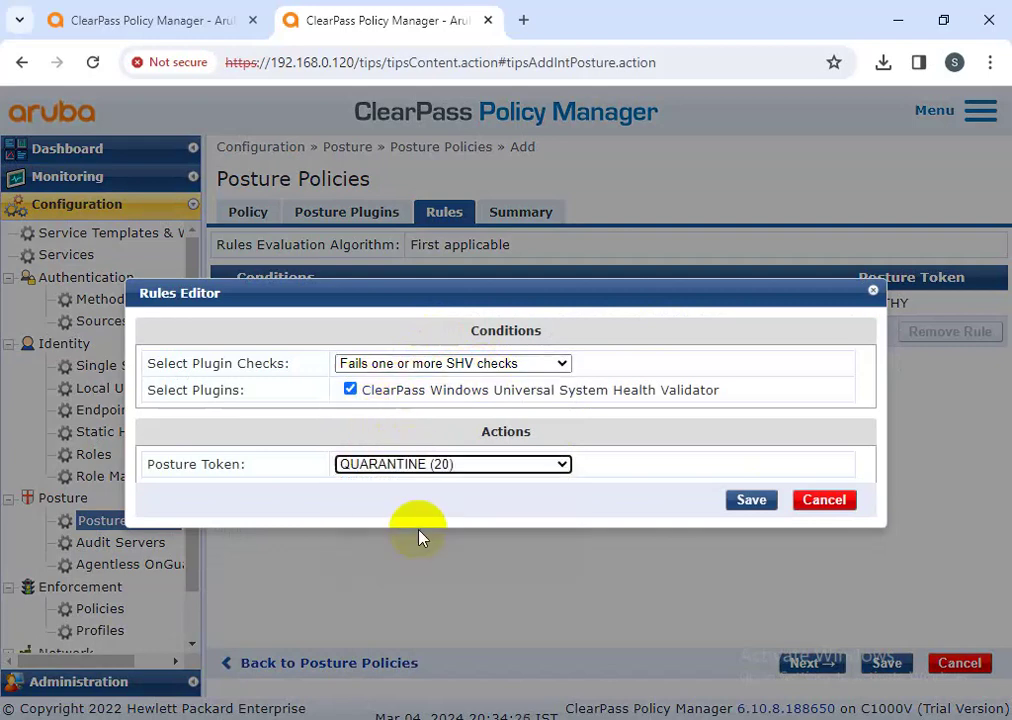
click(752, 502)
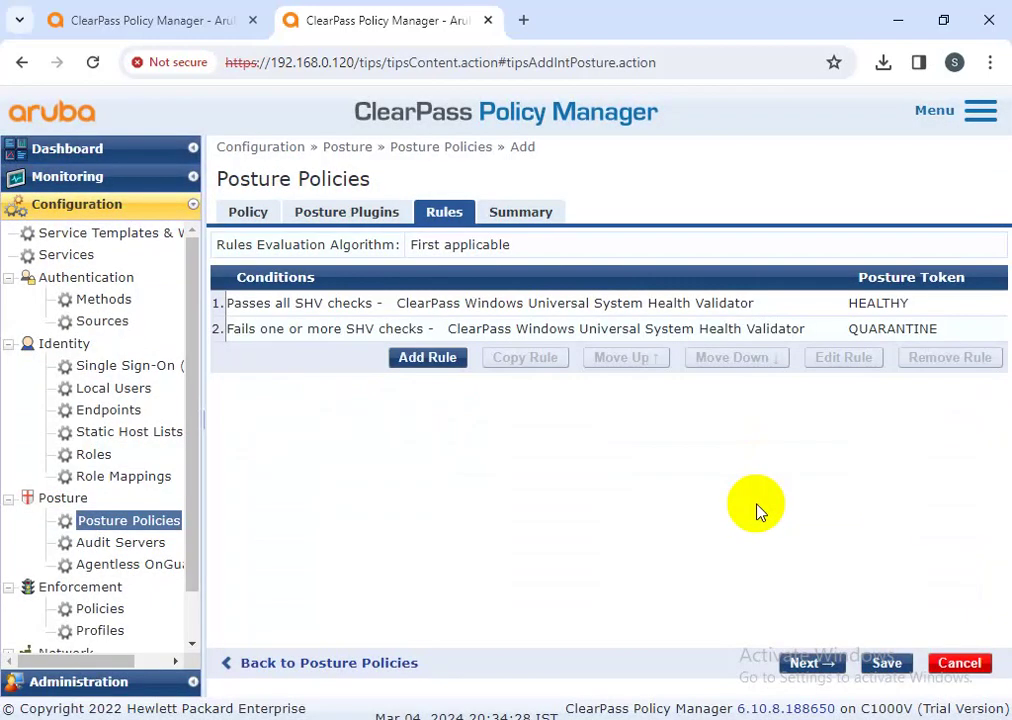
drag(918, 304, 822, 305)
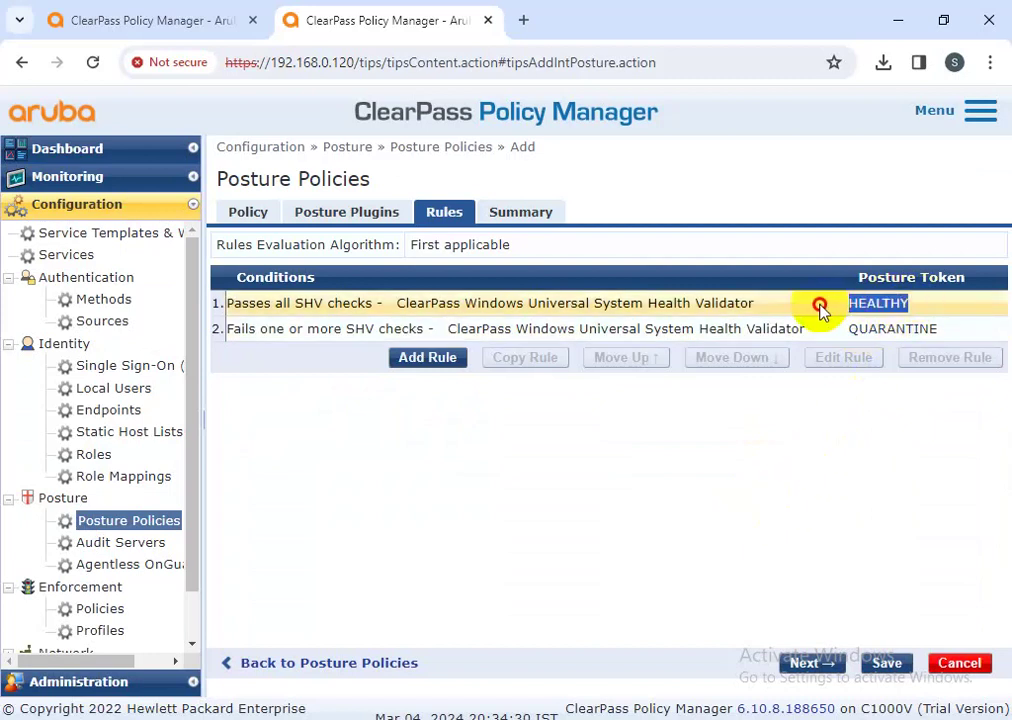
drag(942, 330, 840, 334)
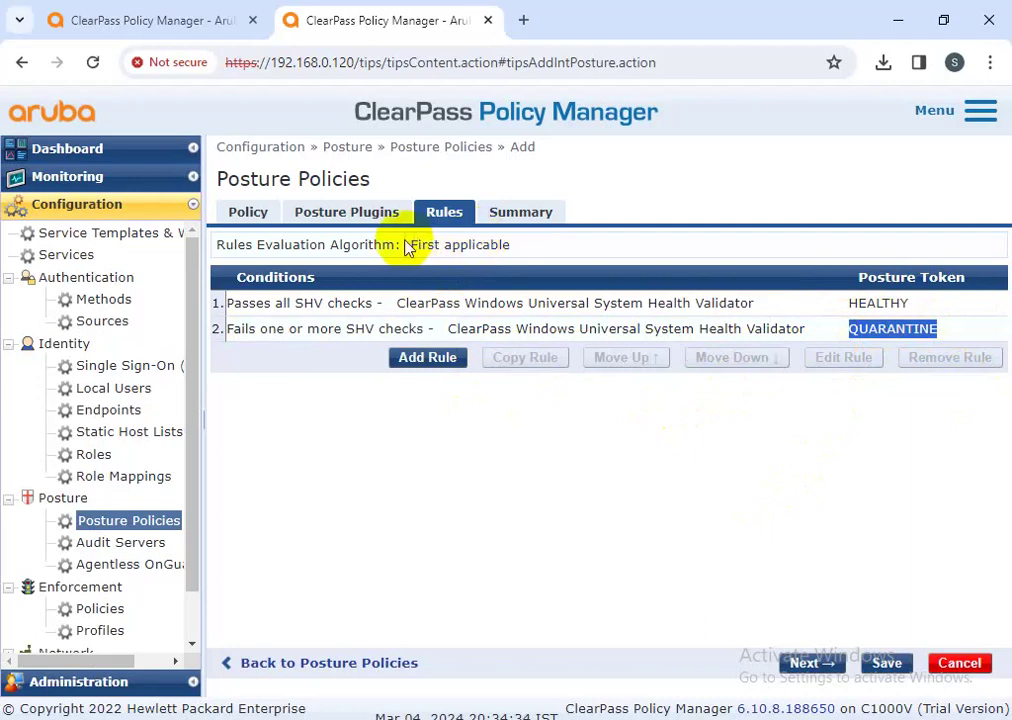
click(340, 215)
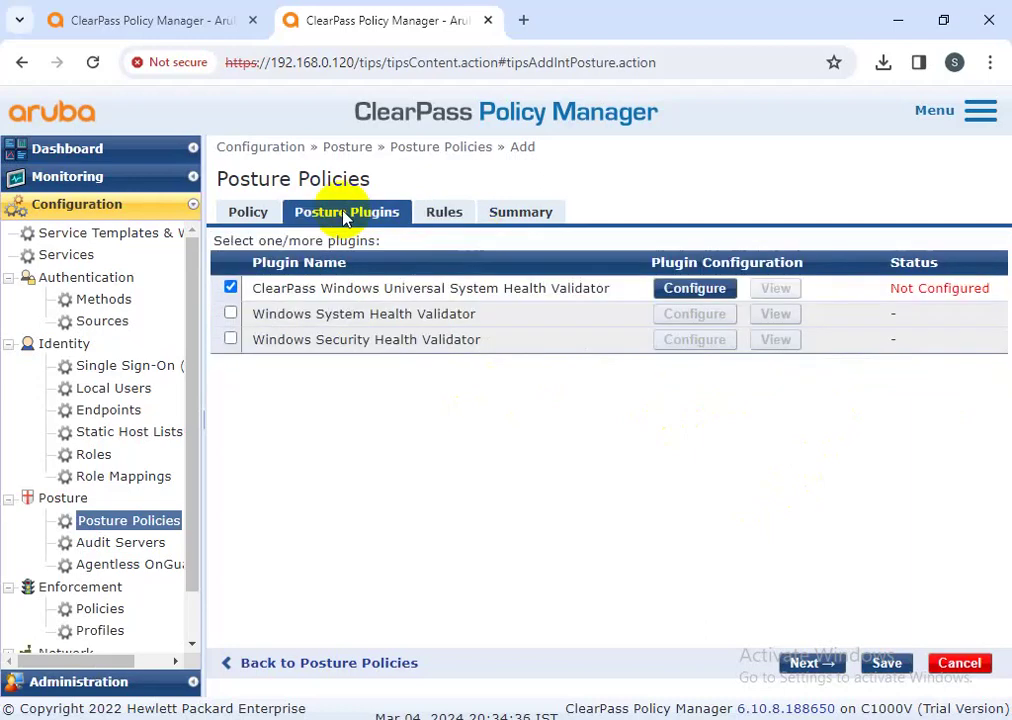
- Open the validator settings, toggle Windows 7 checks on and back off, and expand Windows 10
click(710, 292)
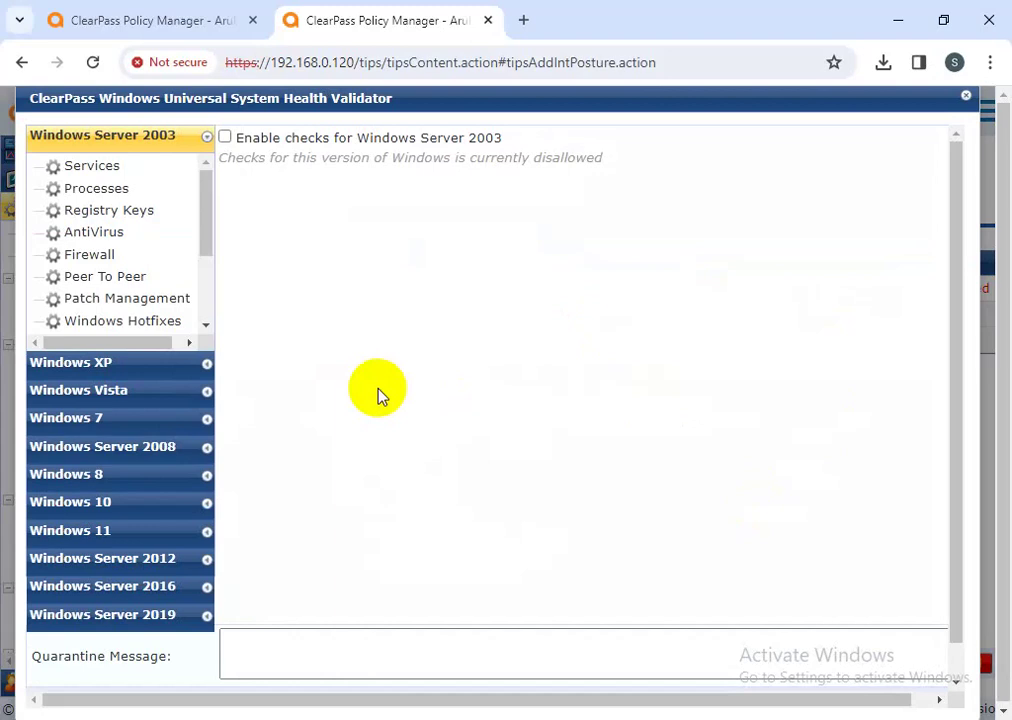
click(90, 420)
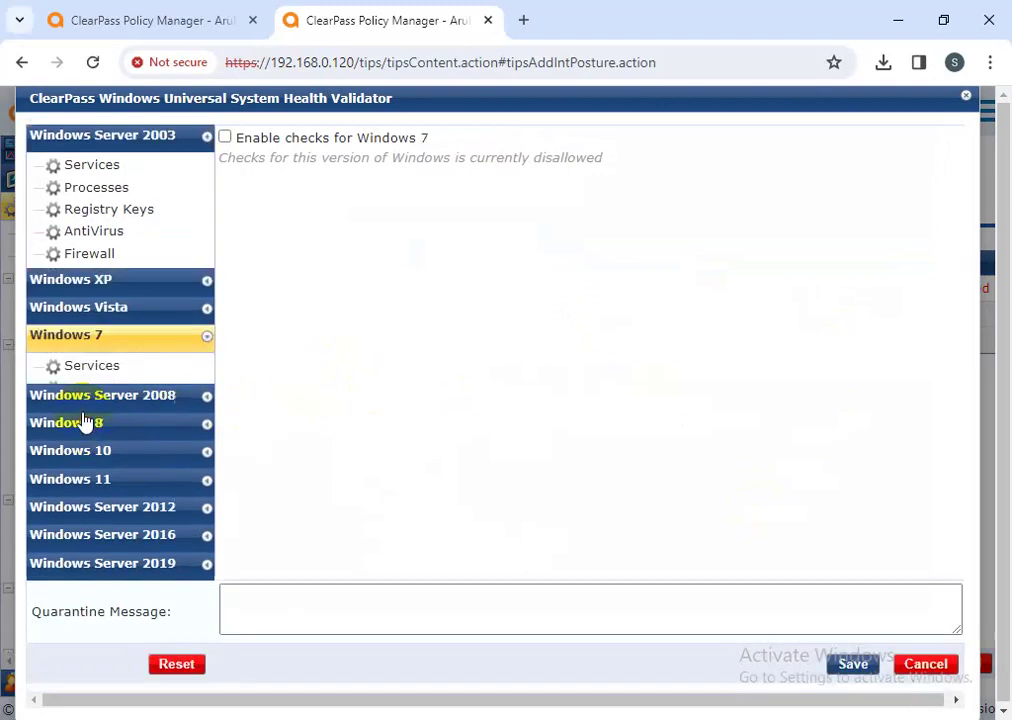
click(225, 138)
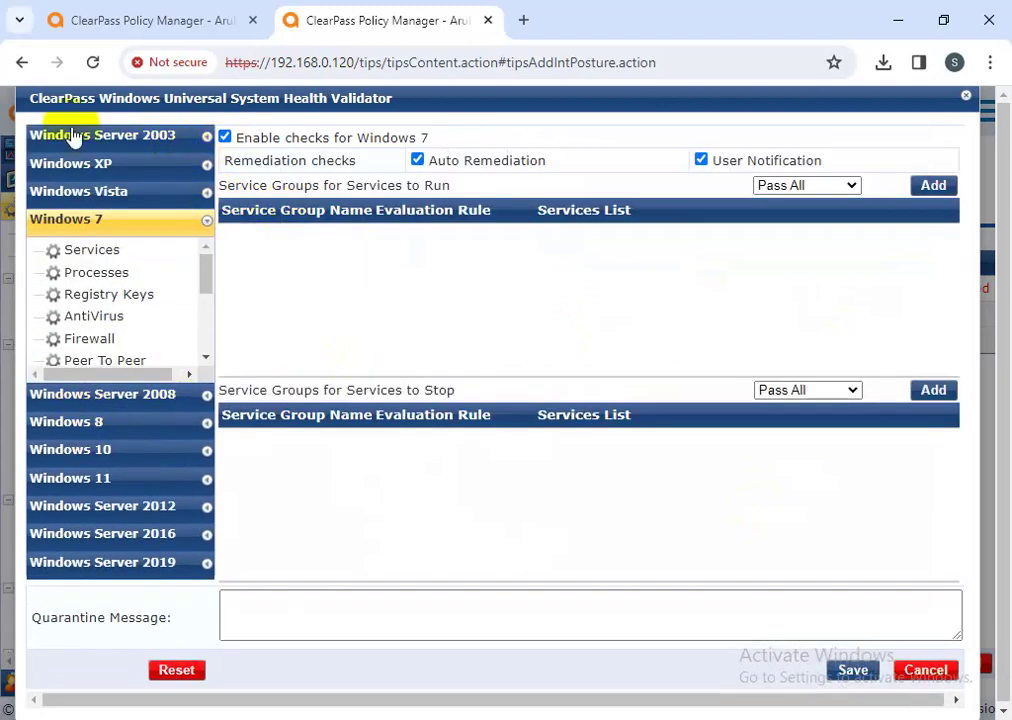
click(226, 138)
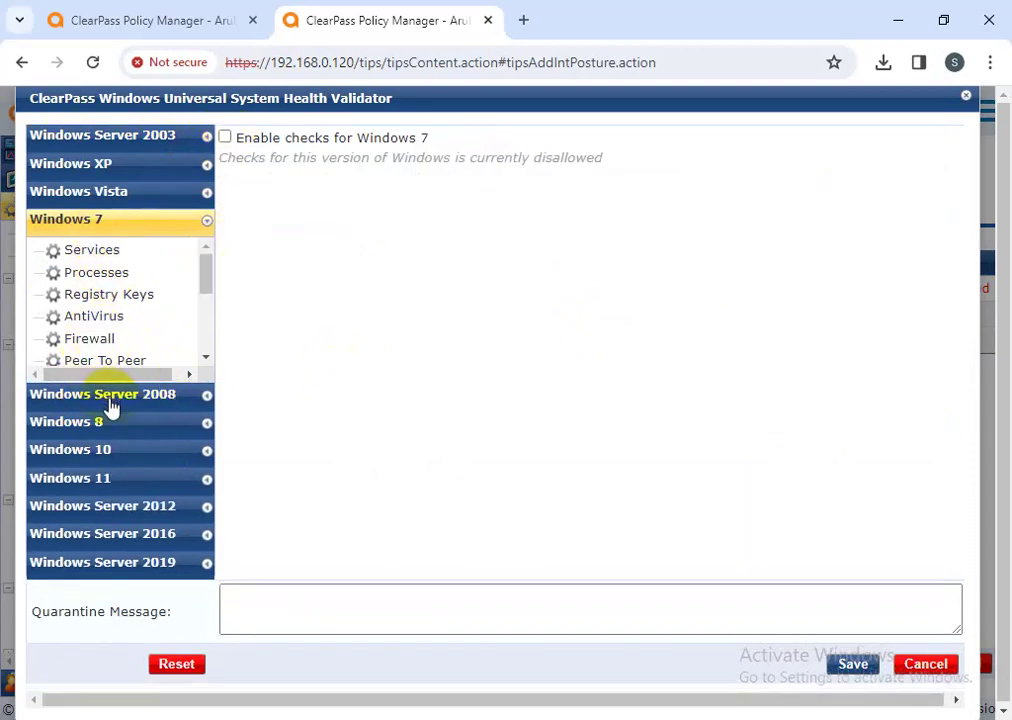
click(96, 452)
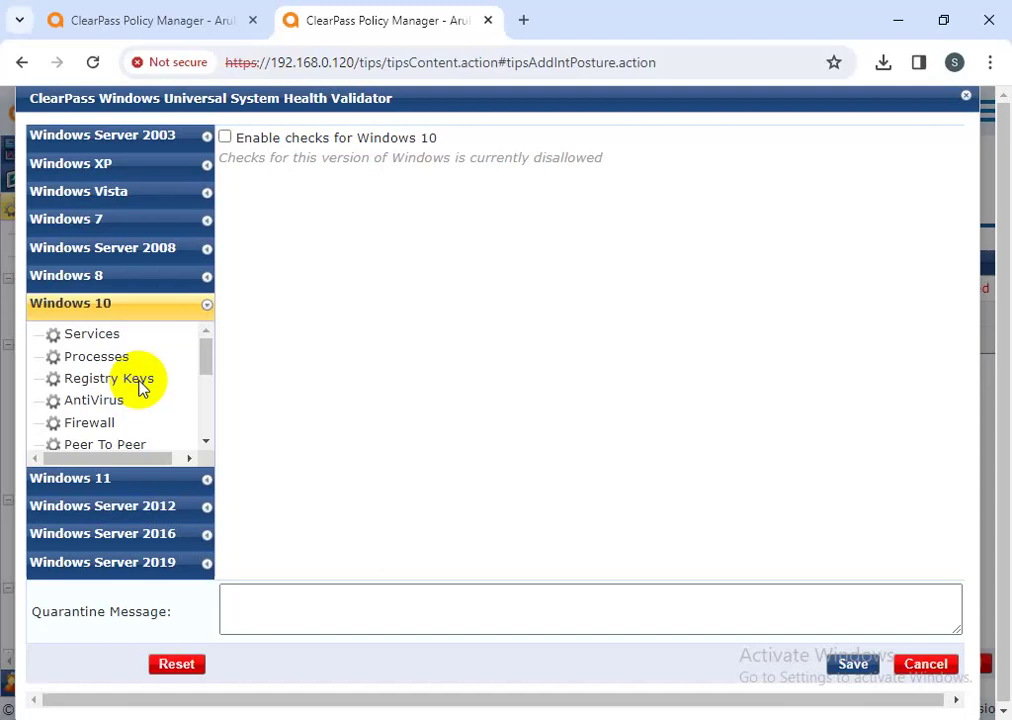
- Enable Windows 10 checks and choose the Services to Run evaluation rule
click(225, 138)
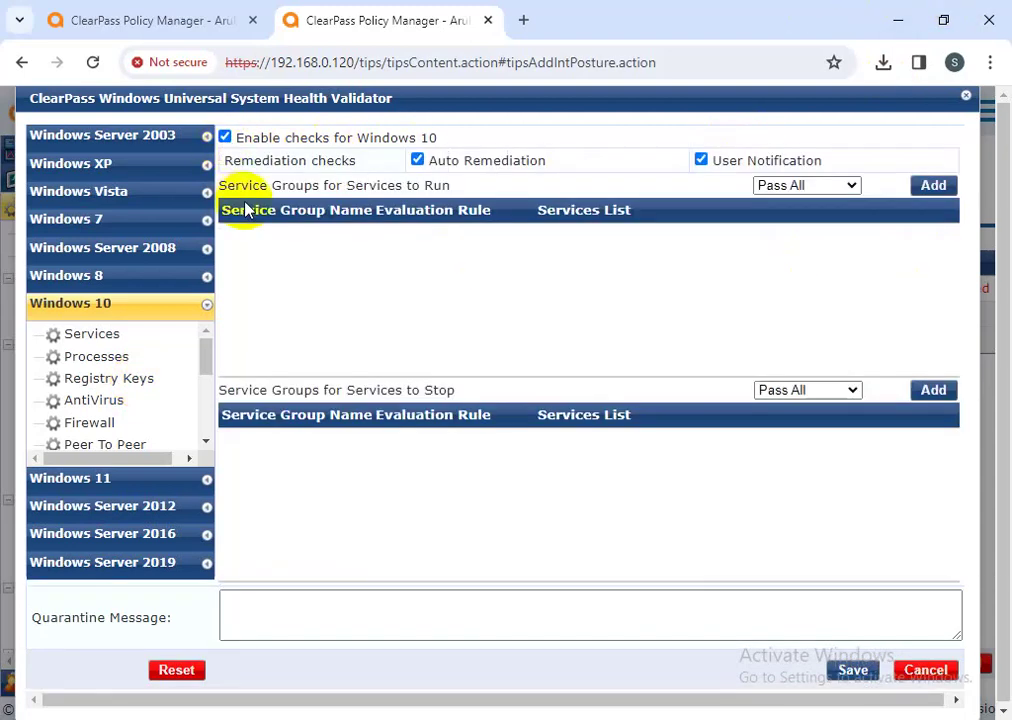
drag(545, 163, 413, 160)
drag(824, 163, 689, 175)
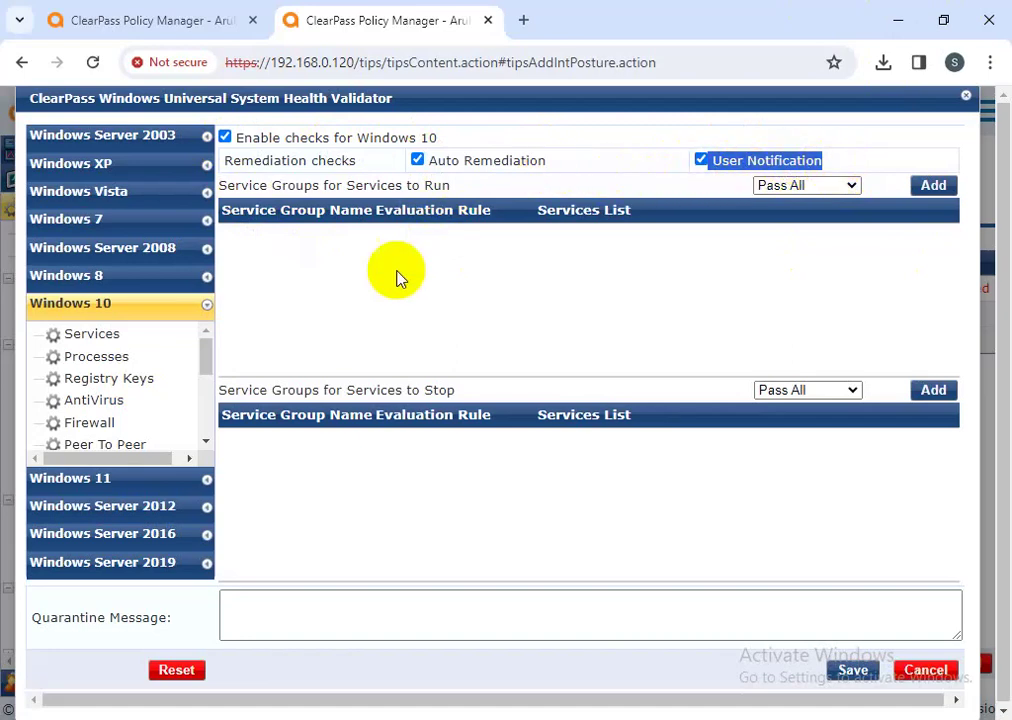
click(107, 338)
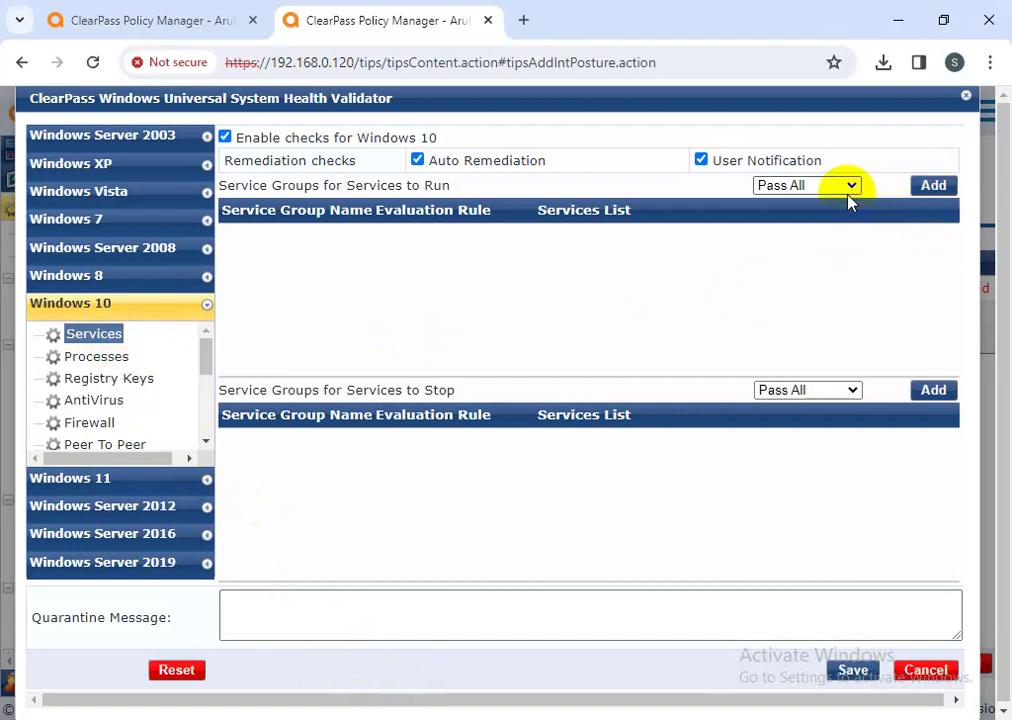
click(822, 192)
click(827, 220)
- Start a new services-to-run group named test
click(925, 184)
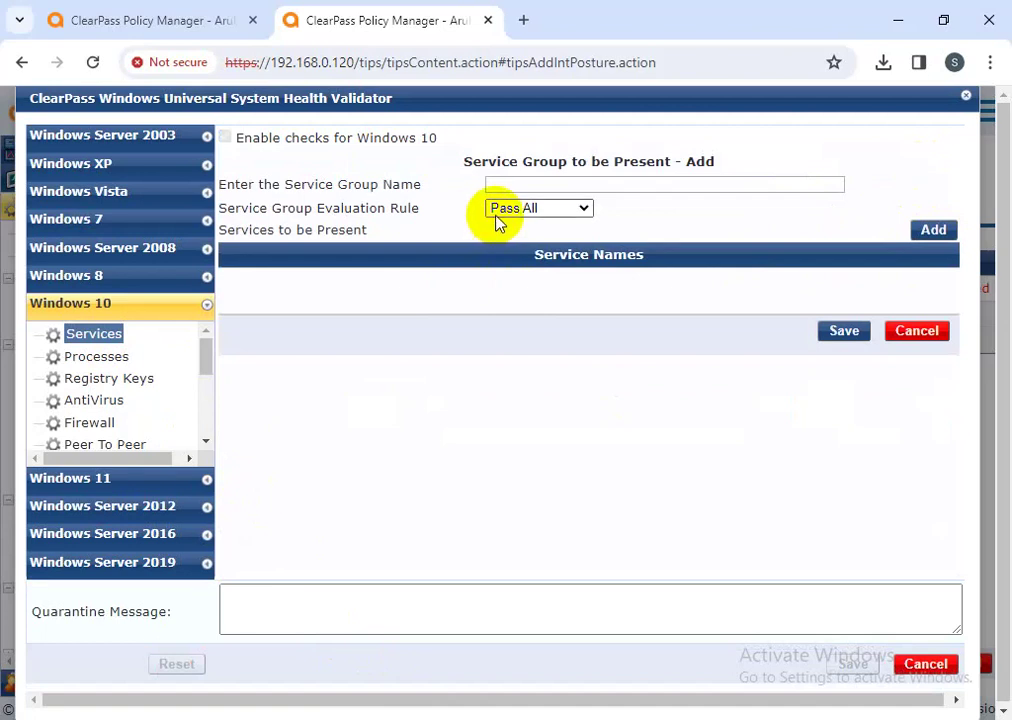
click(500, 187)
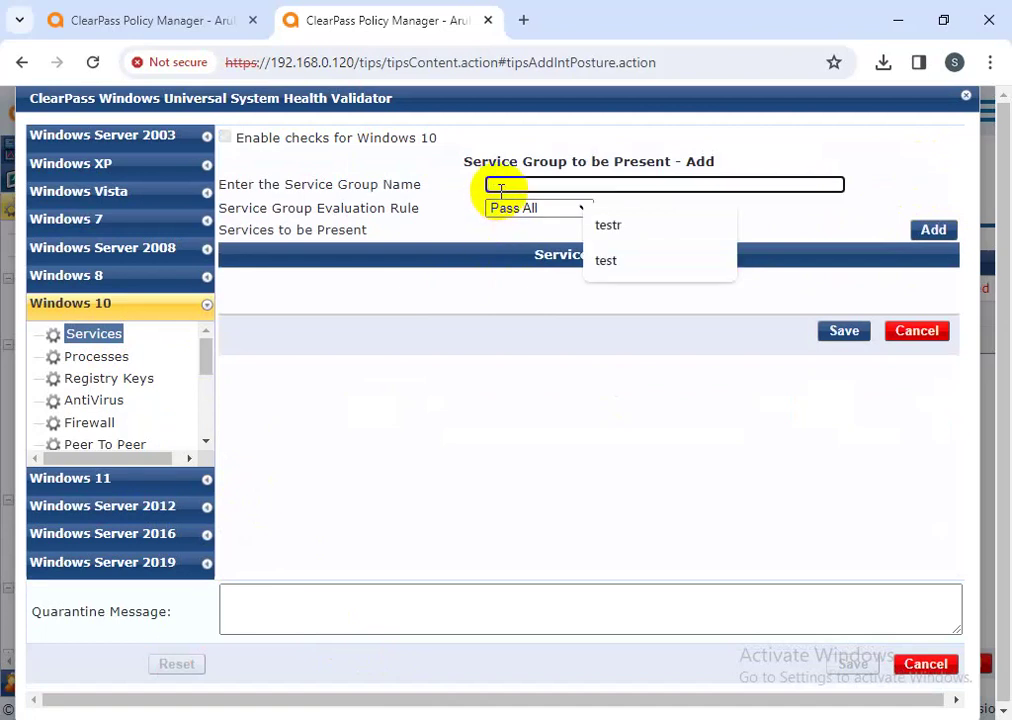
click(603, 263)
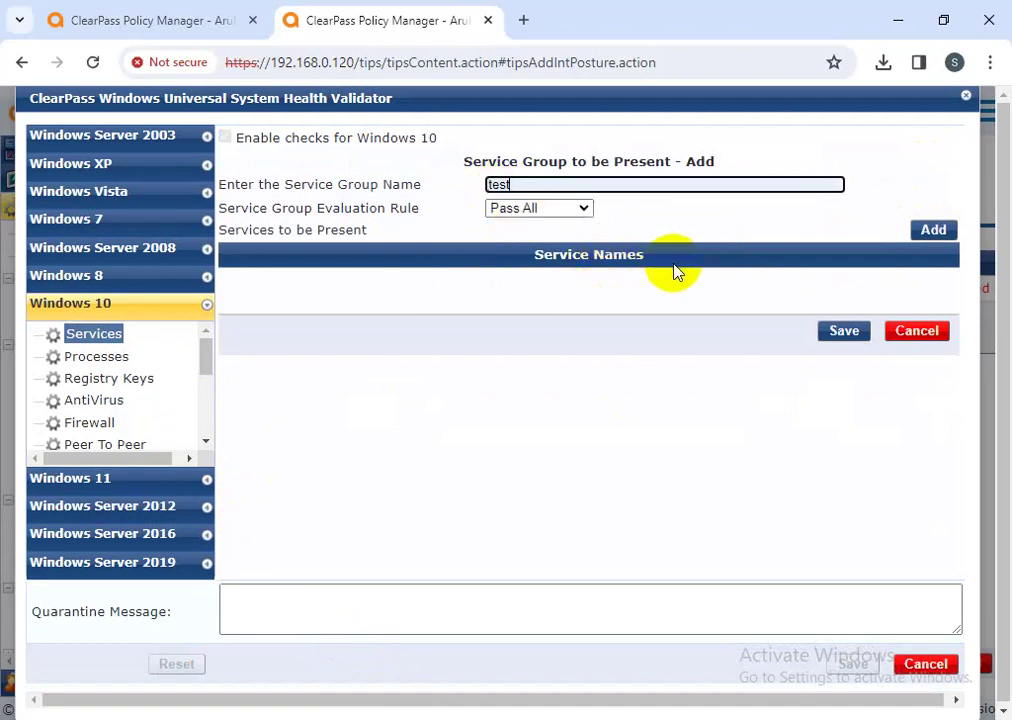
click(930, 234)
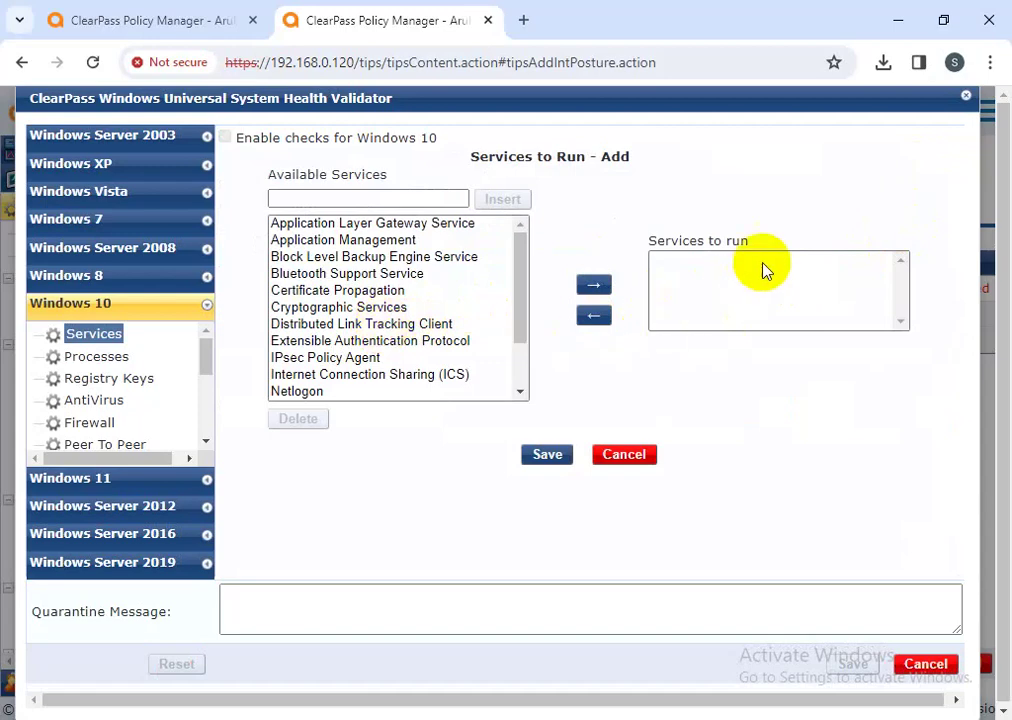
- Add Windows Defender Service and Bluetooth Support Service to the test group and save it
drag(755, 242, 652, 242)
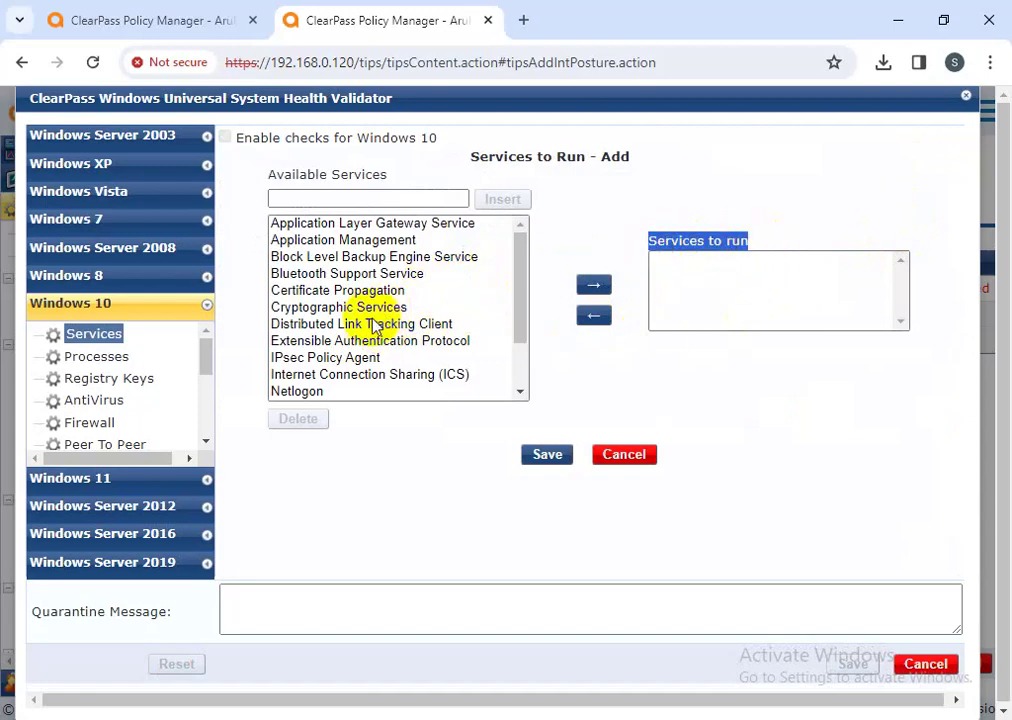
scroll(360, 320, down, 2)
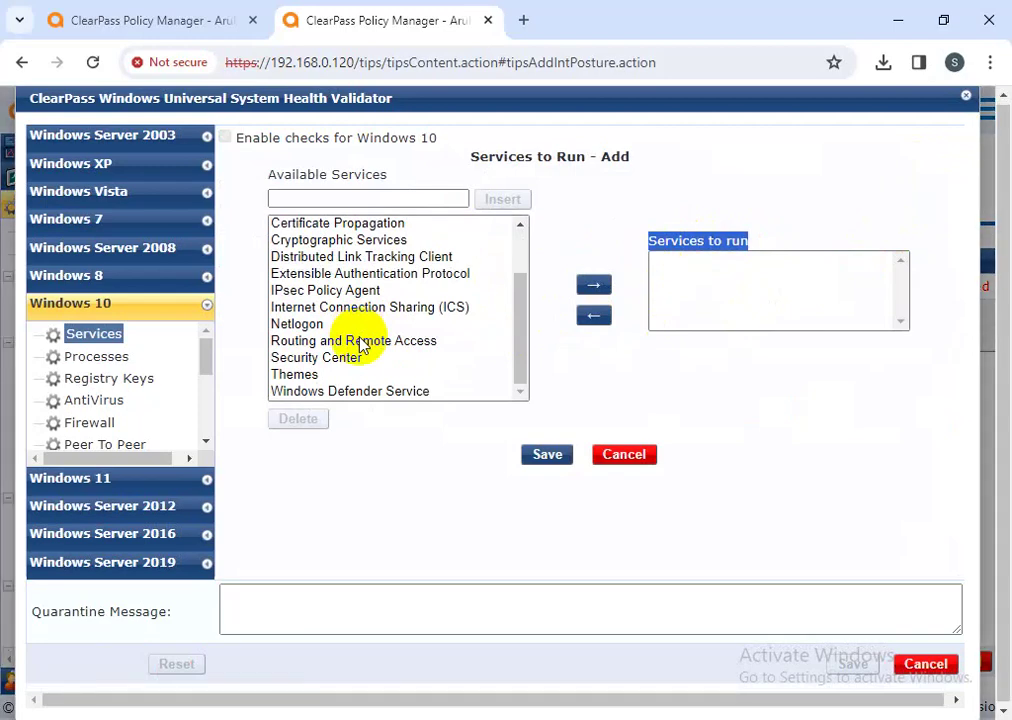
scroll(360, 345, up, 2)
scroll(362, 350, down, 2)
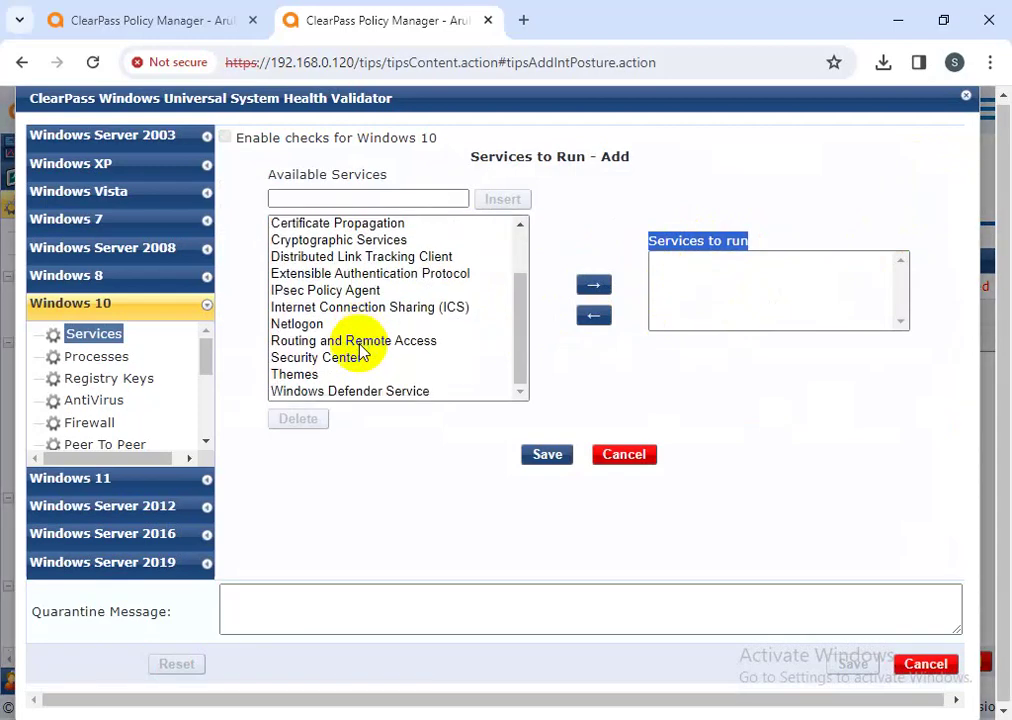
scroll(362, 350, up, 2)
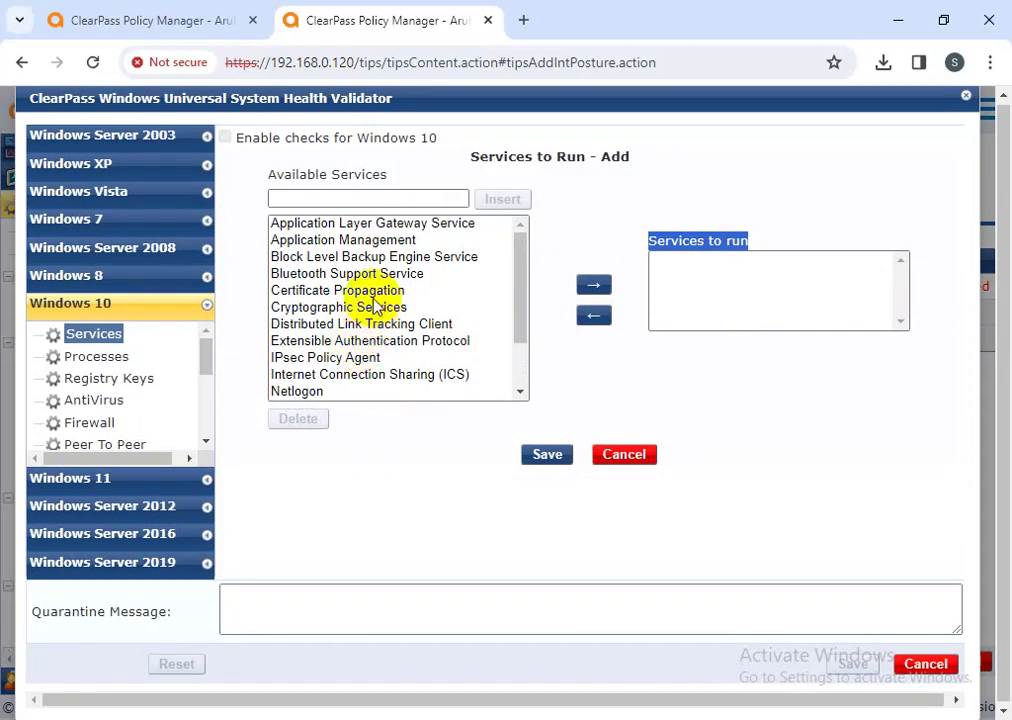
scroll(420, 337, down, 2)
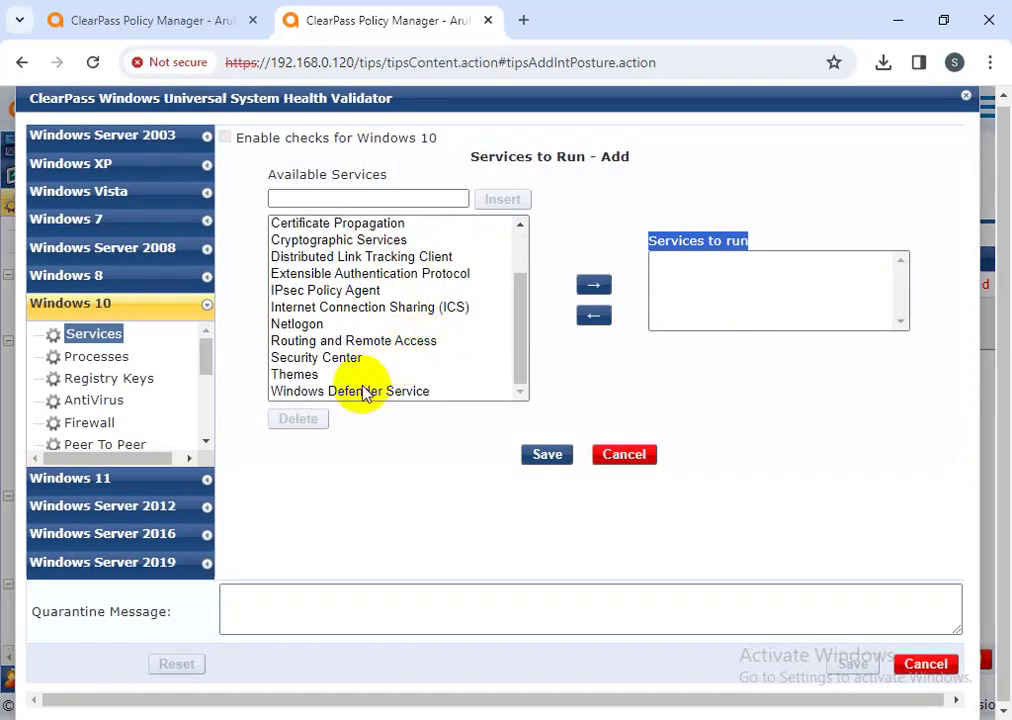
click(370, 395)
click(594, 285)
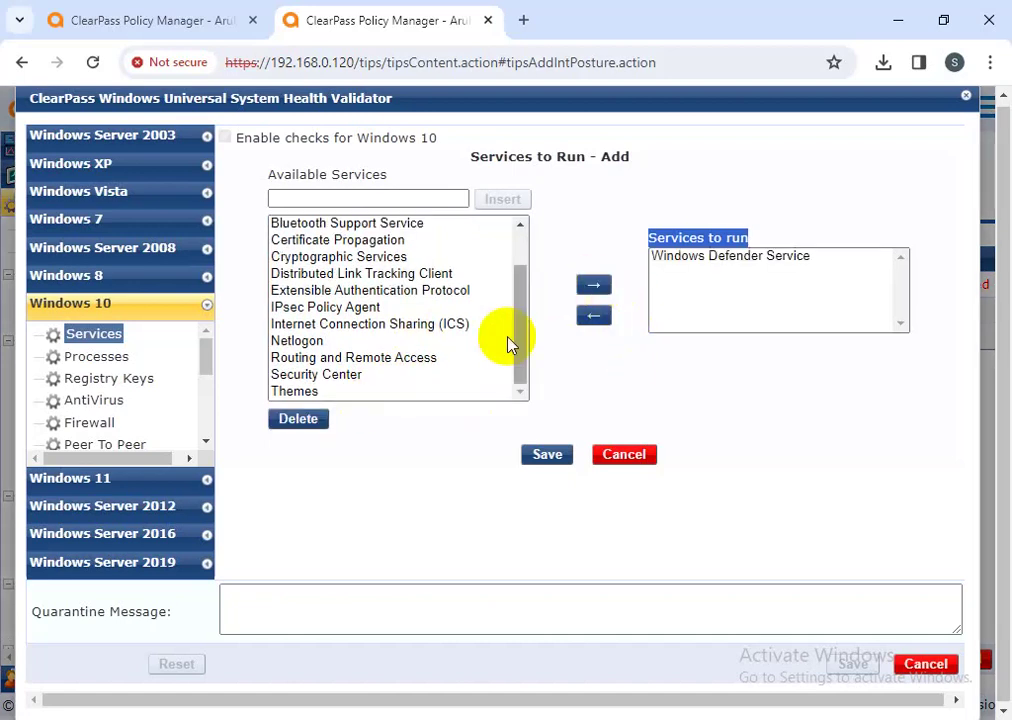
scroll(362, 350, up, 2)
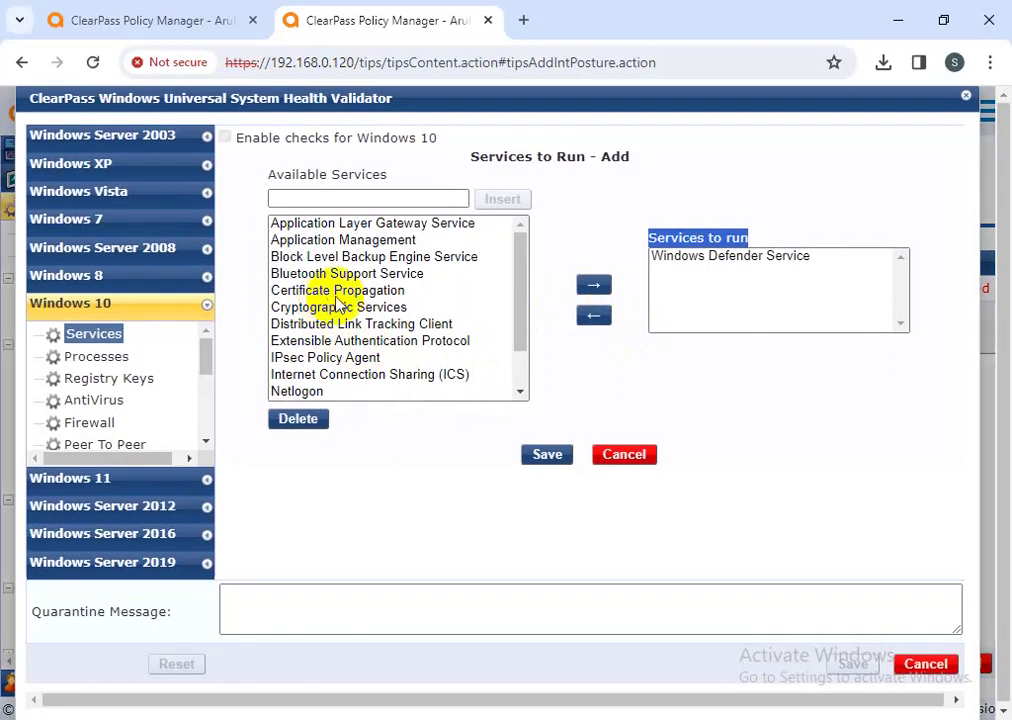
click(375, 274)
click(594, 285)
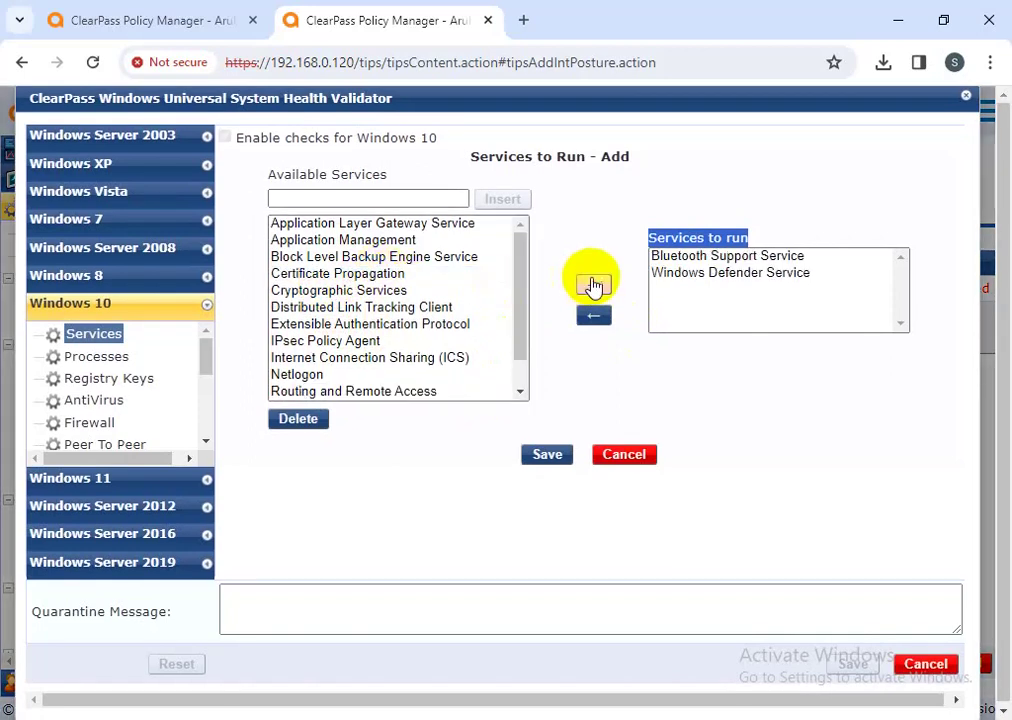
click(546, 457)
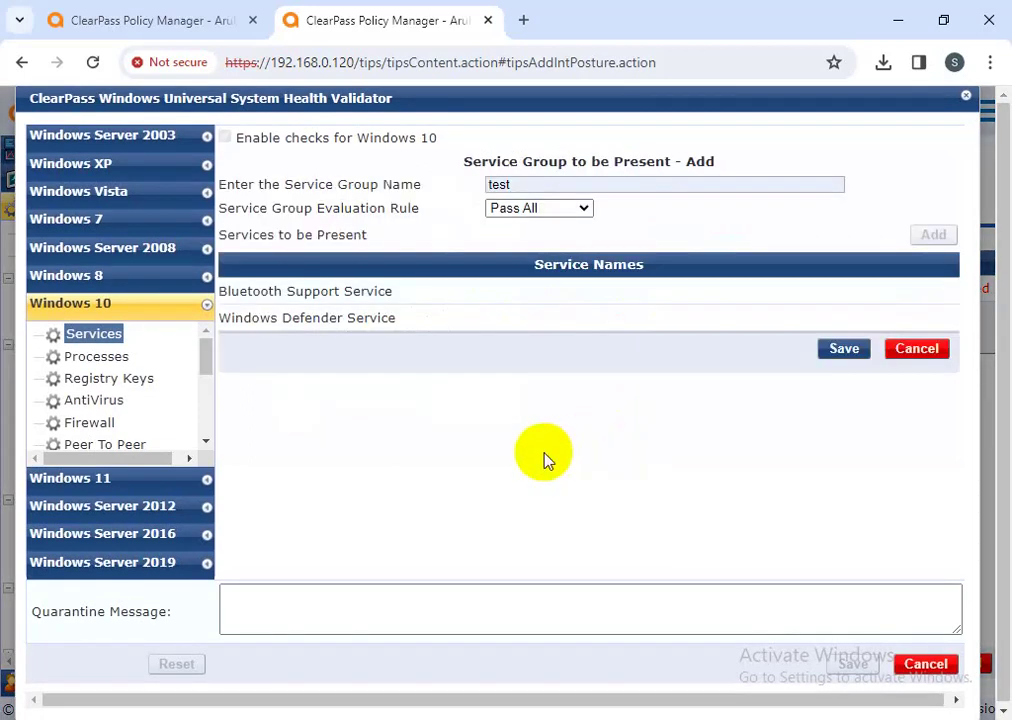
click(843, 350)
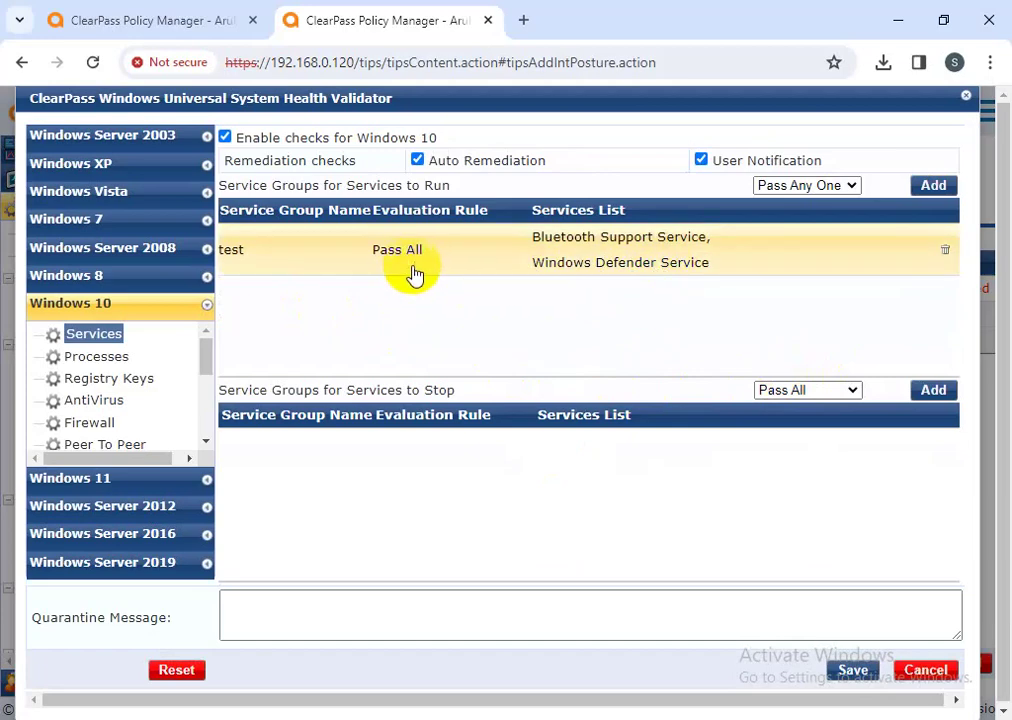
- Set Services to Run to Pass All and change the test group's evaluation rule to Pass Any One
click(800, 187)
click(785, 204)
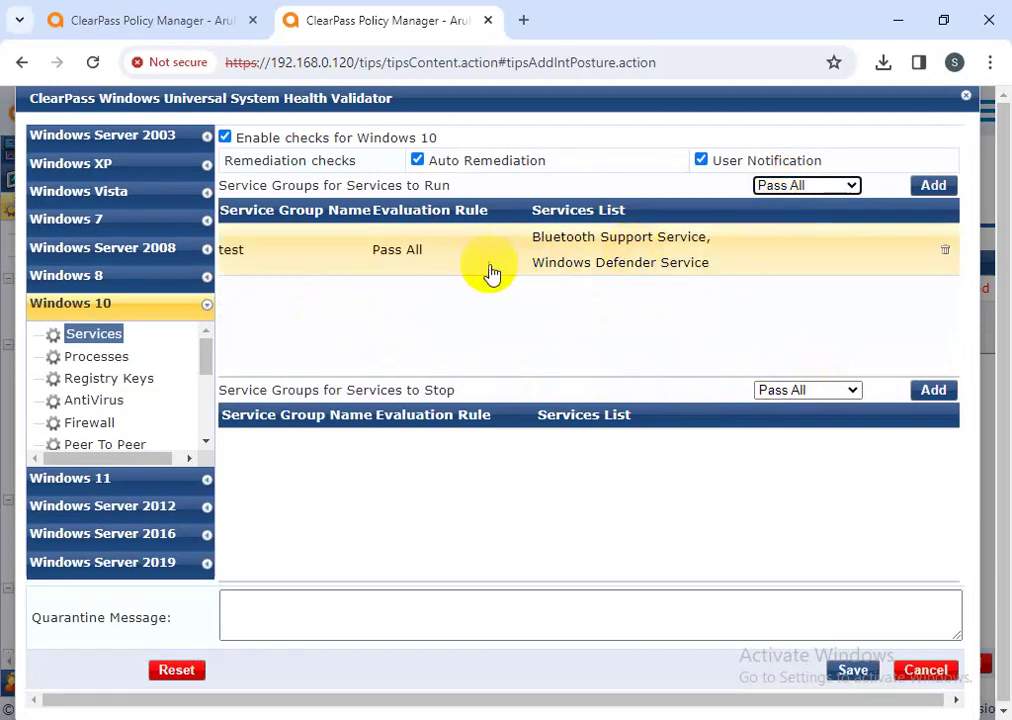
click(470, 262)
click(580, 209)
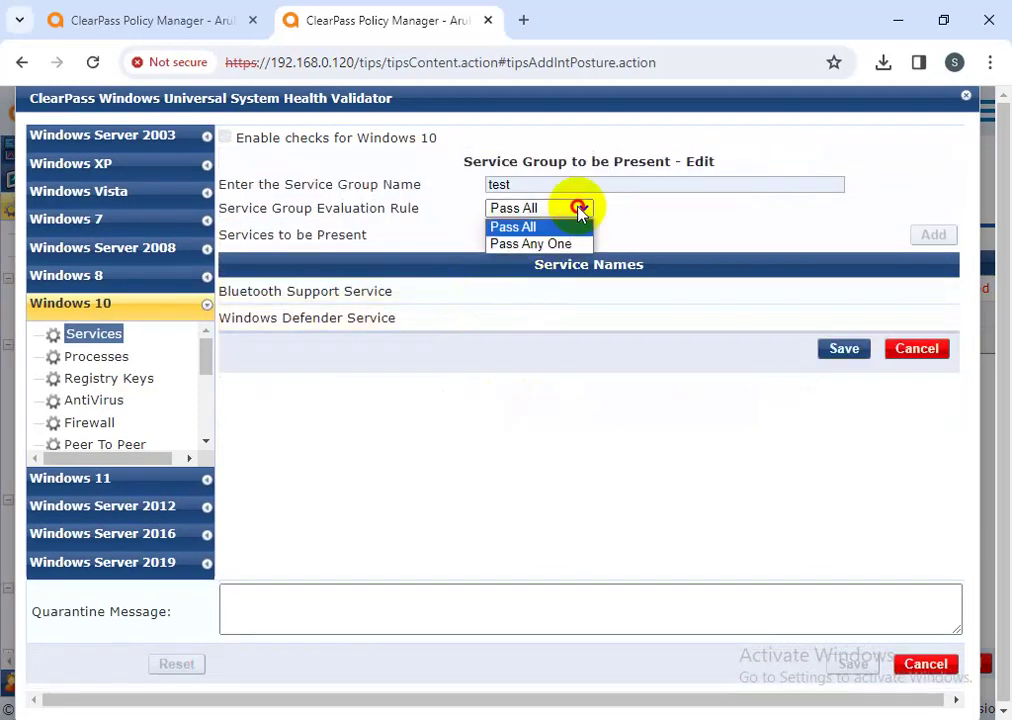
click(541, 243)
click(840, 349)
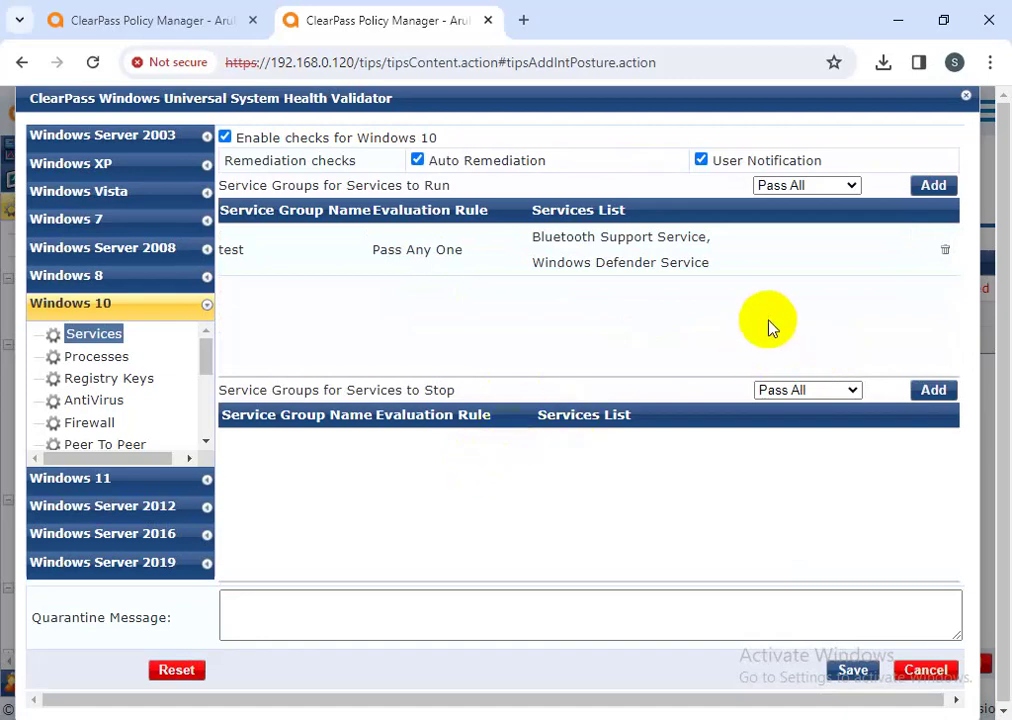
click(930, 188)
click(528, 186)
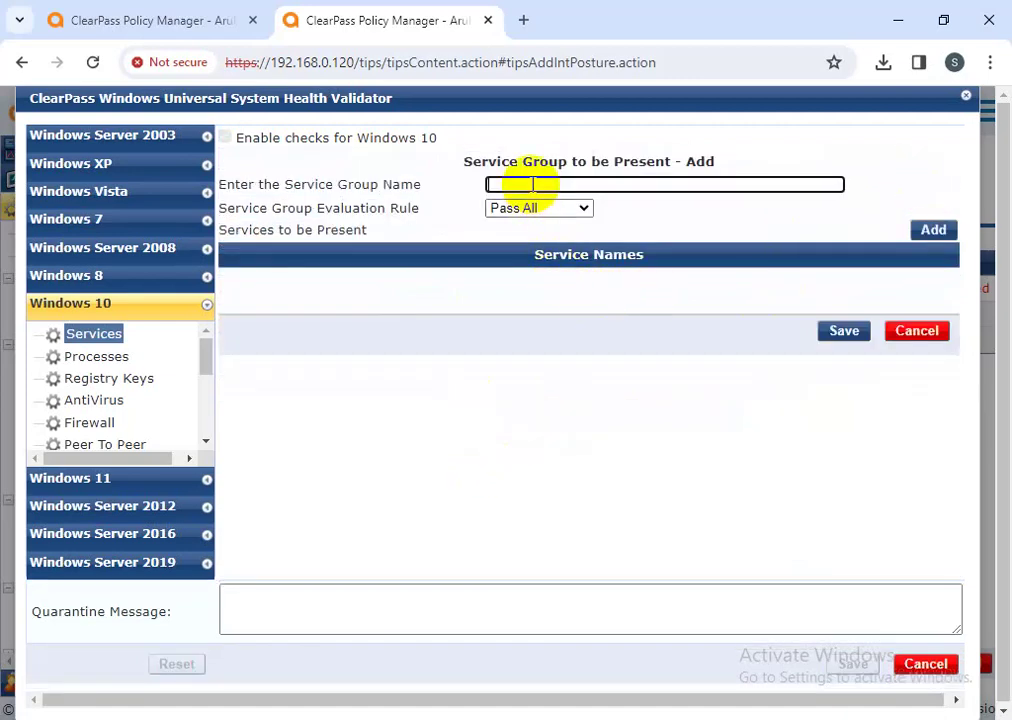
click(606, 226)
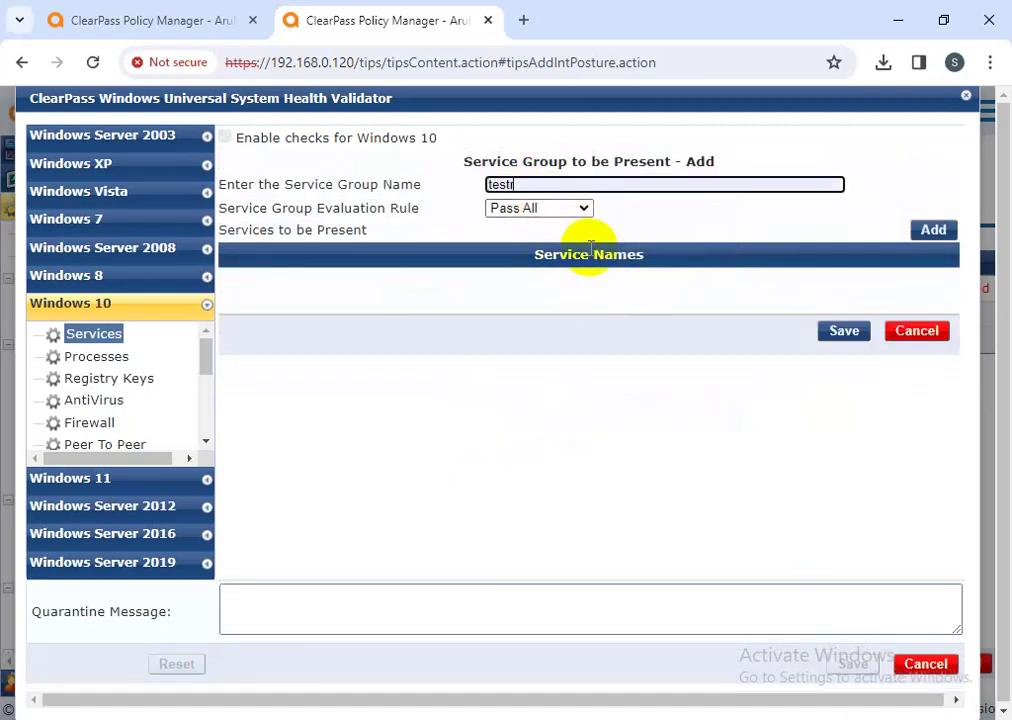
click(933, 229)
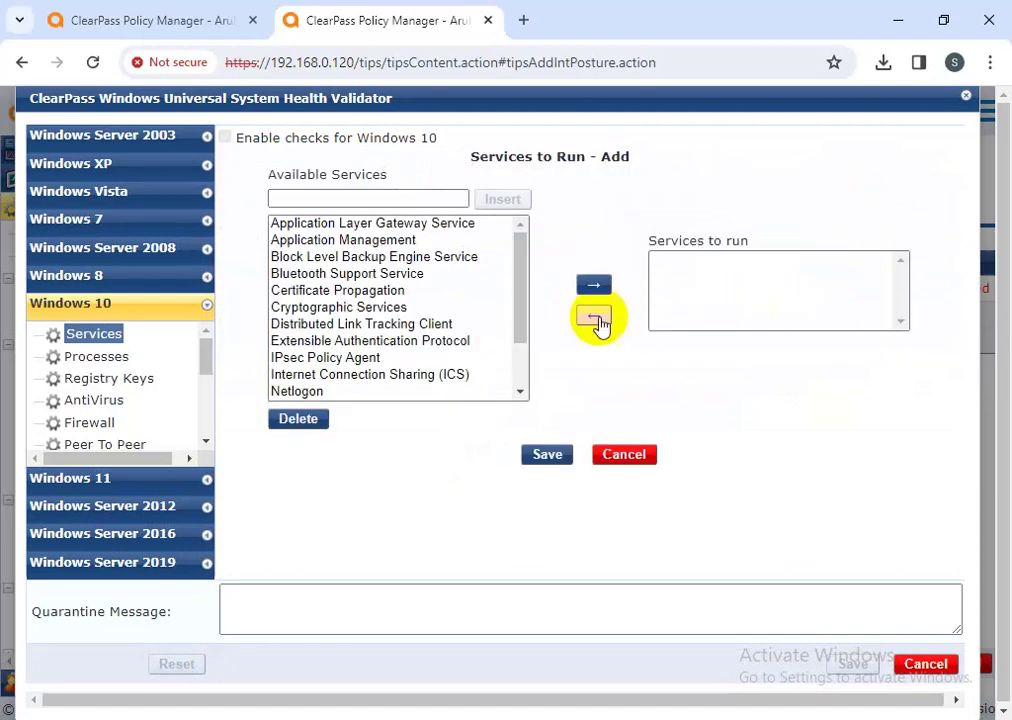
scroll(393, 370, down, 1)
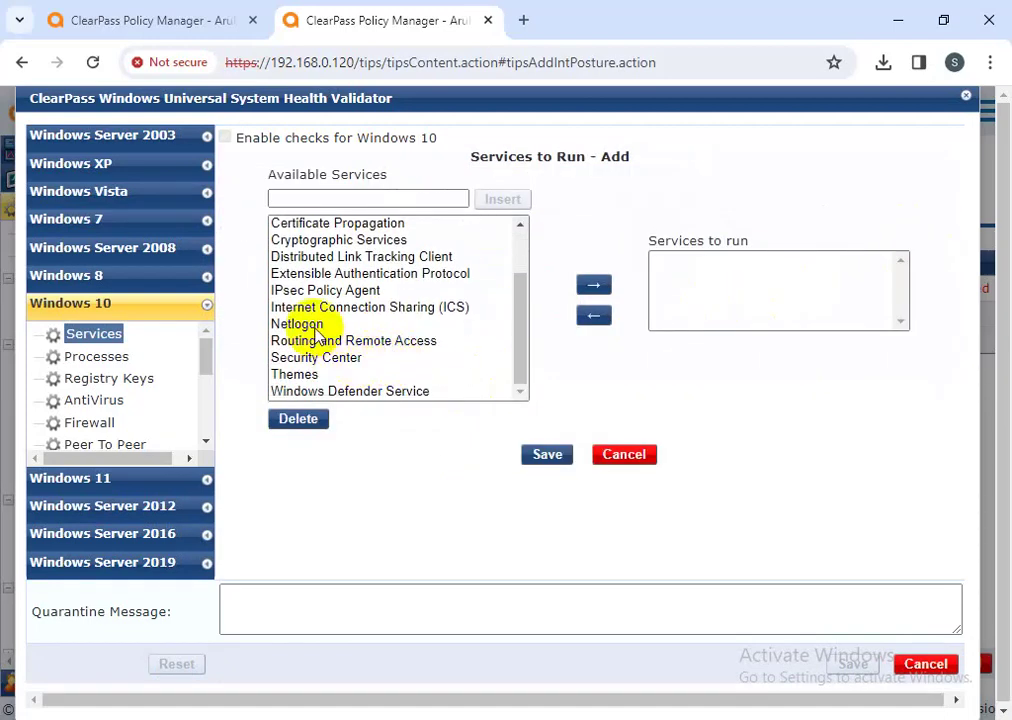
click(330, 291)
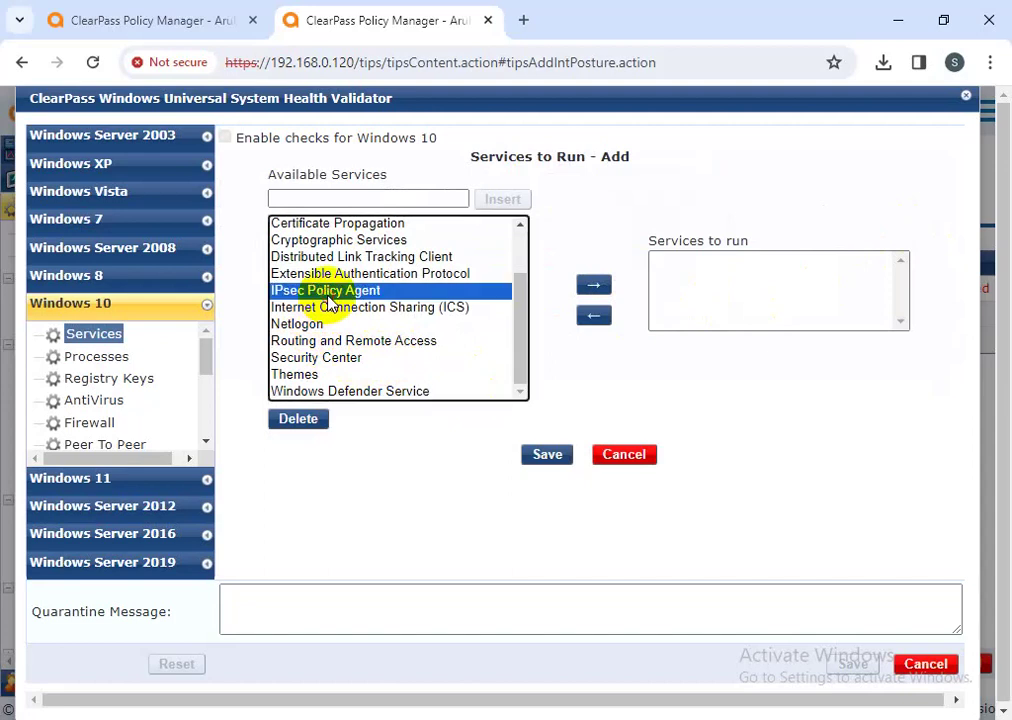
click(594, 286)
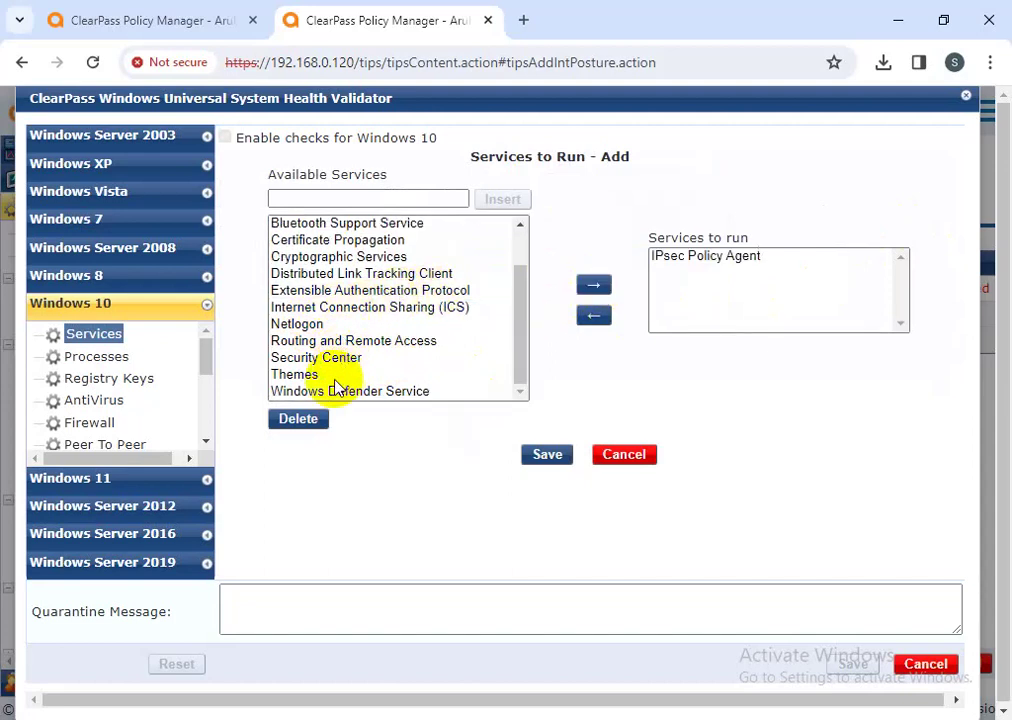
click(345, 375)
click(594, 286)
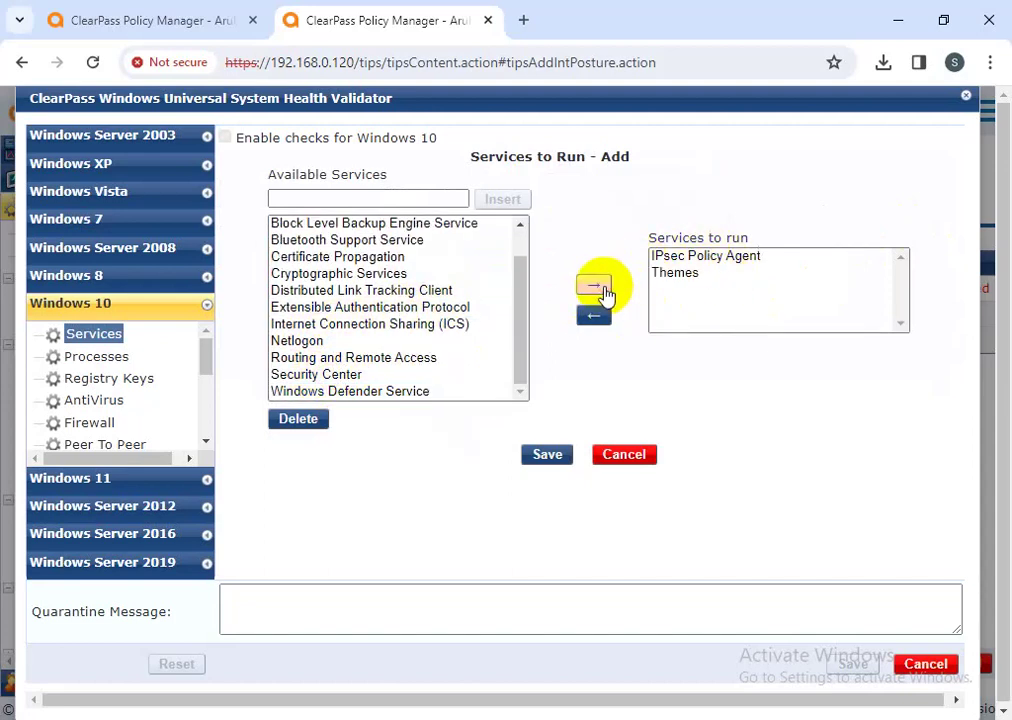
click(545, 456)
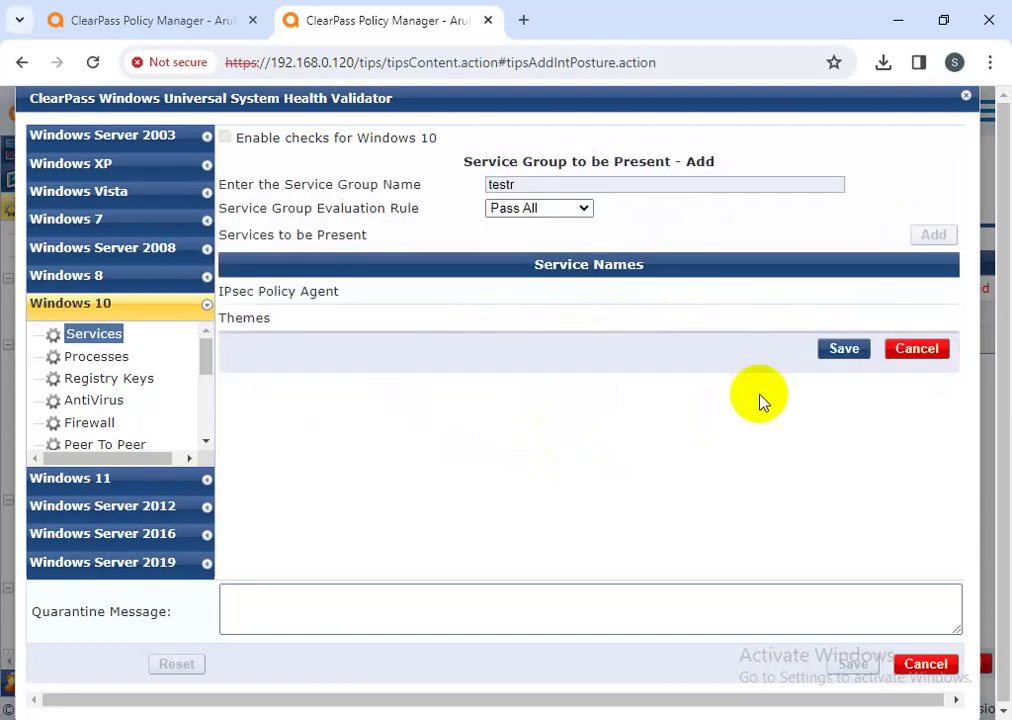
click(843, 347)
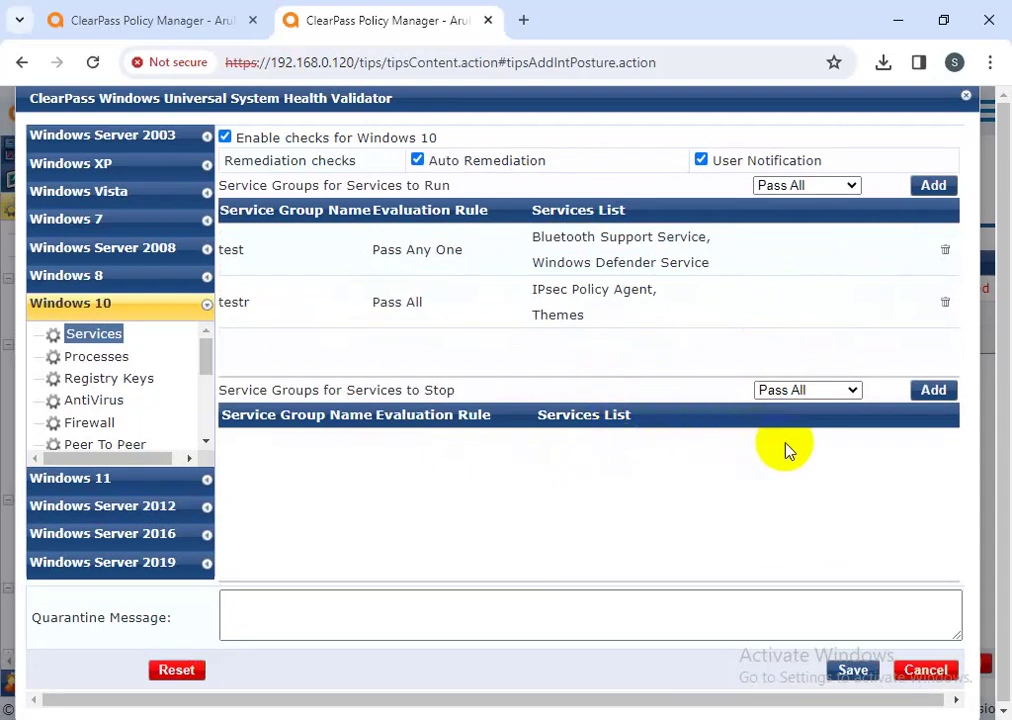
- Create services-to-stop group Goruptst containing Security Center and Bluetooth Support Service
drag(460, 392, 248, 391)
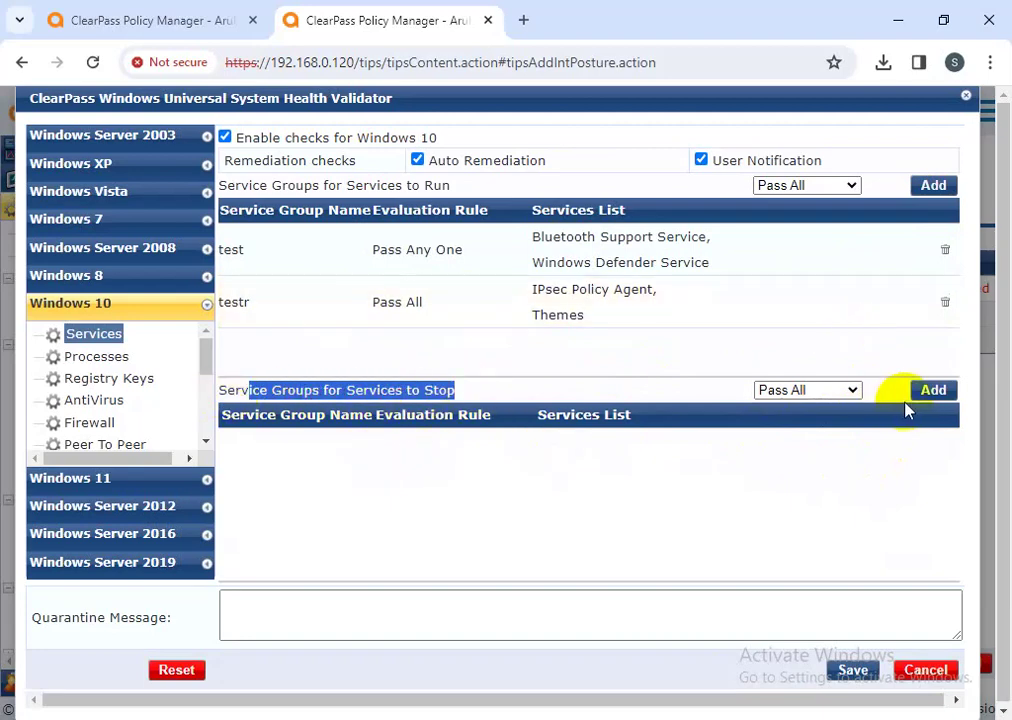
click(929, 393)
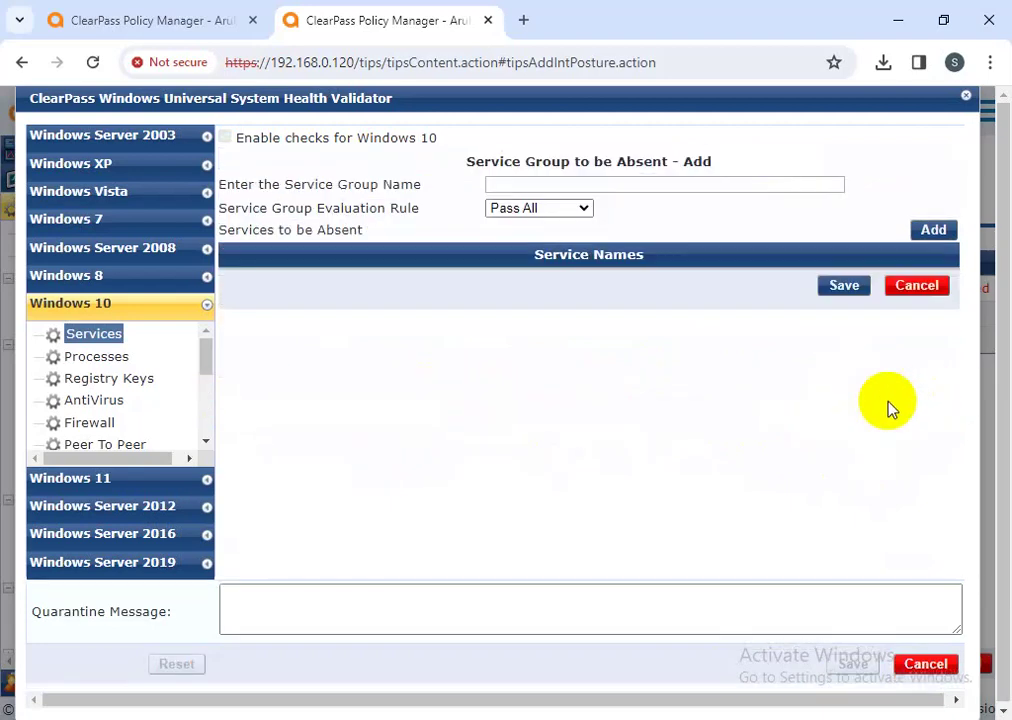
click(558, 187)
text(Goruptst)
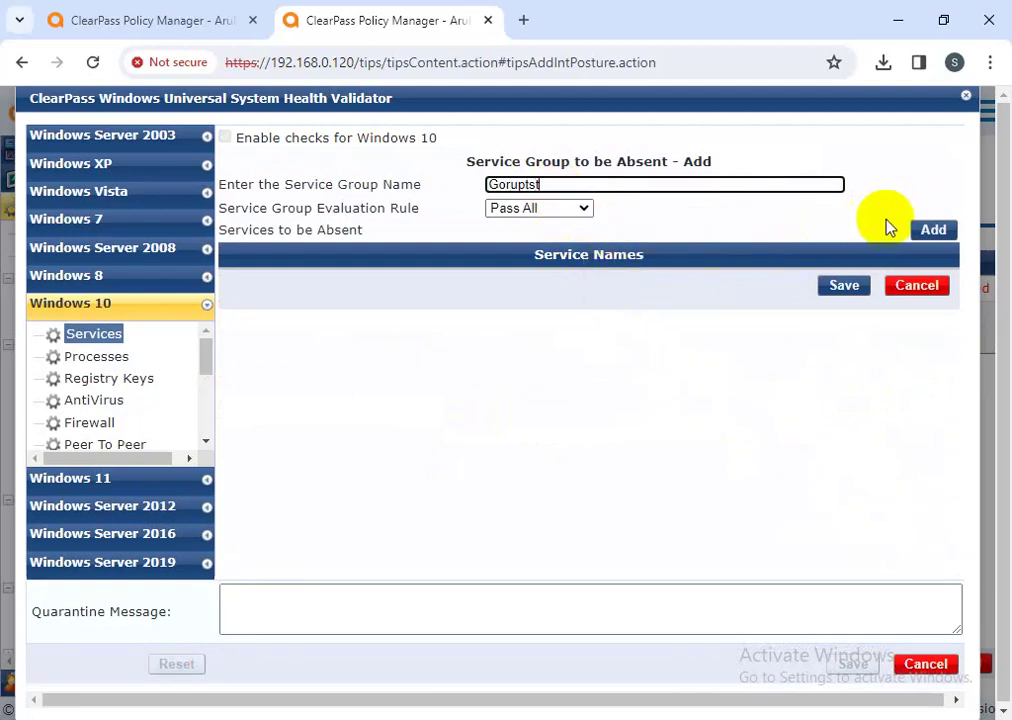
click(932, 230)
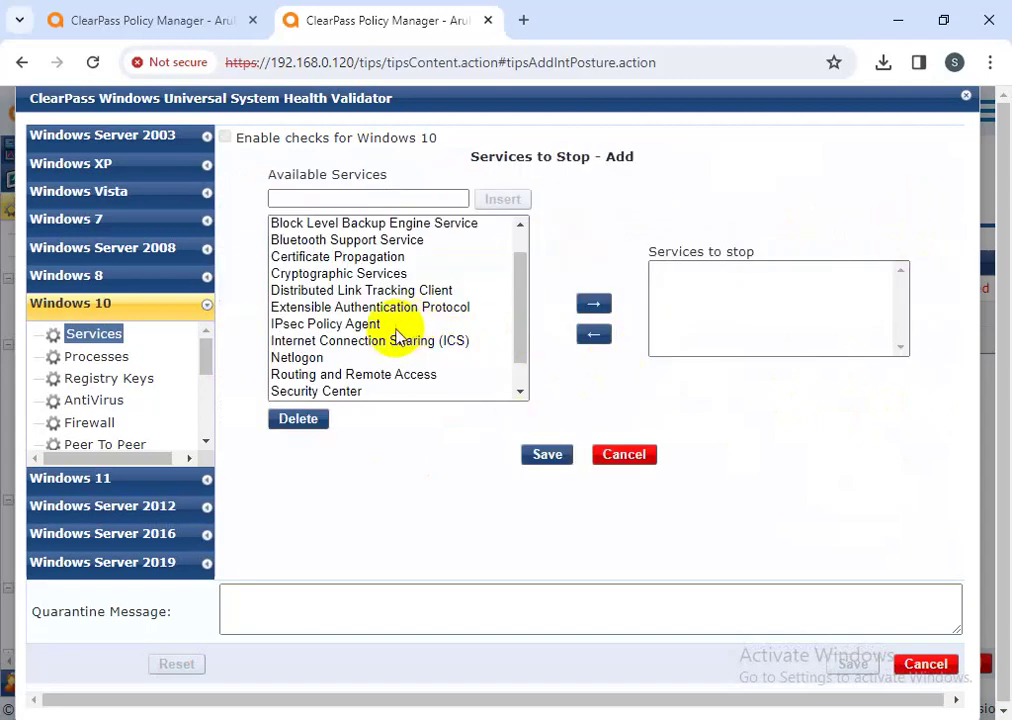
scroll(405, 333, down, 1)
click(361, 357)
click(600, 305)
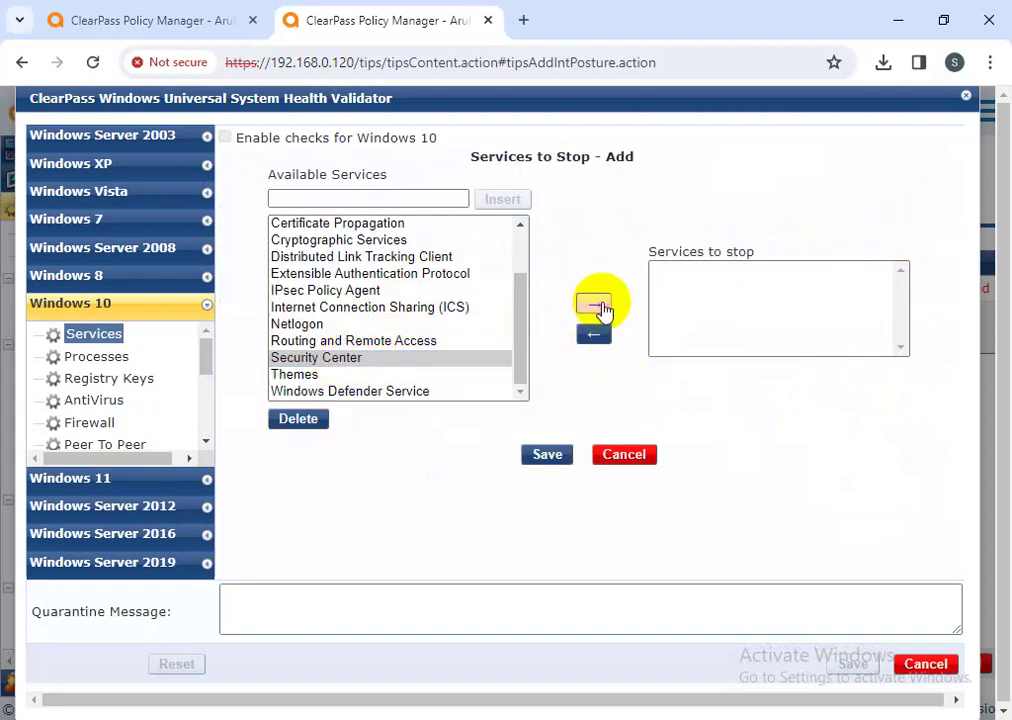
click(361, 226)
click(591, 307)
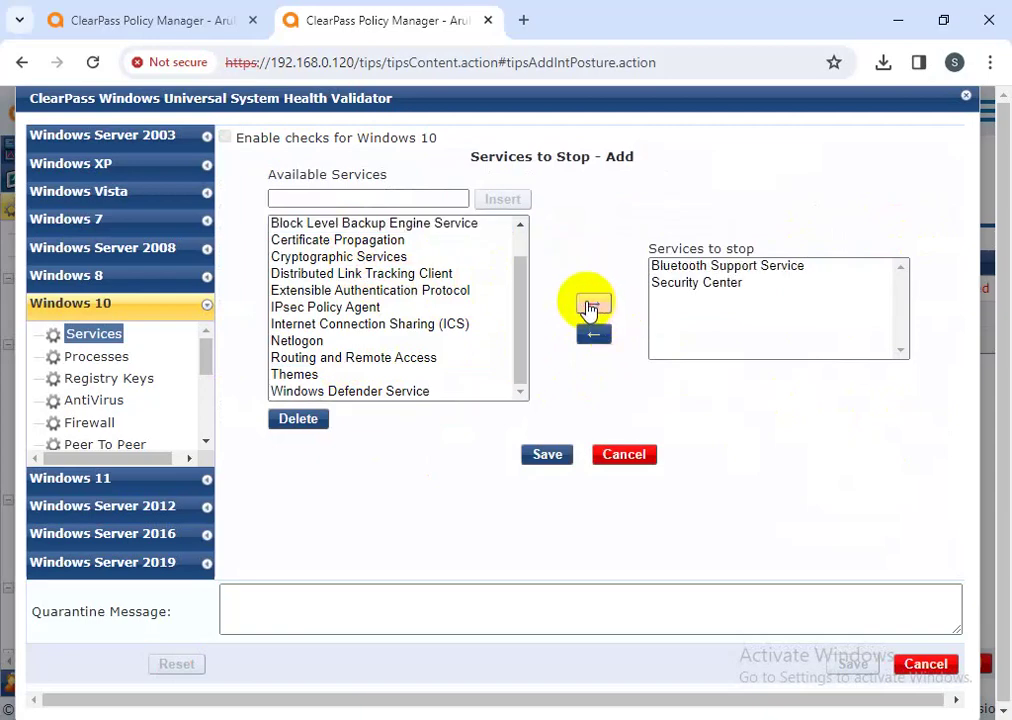
click(535, 459)
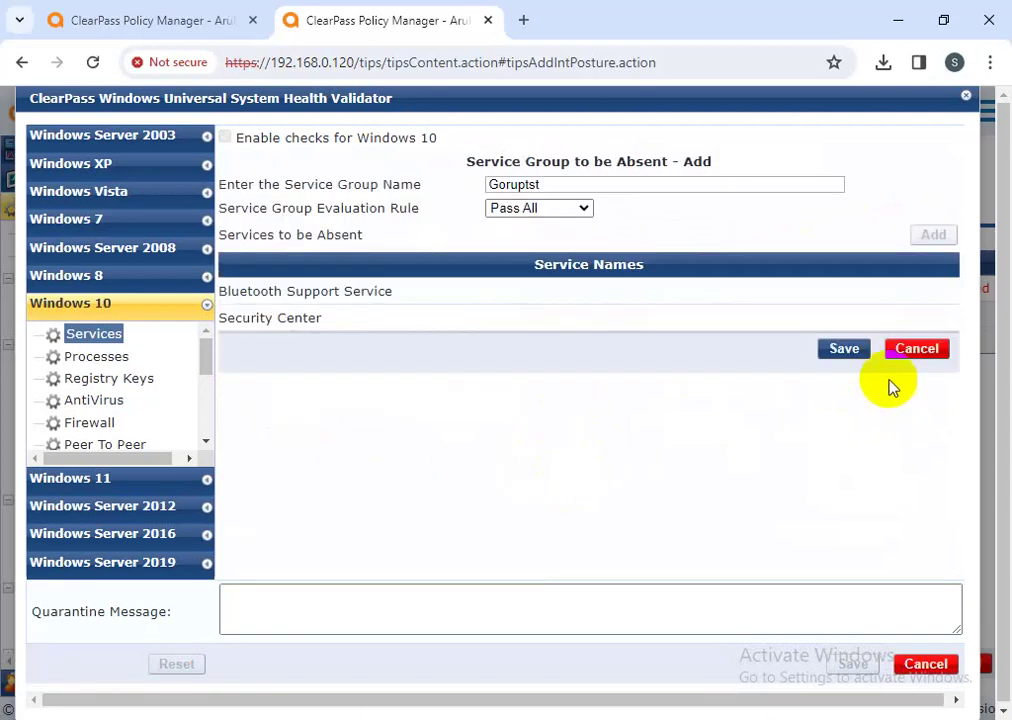
click(844, 350)
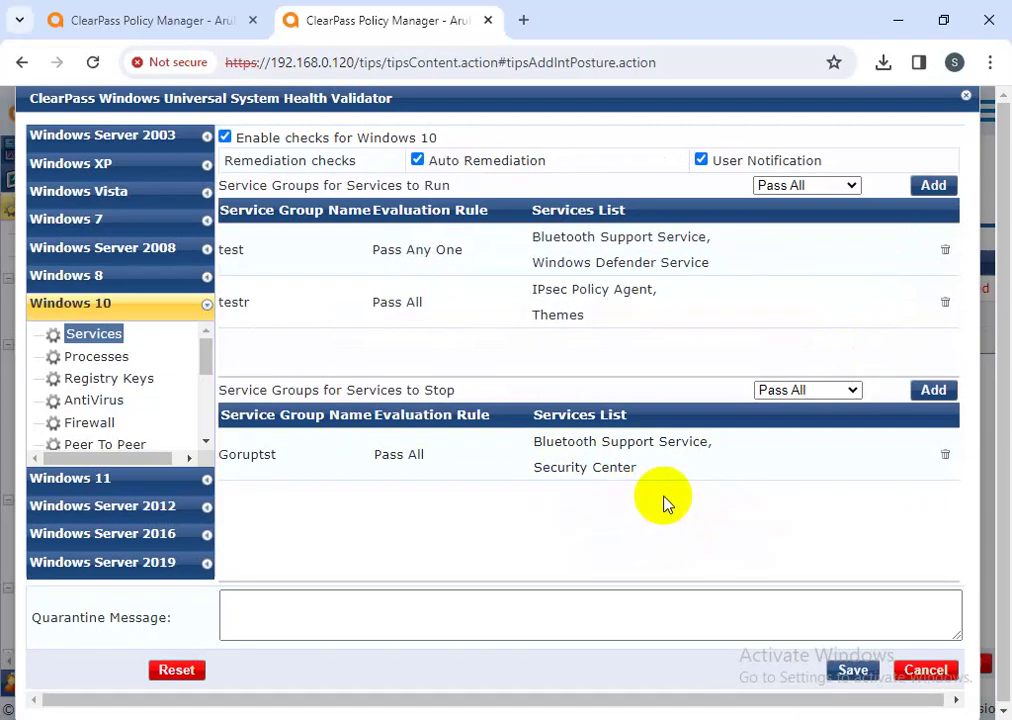
- Require process \system32\notepad.exe under SystemDrive, display name notepad, to be present
click(100, 357)
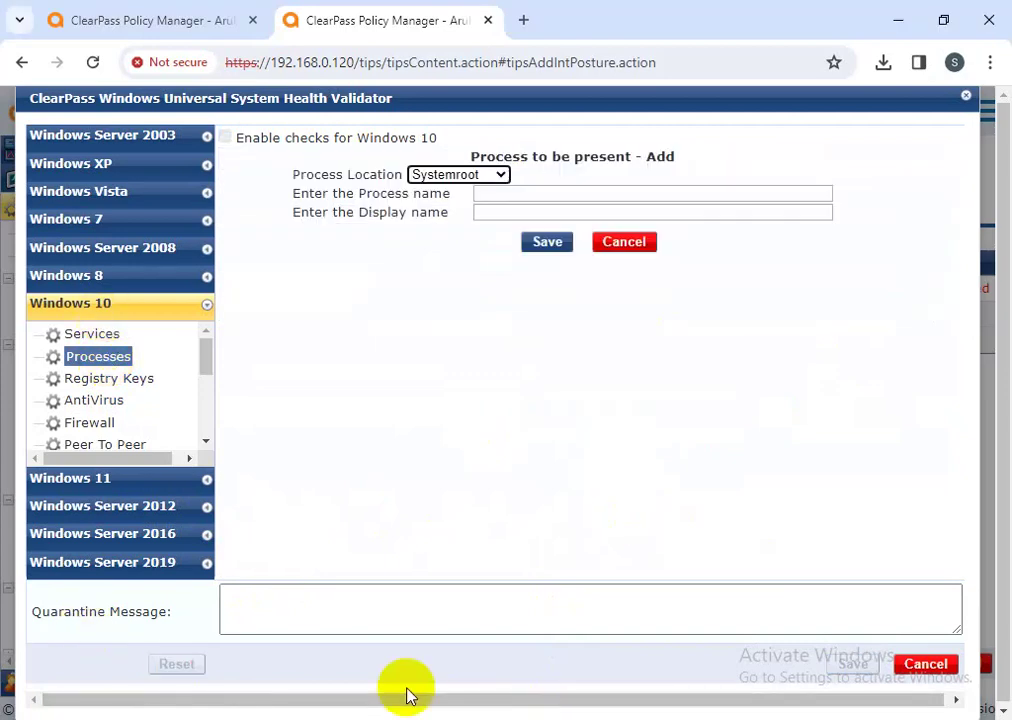
click(485, 177)
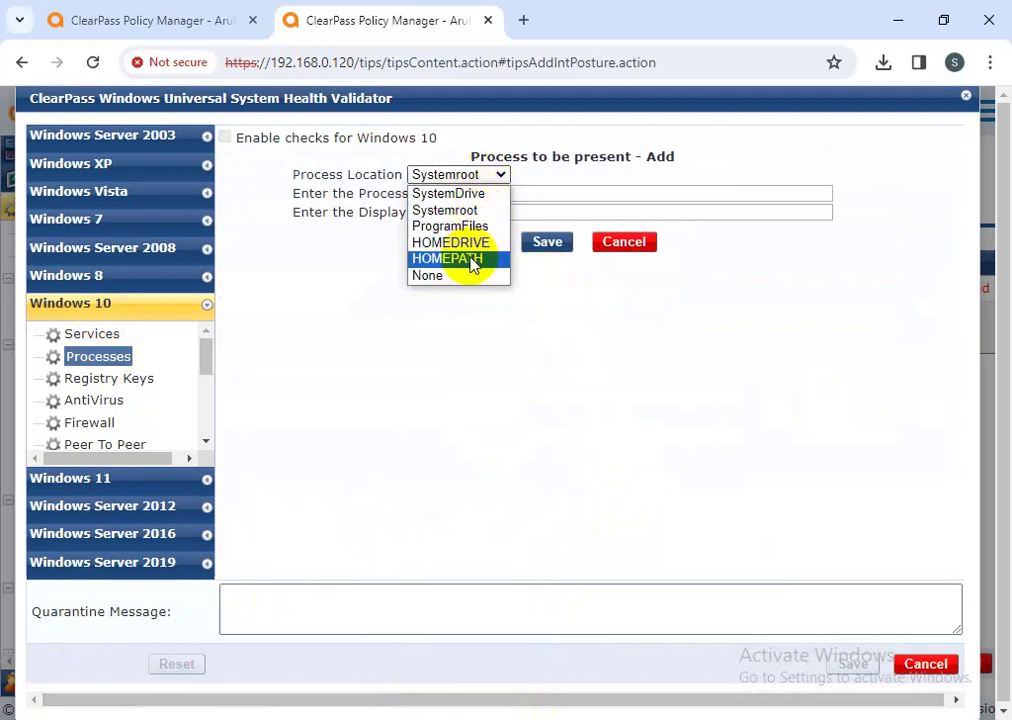
click(462, 195)
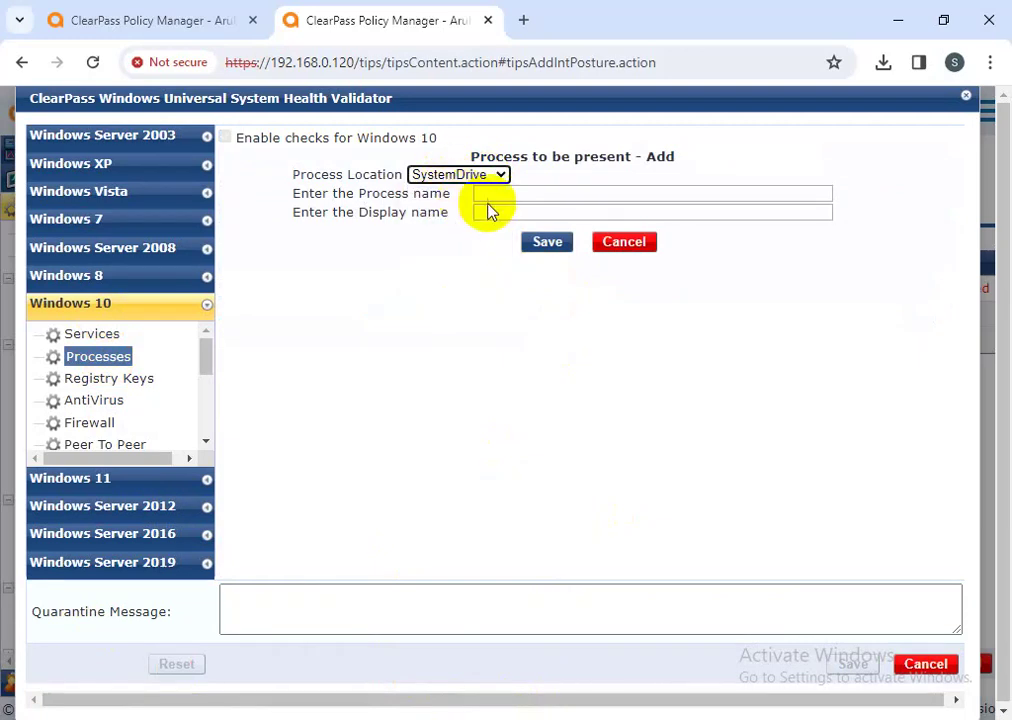
click(485, 194)
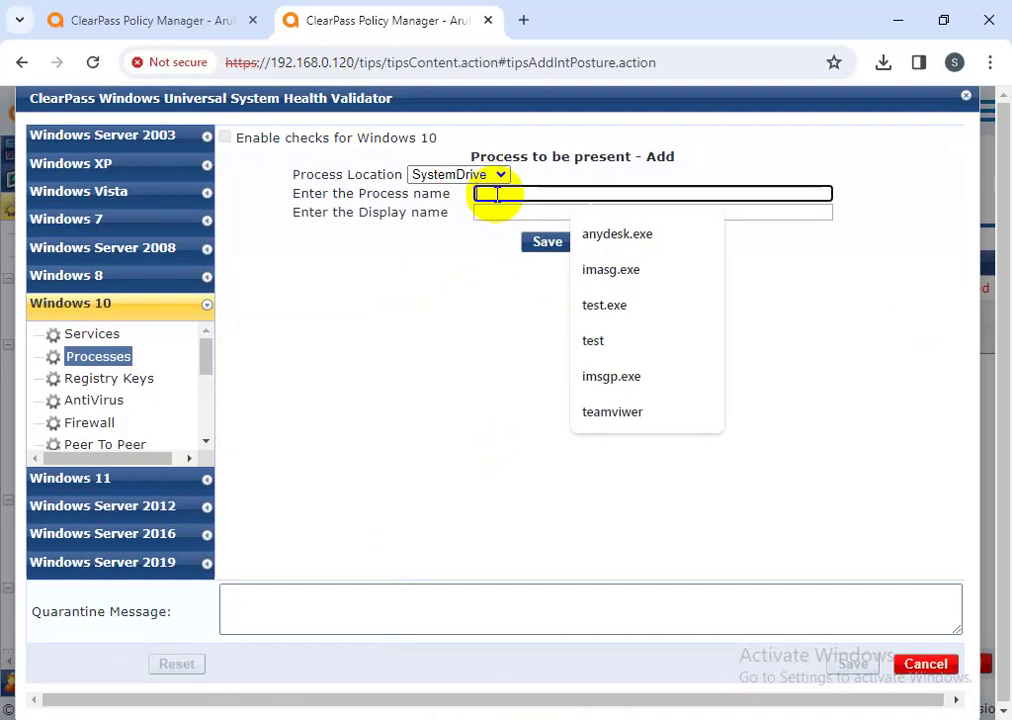
text(C)
text(system)
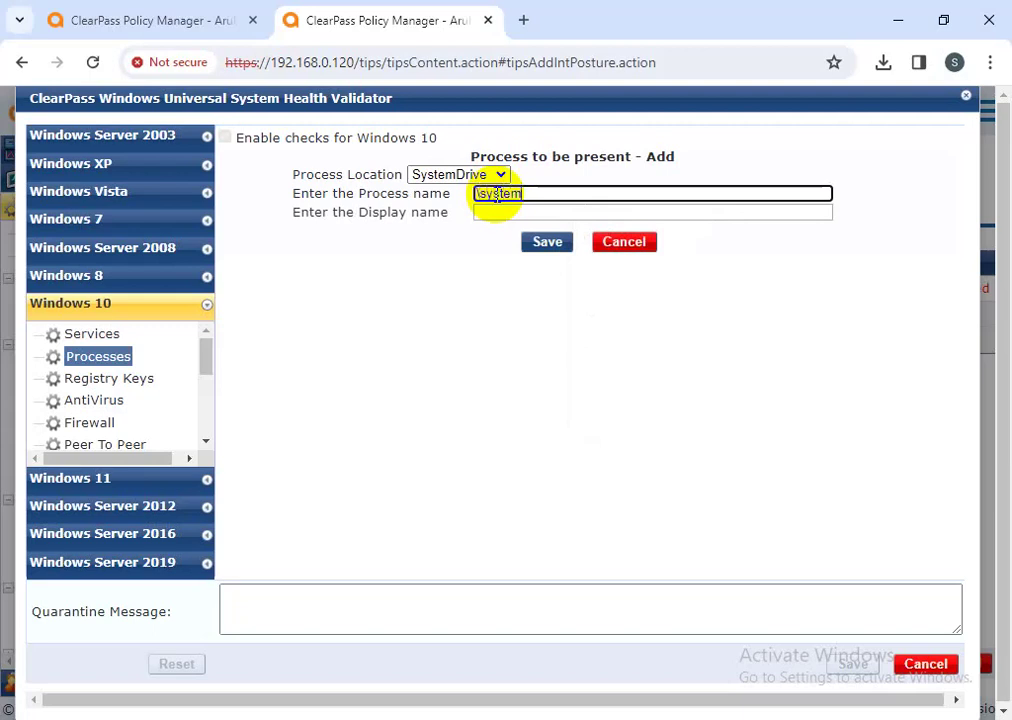
text(32\notepad)
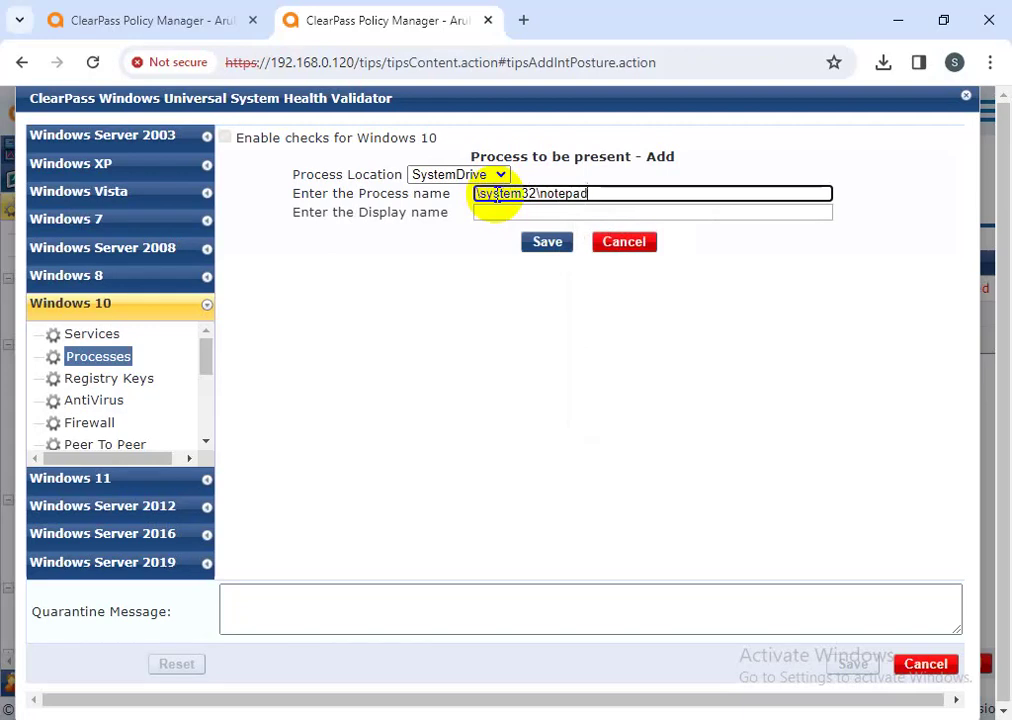
text(.exe)
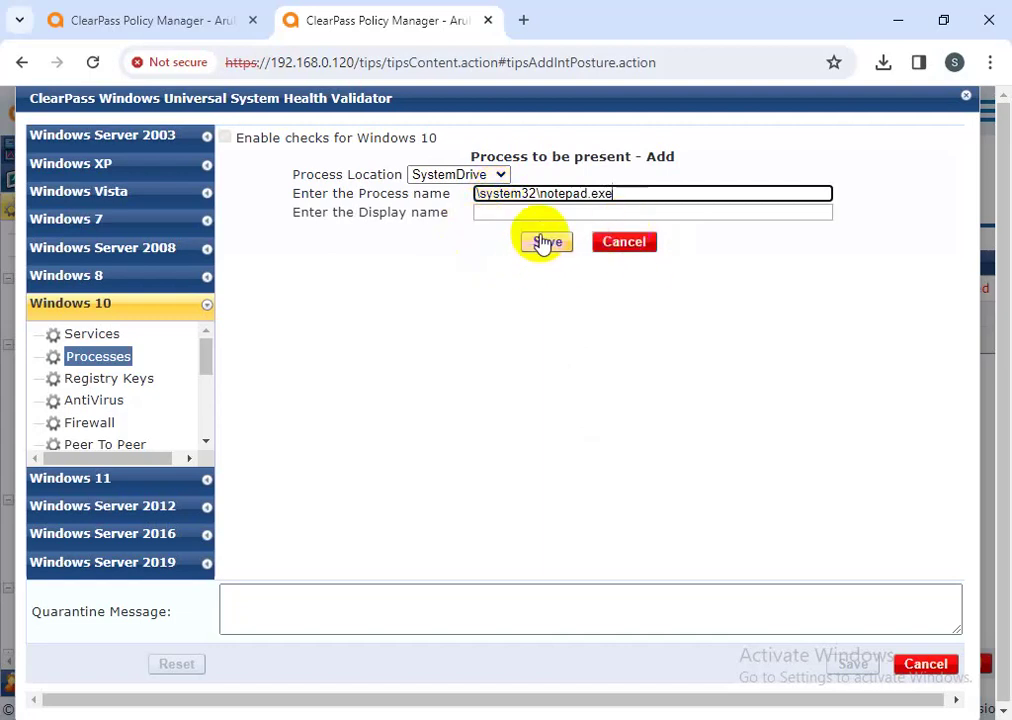
click(510, 211)
text(notepas)
key(BackSpace)
text(d)
click(548, 242)
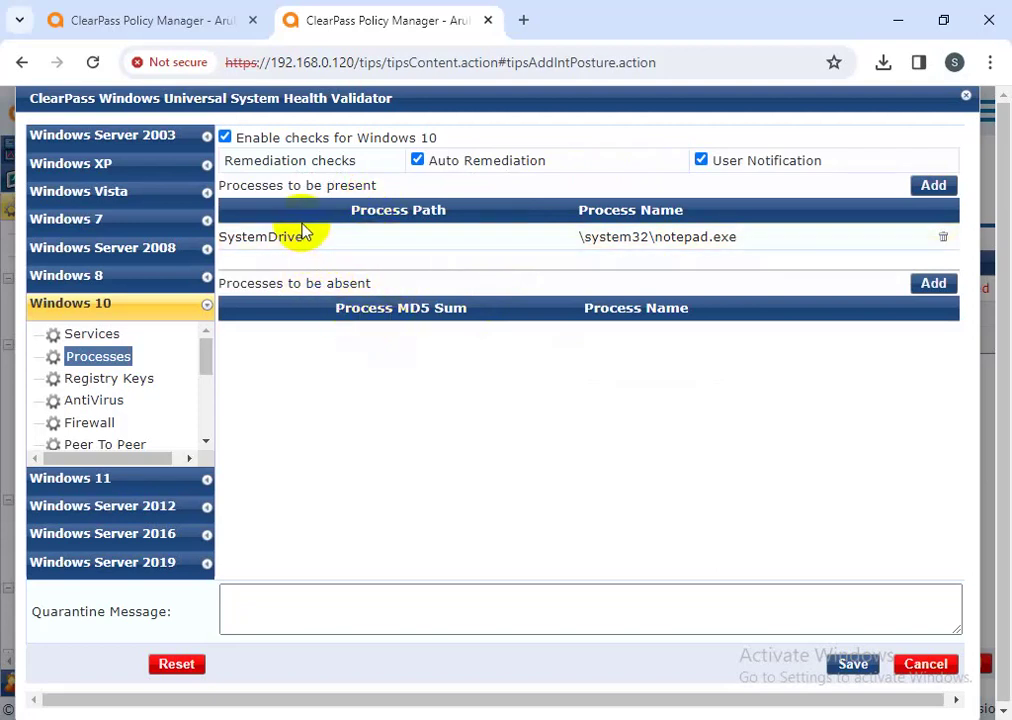
- Review the present and absent process sections, then start another present-process entry at HOMEDRIVE
drag(393, 186, 228, 160)
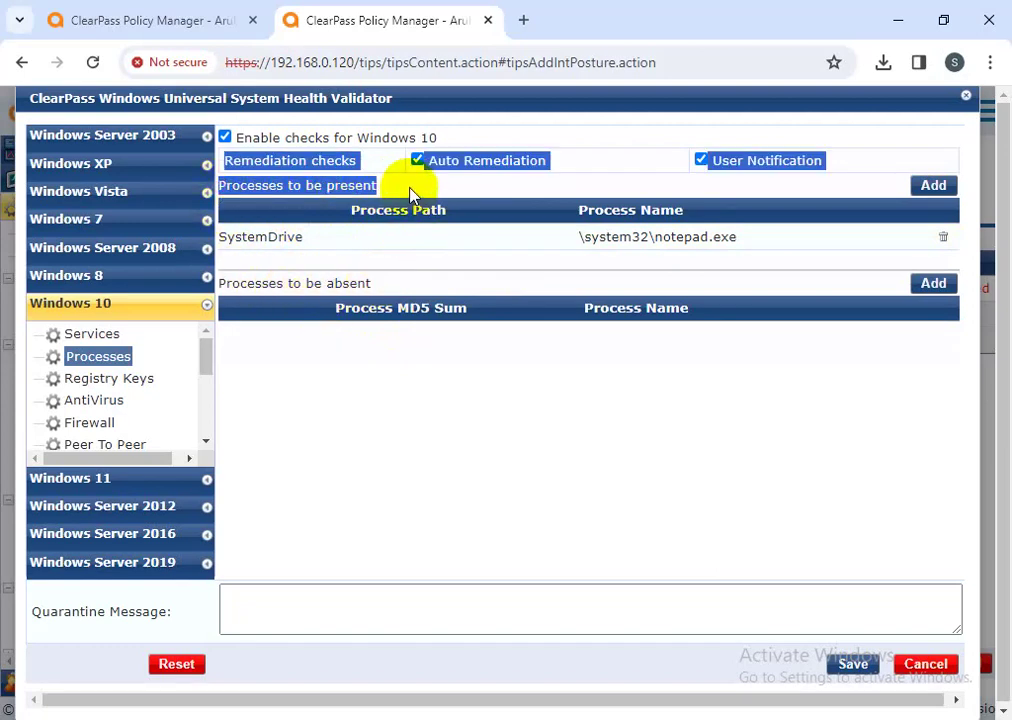
click(567, 363)
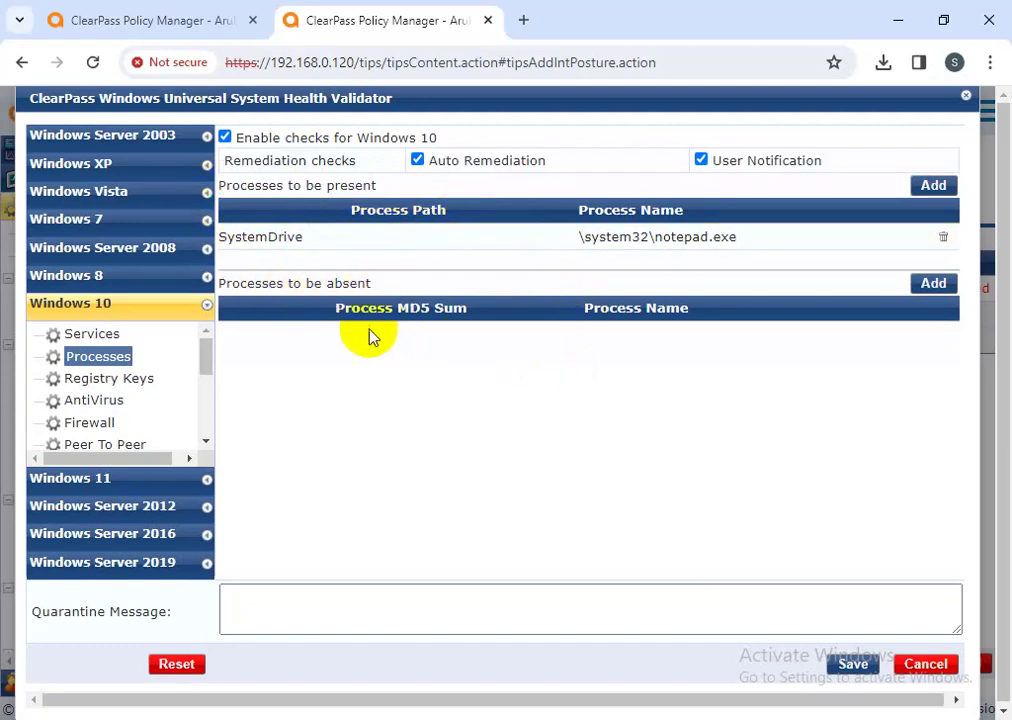
drag(378, 287, 226, 283)
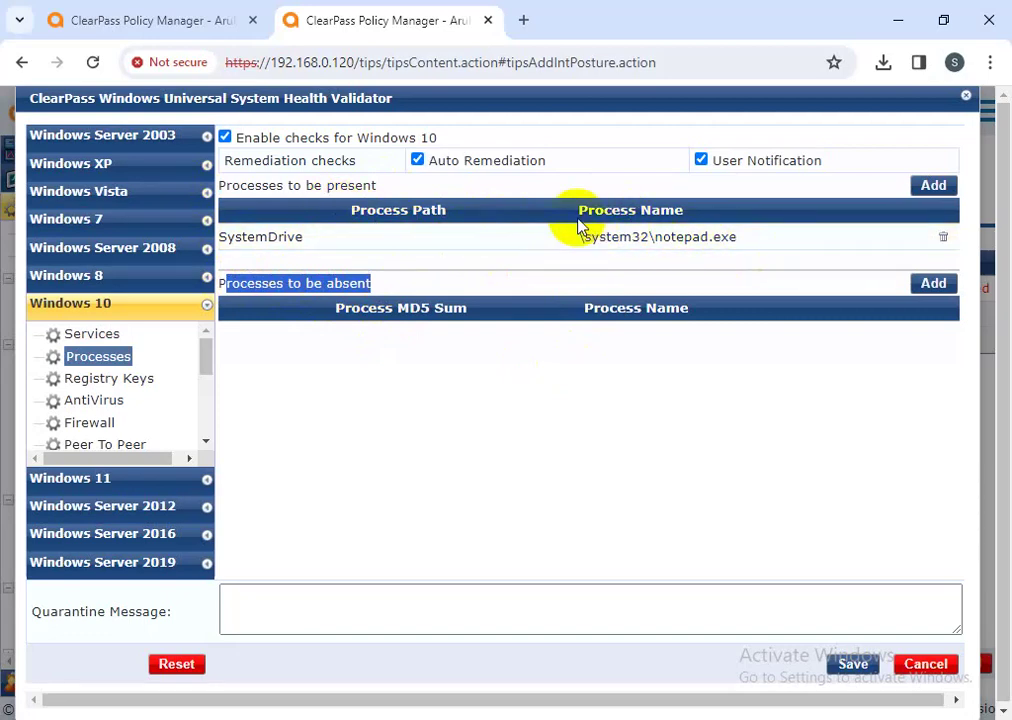
click(932, 185)
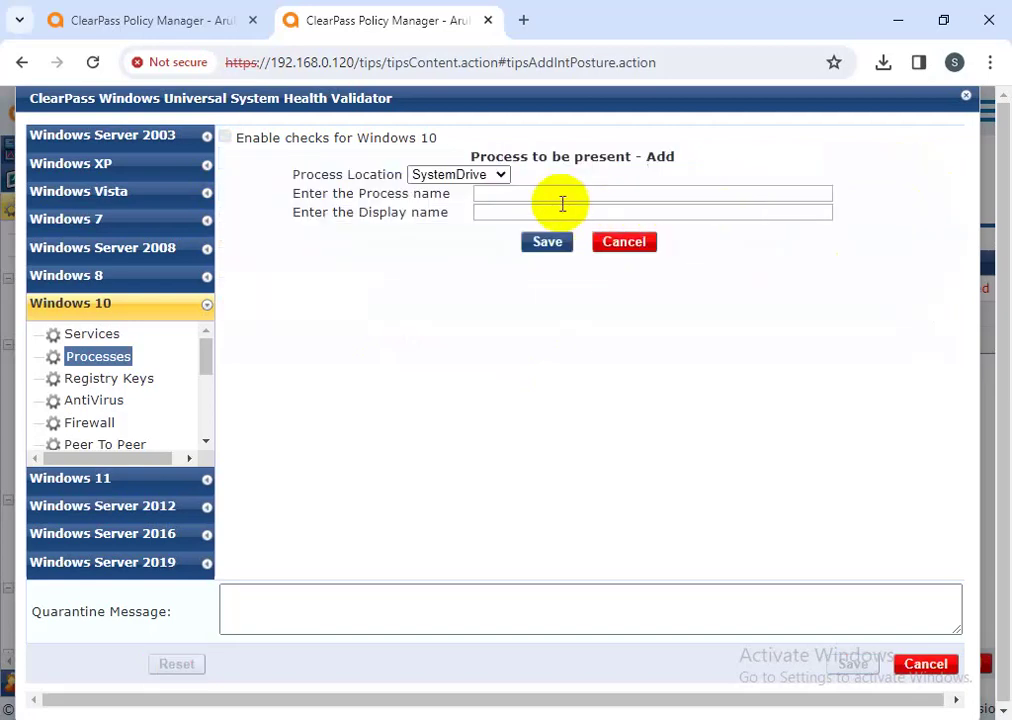
click(455, 177)
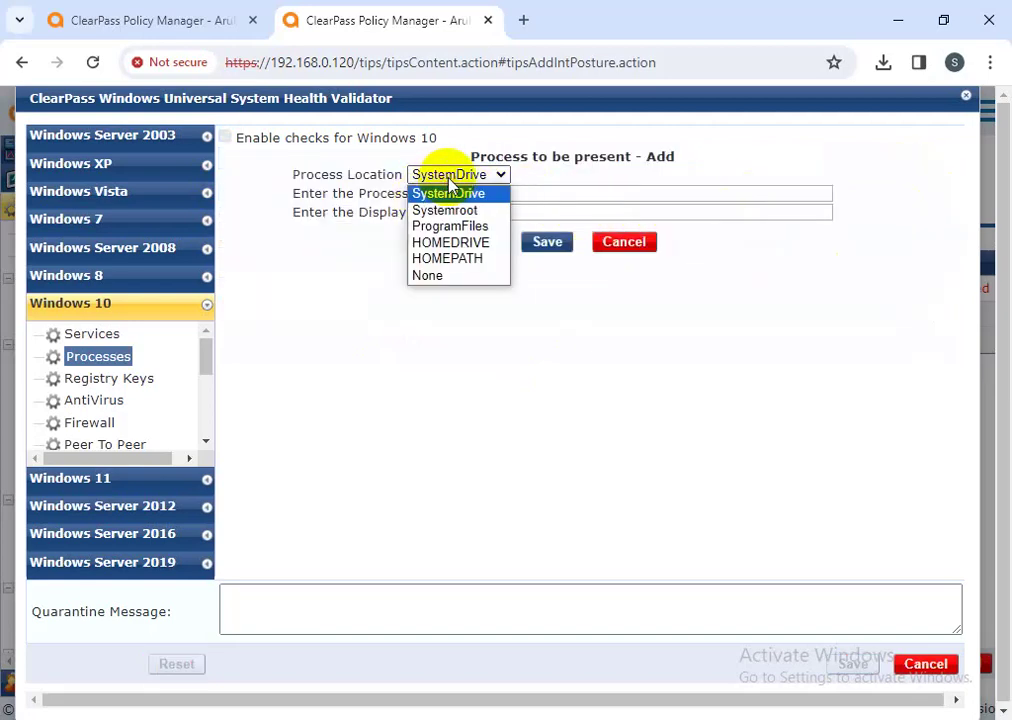
click(458, 243)
- Cancel the unfinished entry and require anydesk.exe, display name anydesk, to be absent
click(605, 246)
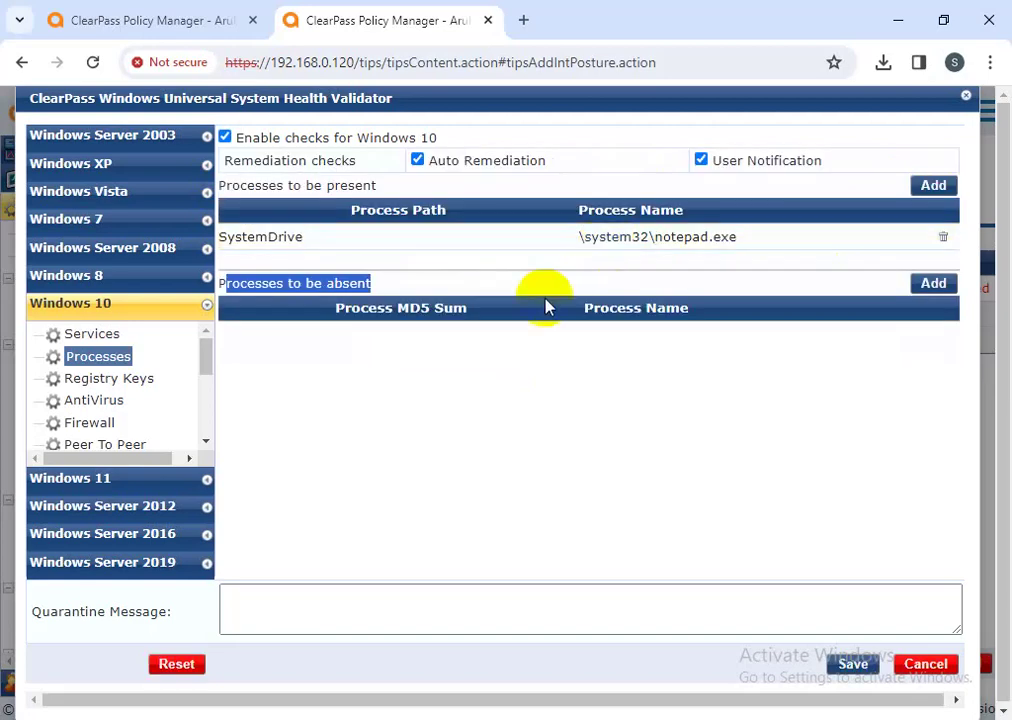
click(477, 395)
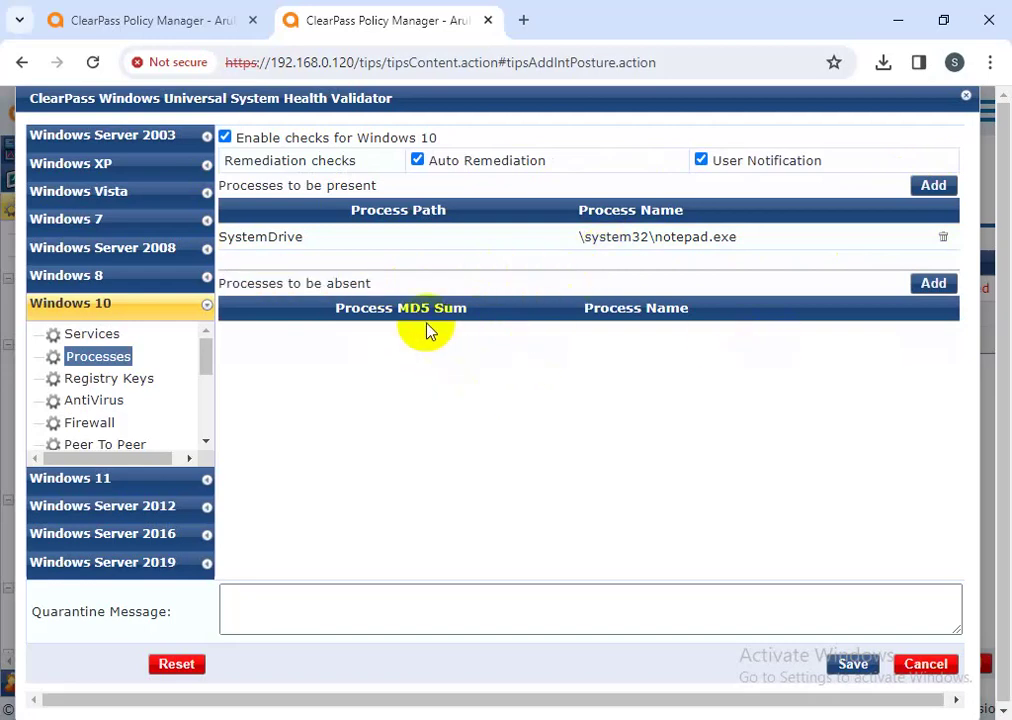
click(935, 283)
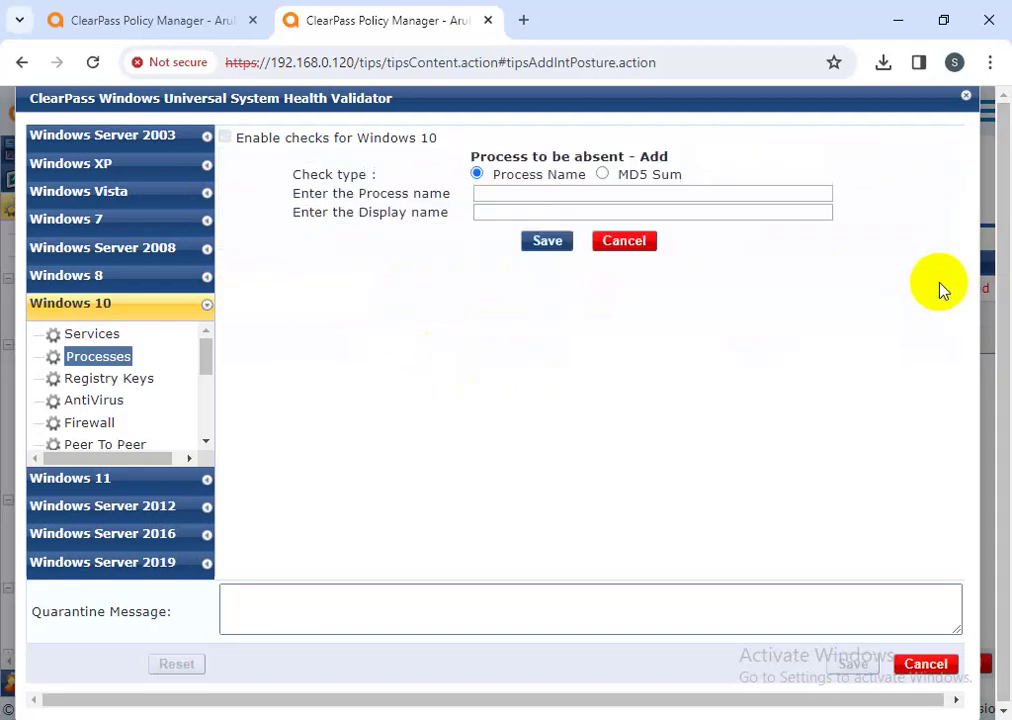
click(520, 196)
click(589, 240)
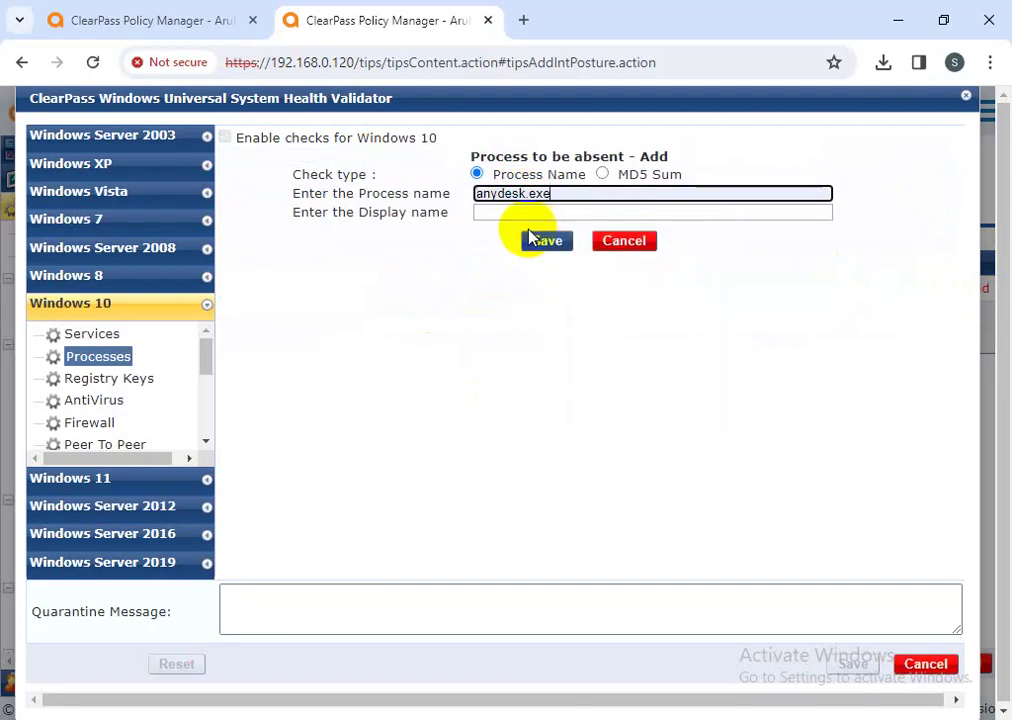
click(524, 213)
click(605, 288)
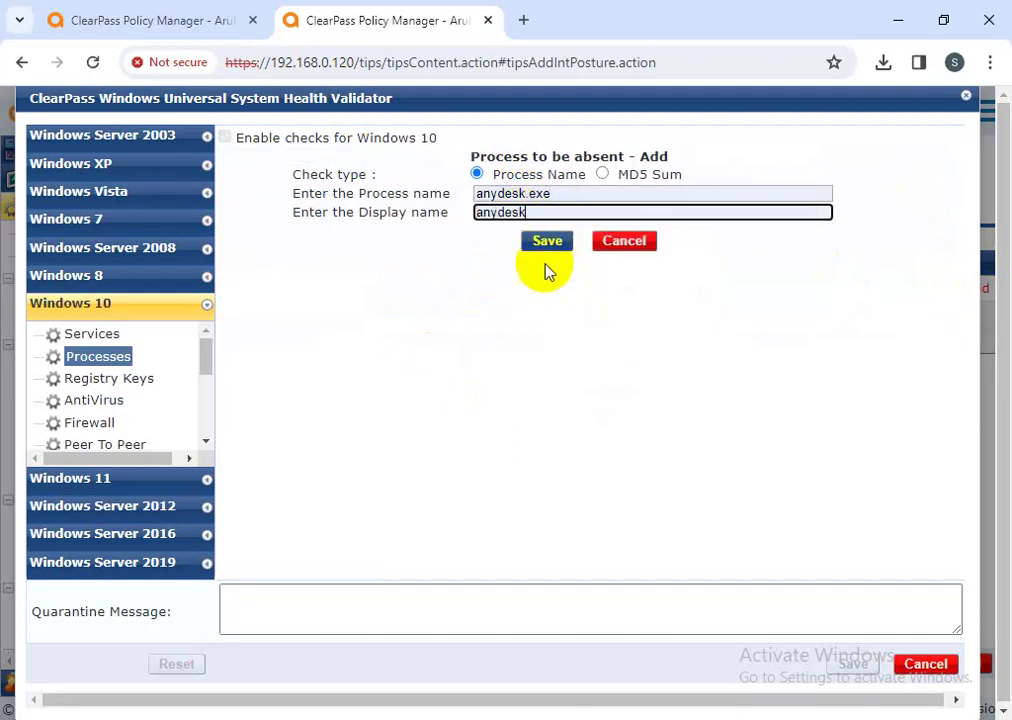
click(546, 241)
drag(676, 350, 540, 275)
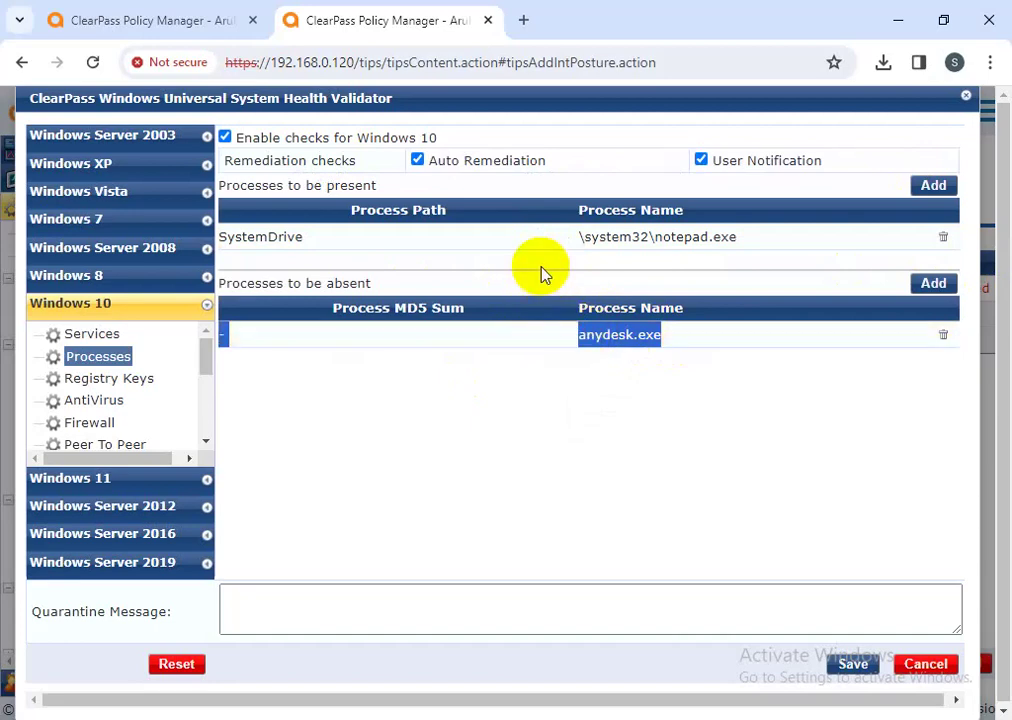
drag(400, 285, 461, 397)
click(670, 418)
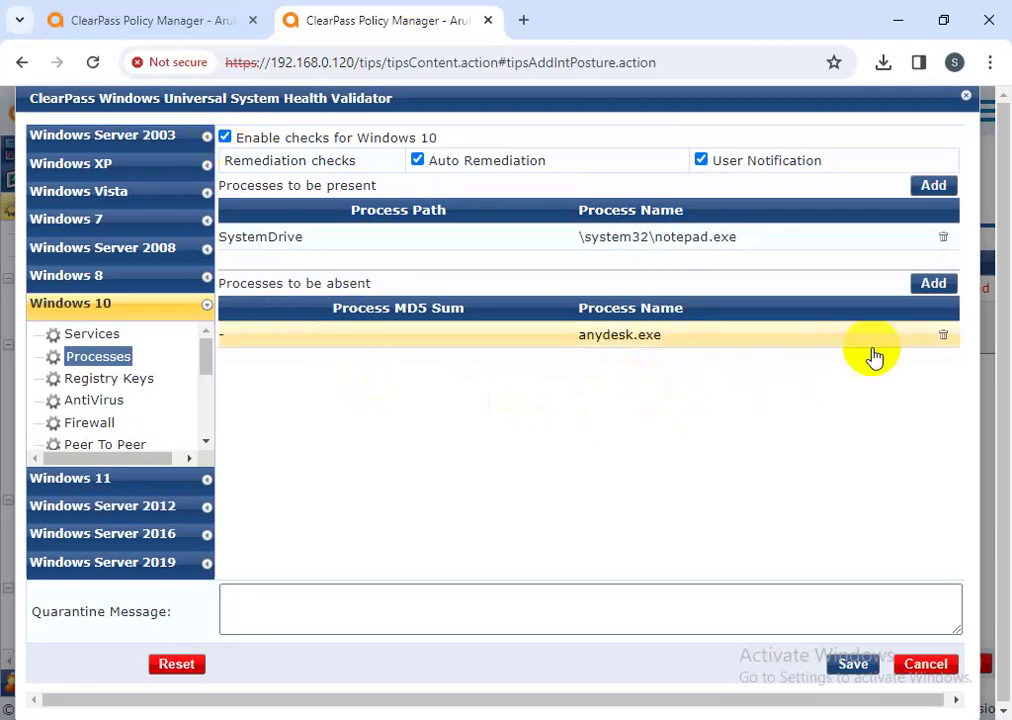
click(925, 286)
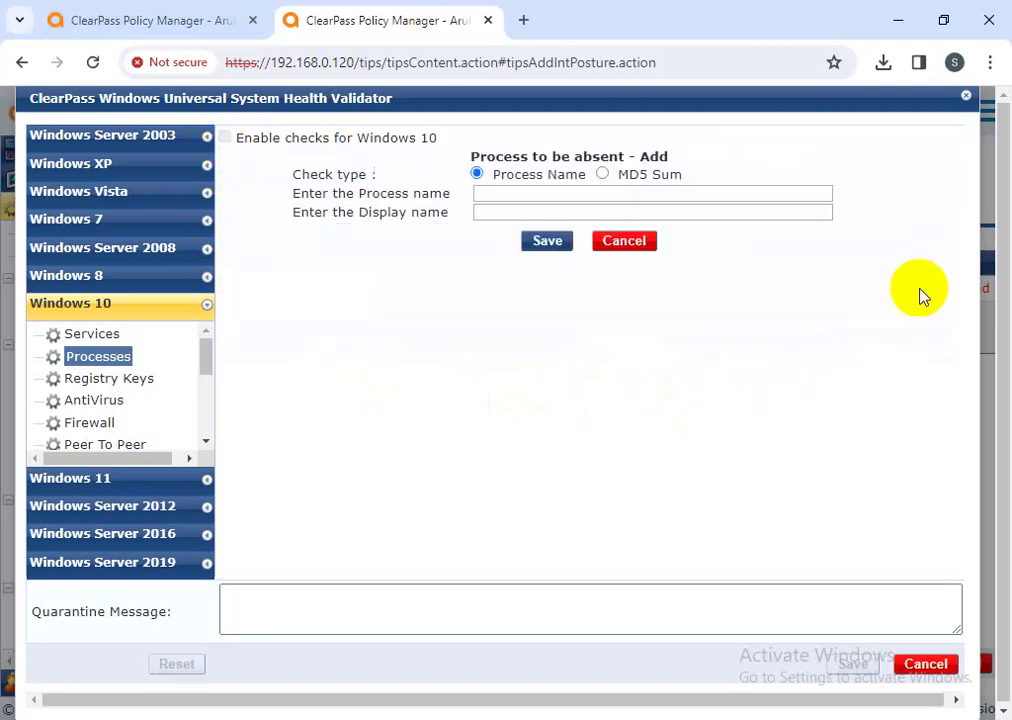
click(488, 194)
click(632, 382)
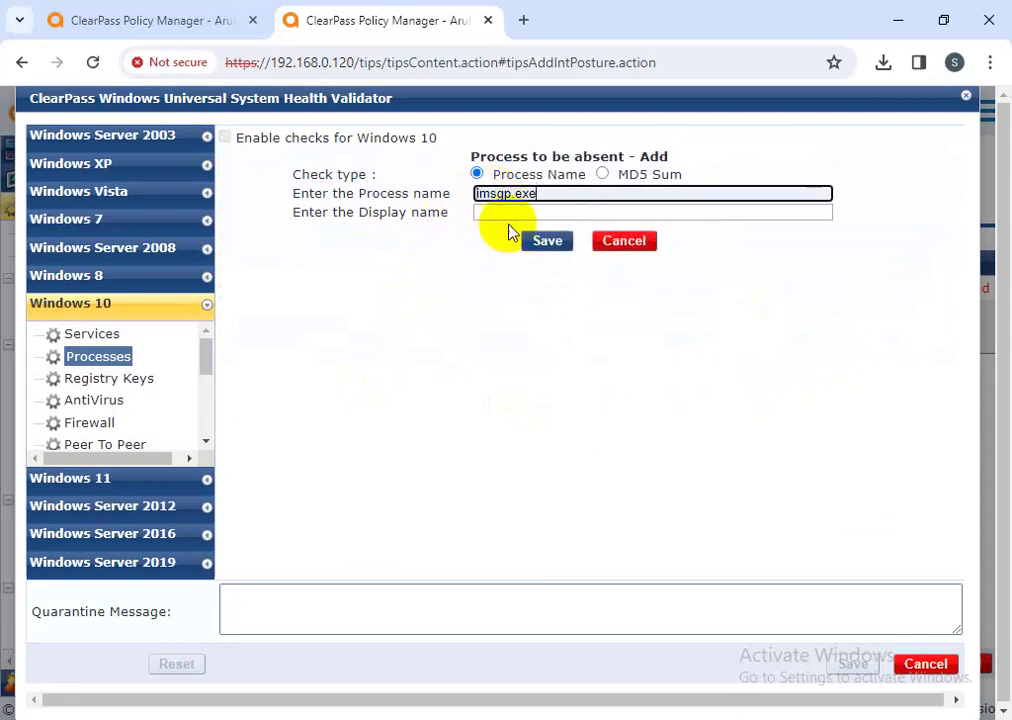
click(508, 214)
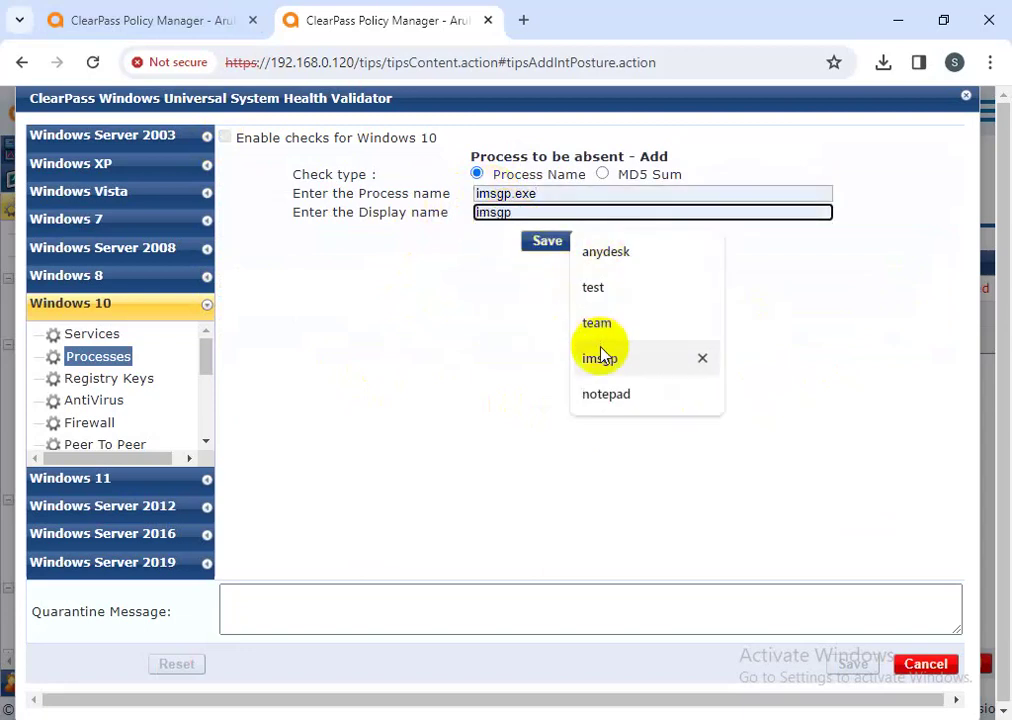
click(600, 358)
click(546, 241)
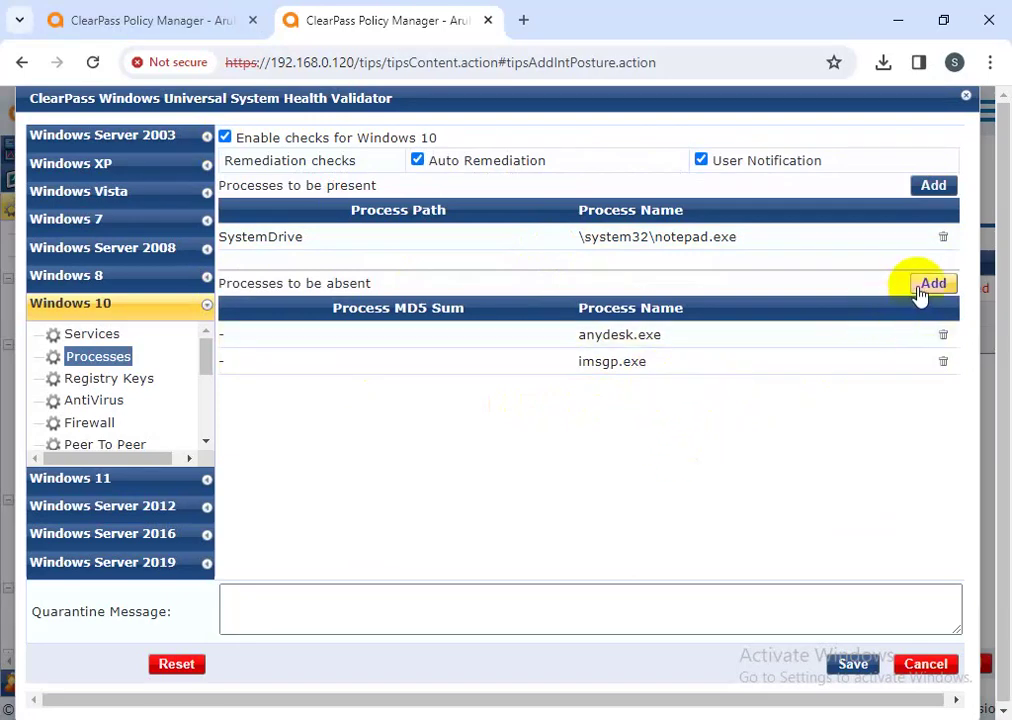
drag(668, 335, 558, 343)
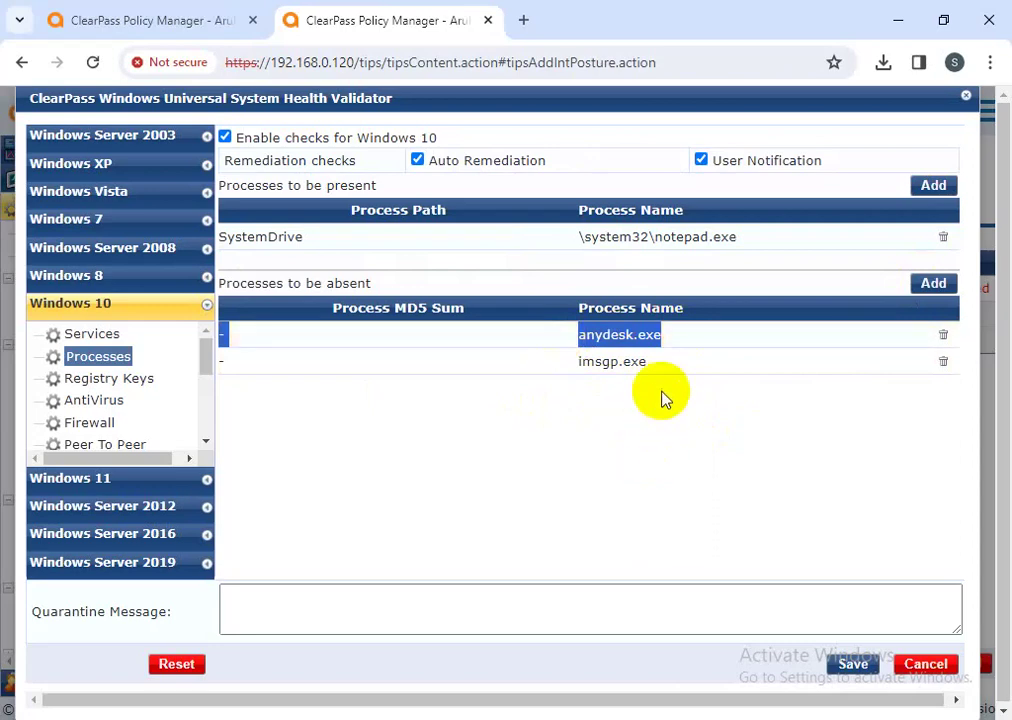
drag(650, 362, 571, 377)
click(648, 434)
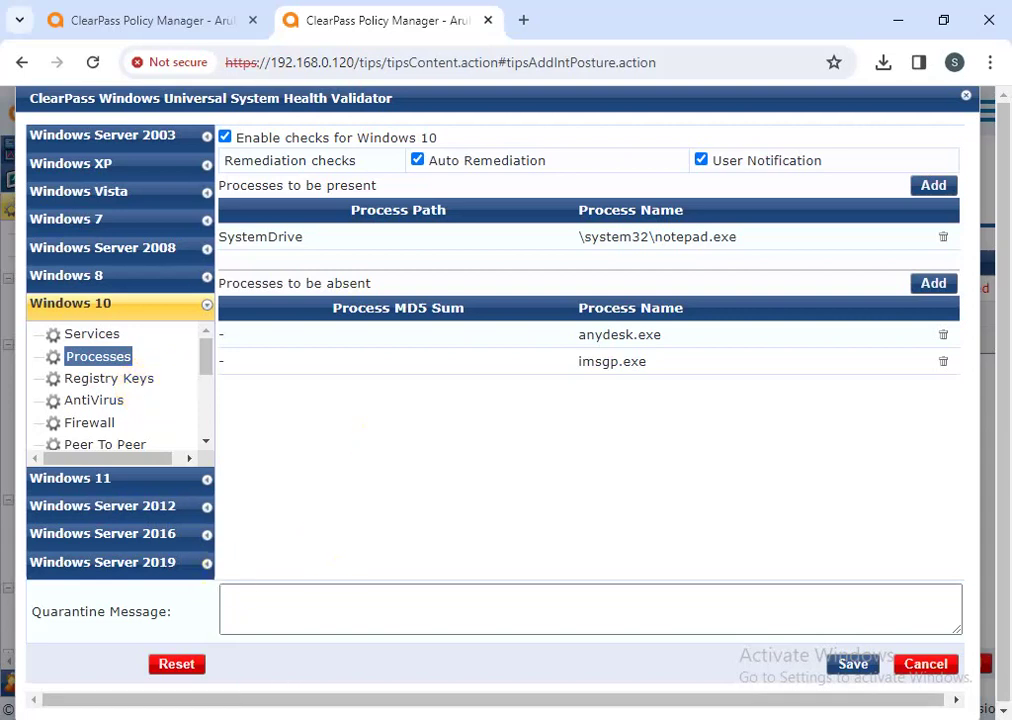
- Go to the Windows 10 Registry Keys checks and start a new key that must be present
click(128, 385)
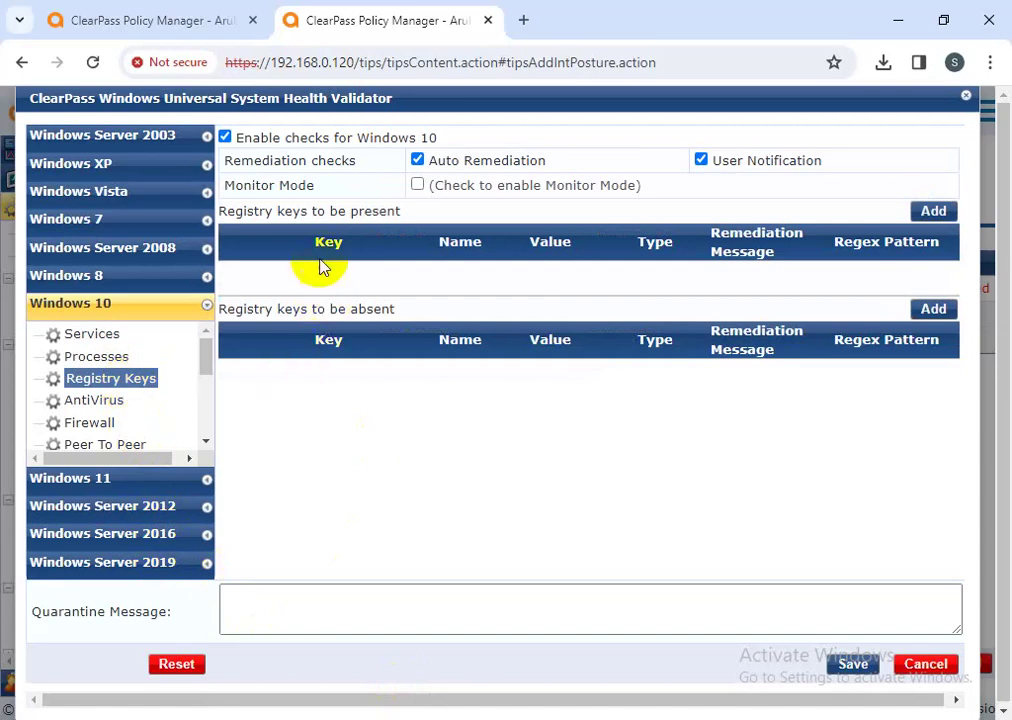
drag(399, 211, 219, 211)
drag(410, 310, 215, 307)
click(409, 282)
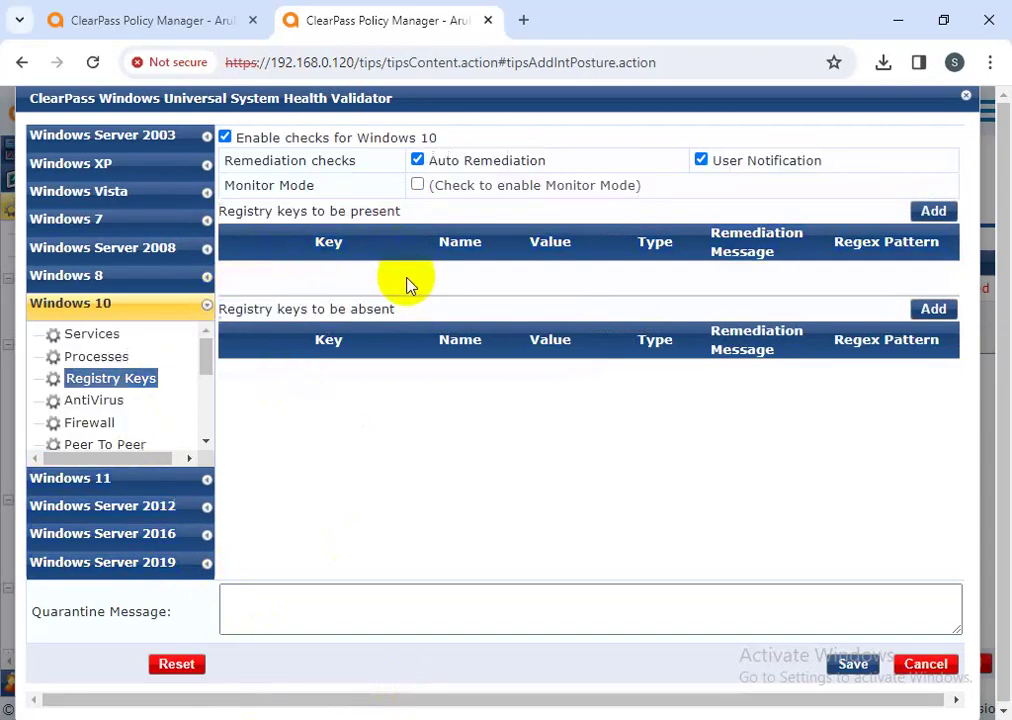
click(928, 212)
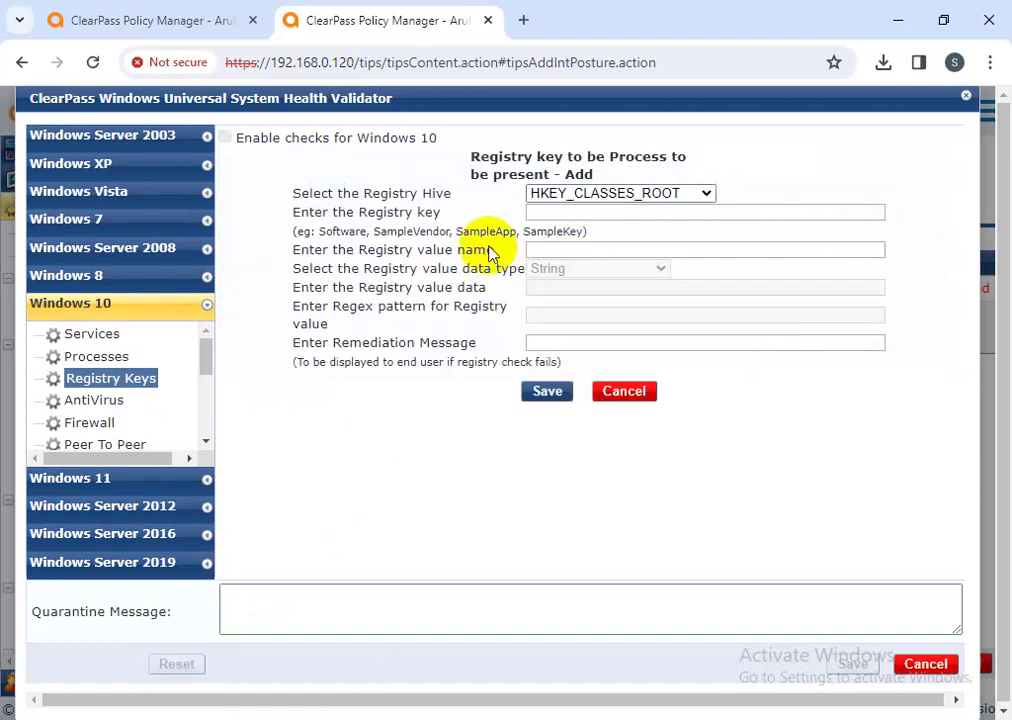
- Add key HKEY_CLASSES_ROOT\Samplekey, String value HKEY = test, remediation message 'testing', and save
click(590, 212)
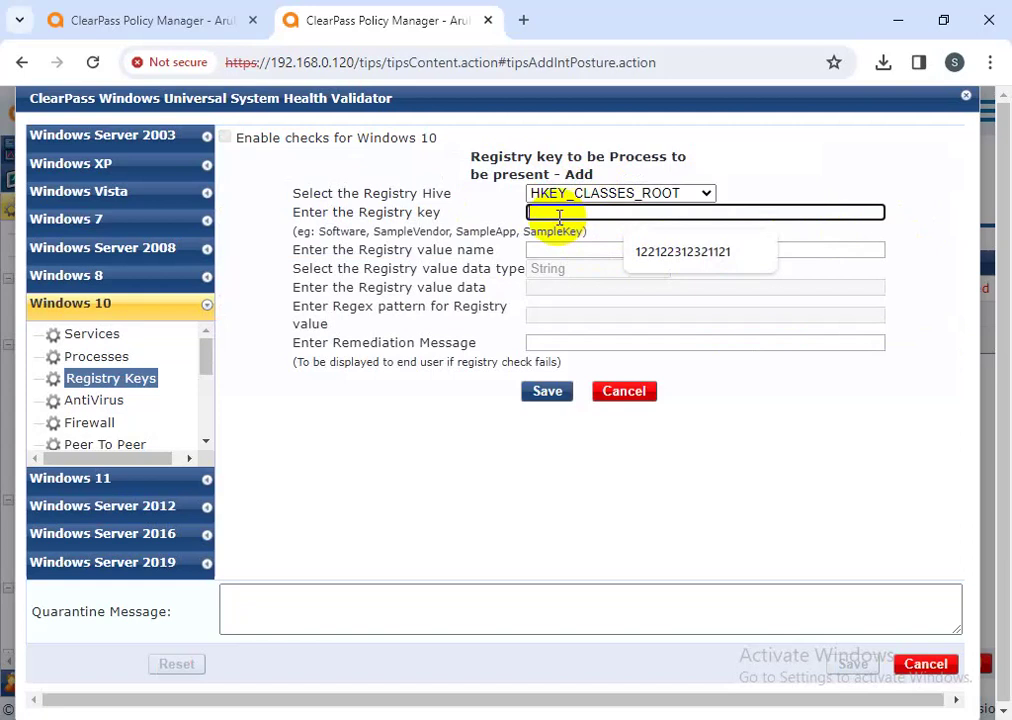
text(H)
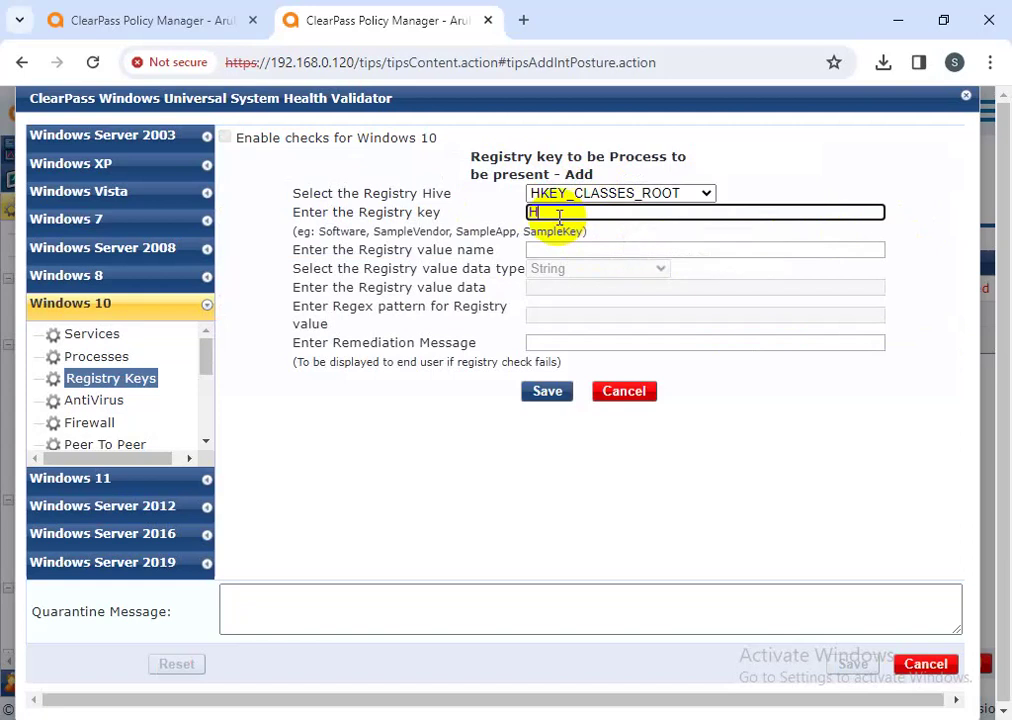
text(KEY_CLASSES)
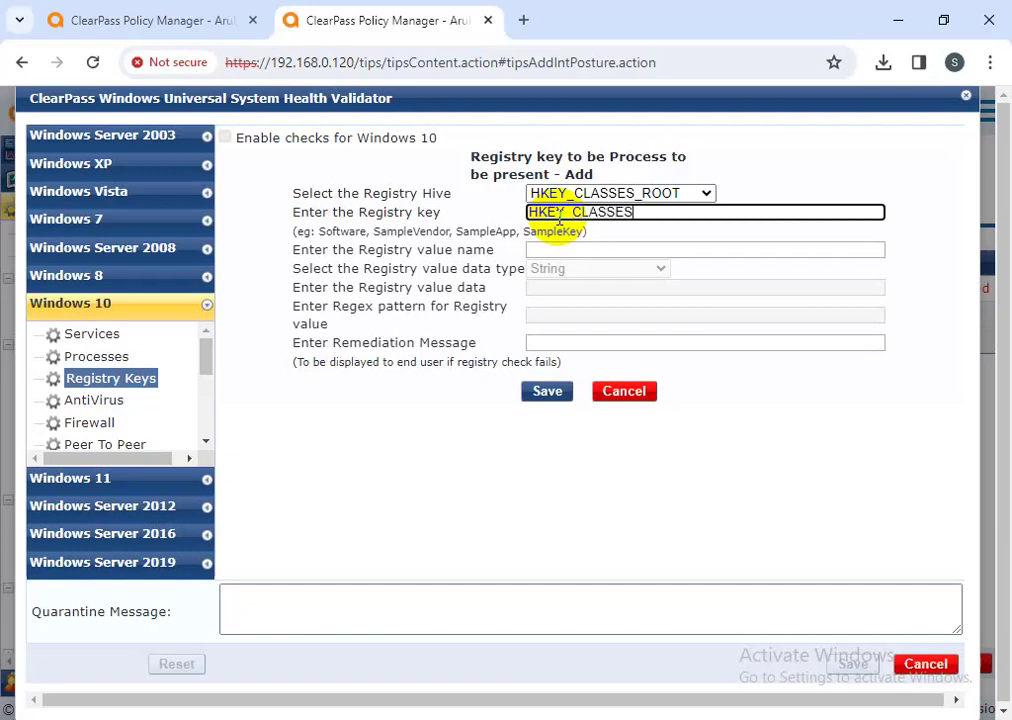
text(_ROOT\Sample)
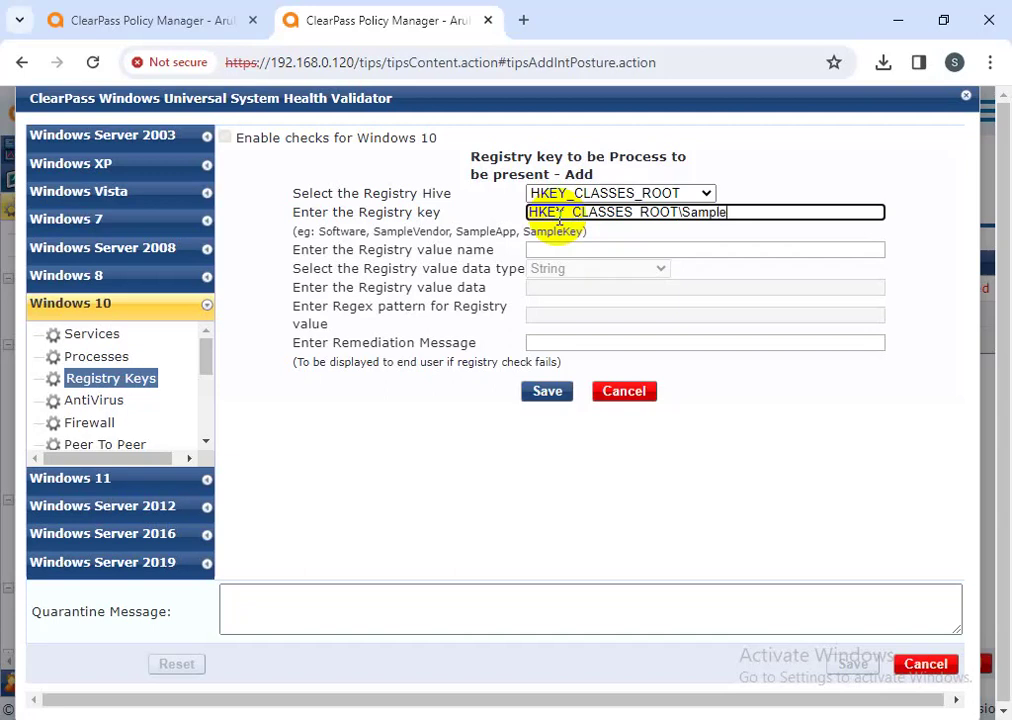
text(key)
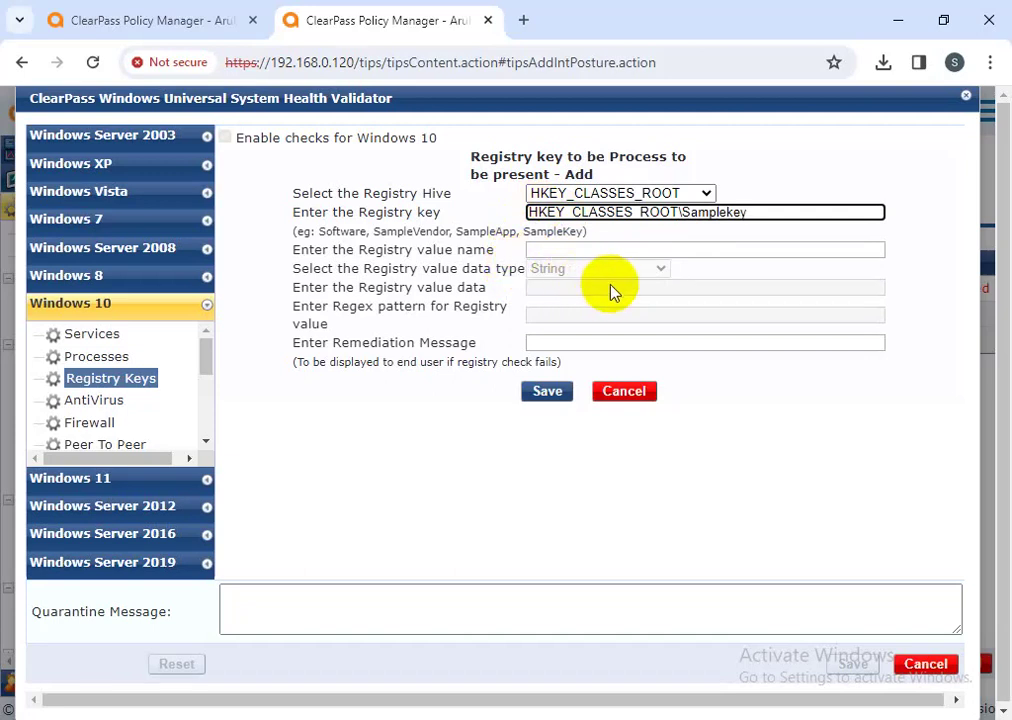
click(566, 249)
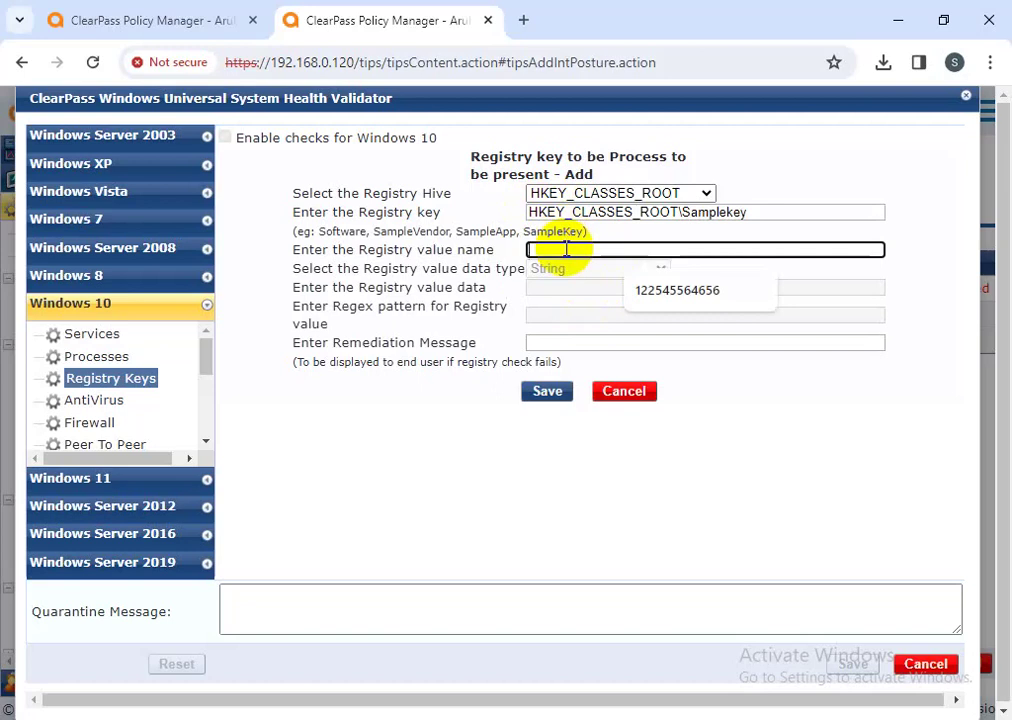
text(H)
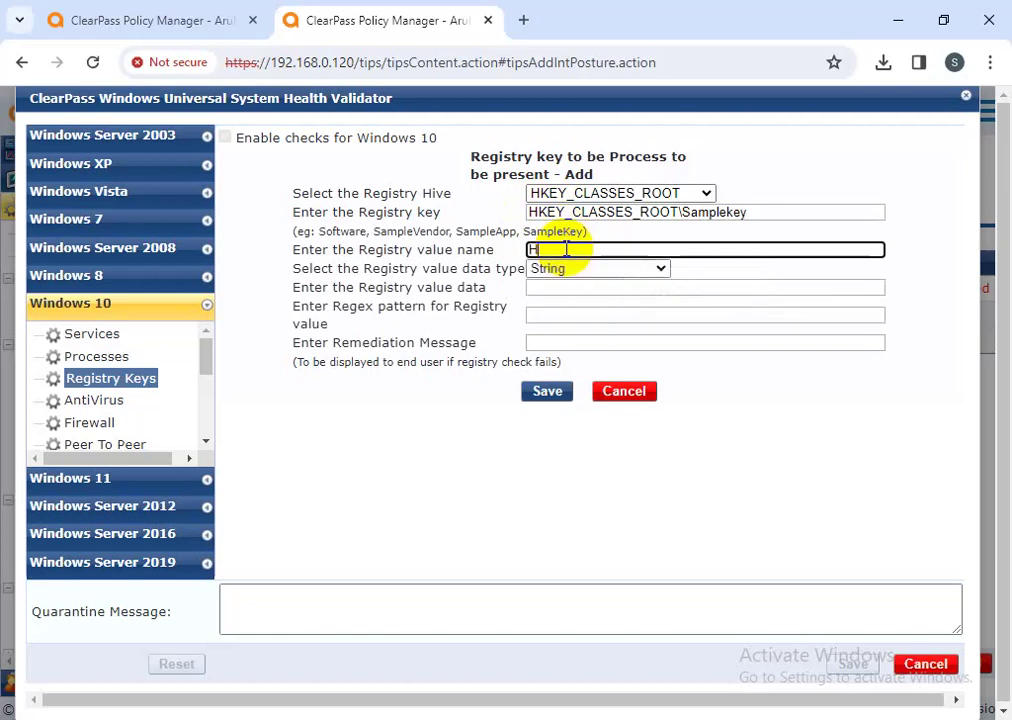
text(KEY)
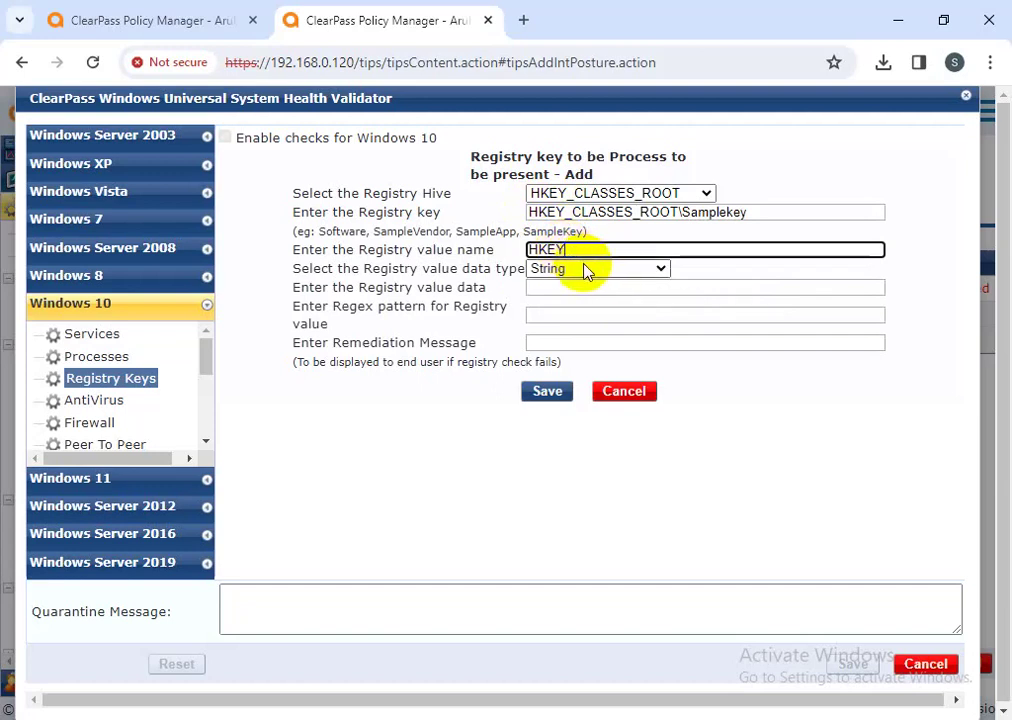
click(590, 270)
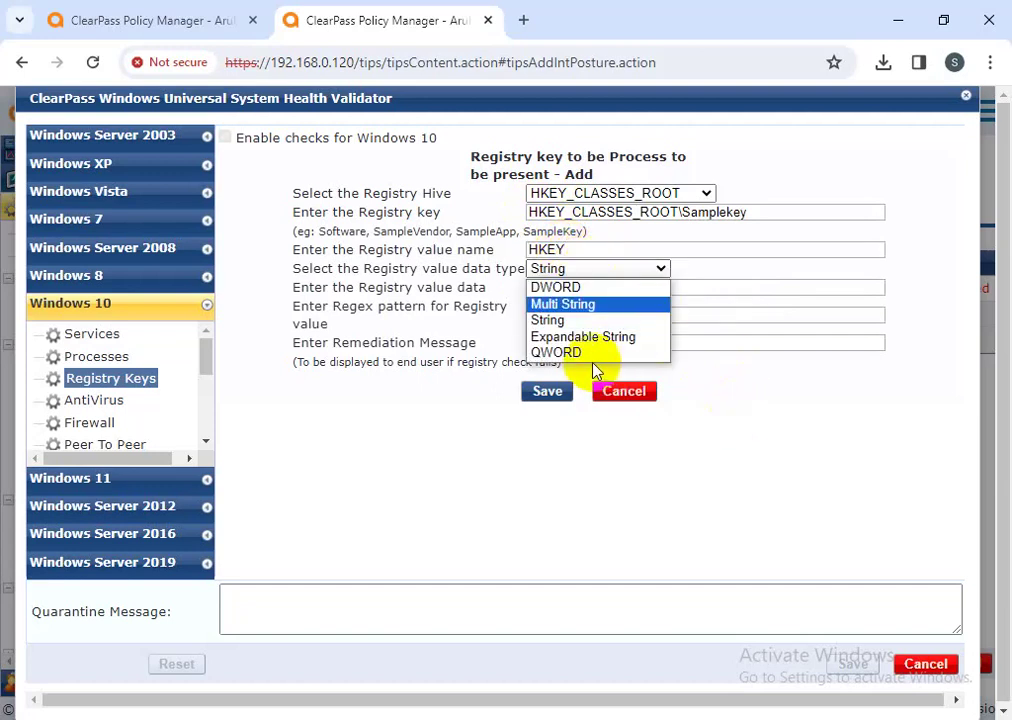
click(772, 465)
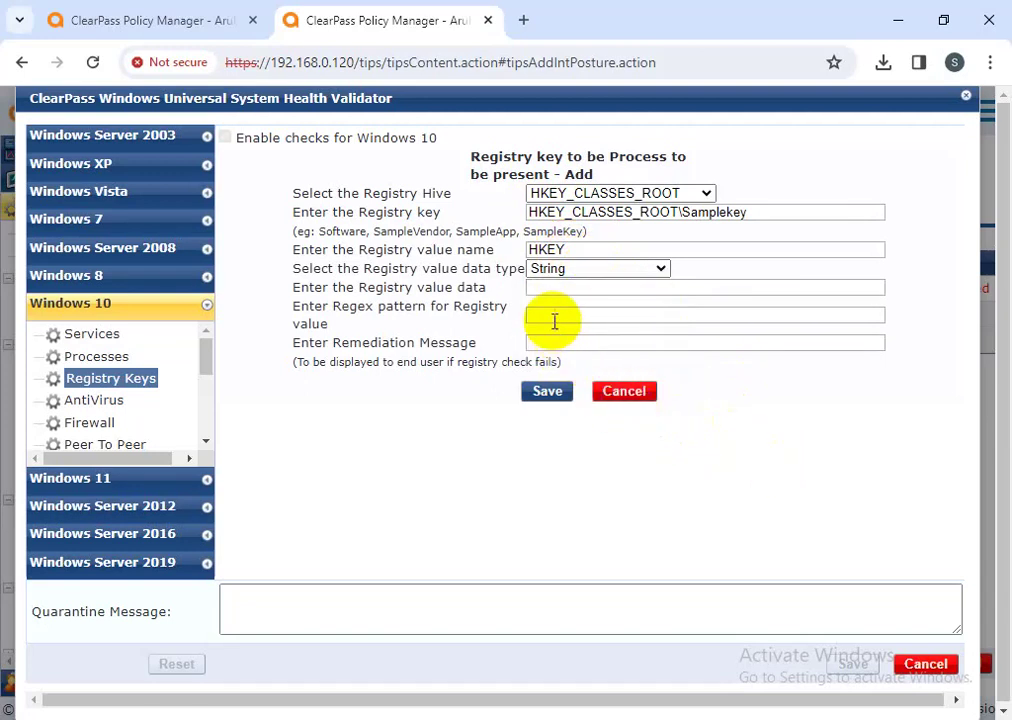
click(548, 291)
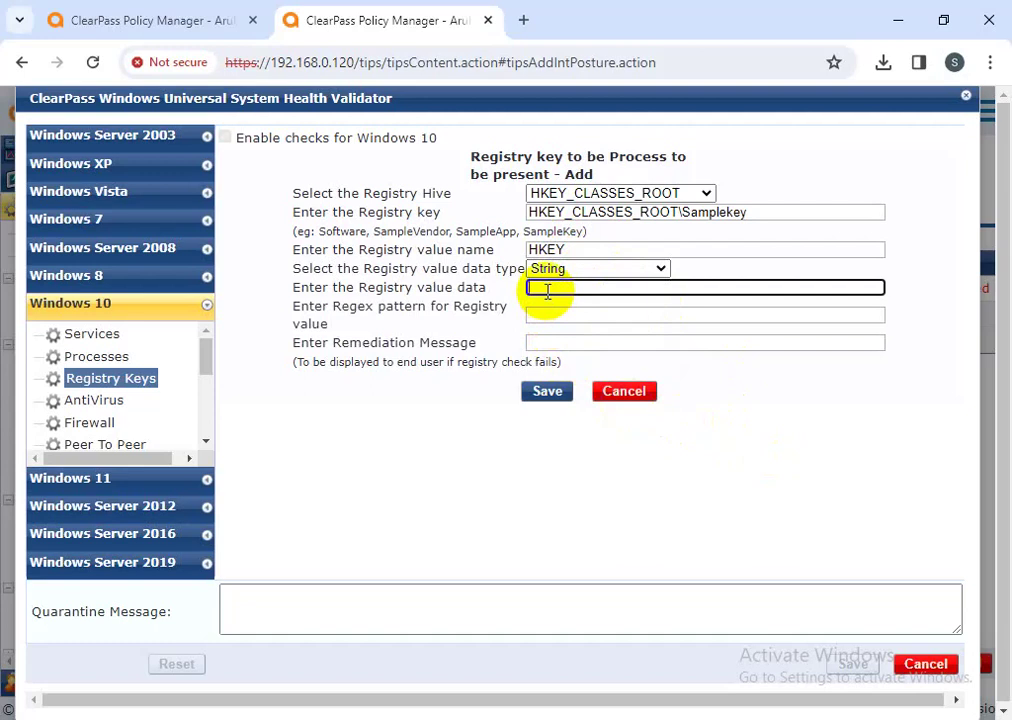
text(test)
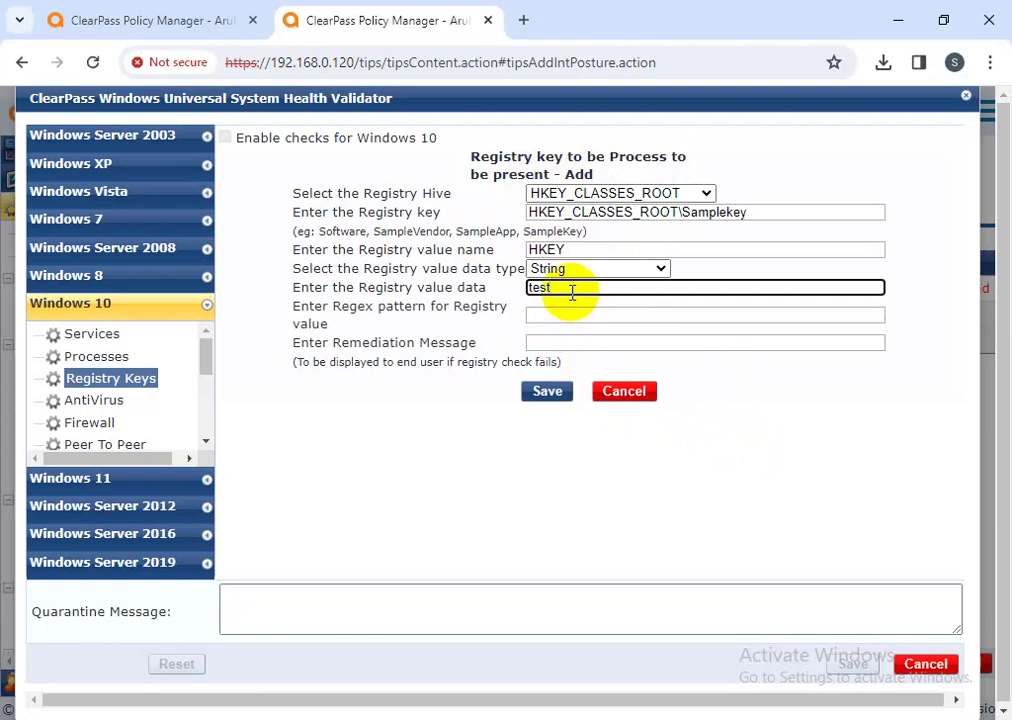
click(553, 343)
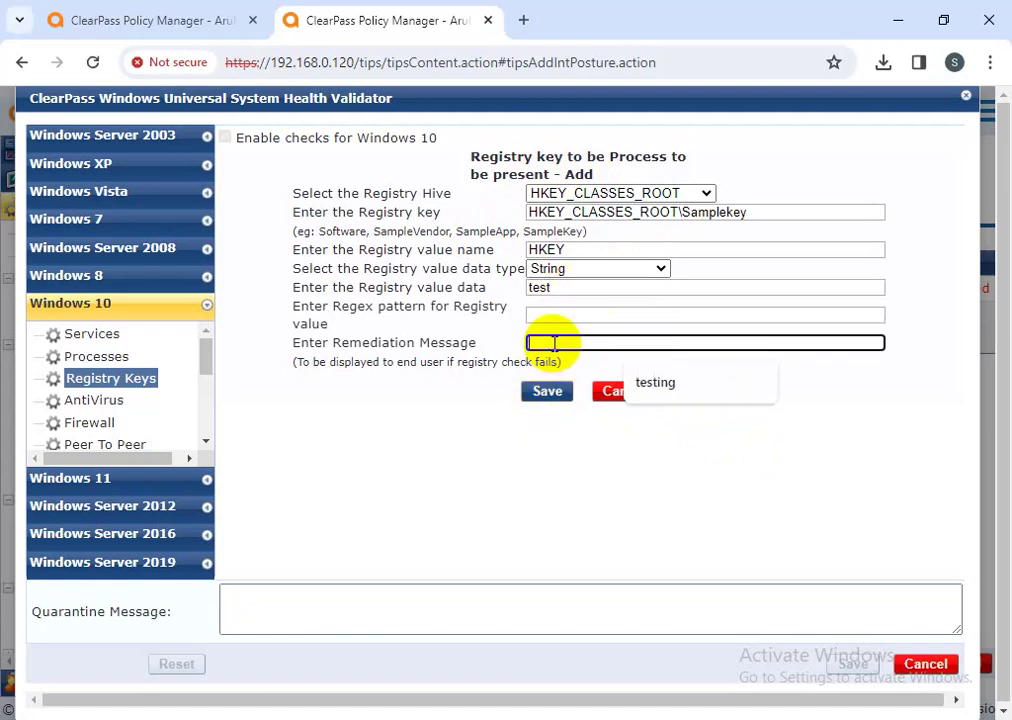
click(655, 386)
click(548, 392)
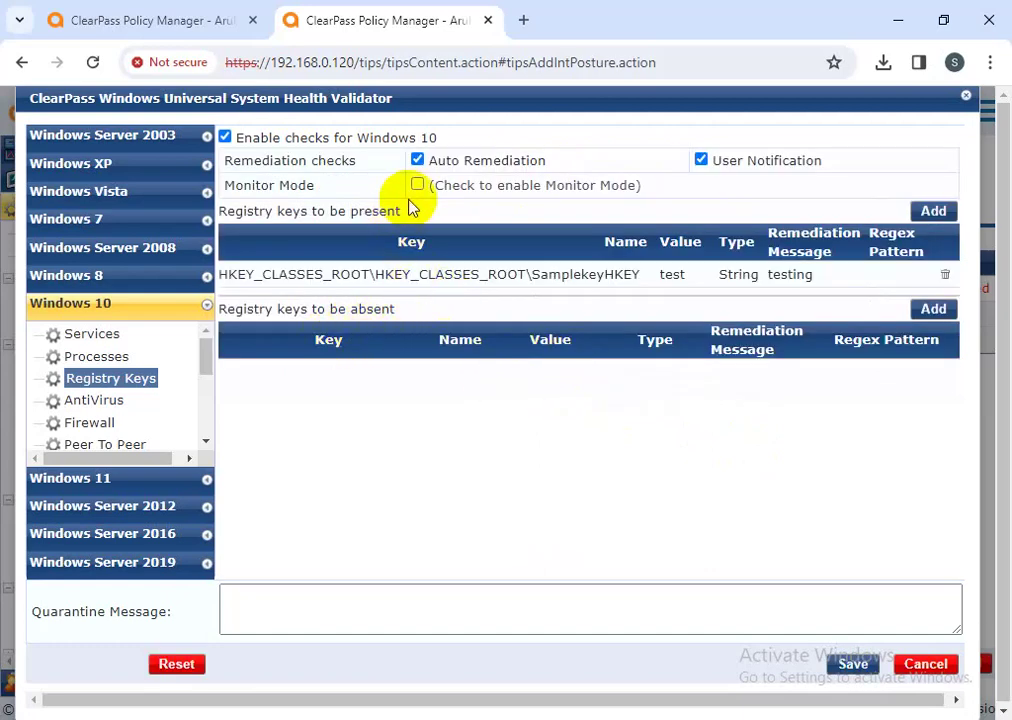
- Leave the registry key settings and show the Windows 10 AntiVirus checks
drag(405, 215, 226, 210)
drag(294, 310, 213, 313)
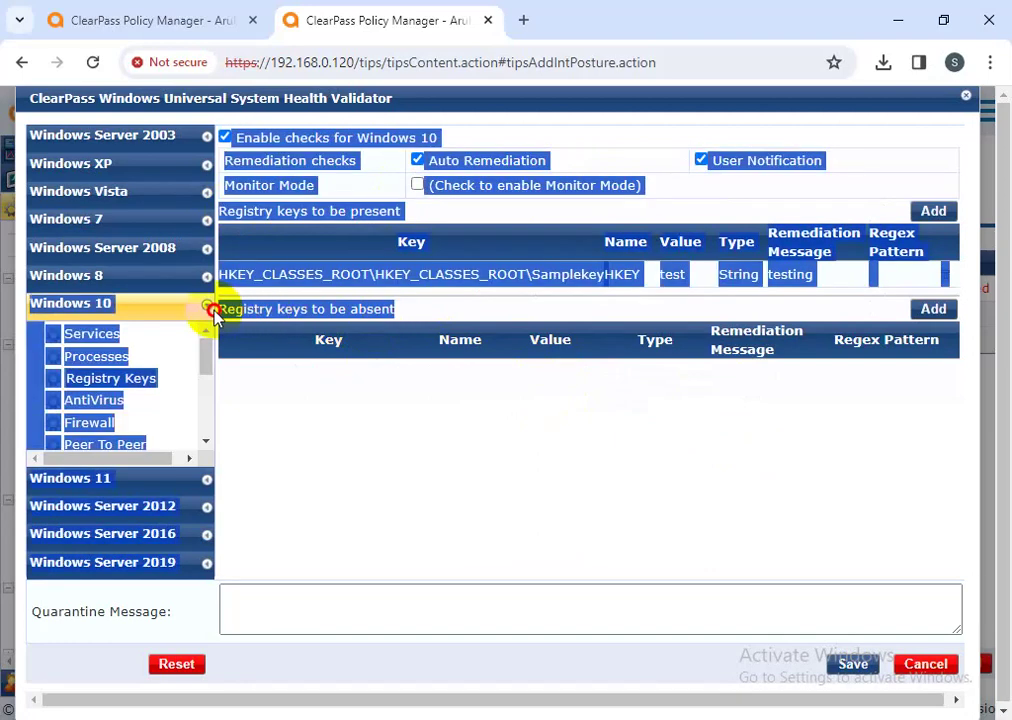
click(325, 385)
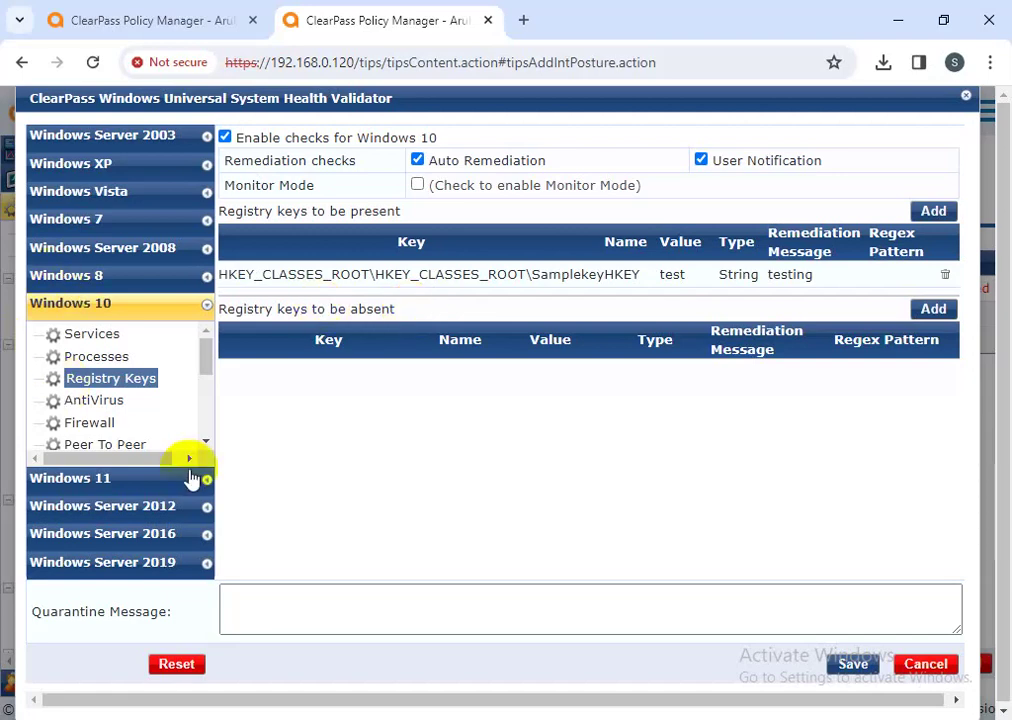
click(95, 403)
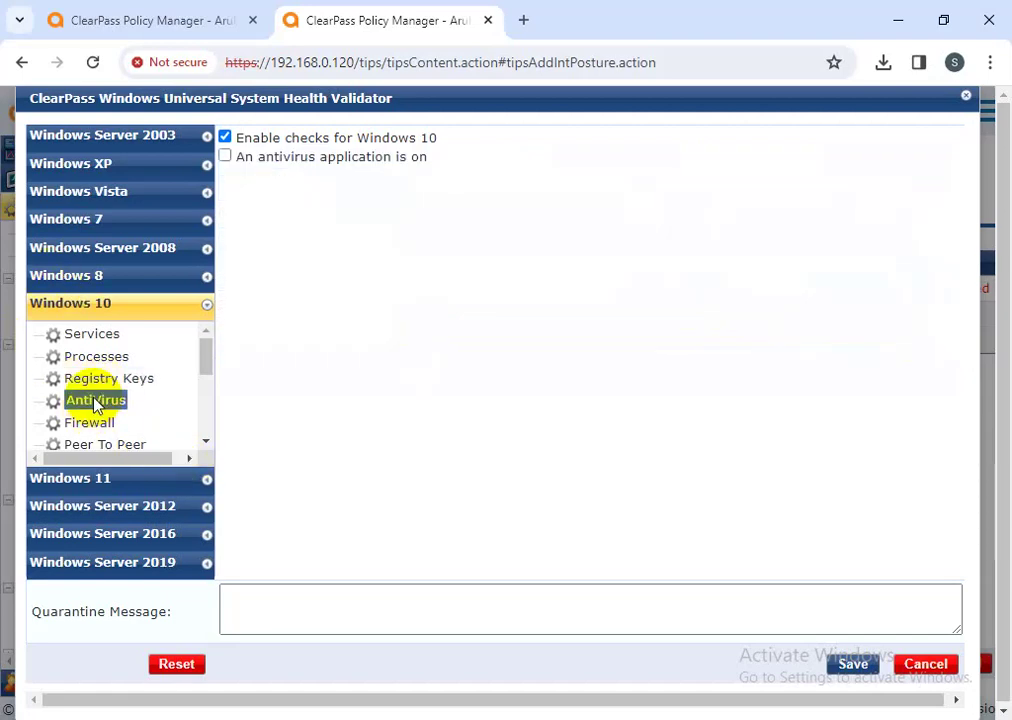
- Require 'An antivirus application is on' and start a new antivirus product entry
click(226, 157)
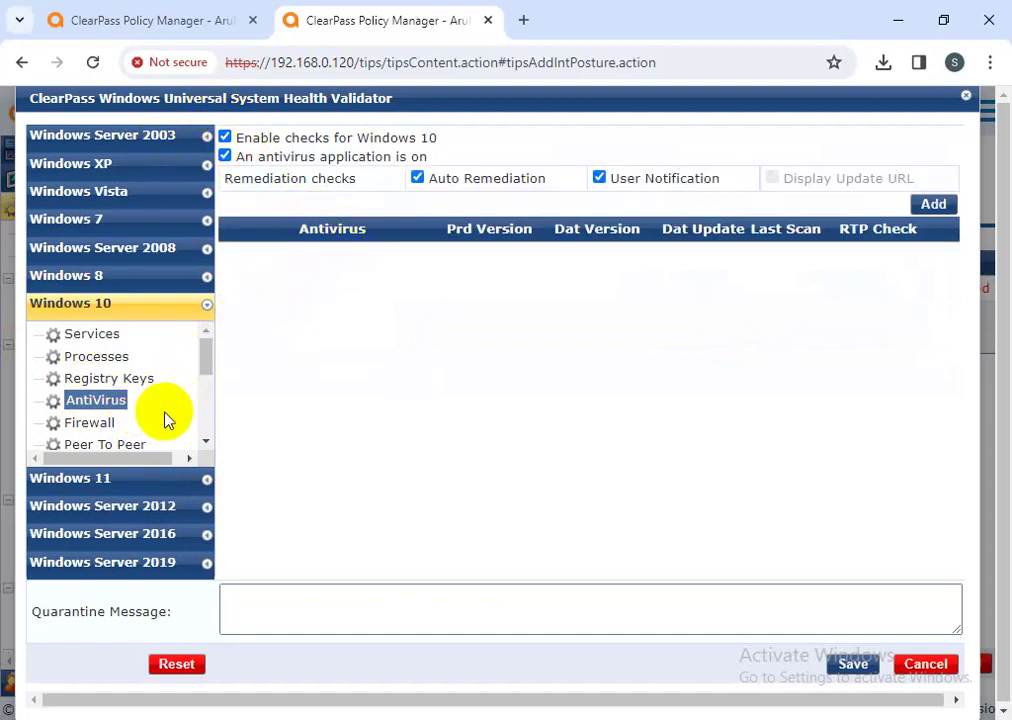
click(928, 205)
- Choose Cyber Eye Security Agent as the antivirus product with version at least 14.00
click(518, 208)
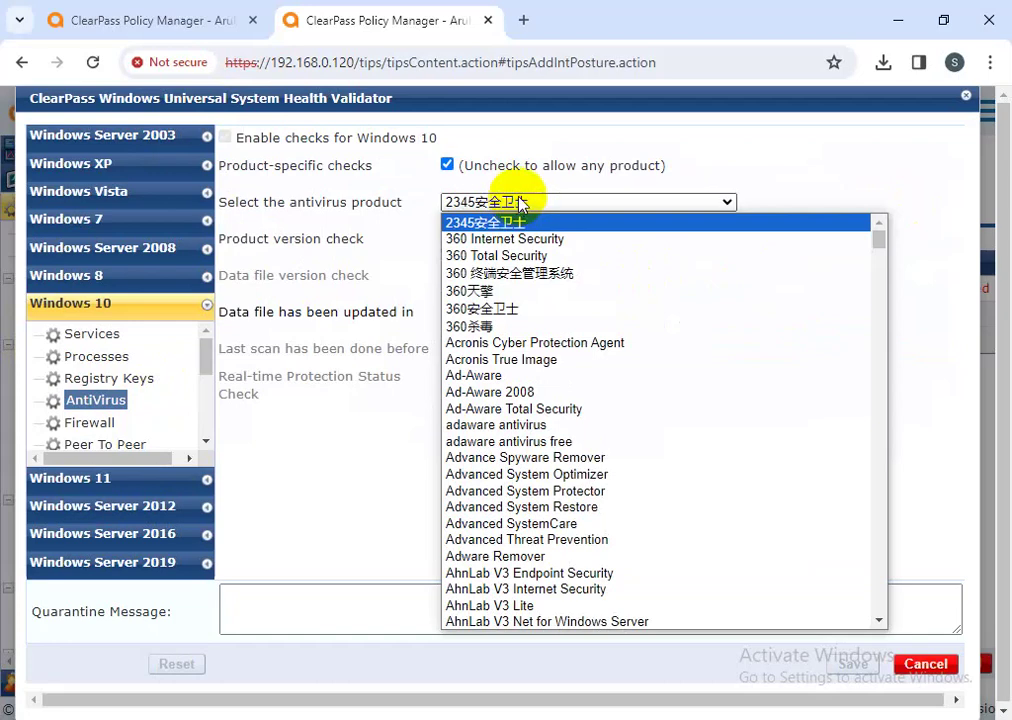
scroll(548, 497, down, 5)
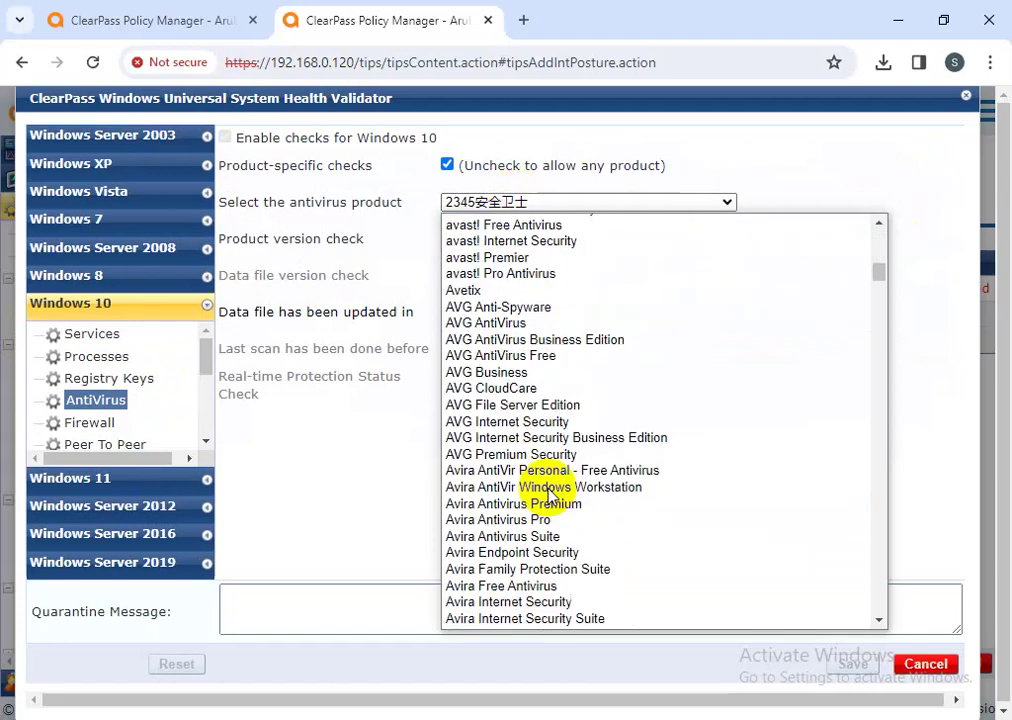
click(540, 357)
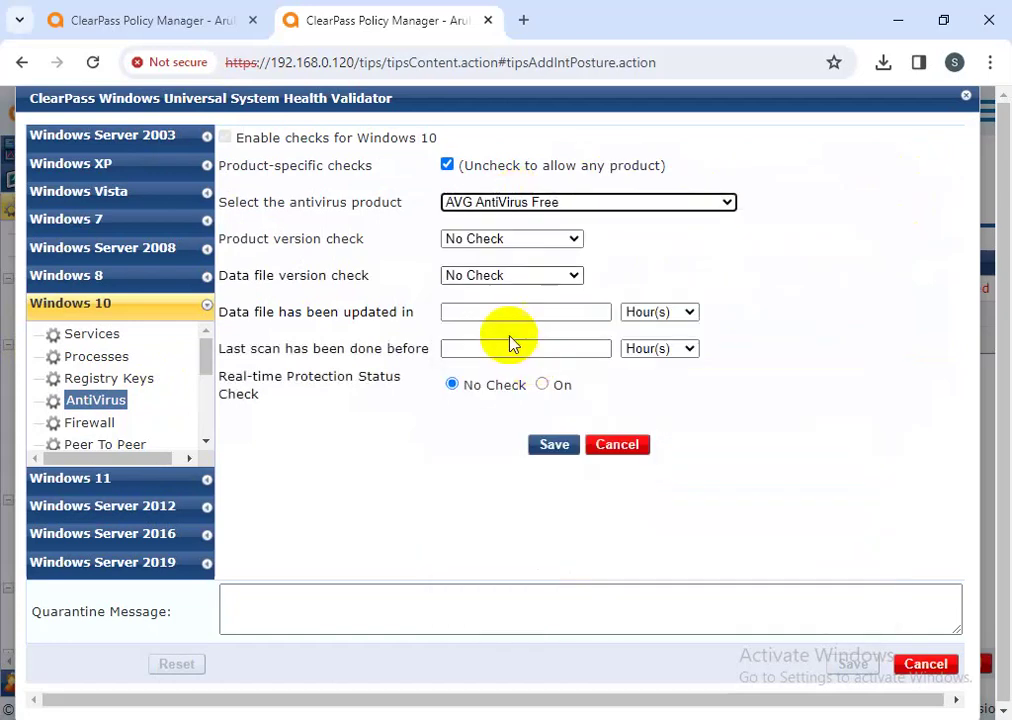
click(497, 207)
scroll(520, 433, down, 5)
scroll(520, 433, down, 10)
click(458, 467)
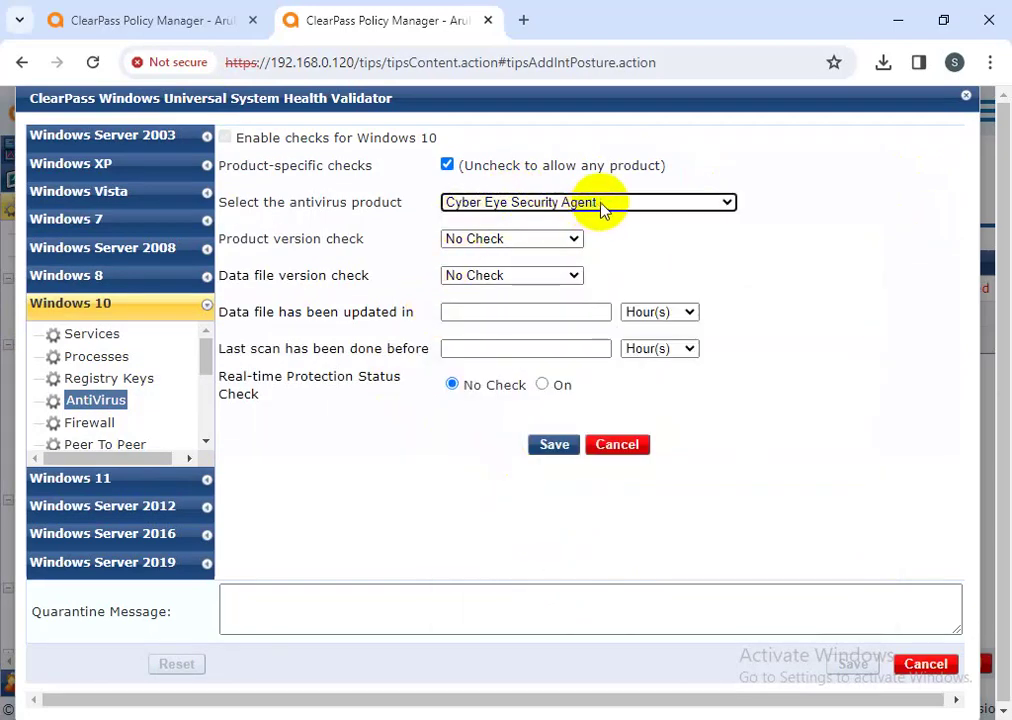
click(547, 205)
click(438, 200)
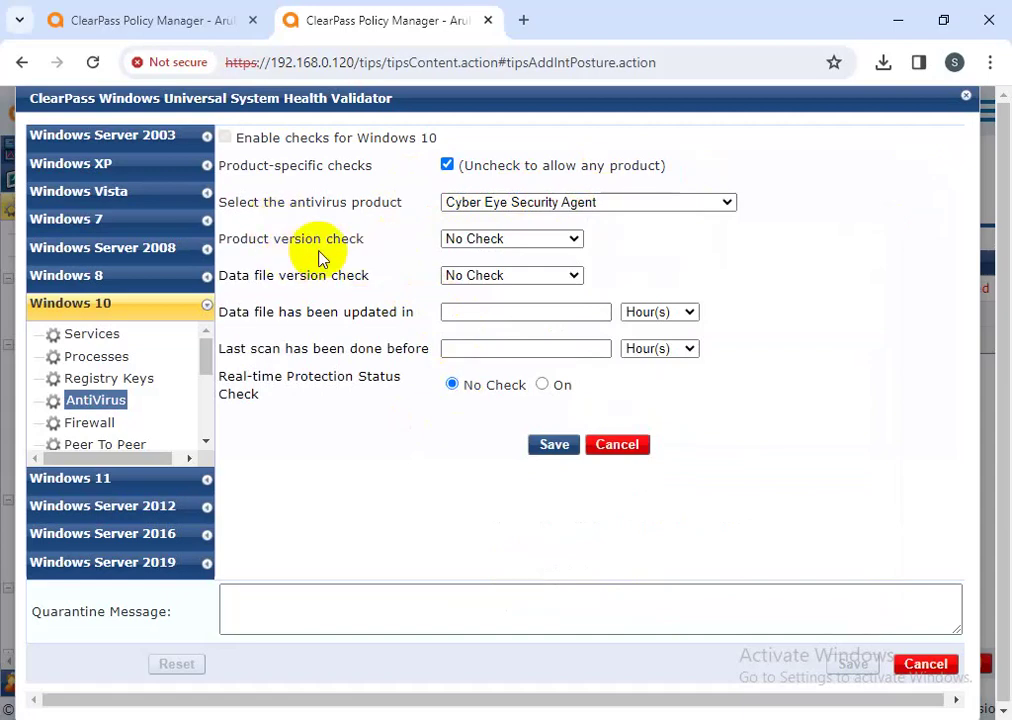
click(488, 238)
click(470, 290)
click(750, 237)
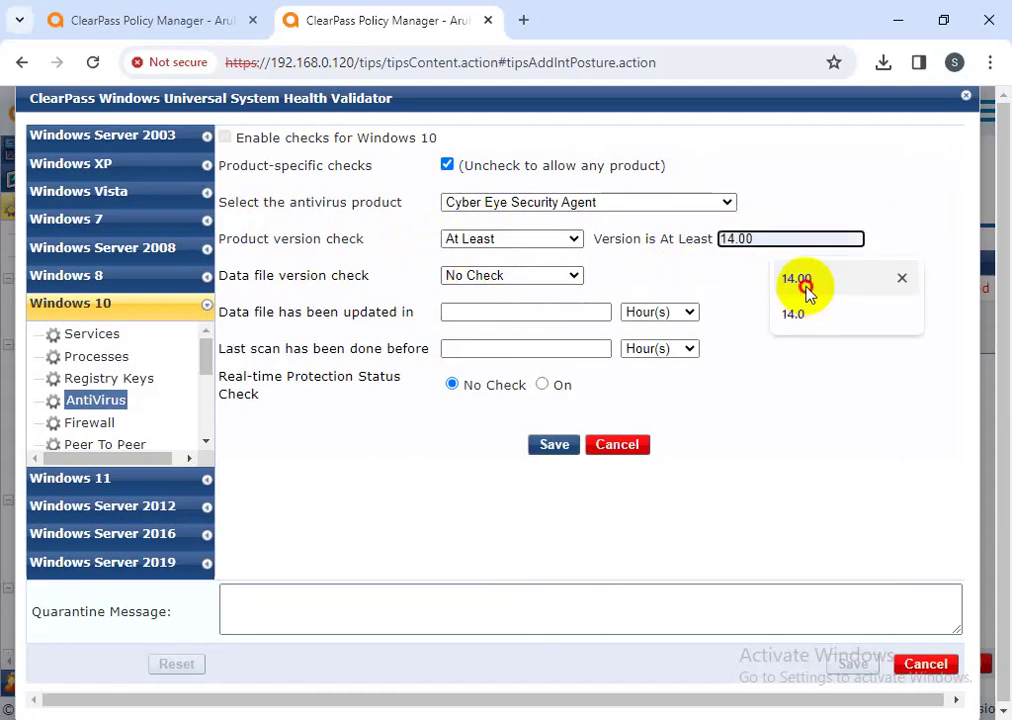
click(808, 290)
drag(758, 238, 706, 238)
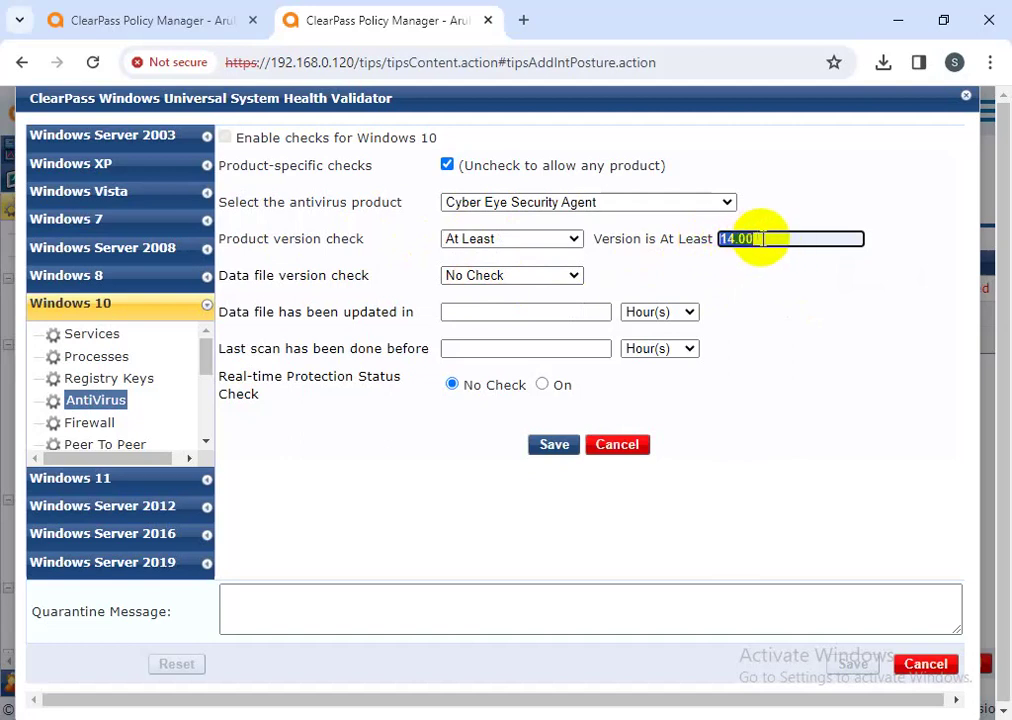
drag(750, 239, 707, 264)
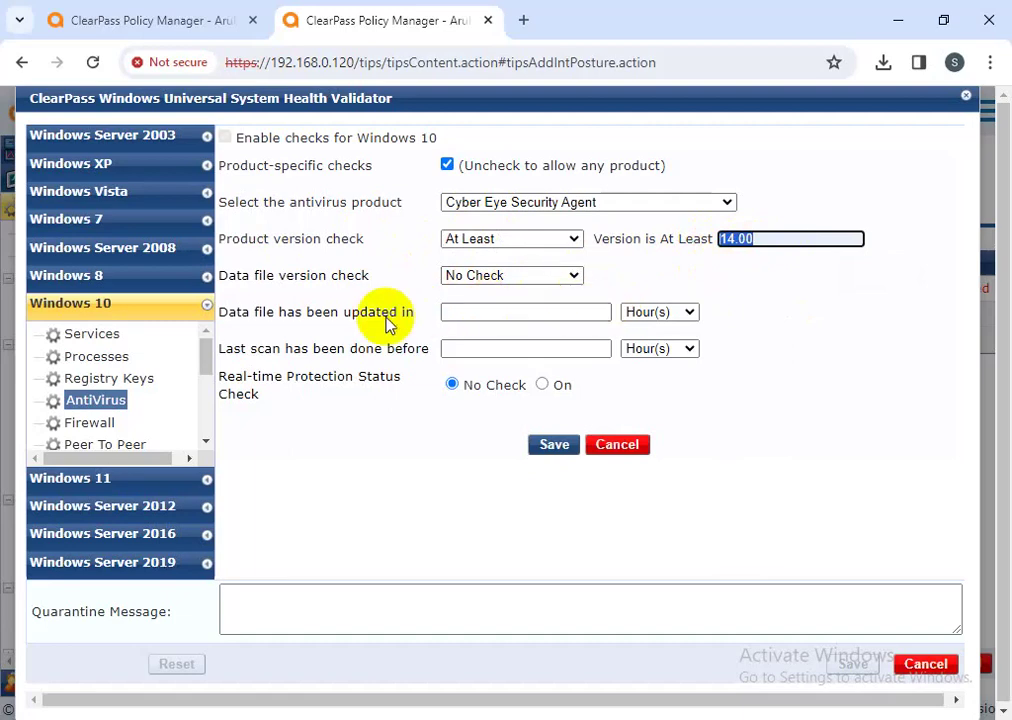
- Require data files at least 14.00 (format 12/28/2023), 12-hour update and scan limits, RTP on, and save
click(500, 277)
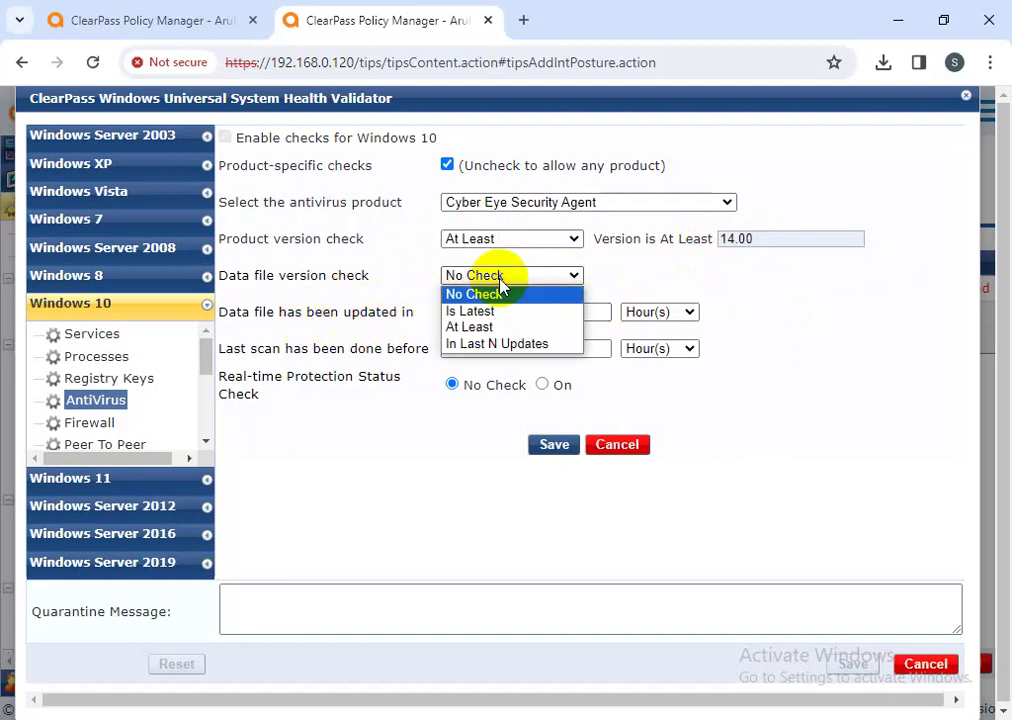
click(497, 330)
click(739, 275)
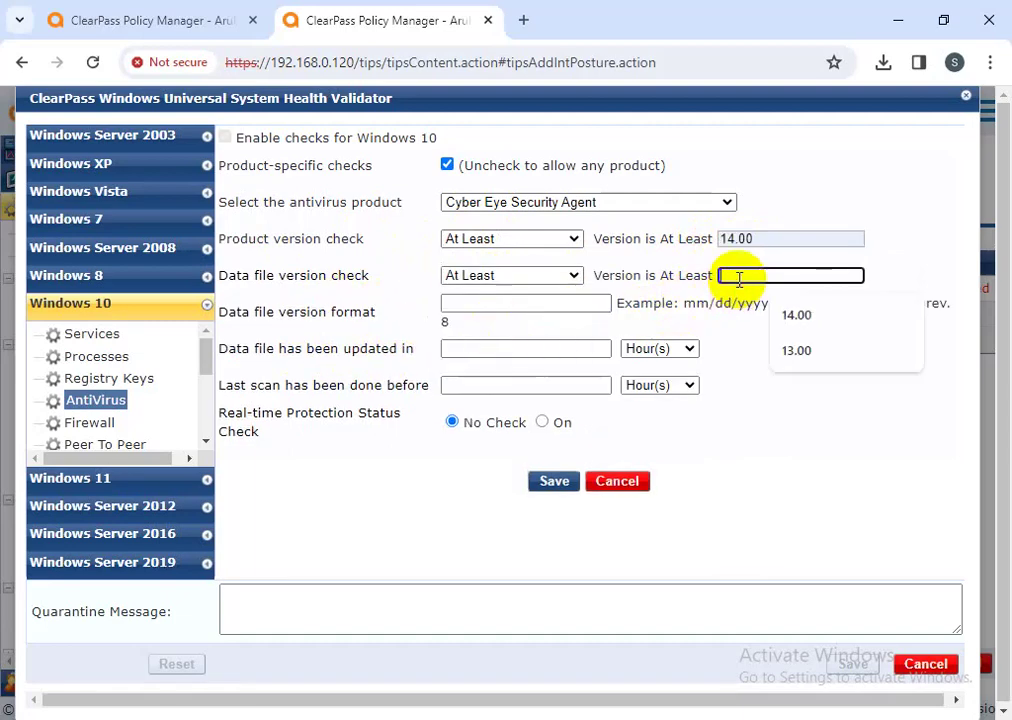
click(792, 317)
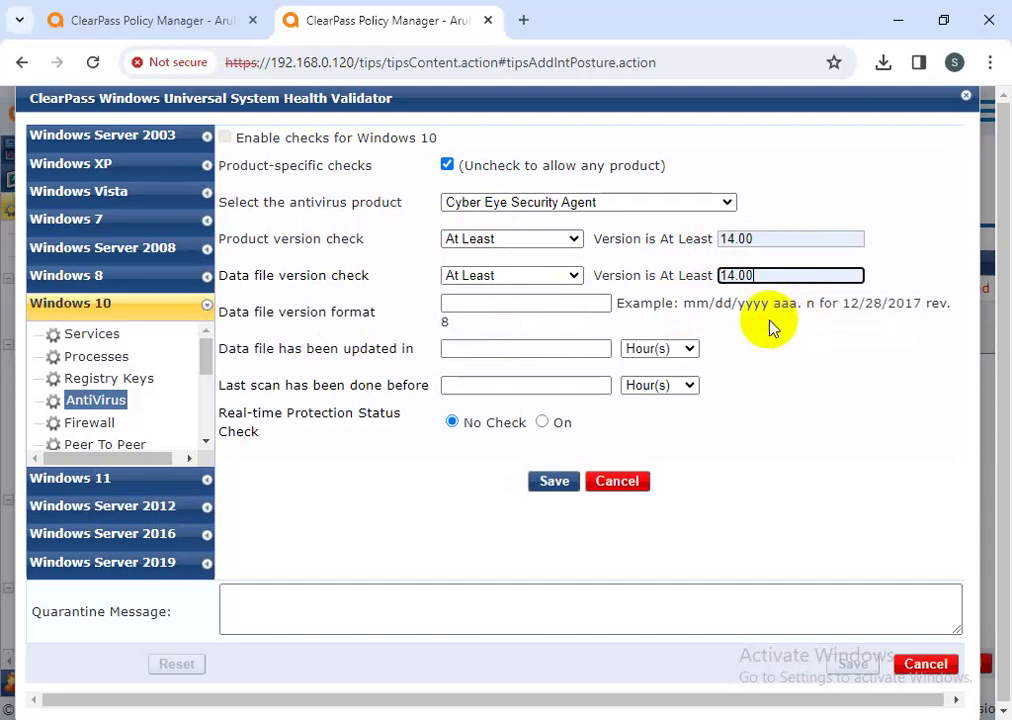
click(482, 306)
click(545, 341)
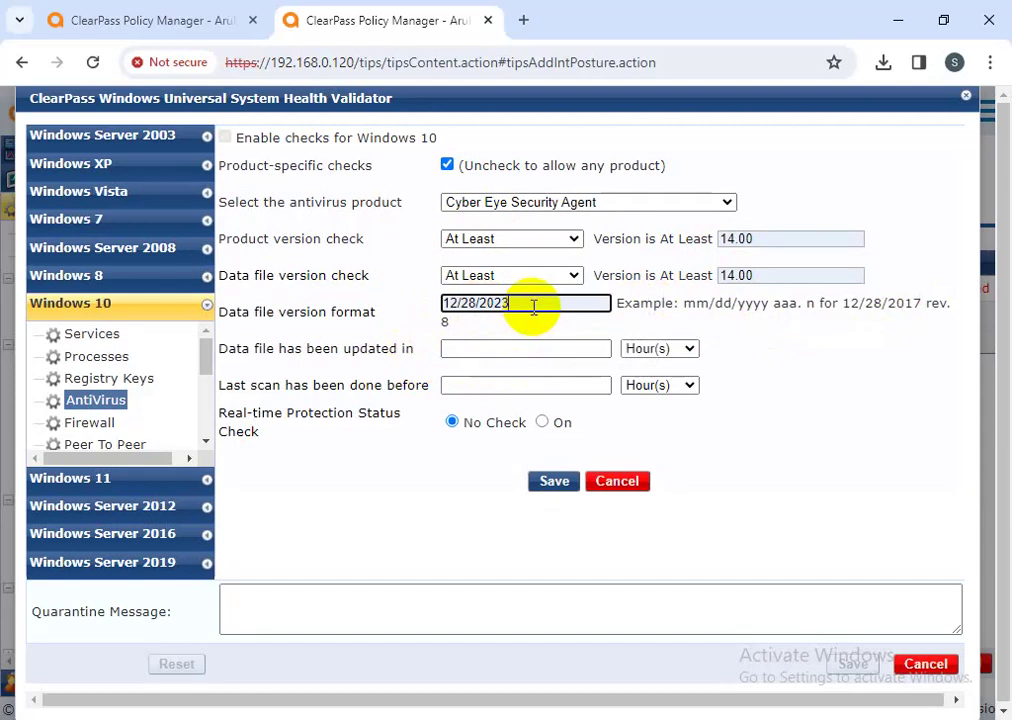
click(497, 346)
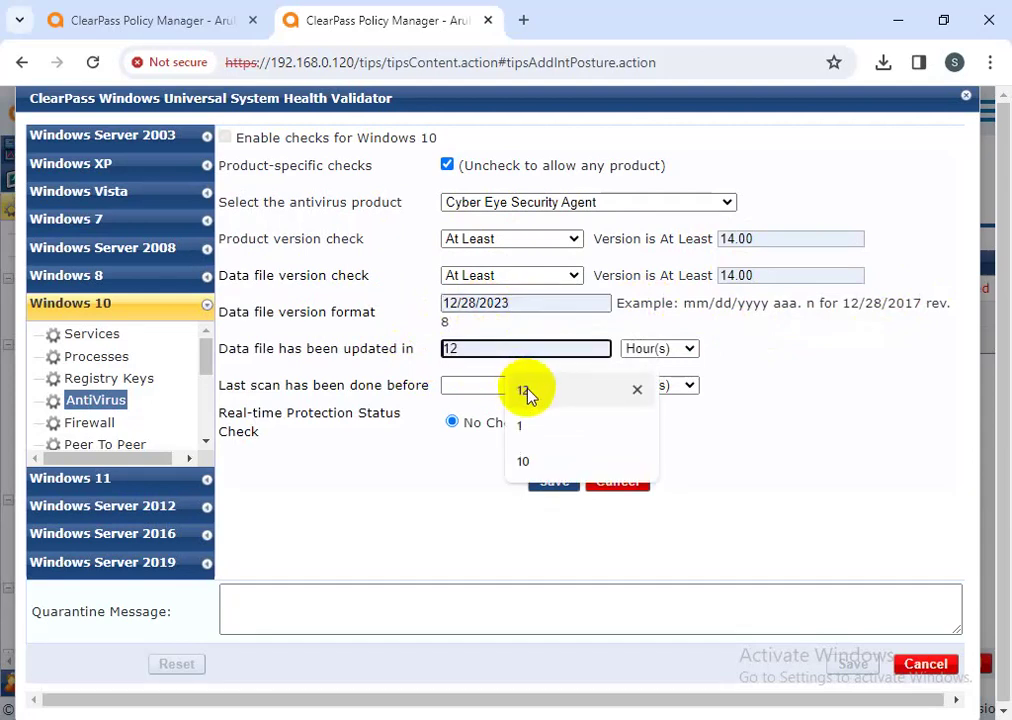
click(527, 392)
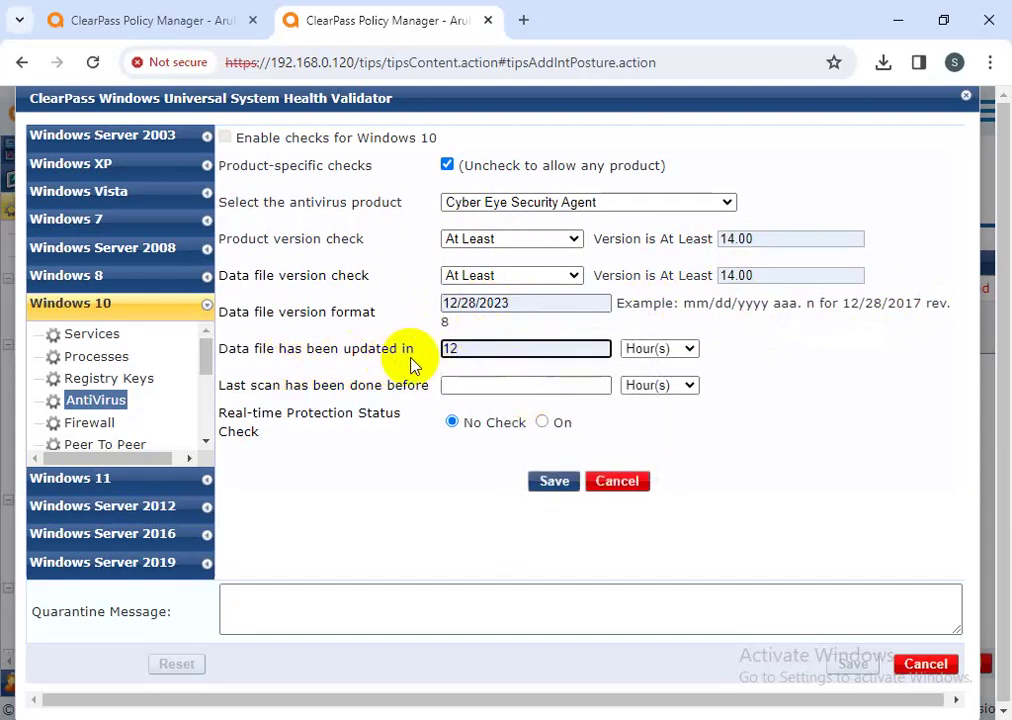
click(481, 384)
click(523, 425)
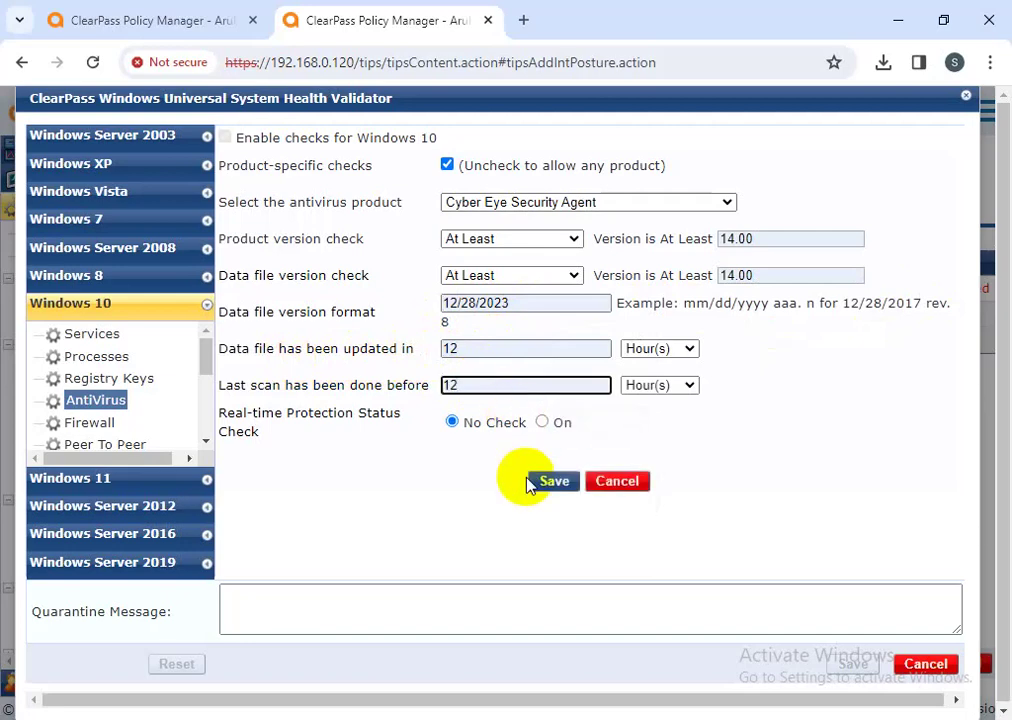
click(542, 422)
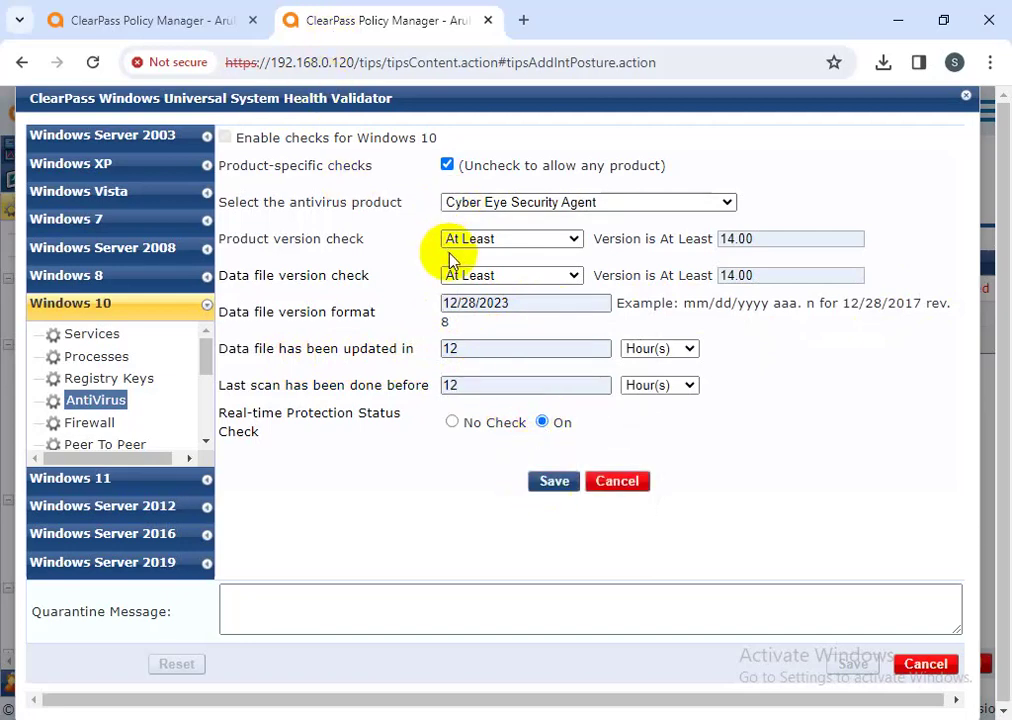
click(540, 484)
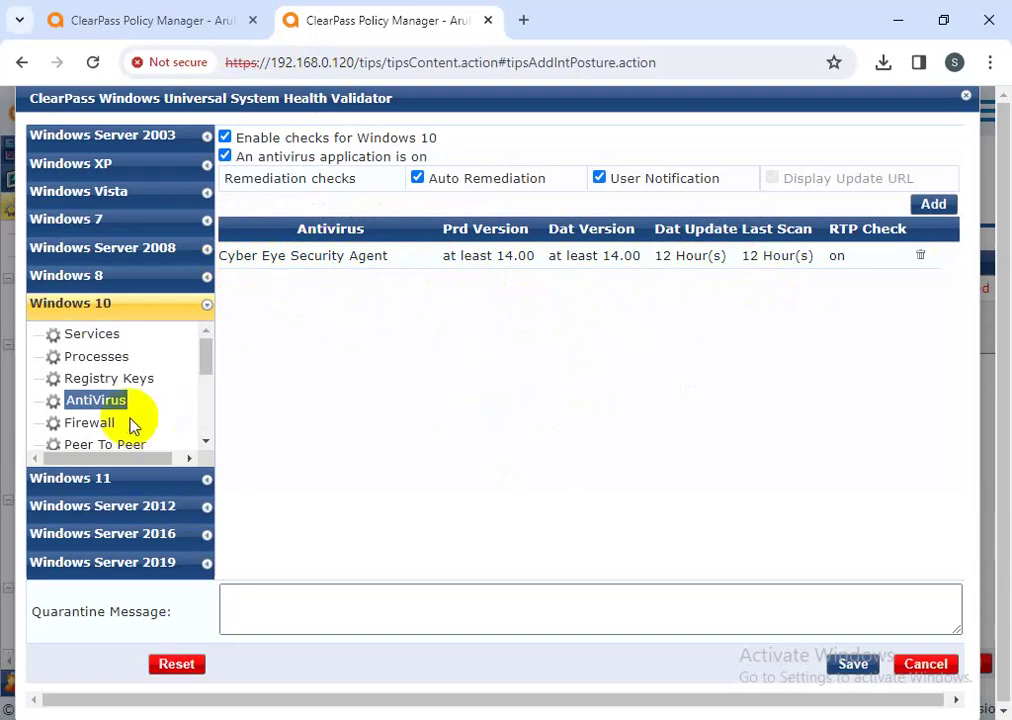
scroll(130, 425, down, 1)
- Enable 'A firewall application is on' and add Arcabit Endpoint Security with minimum version 17.00
click(90, 332)
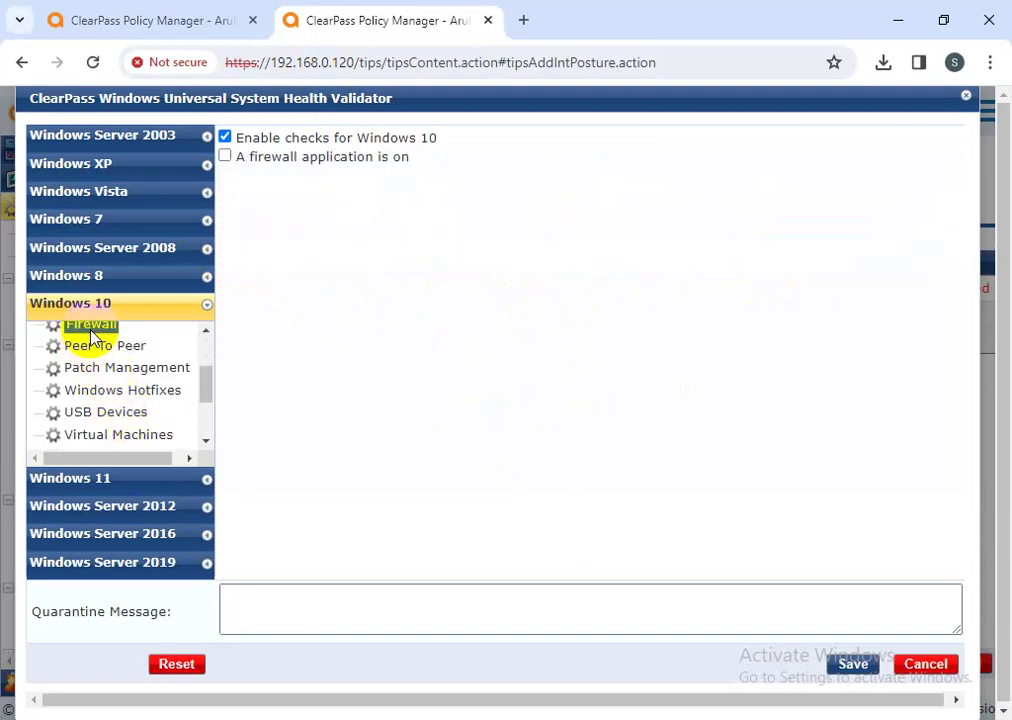
click(358, 158)
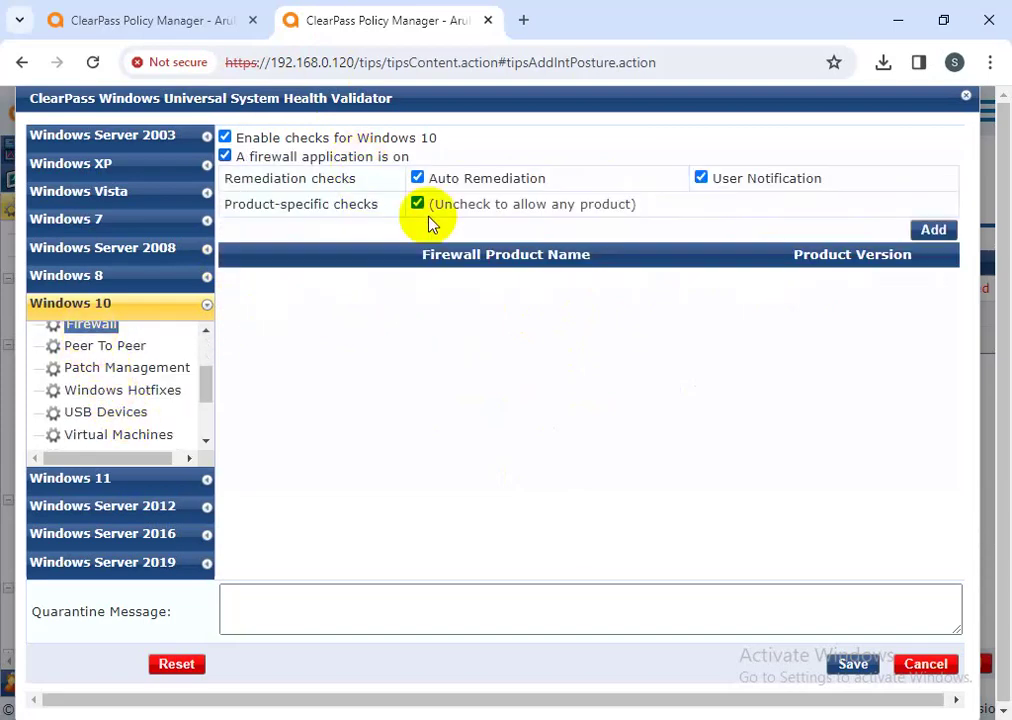
click(933, 231)
click(537, 174)
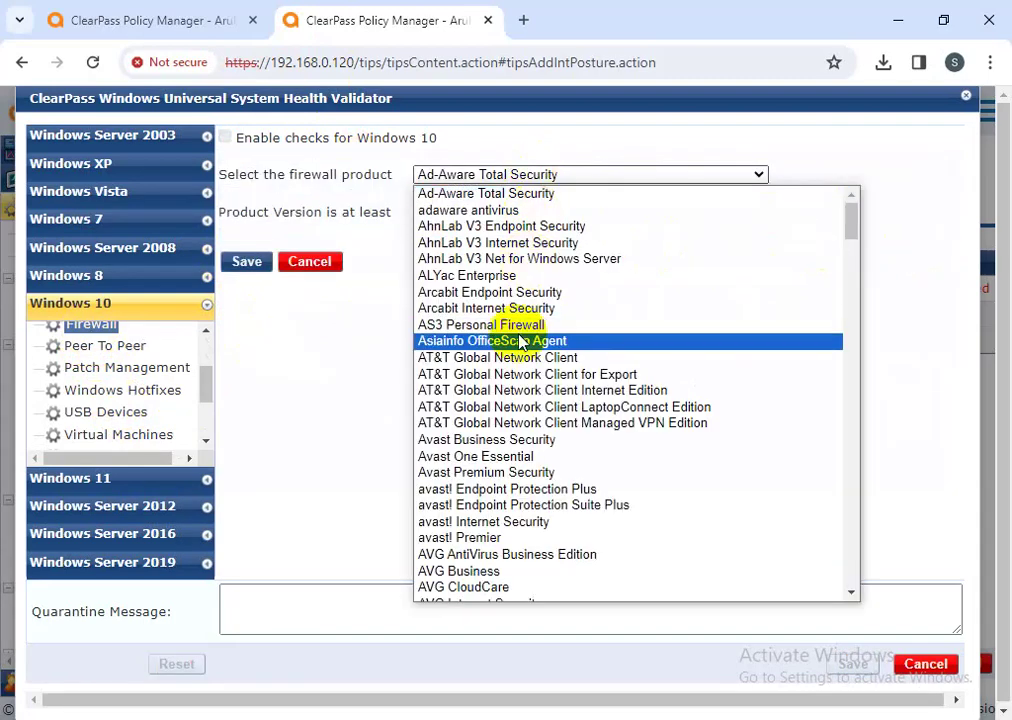
scroll(500, 345, down, 4)
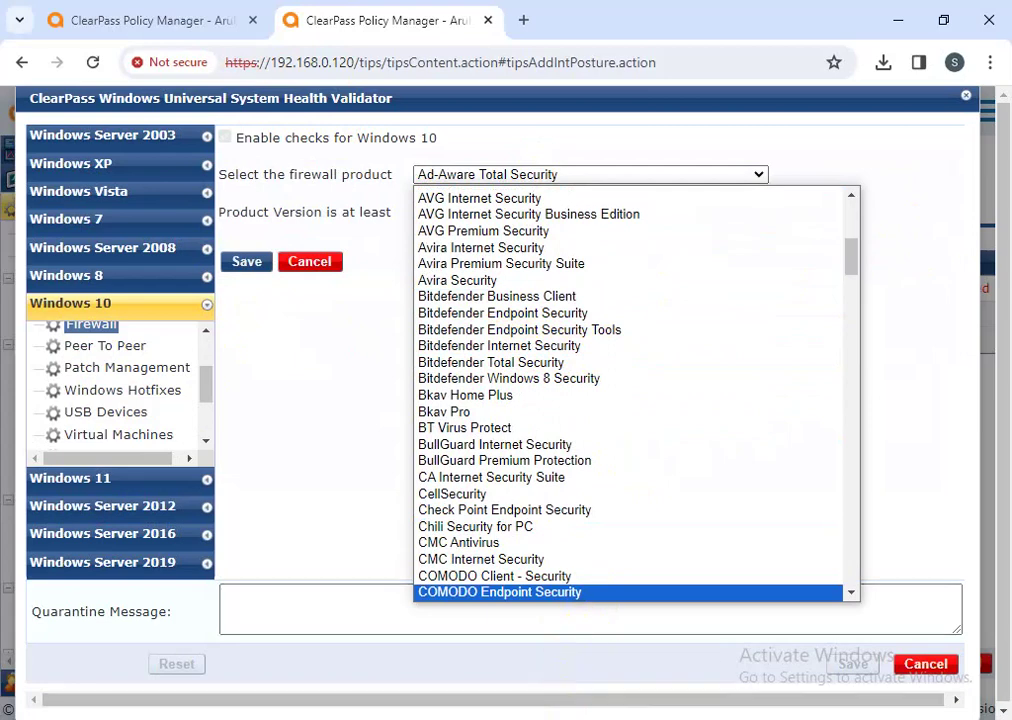
click(430, 688)
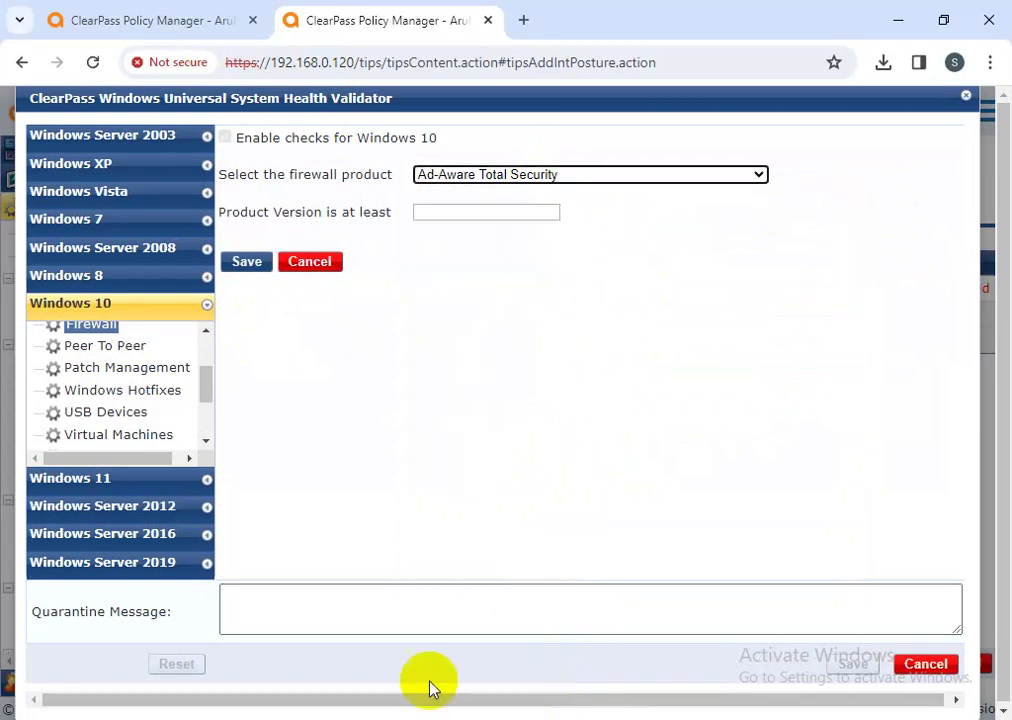
click(586, 174)
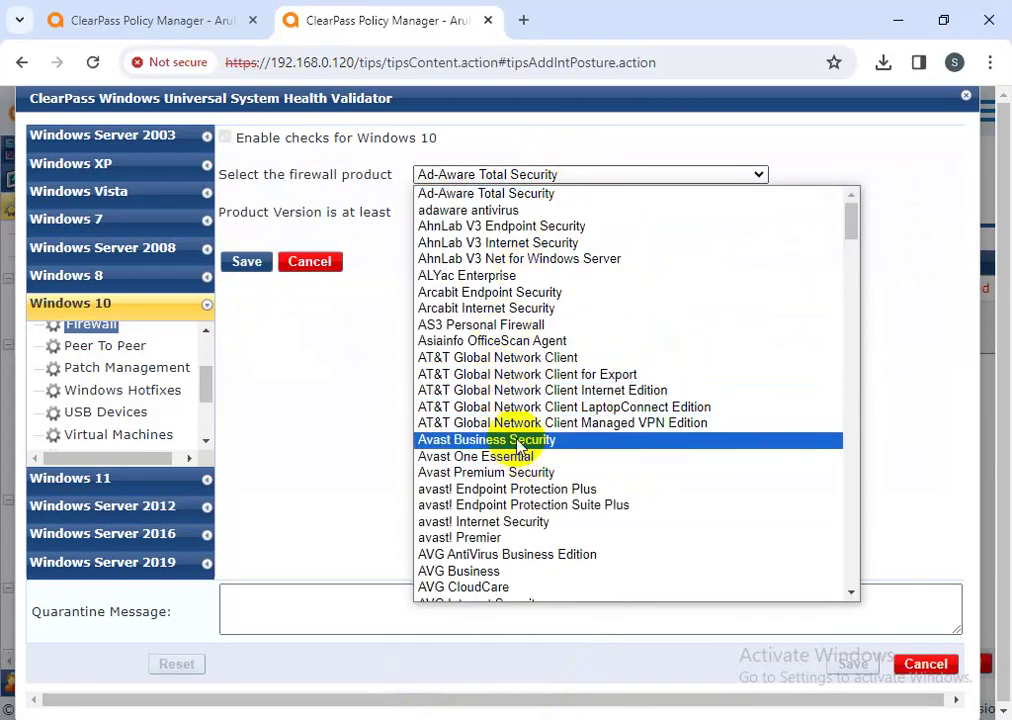
click(470, 292)
click(463, 212)
click(497, 262)
click(247, 263)
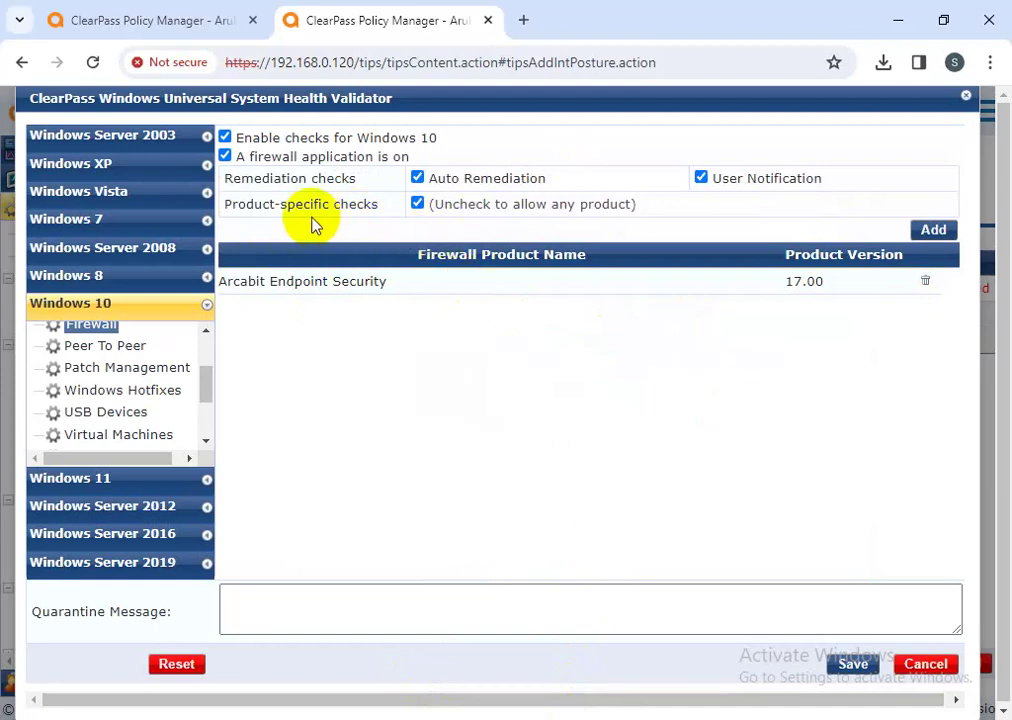
- Turn on the peer-to-peer check and add BitComet and BitTorrent to applications to stop
click(108, 346)
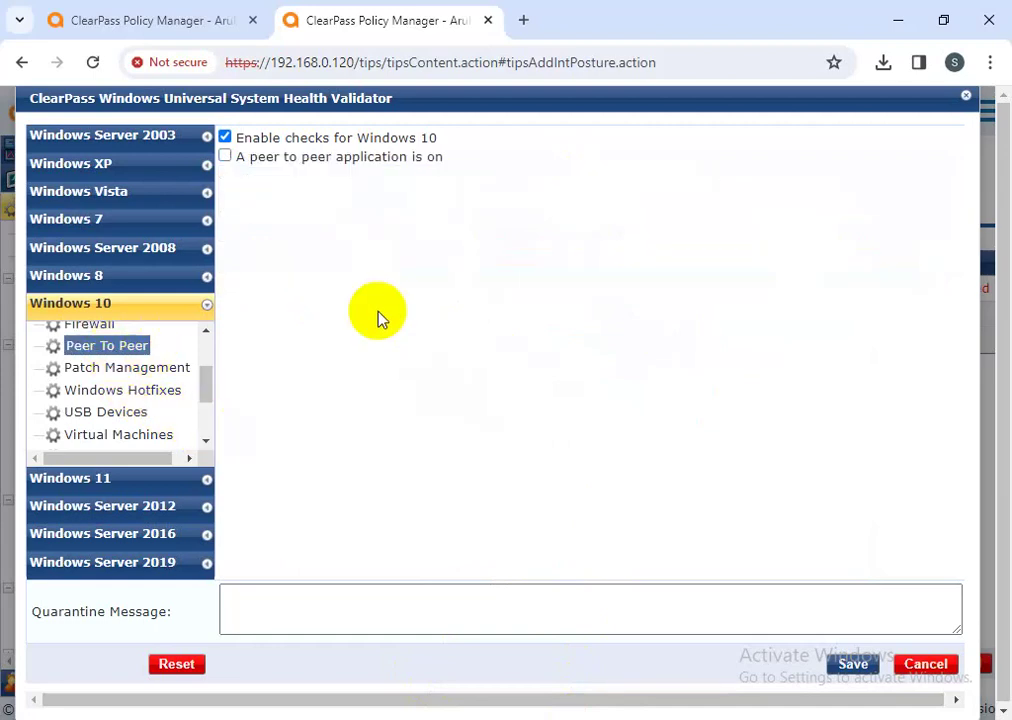
click(286, 165)
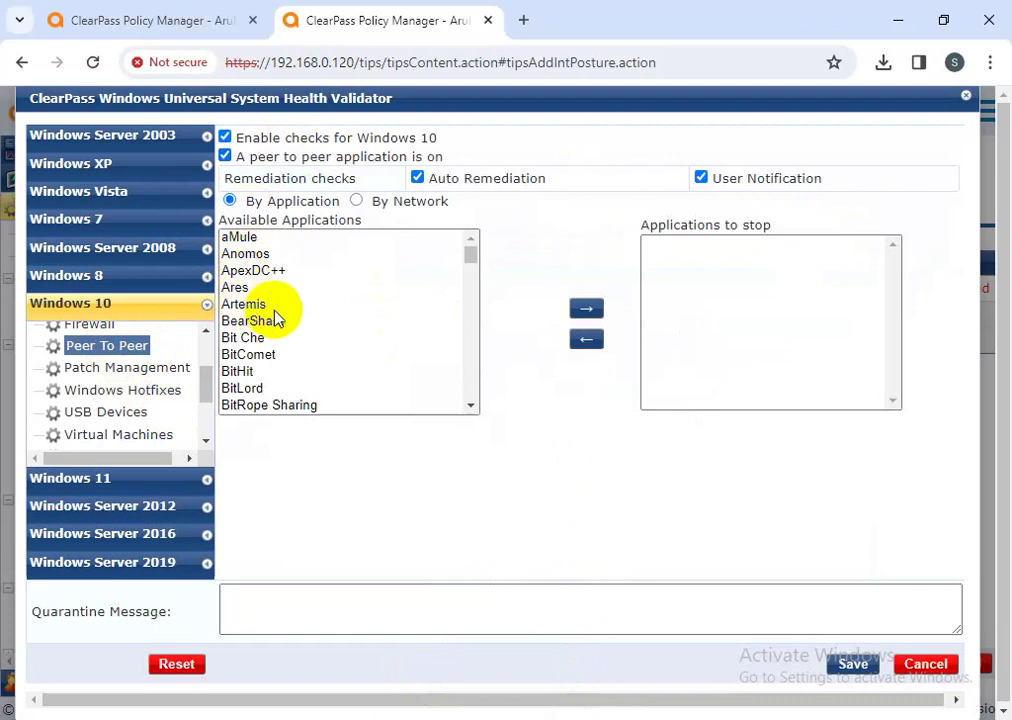
drag(798, 233, 640, 233)
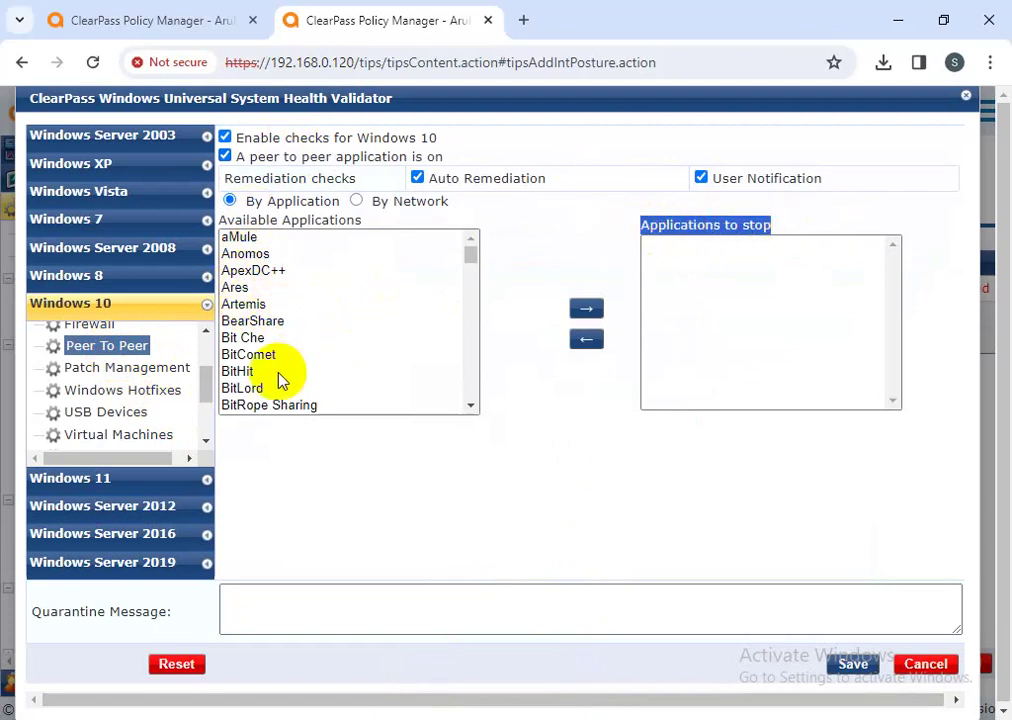
click(310, 354)
click(586, 309)
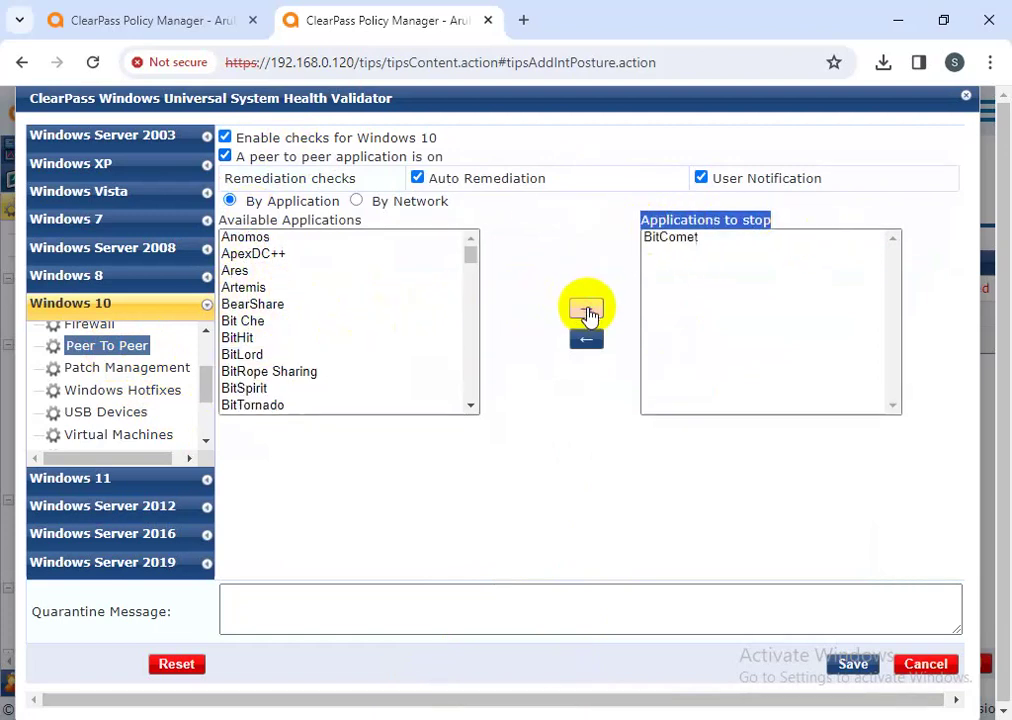
scroll(329, 354, down, 1)
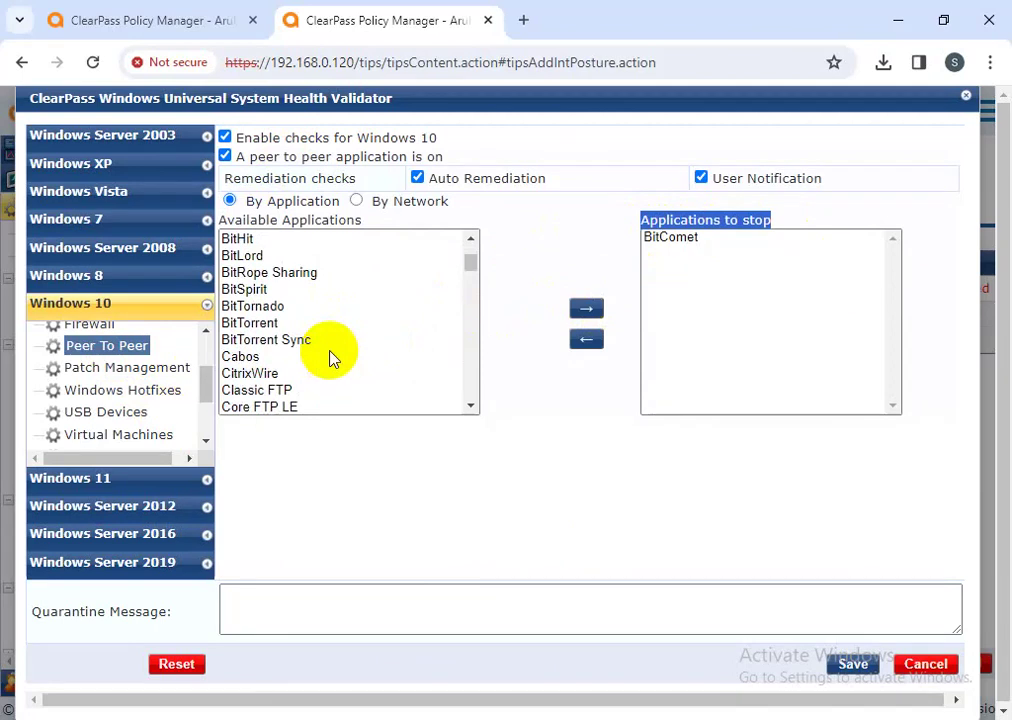
click(268, 330)
click(586, 309)
- Add Movie Torrent and Piolet to the applications to stop as well
scroll(334, 350, down, 3)
scroll(290, 352, down, 4)
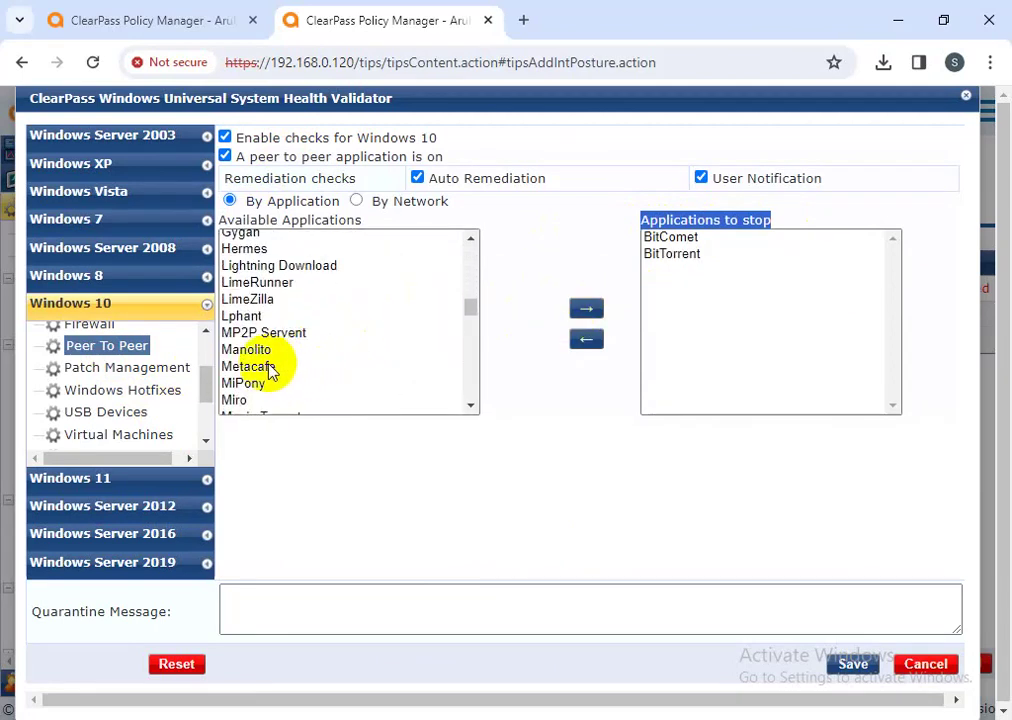
scroll(268, 370, down, 1)
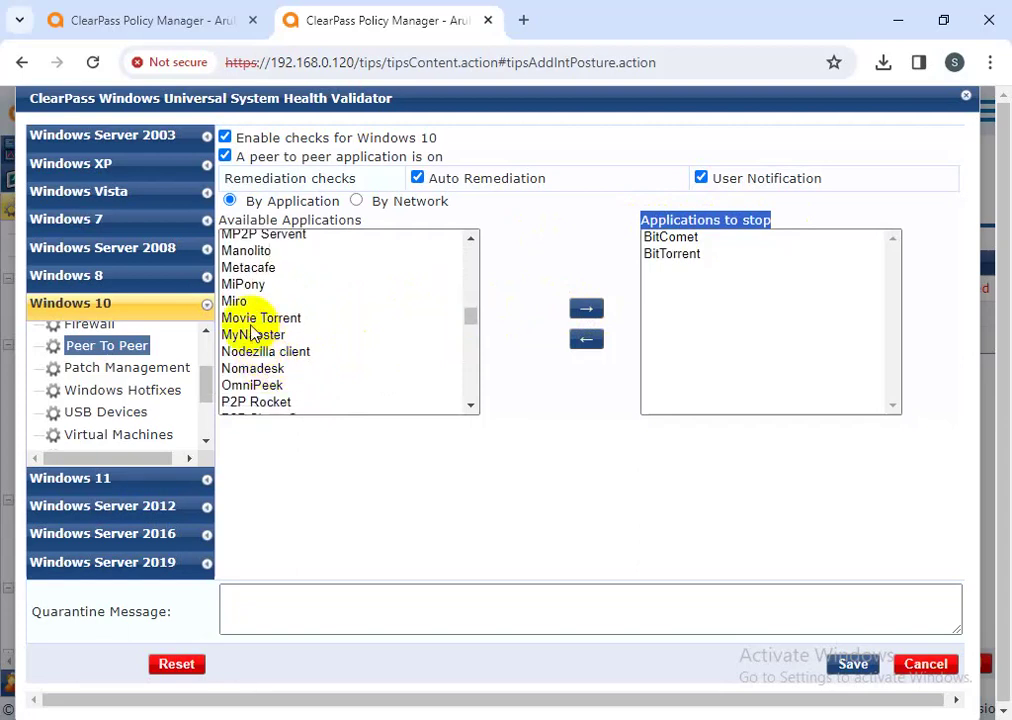
click(268, 318)
click(587, 310)
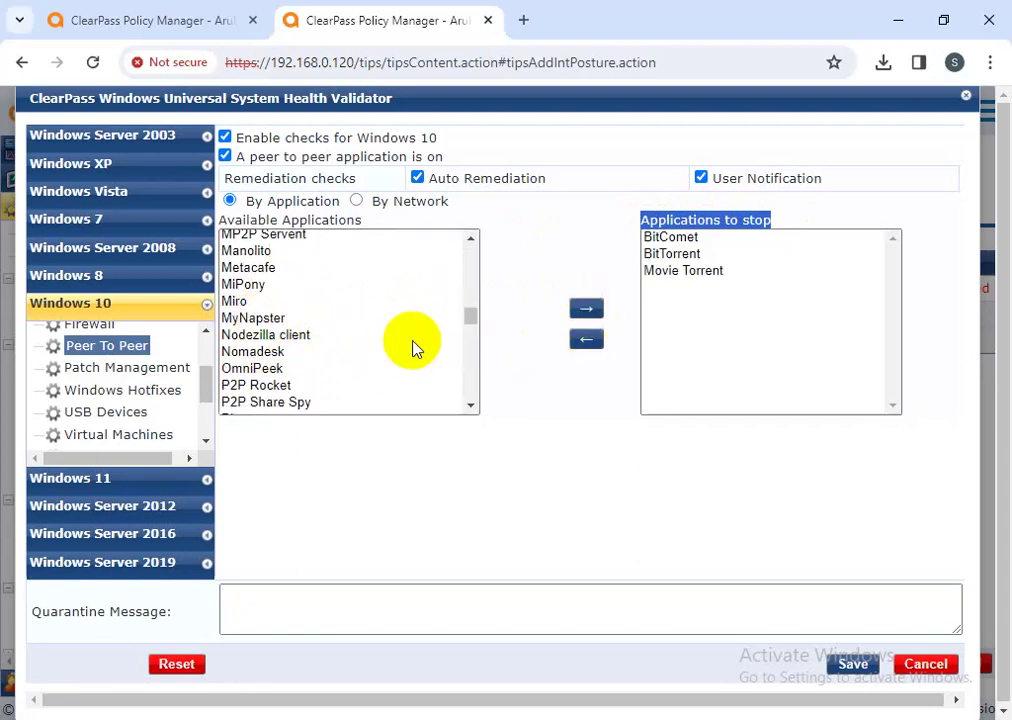
scroll(340, 355, down, 1)
click(262, 338)
click(587, 309)
scroll(294, 361, down, 1)
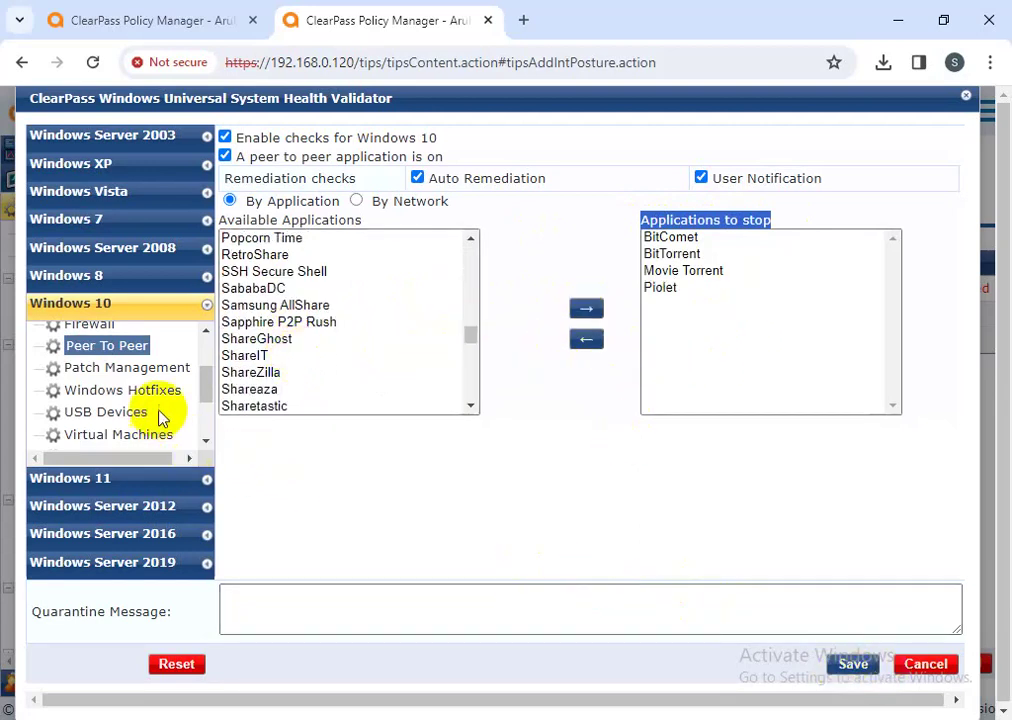
- Save the health validator configuration and reopen it
click(832, 663)
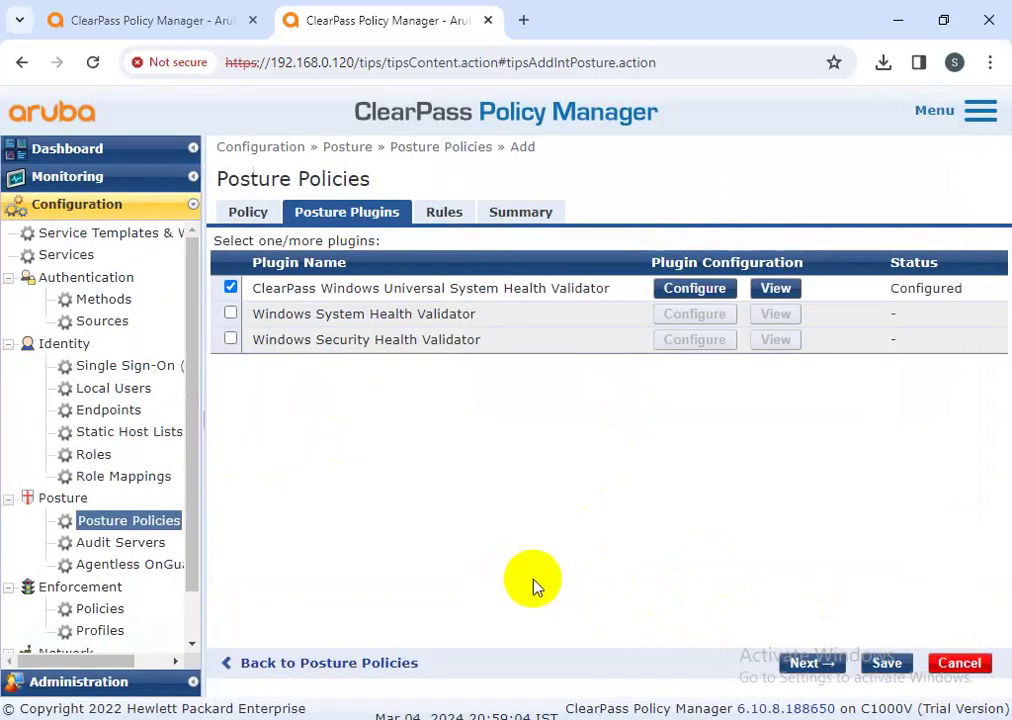
click(682, 292)
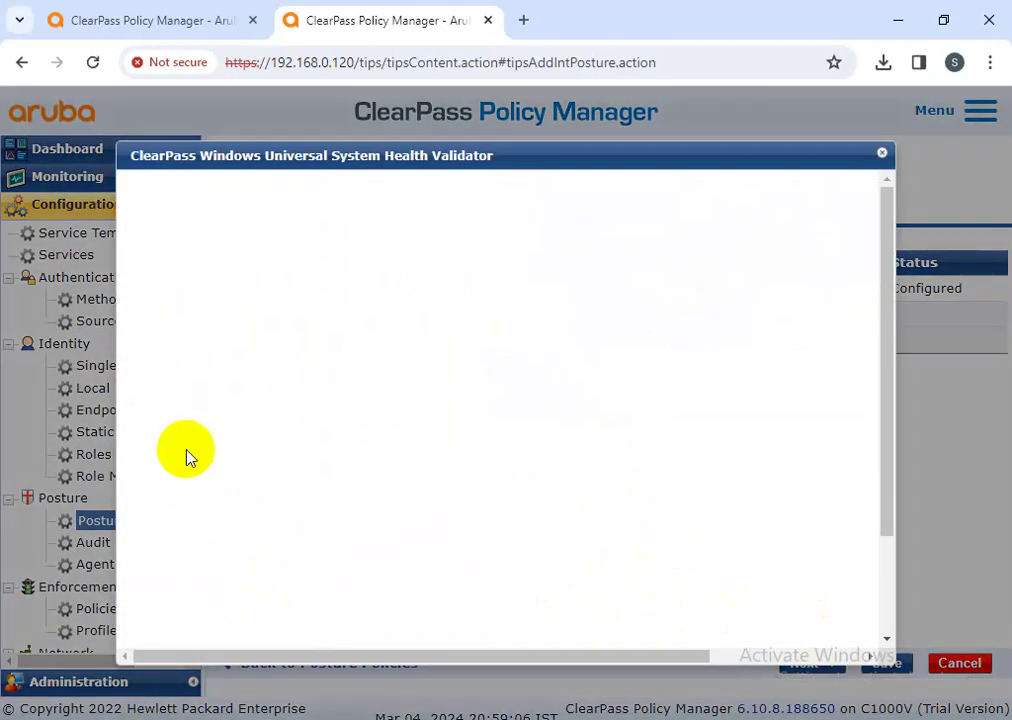
scroll(190, 467, down, 2)
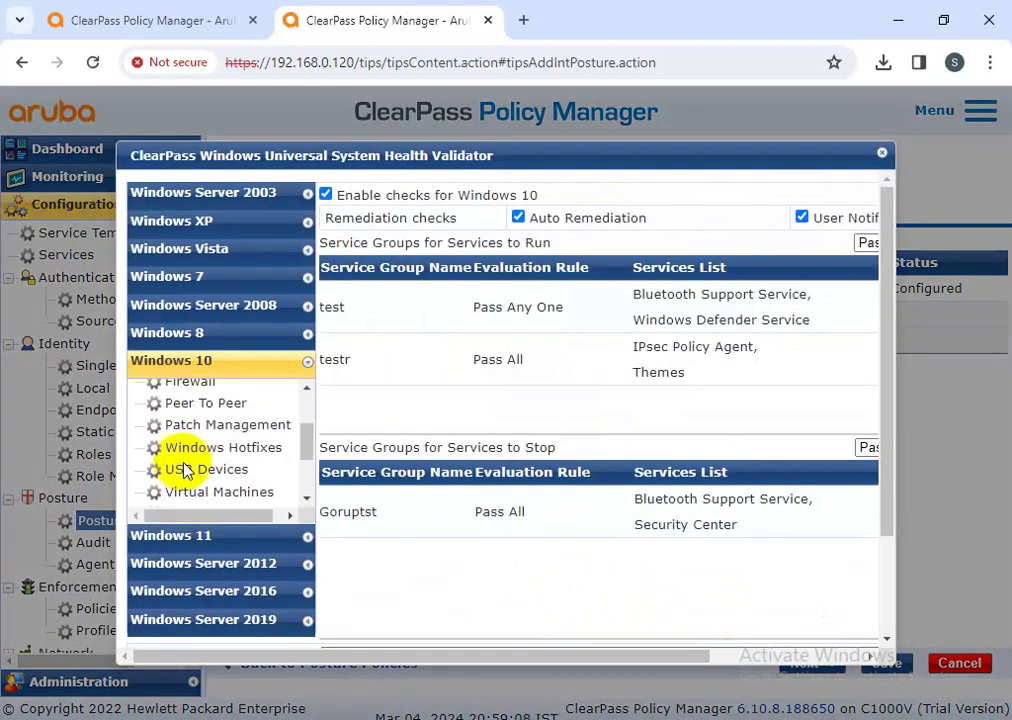
- Turn on the Windows 10 patch management check, adding Microsoft Intune Client at version 6.667667
click(205, 428)
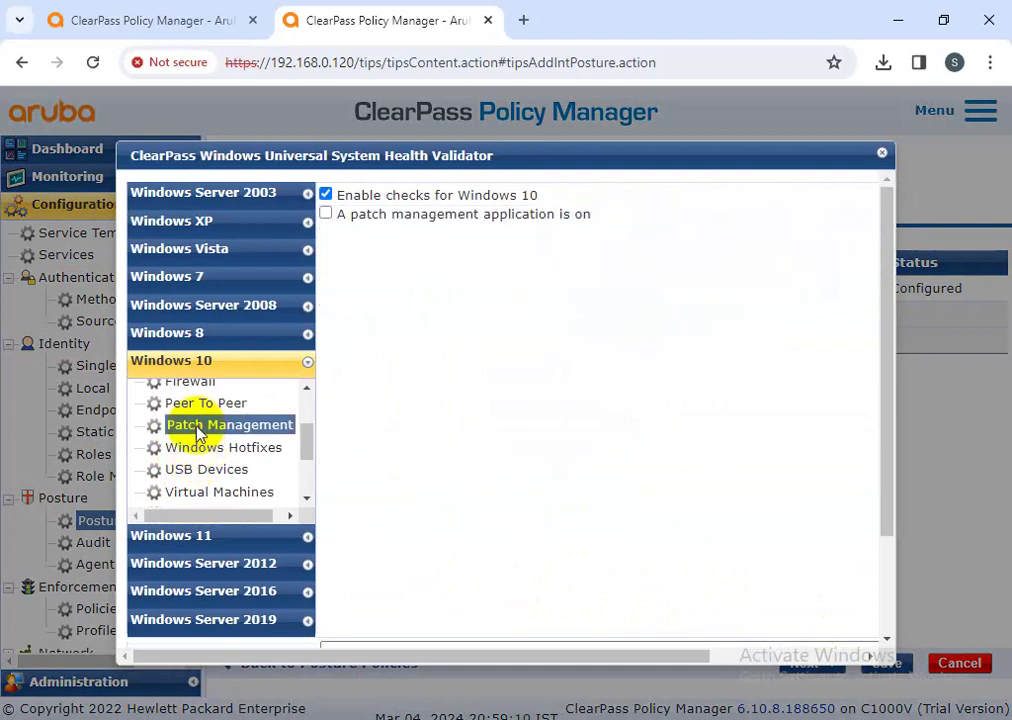
click(392, 216)
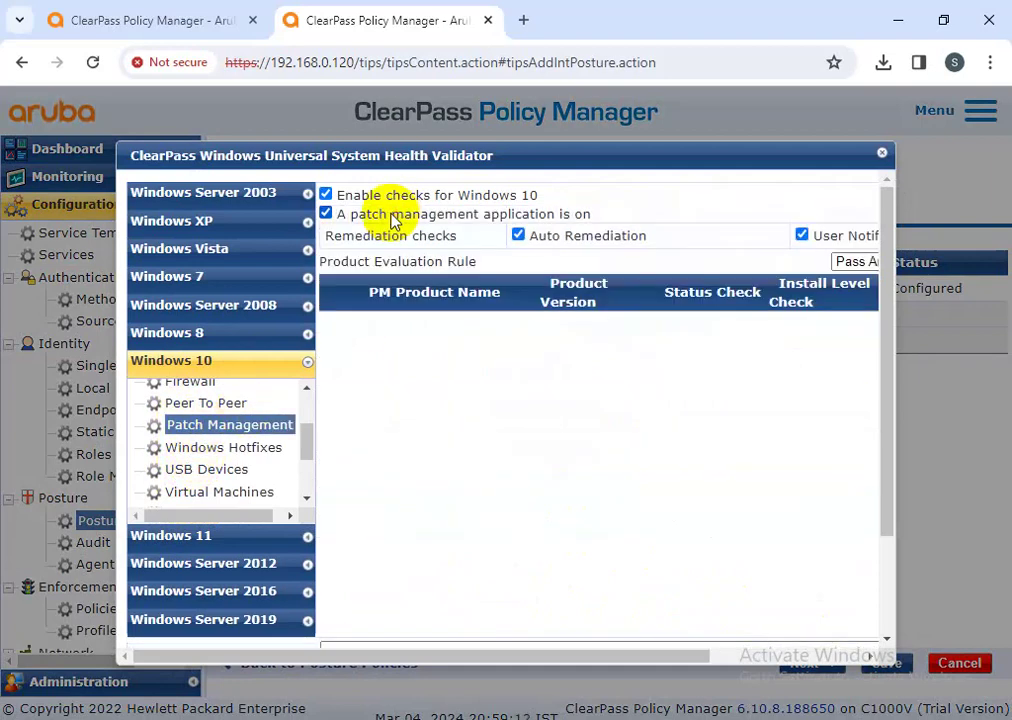
drag(693, 661, 838, 660)
click(832, 262)
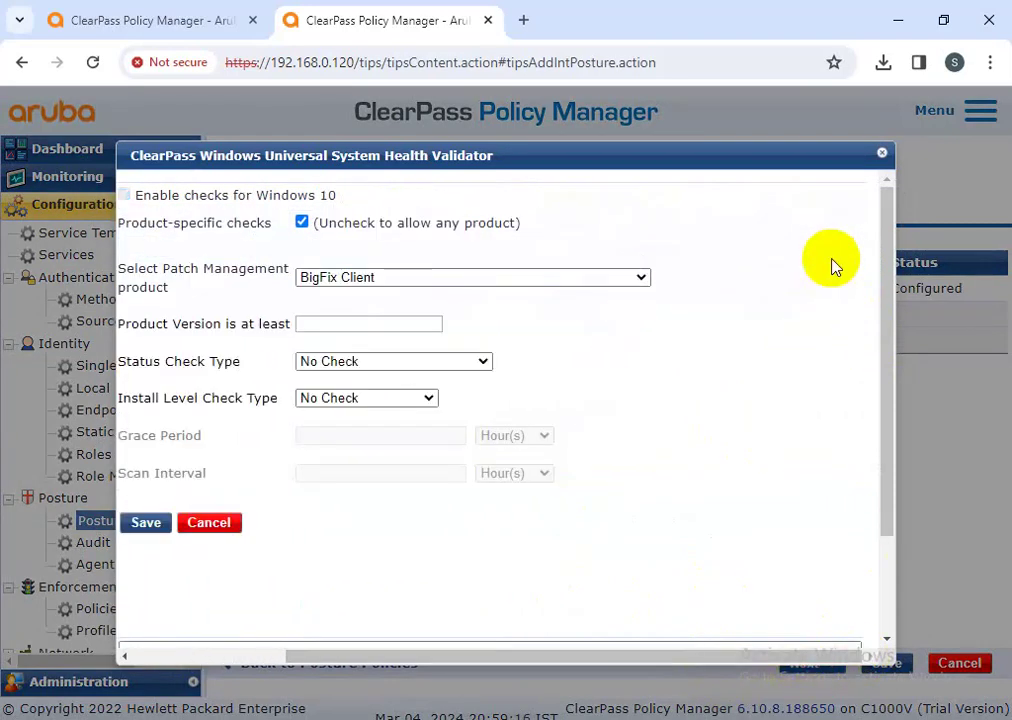
click(406, 280)
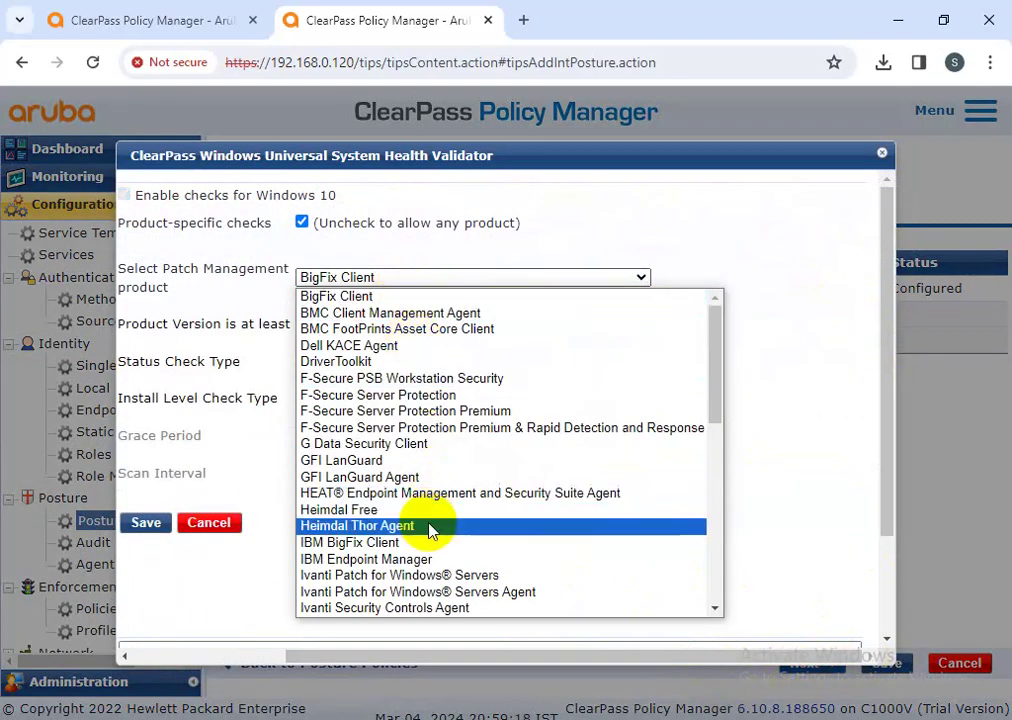
scroll(425, 530, down, 2)
click(405, 509)
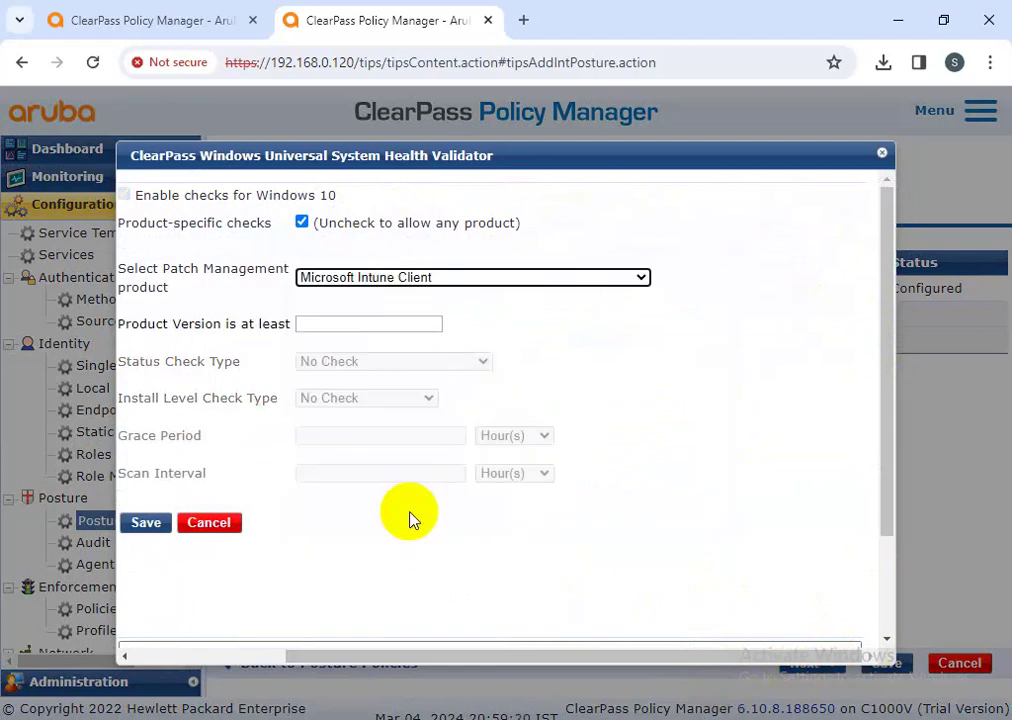
click(363, 321)
click(388, 365)
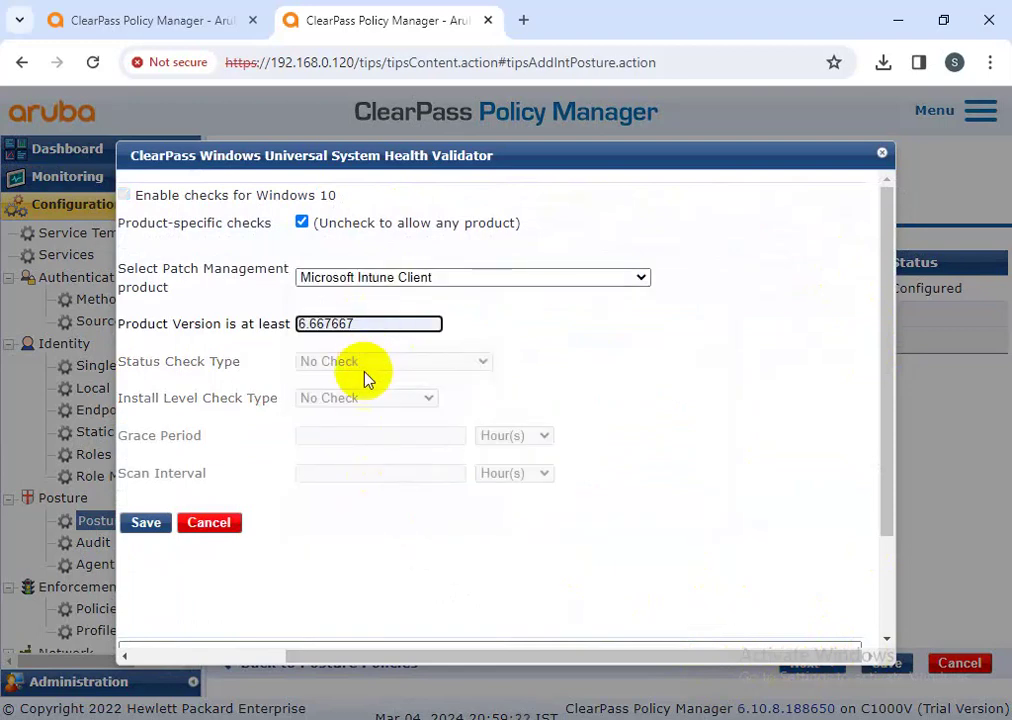
- Switch the product to Microsoft Intune Management Extension, keep version 6.667667, and save
drag(567, 660, 447, 660)
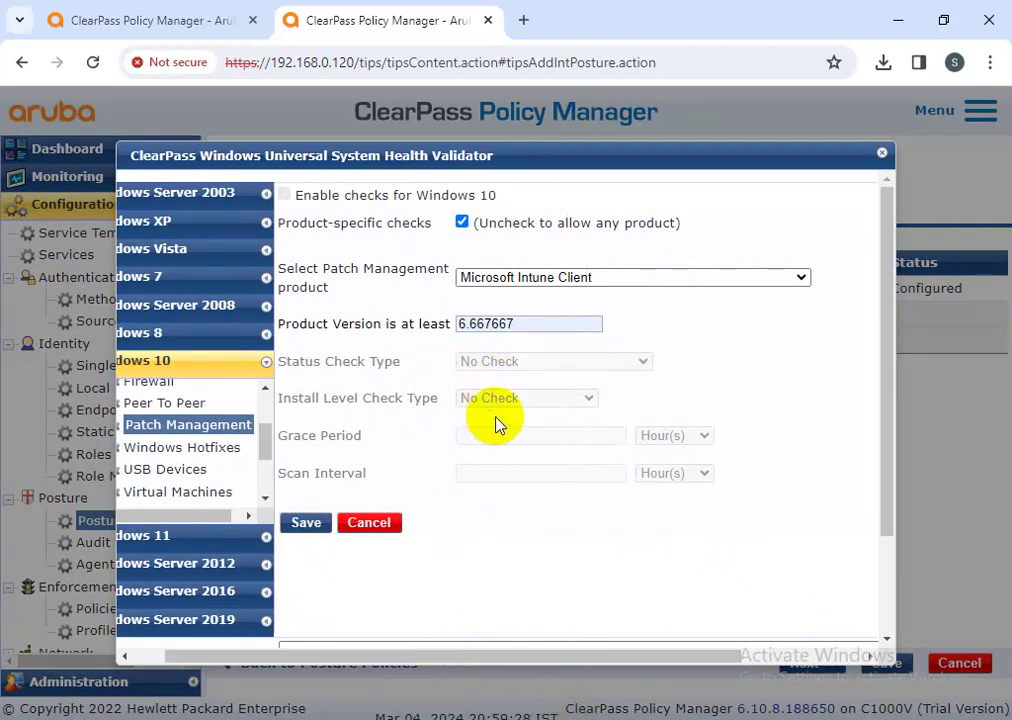
click(592, 280)
scroll(553, 470, down, 4)
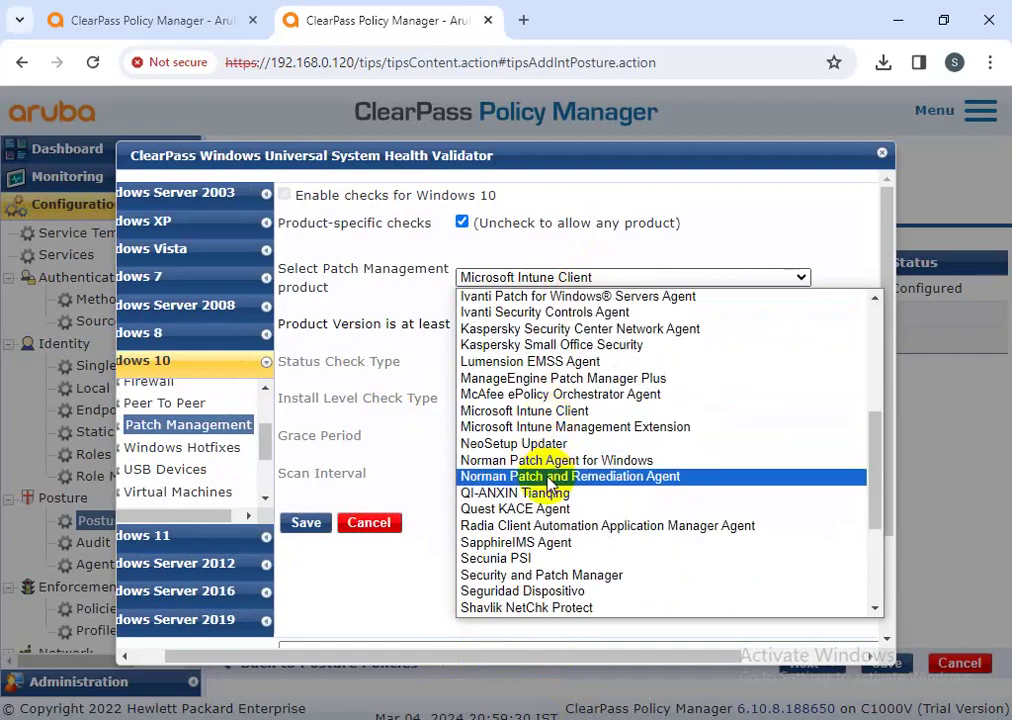
scroll(545, 548, down, 3)
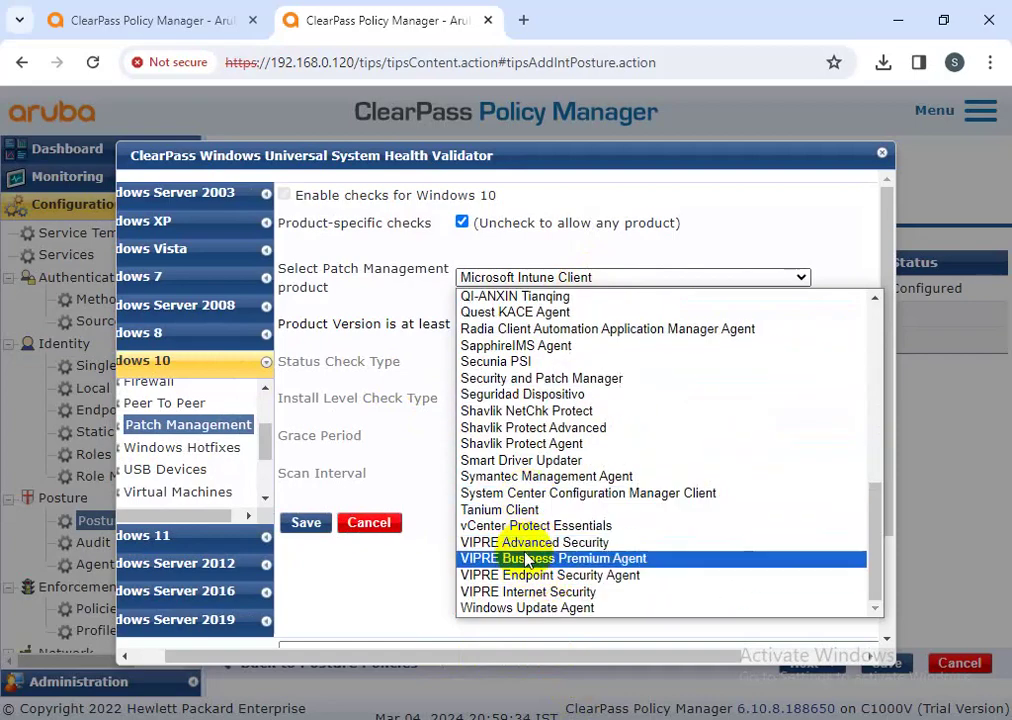
scroll(514, 501, up, 4)
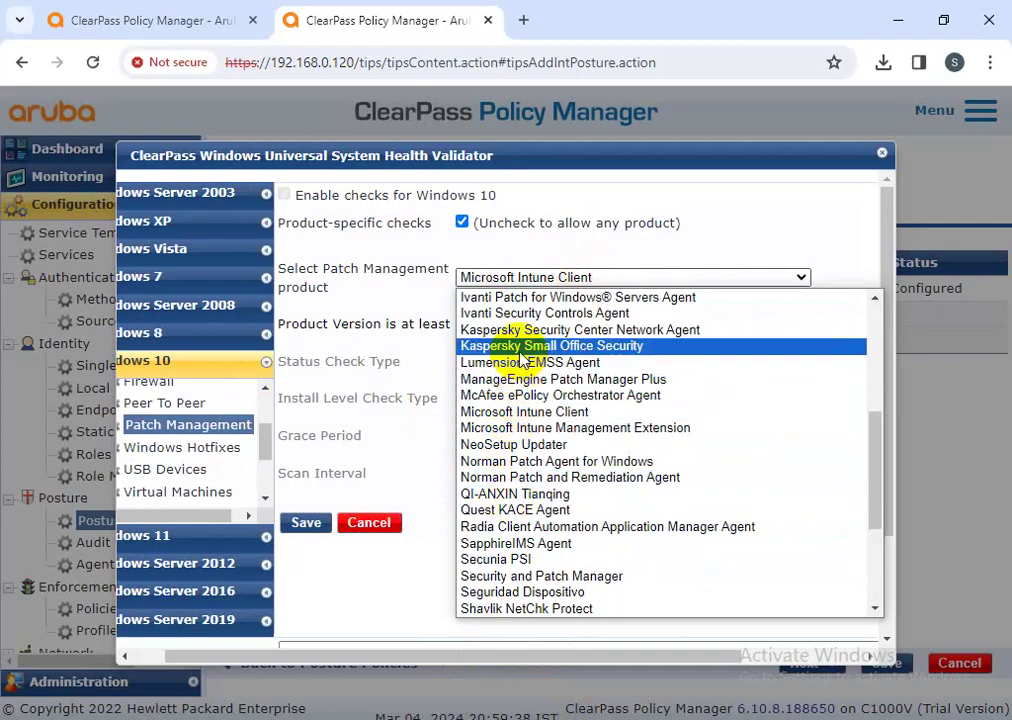
click(543, 428)
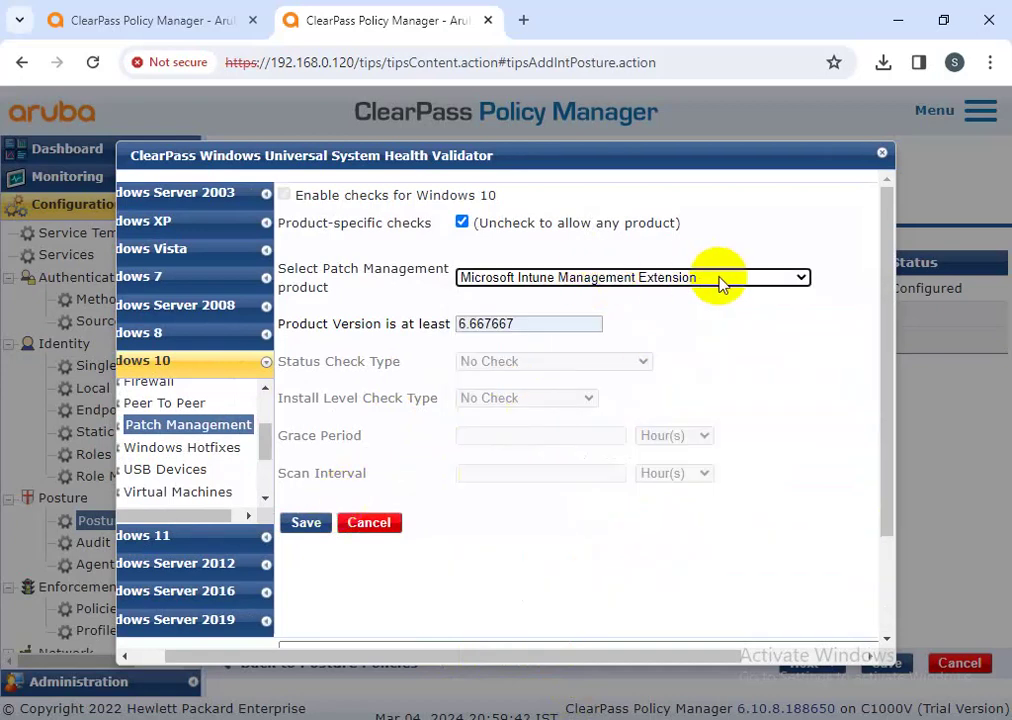
drag(515, 323, 462, 323)
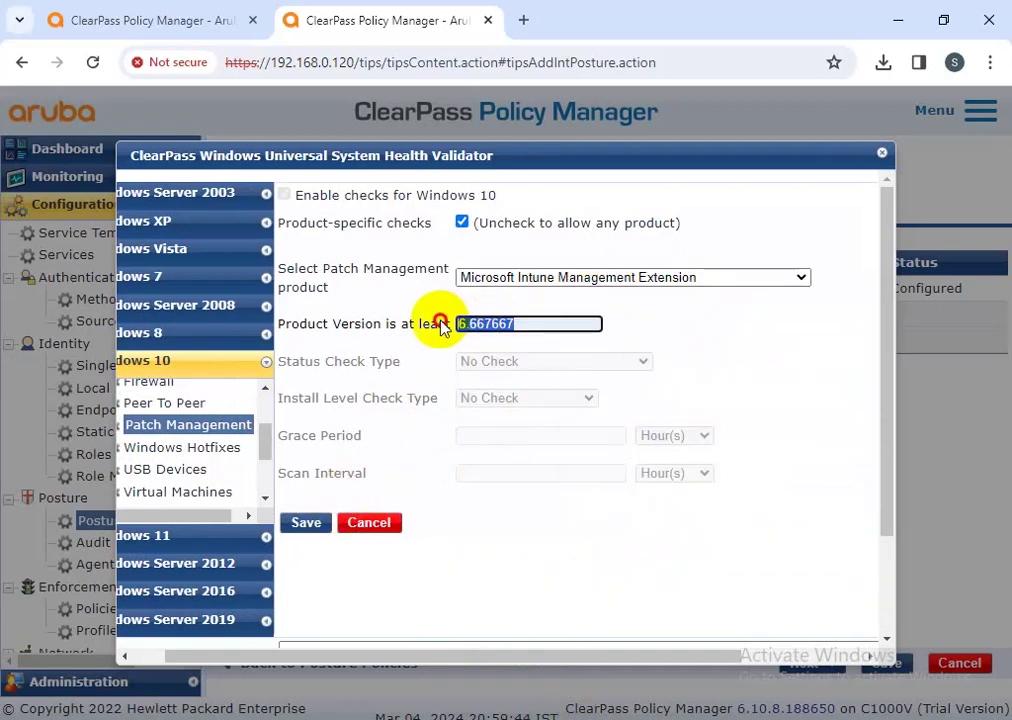
click(662, 334)
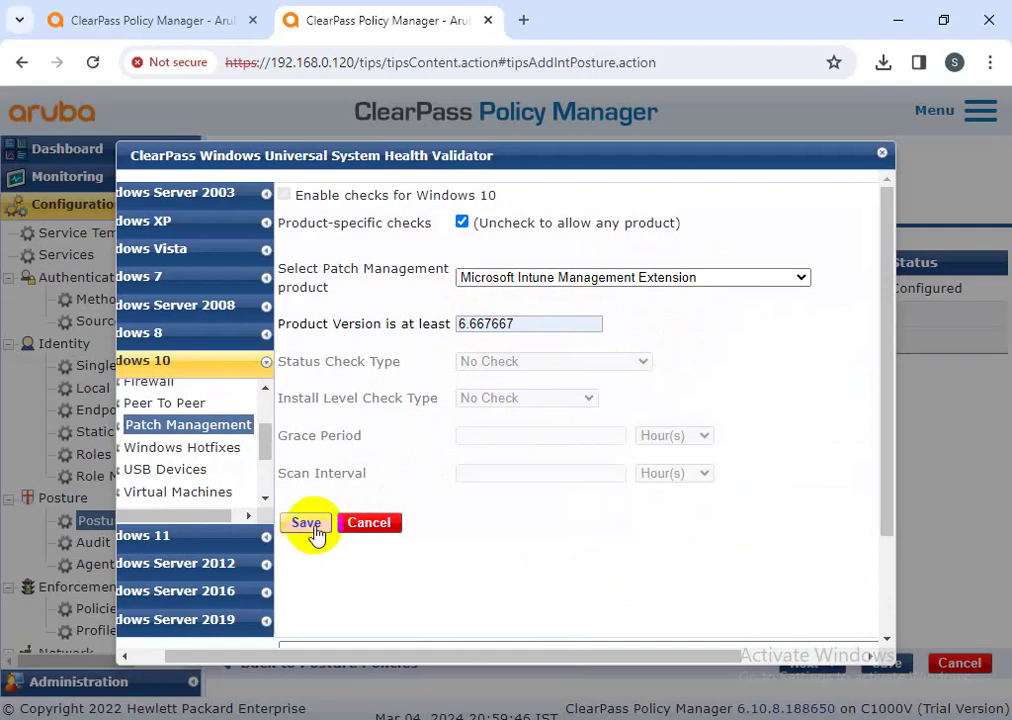
click(311, 530)
- Add KB3097617, KB3105211 and KB3116869 to the Windows hotfixes to be present
click(195, 447)
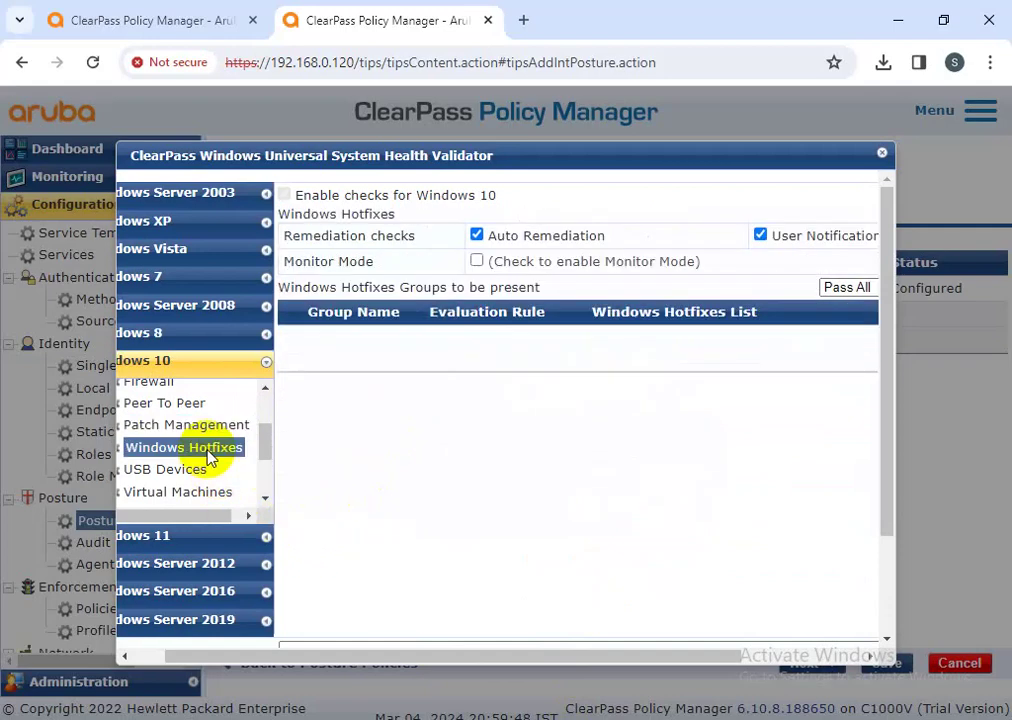
drag(637, 657, 836, 596)
click(830, 288)
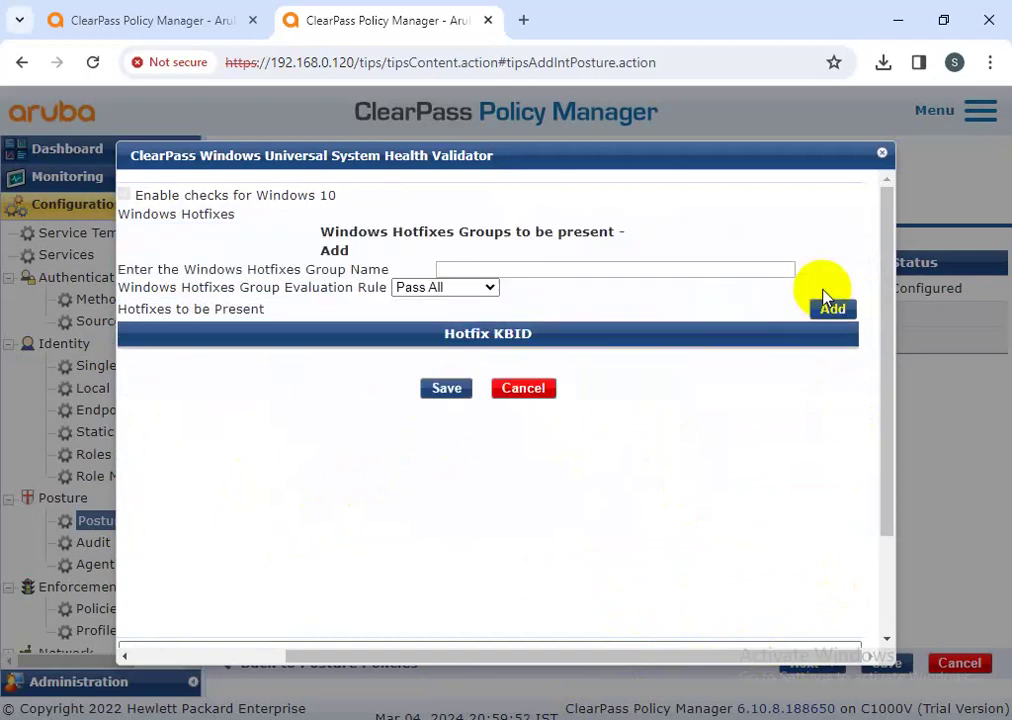
click(495, 270)
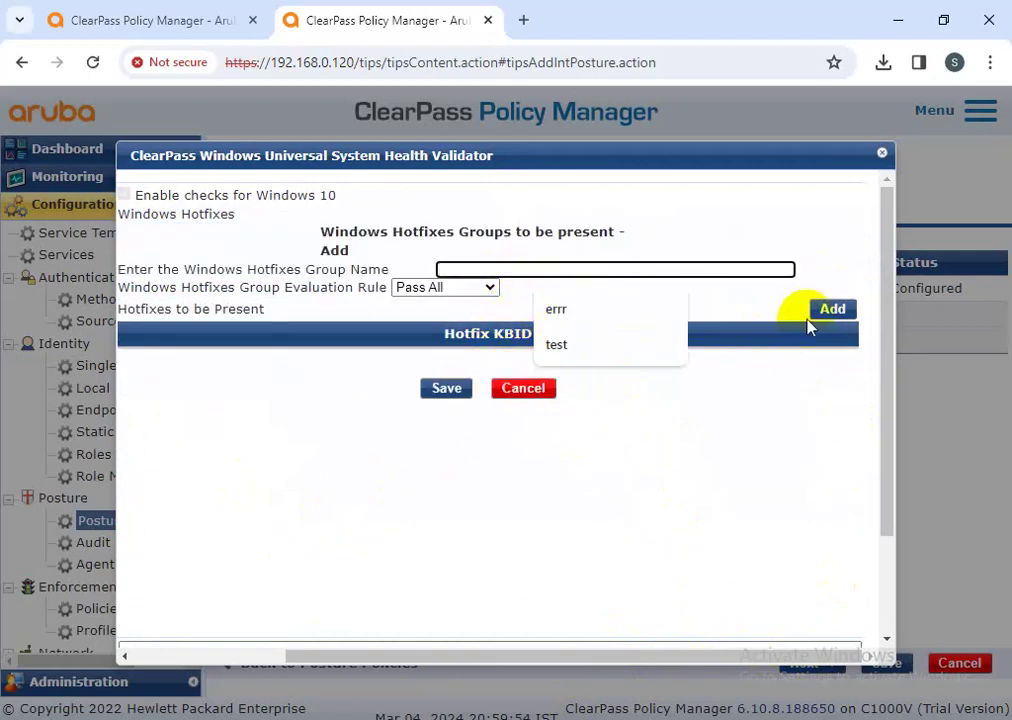
click(828, 310)
click(338, 302)
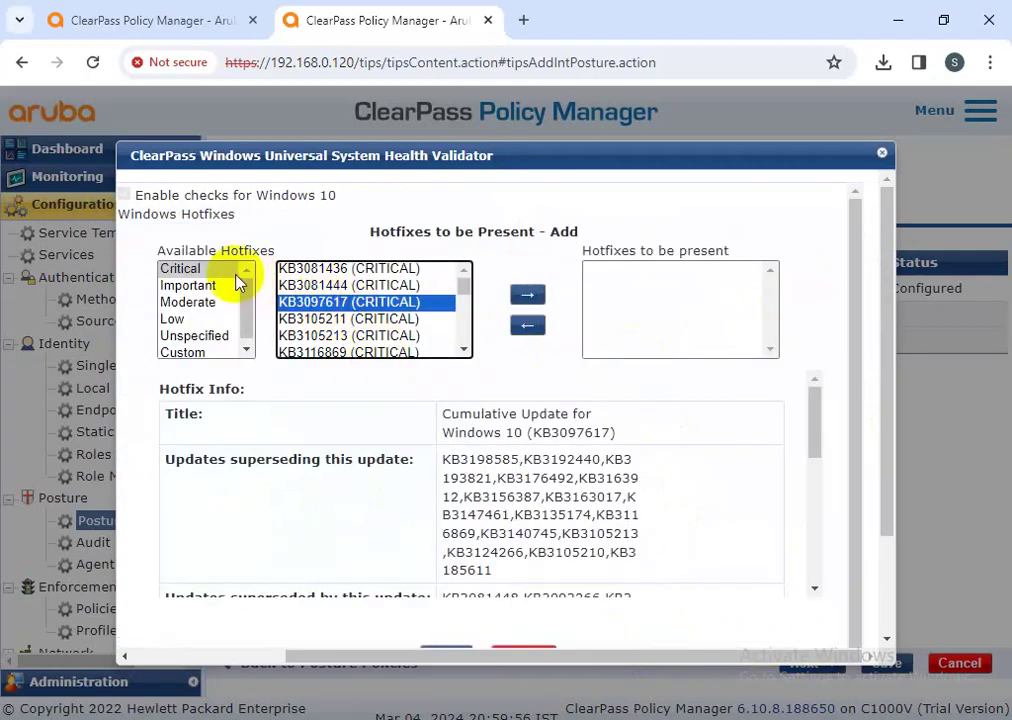
click(182, 270)
click(518, 308)
click(385, 302)
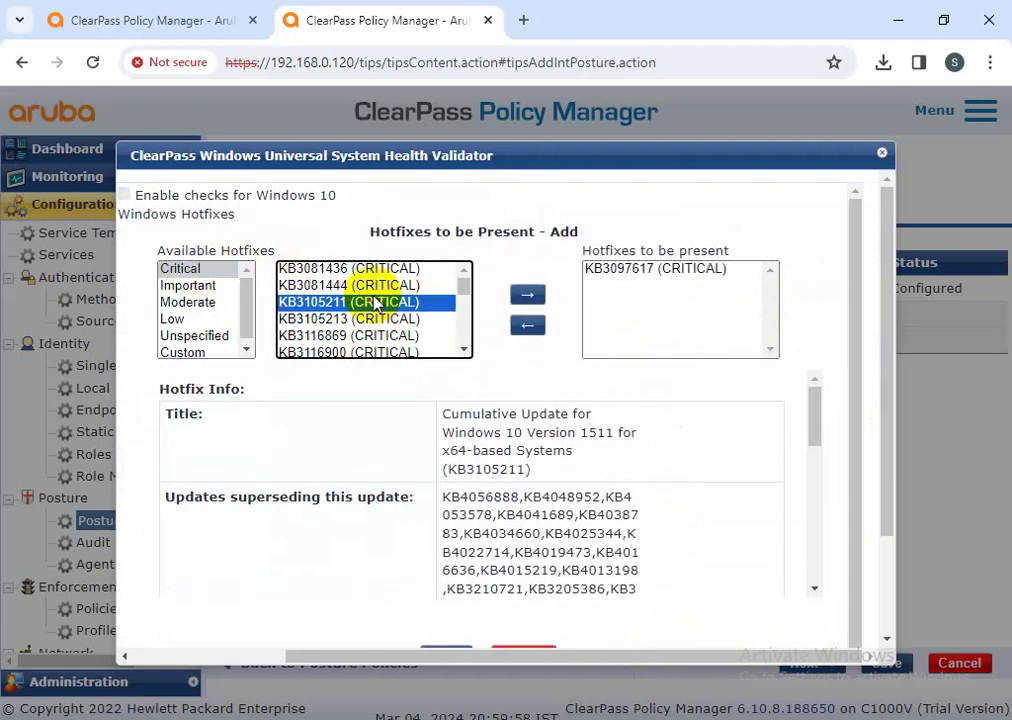
click(522, 296)
click(407, 318)
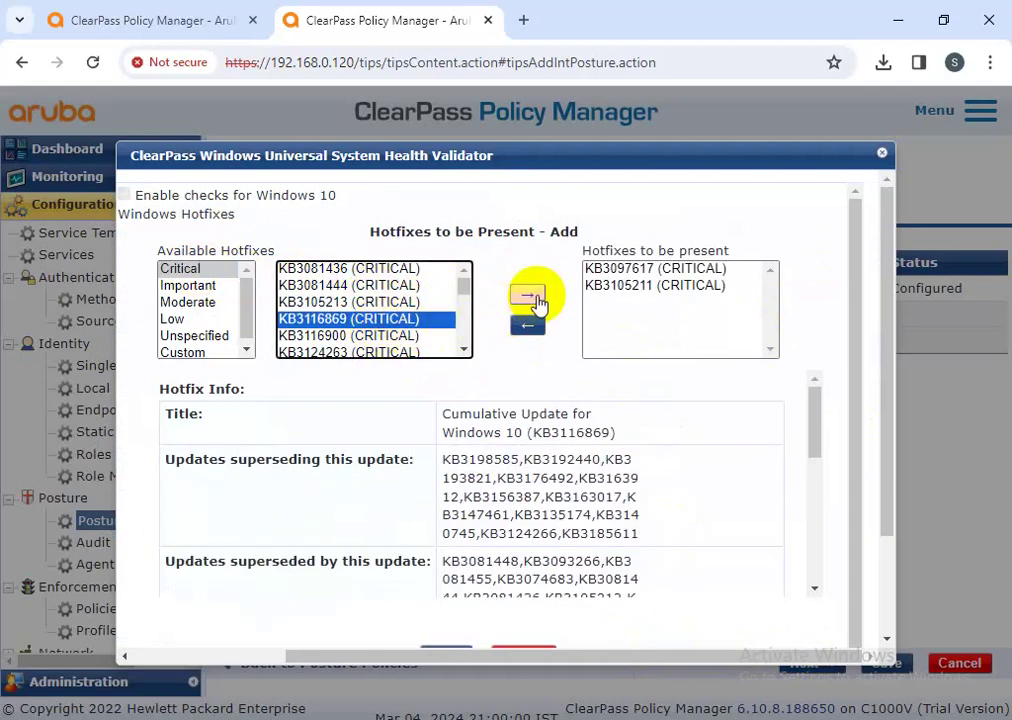
click(527, 294)
- Confirm the three hotfixes and save the health validator configuration
scroll(476, 448, down, 10)
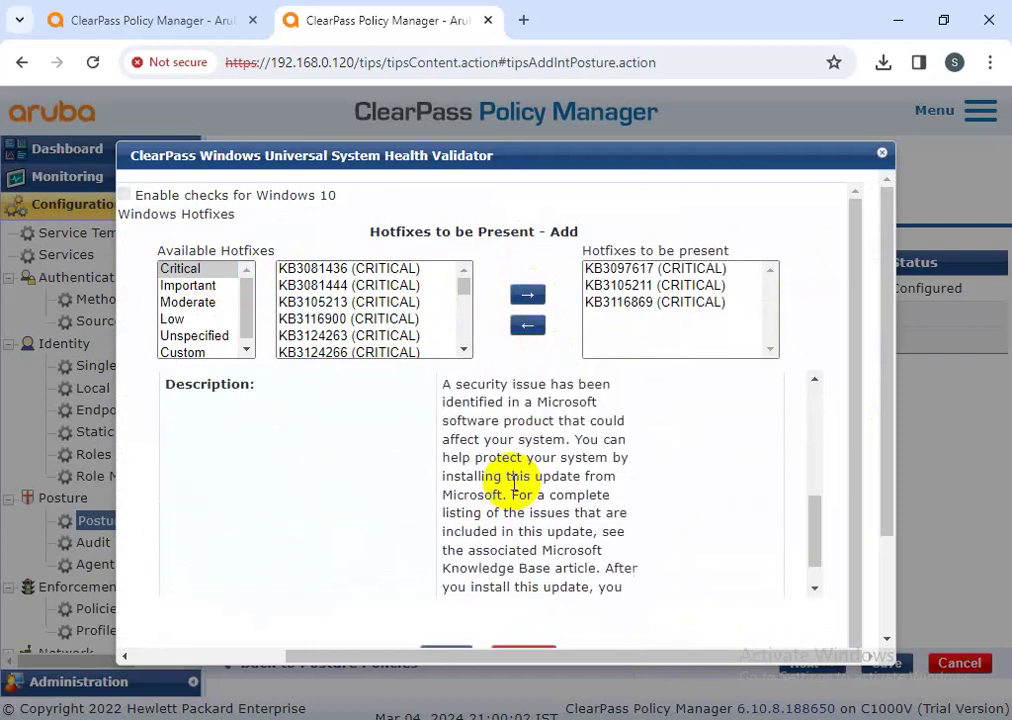
drag(883, 481, 883, 560)
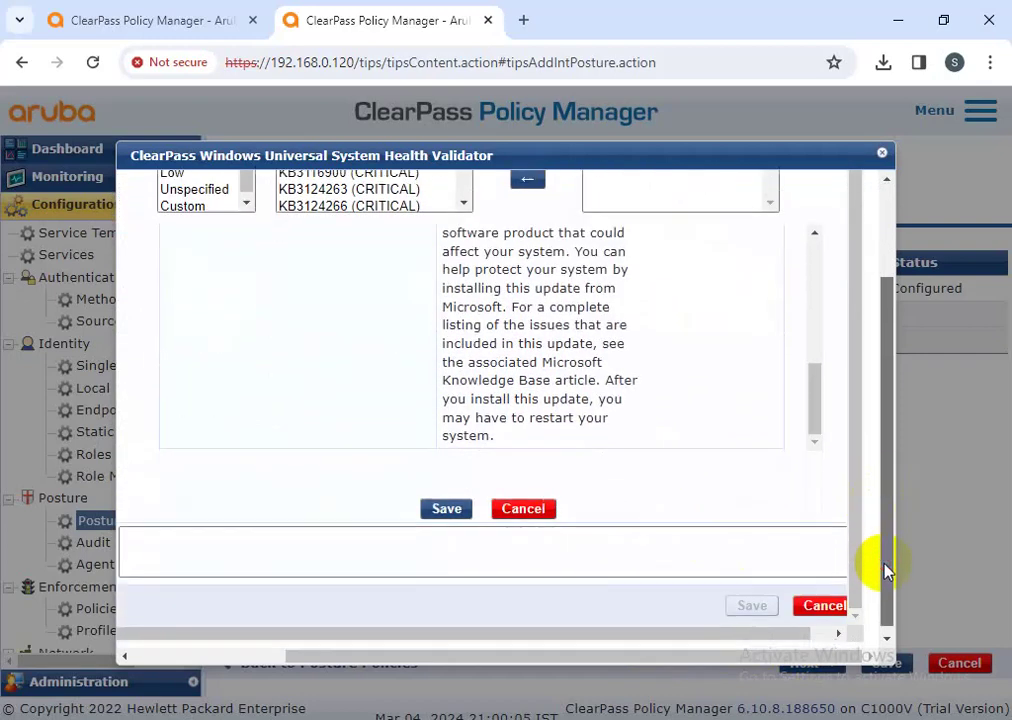
click(523, 506)
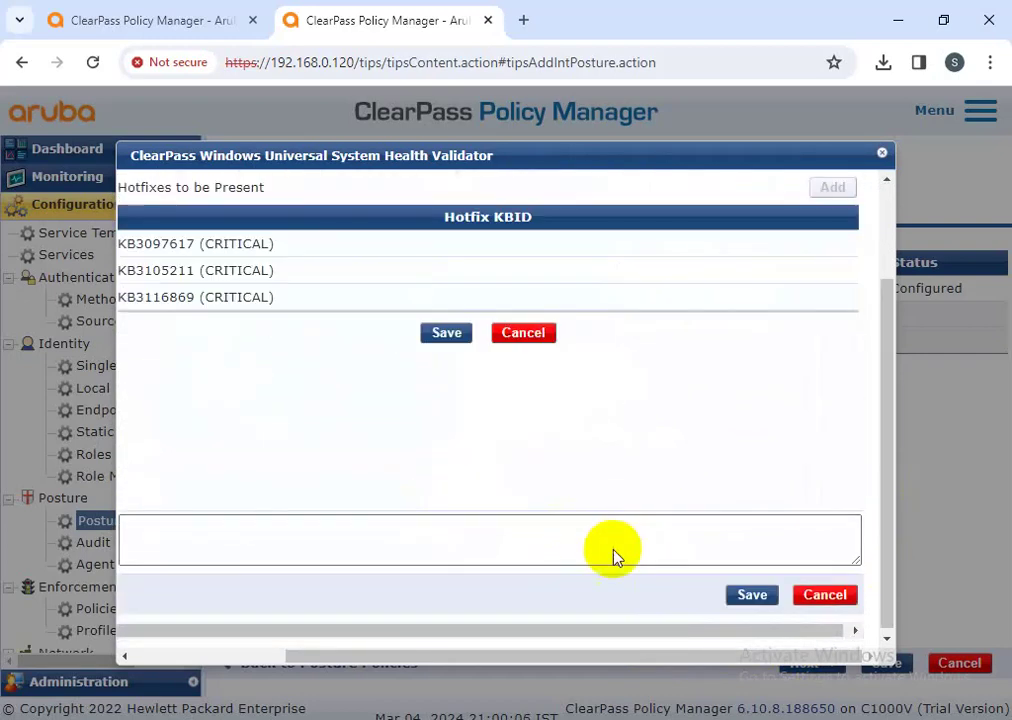
click(752, 597)
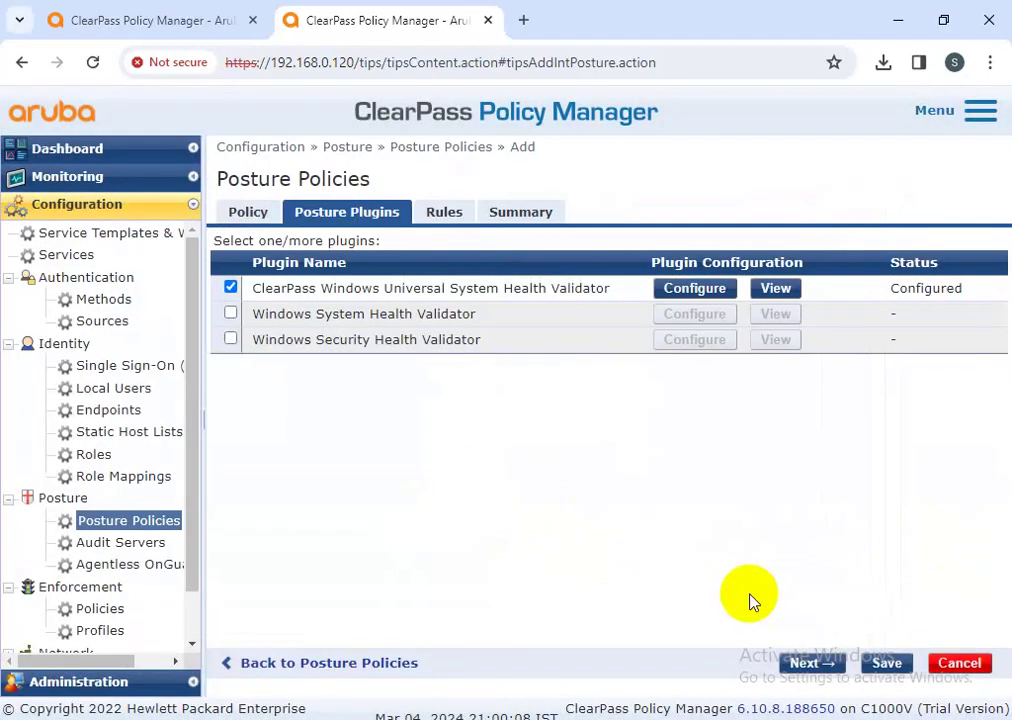
- Reopen the validator and set Windows 10 USB remediation to Disable USB Mass Storage devices
click(676, 289)
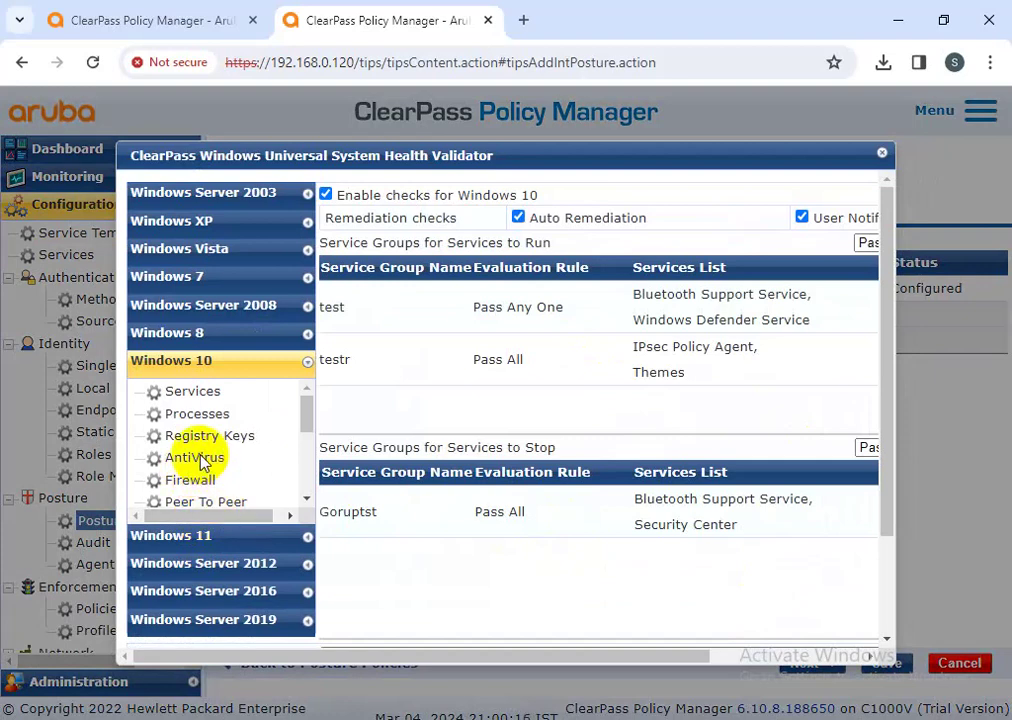
scroll(200, 460, down, 2)
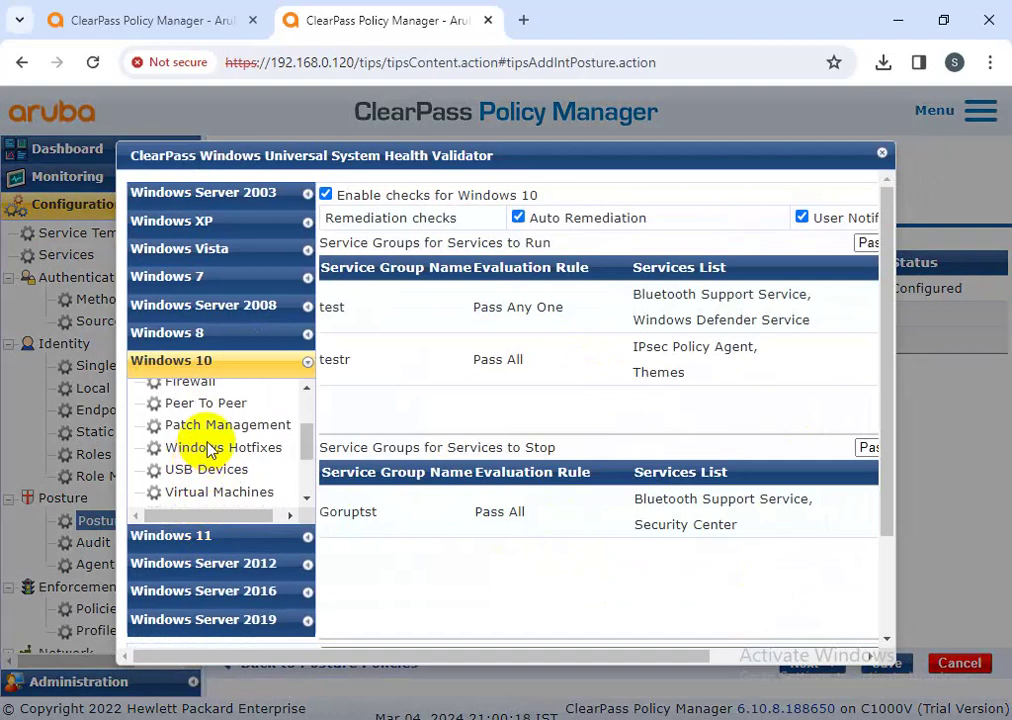
click(208, 469)
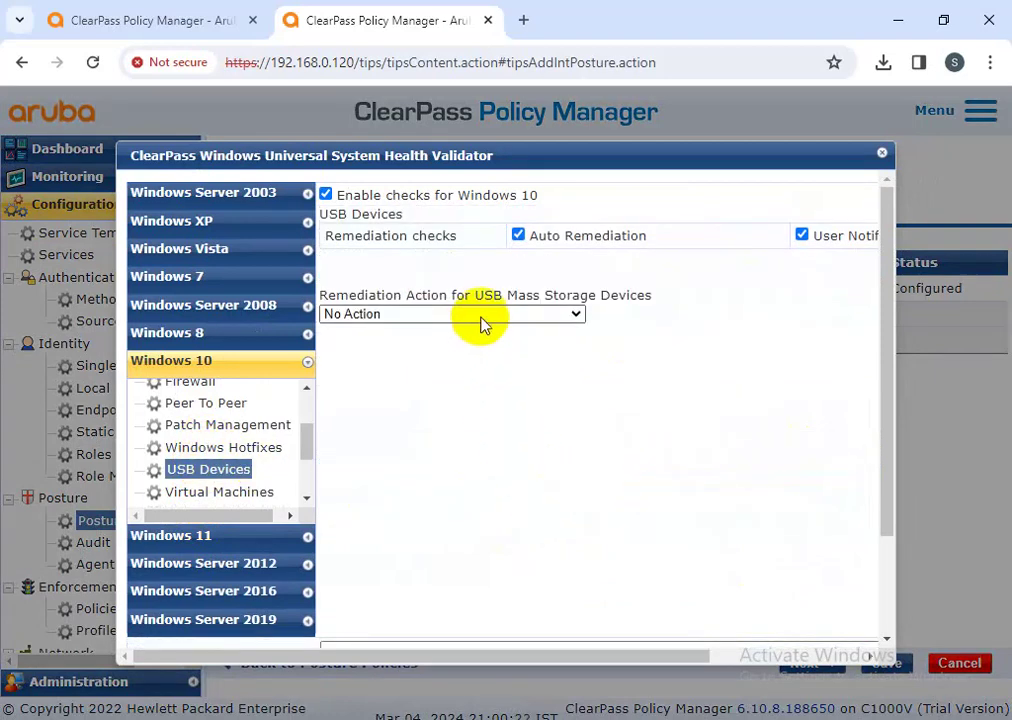
click(481, 318)
click(442, 370)
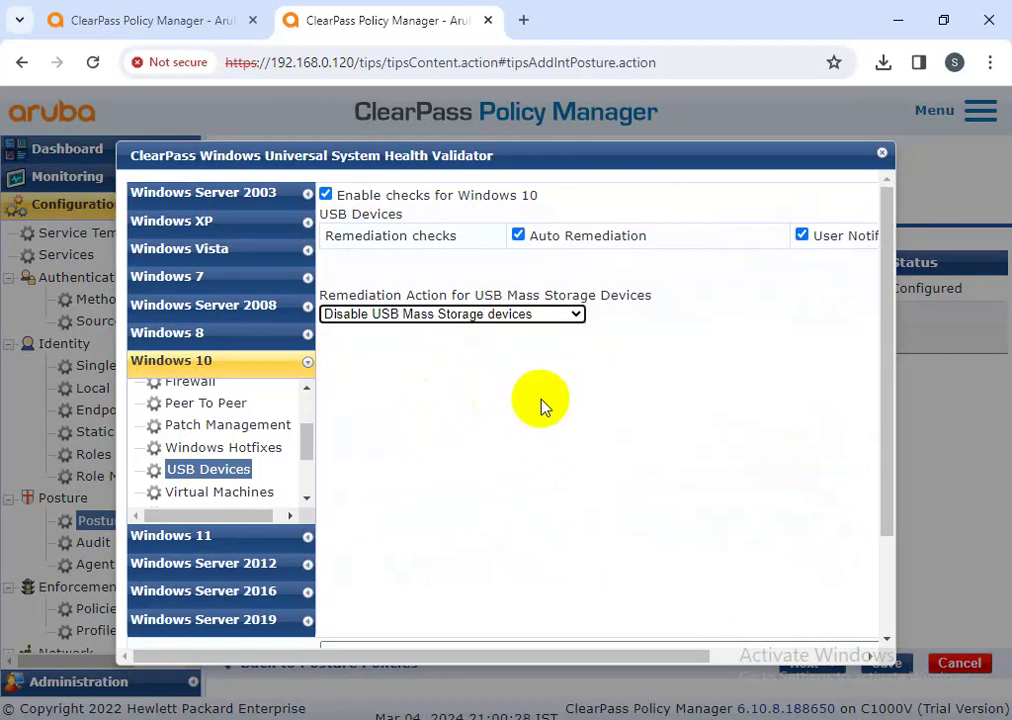
click(398, 343)
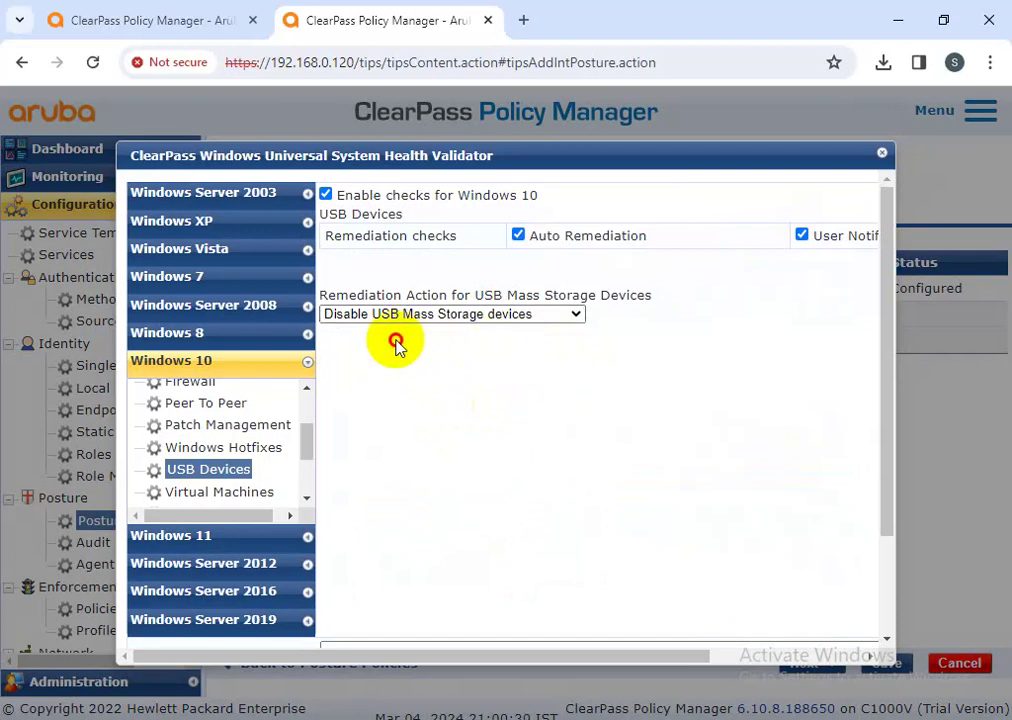
click(366, 321)
click(368, 331)
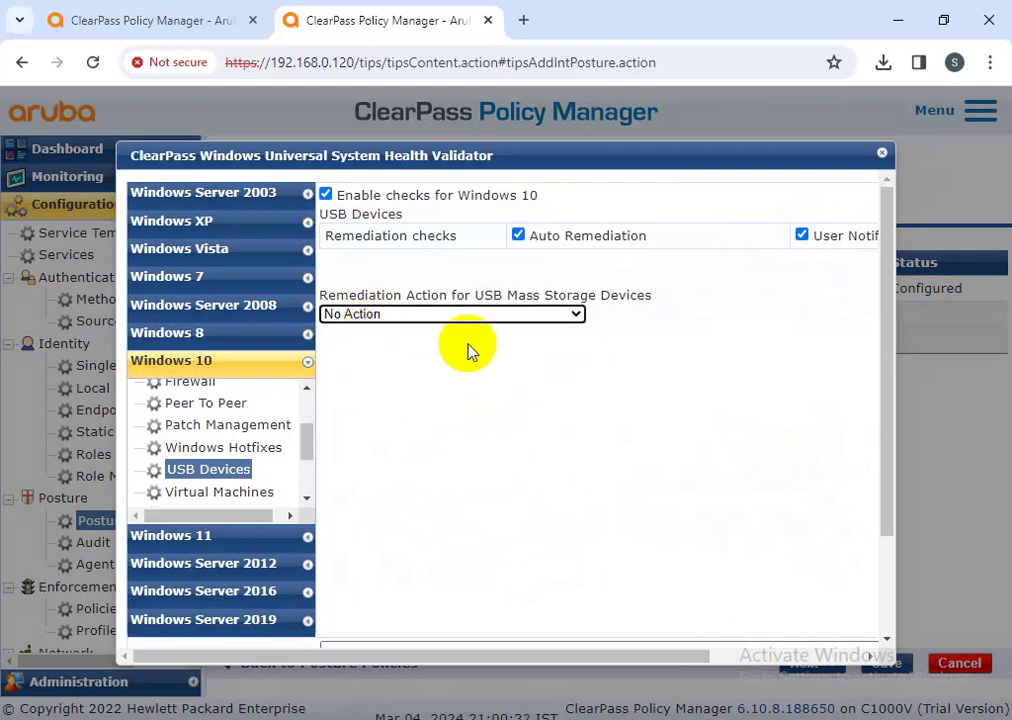
click(445, 316)
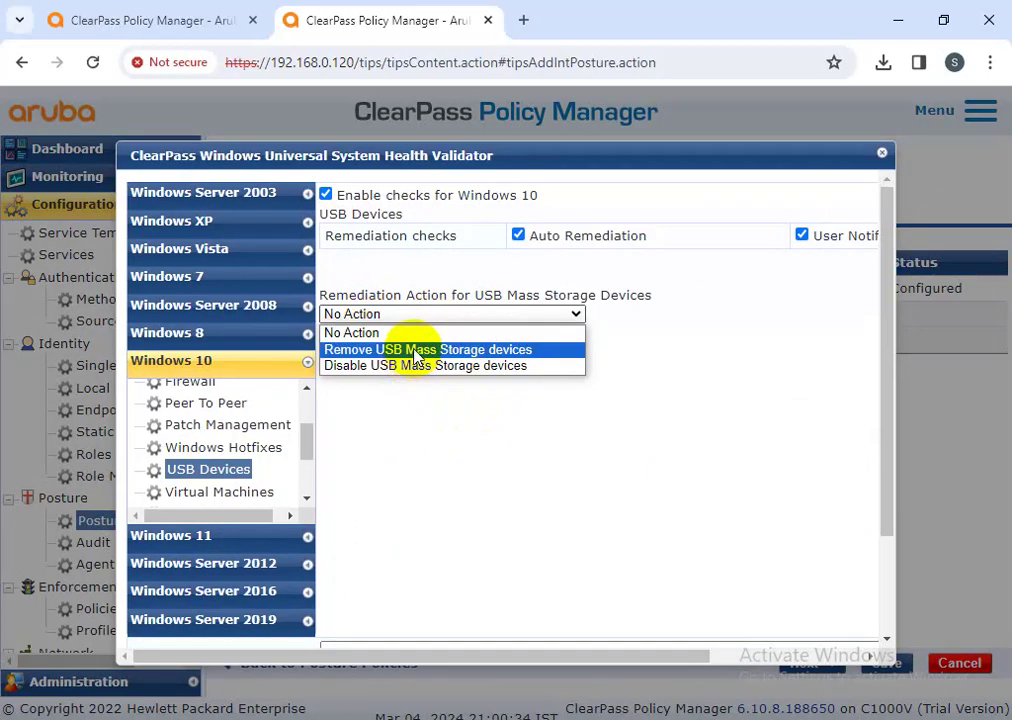
click(416, 350)
click(407, 316)
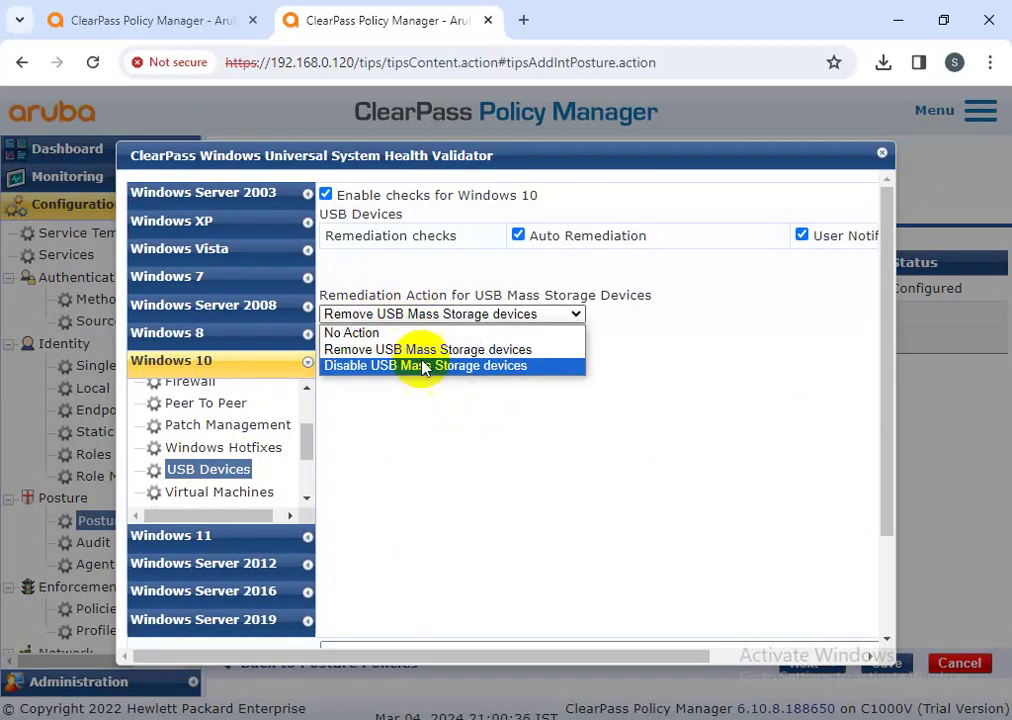
click(424, 366)
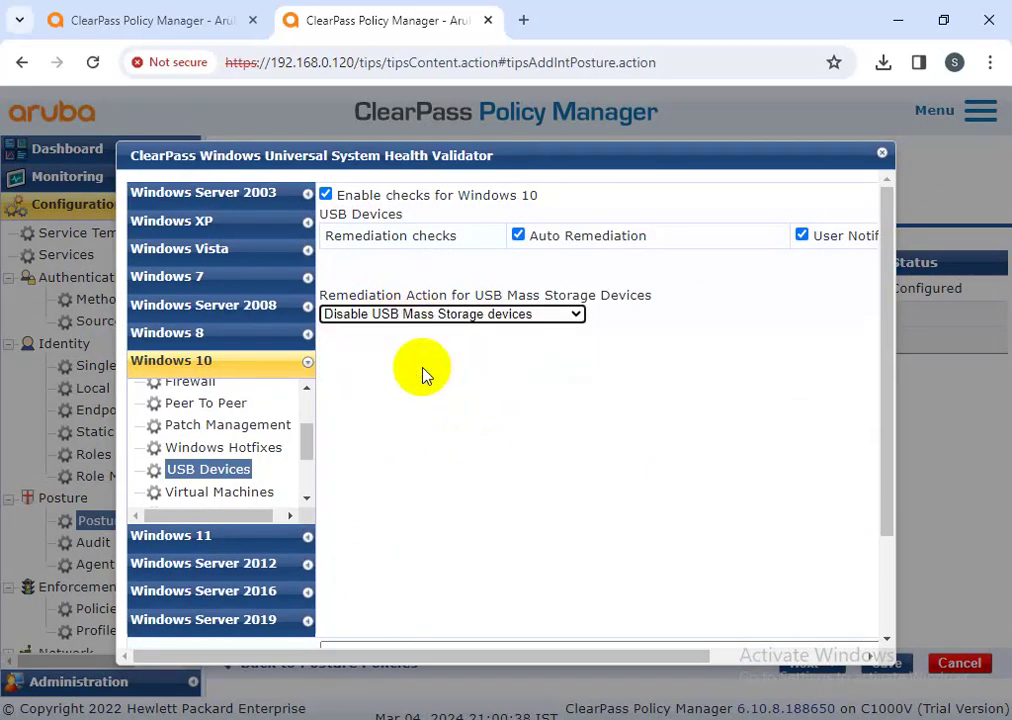
- Set the quarantine message to 'This pc is Unhealthy' and show the Virtual Machines checks
drag(524, 657, 628, 657)
drag(519, 240, 400, 240)
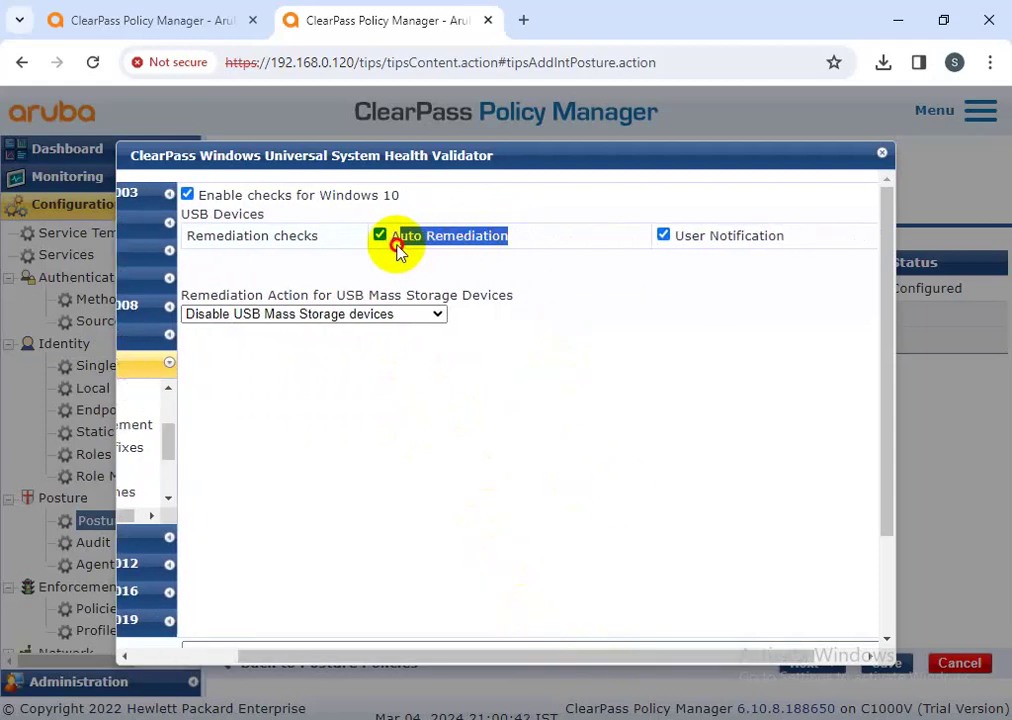
drag(538, 659, 390, 668)
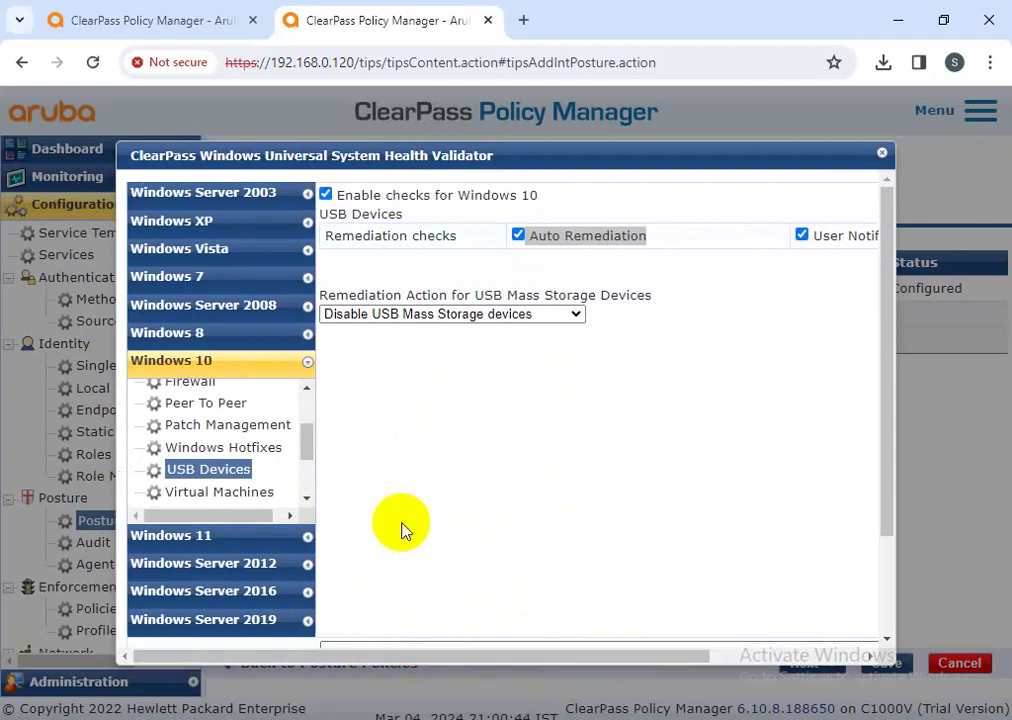
scroll(402, 531, down, 1)
click(361, 562)
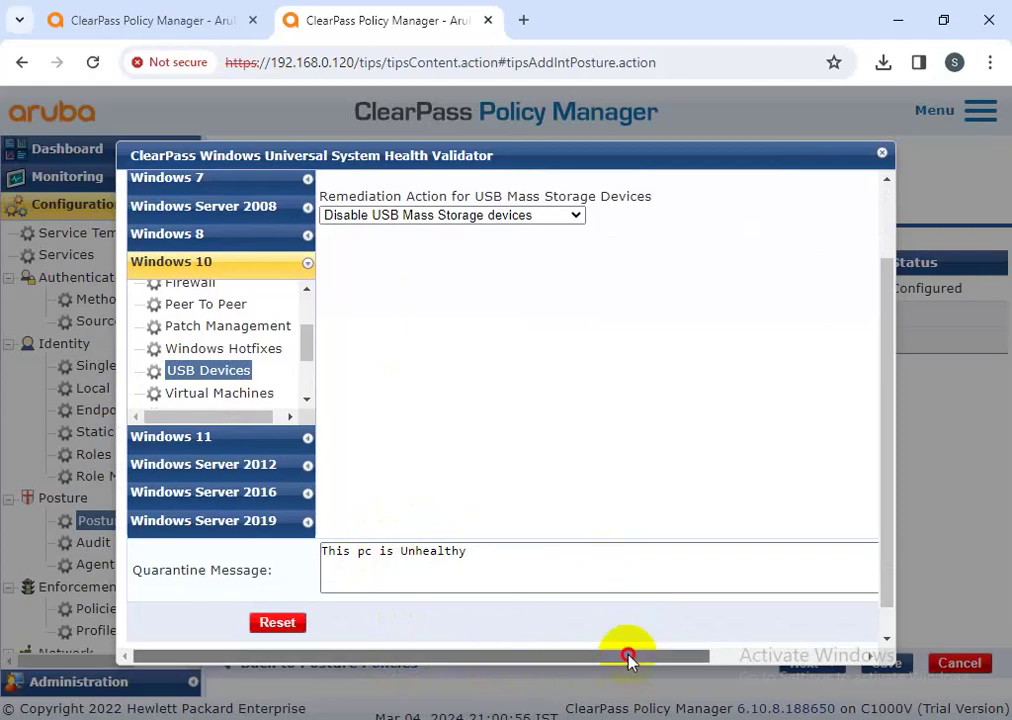
drag(626, 657, 783, 662)
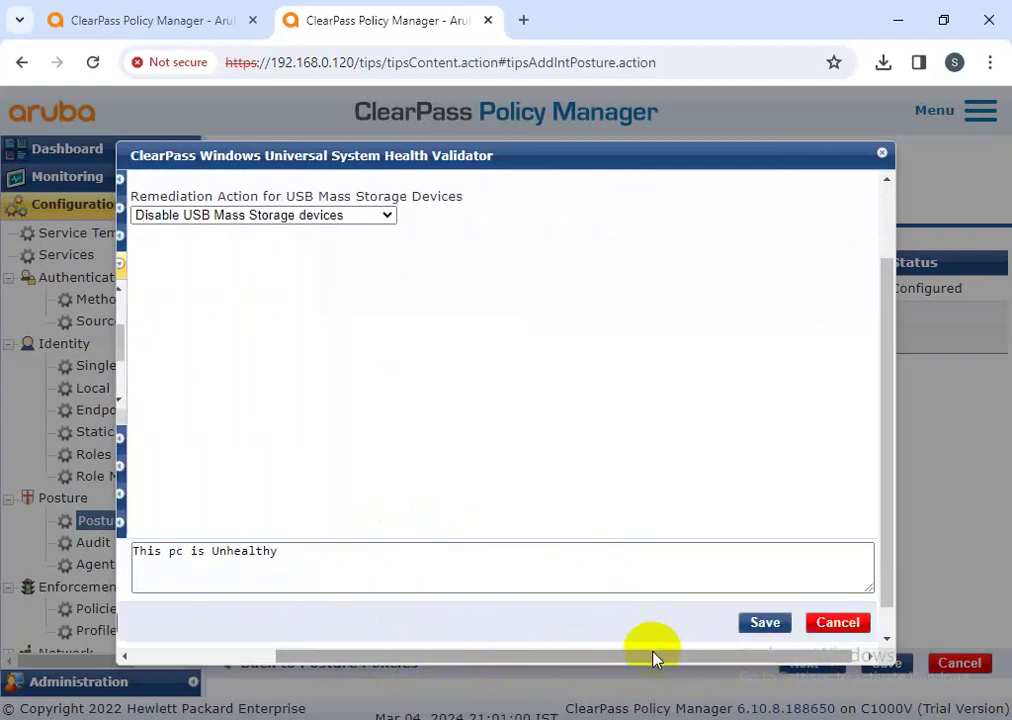
drag(655, 657, 363, 660)
scroll(240, 370, down, 2)
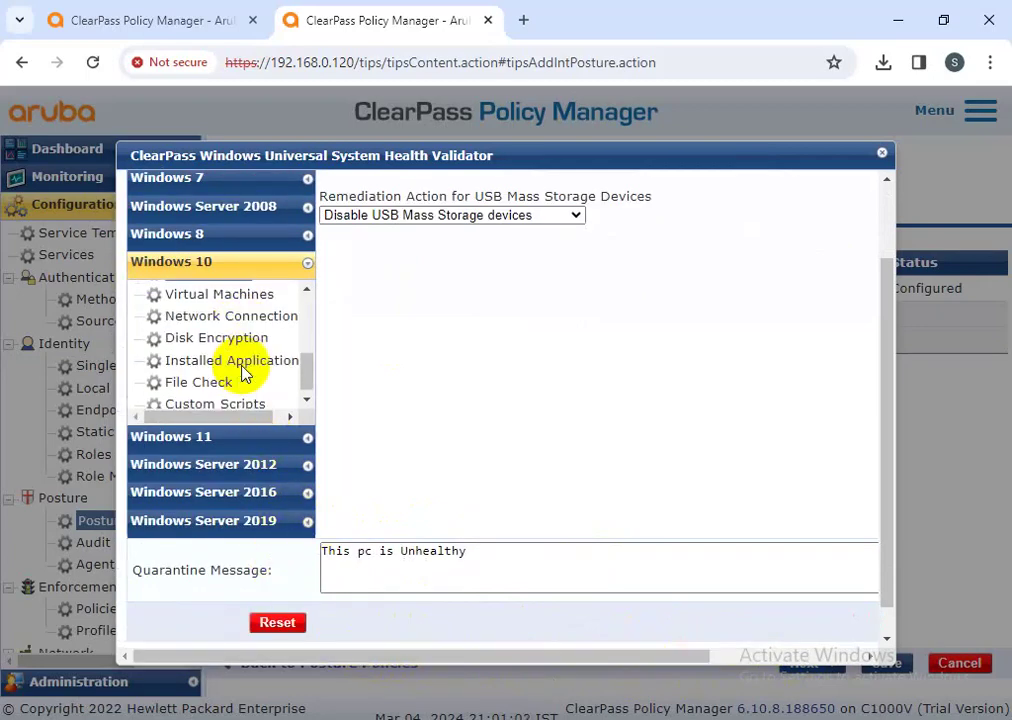
click(222, 300)
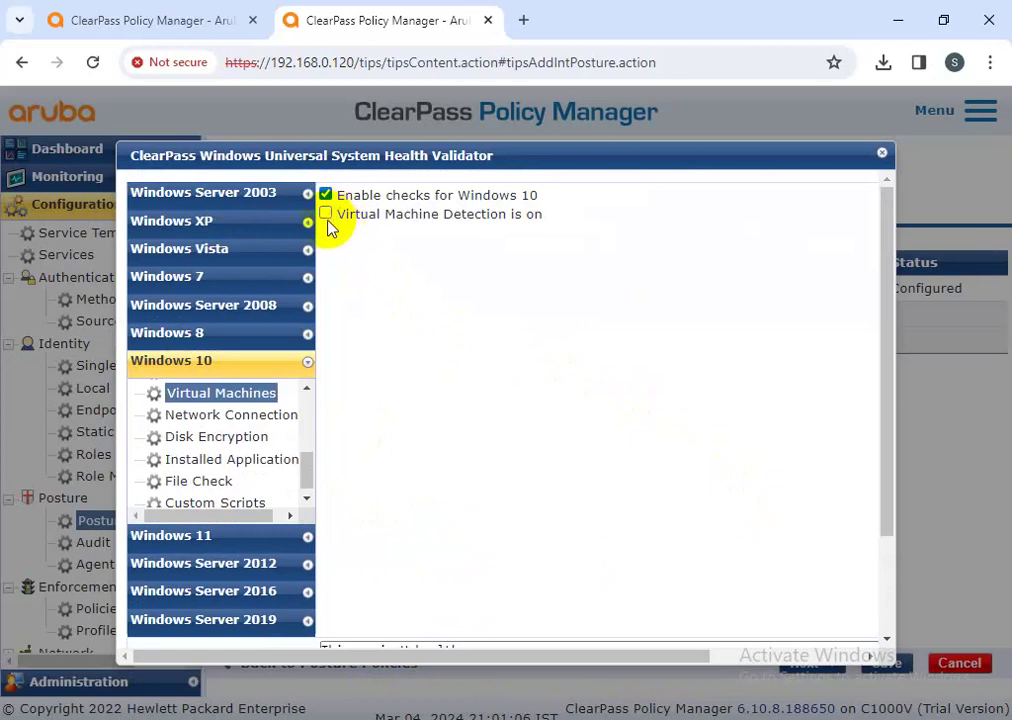
- Turn on virtual machine detection, deny access to VM hosts, and stop all their VMs as remediation
click(326, 216)
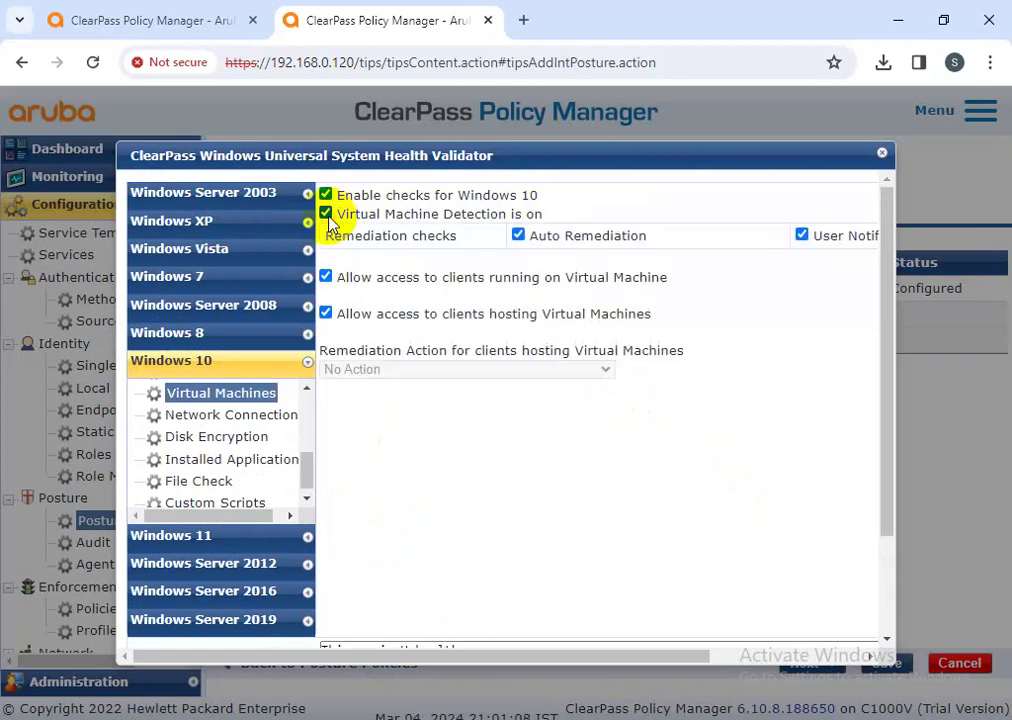
click(327, 314)
click(398, 369)
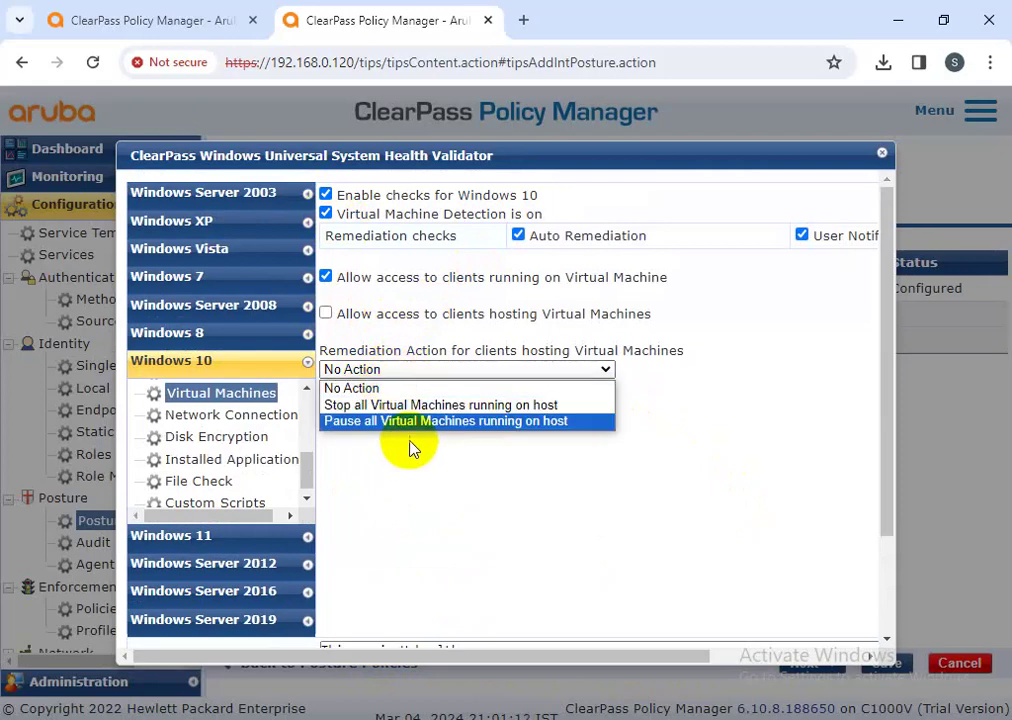
click(408, 405)
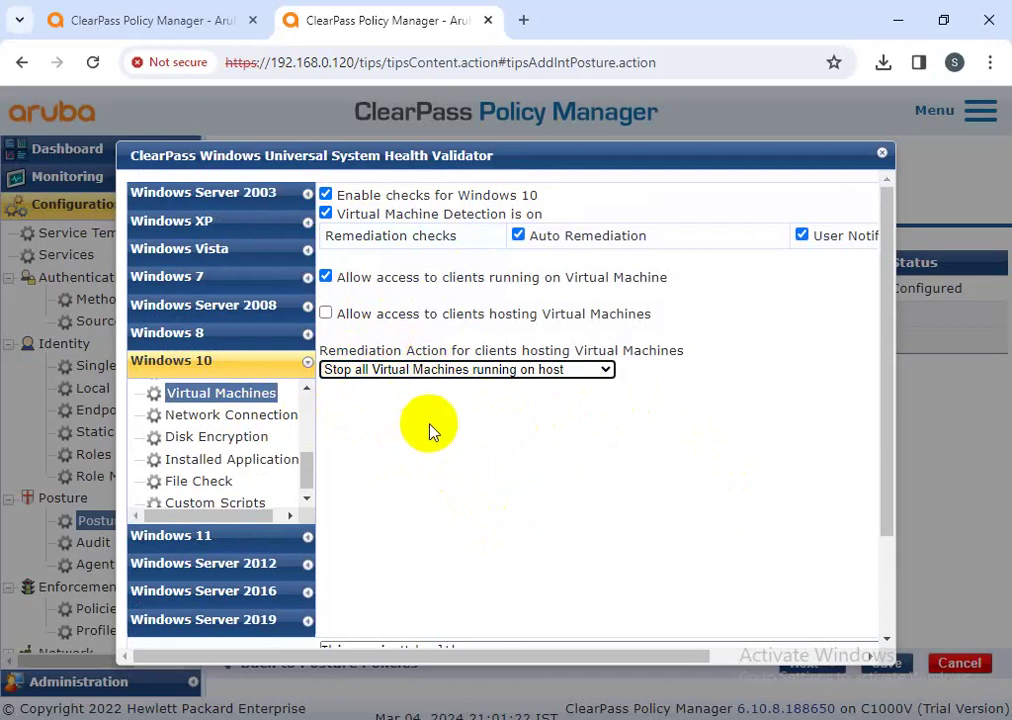
- Briefly try pausing virtual machines, then settle back on stopping all VMs as remediation
click(474, 371)
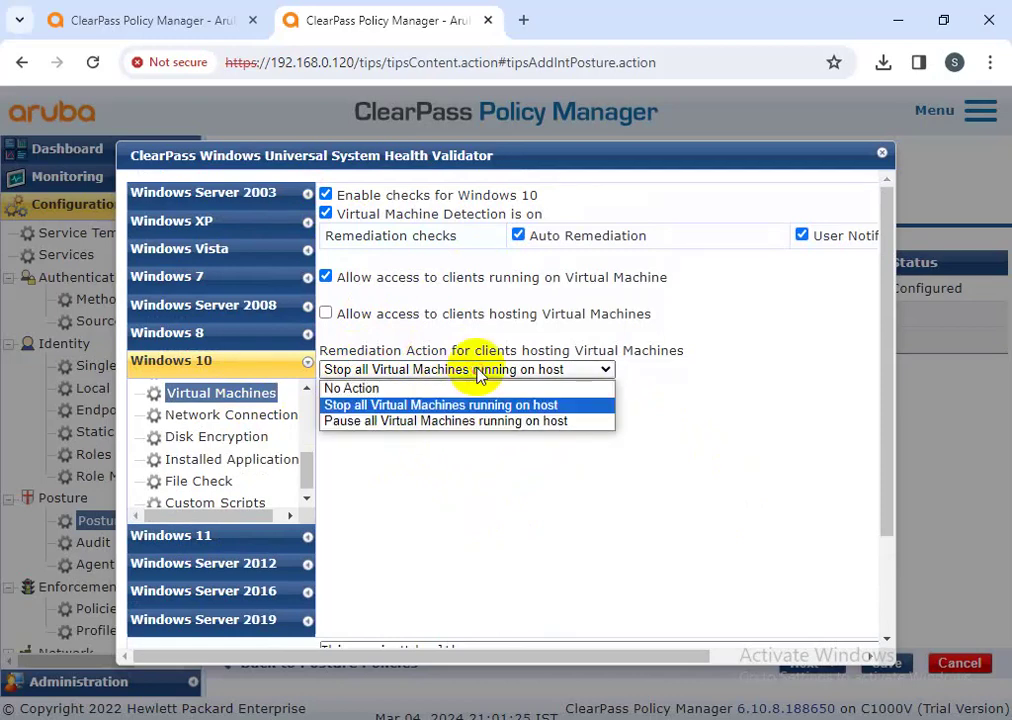
click(415, 425)
click(400, 368)
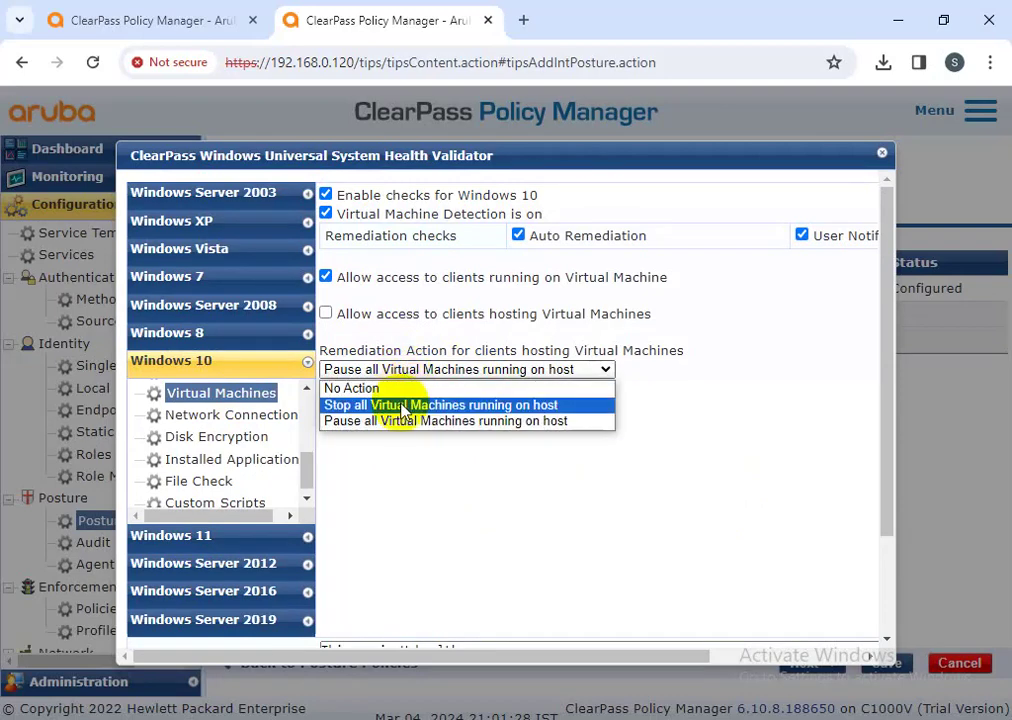
click(402, 406)
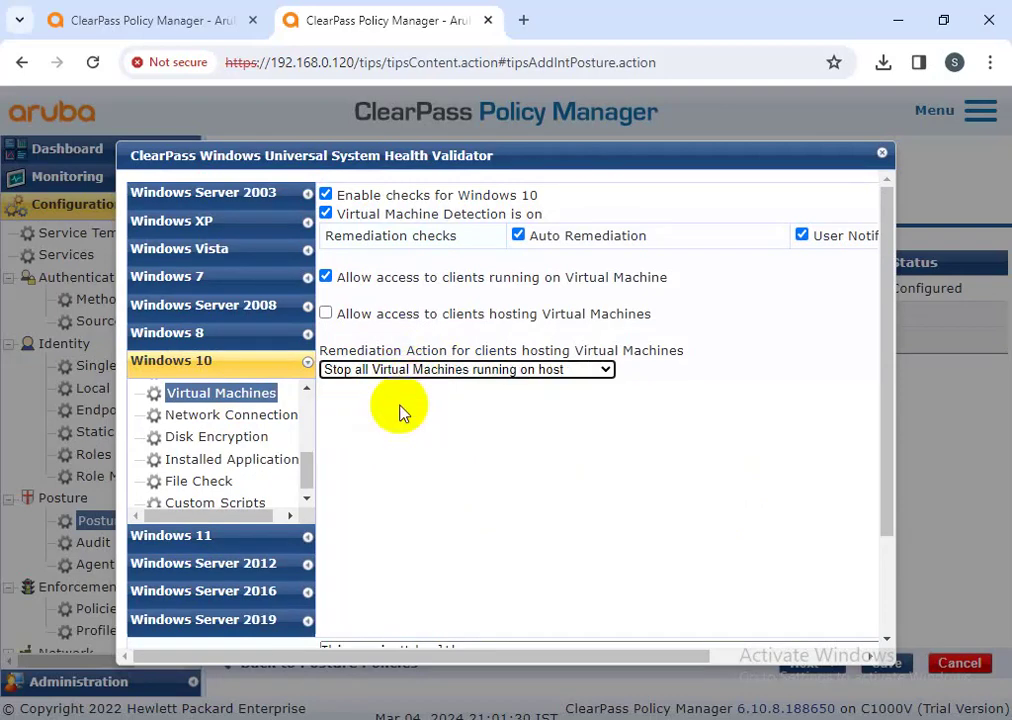
click(436, 375)
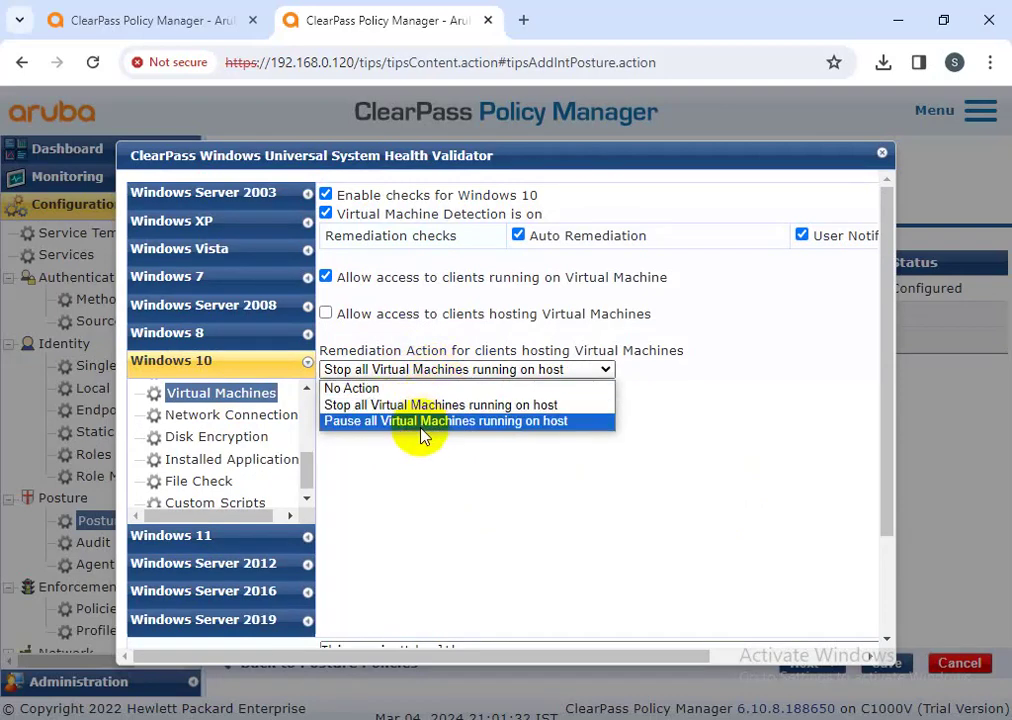
click(421, 407)
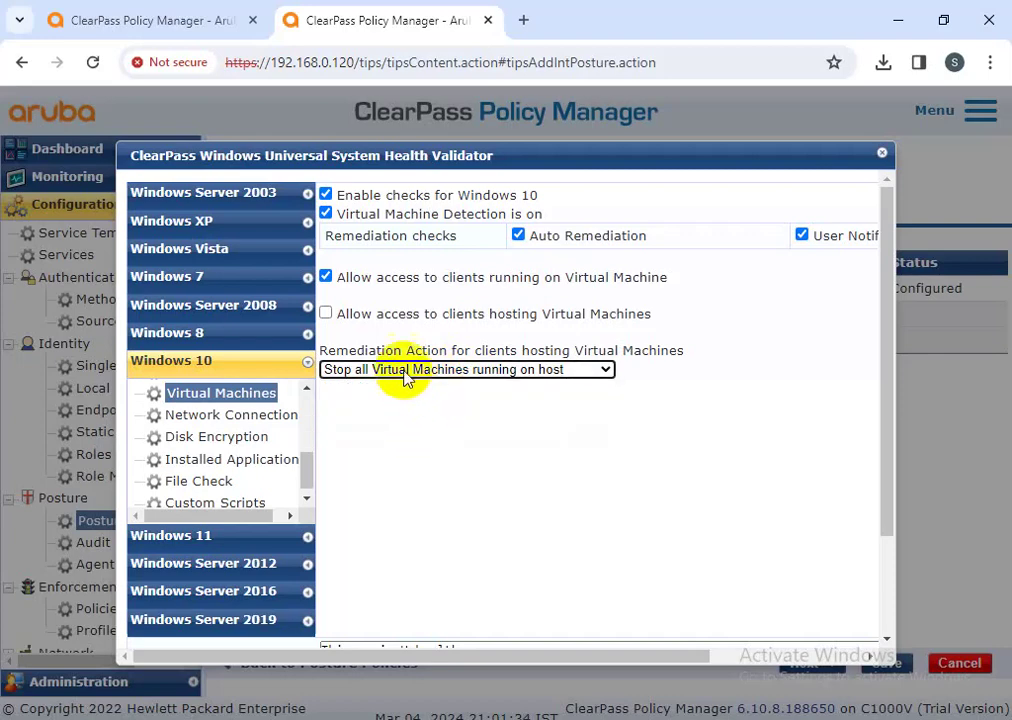
click(404, 372)
click(419, 407)
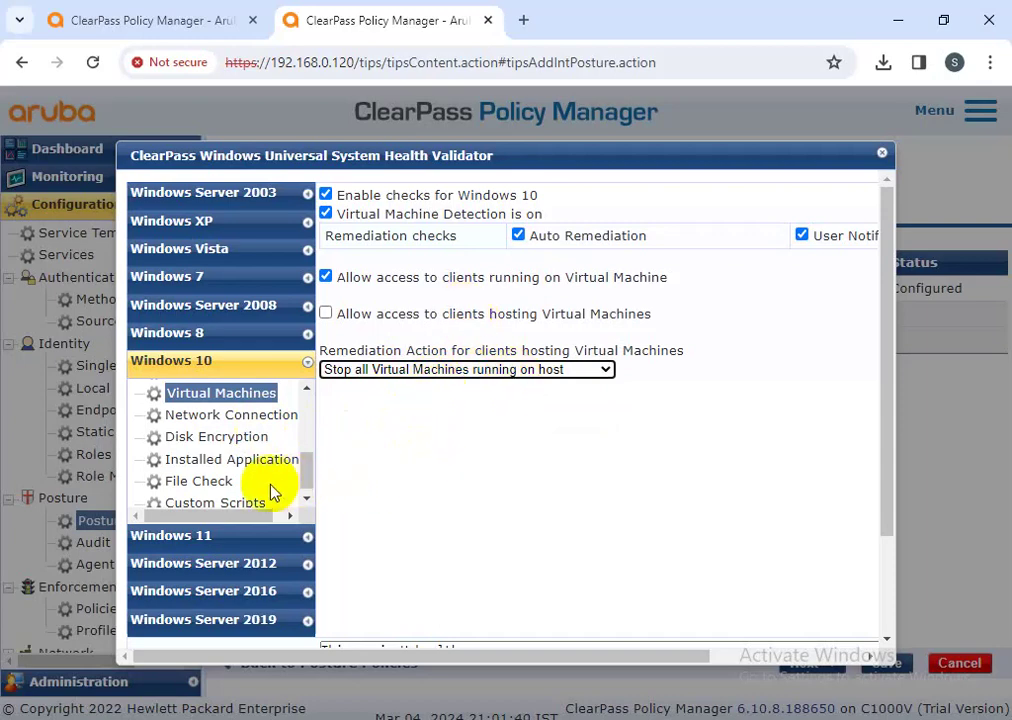
click(172, 415)
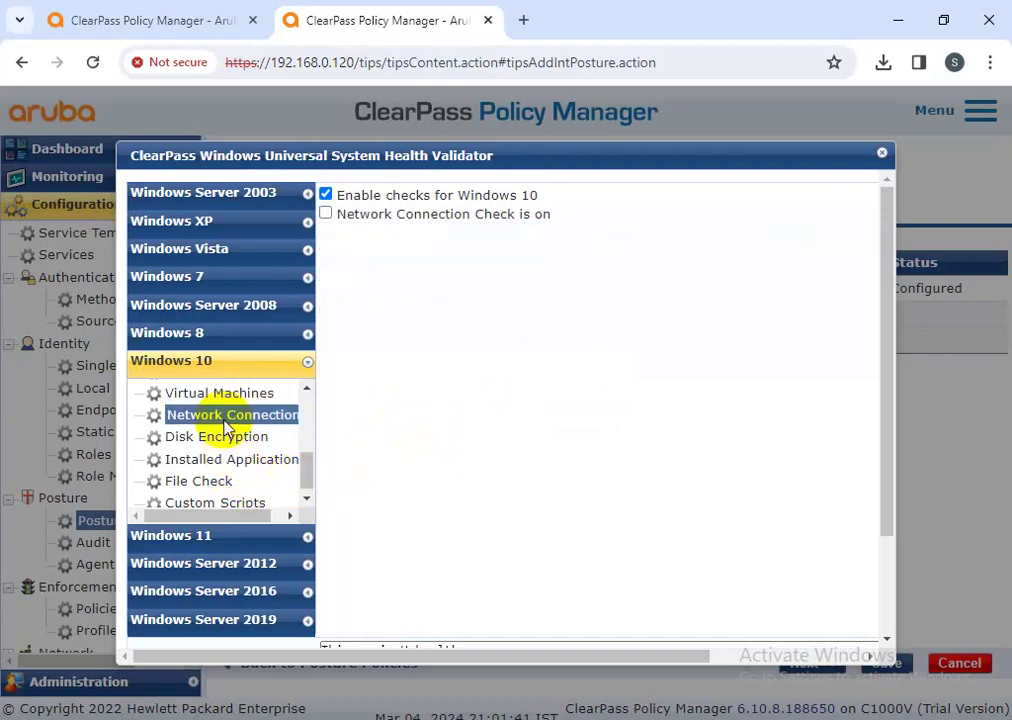
- Turn on the network connection check and disallow bridging, connection sharing and ad hoc wireless networks
click(485, 218)
click(325, 441)
click(325, 385)
click(325, 496)
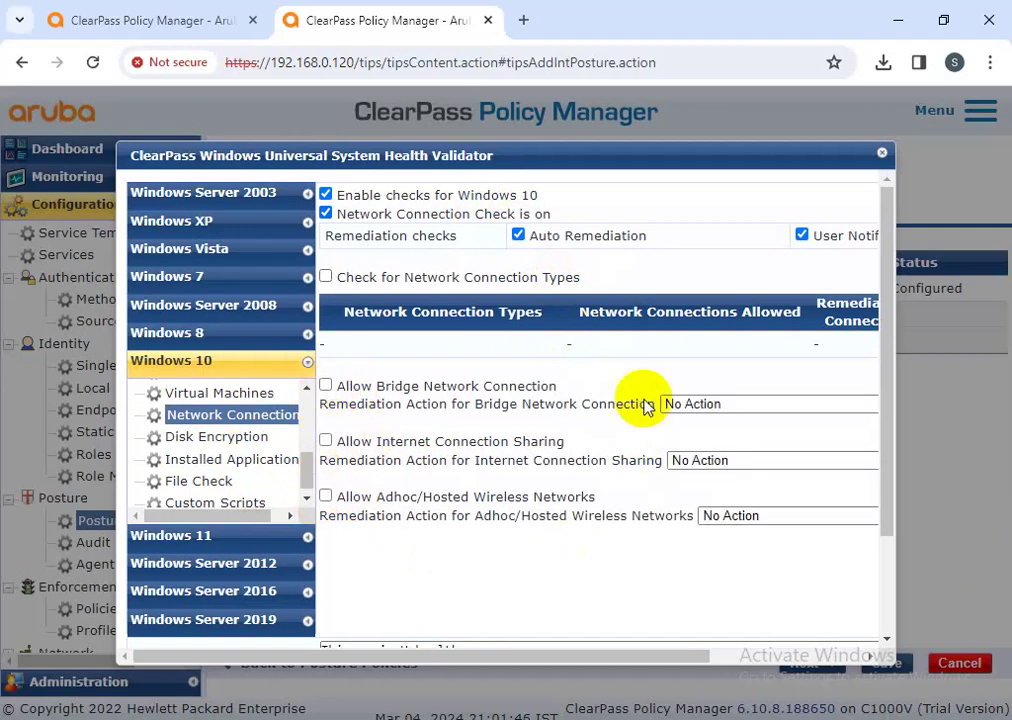
drag(628, 656, 728, 656)
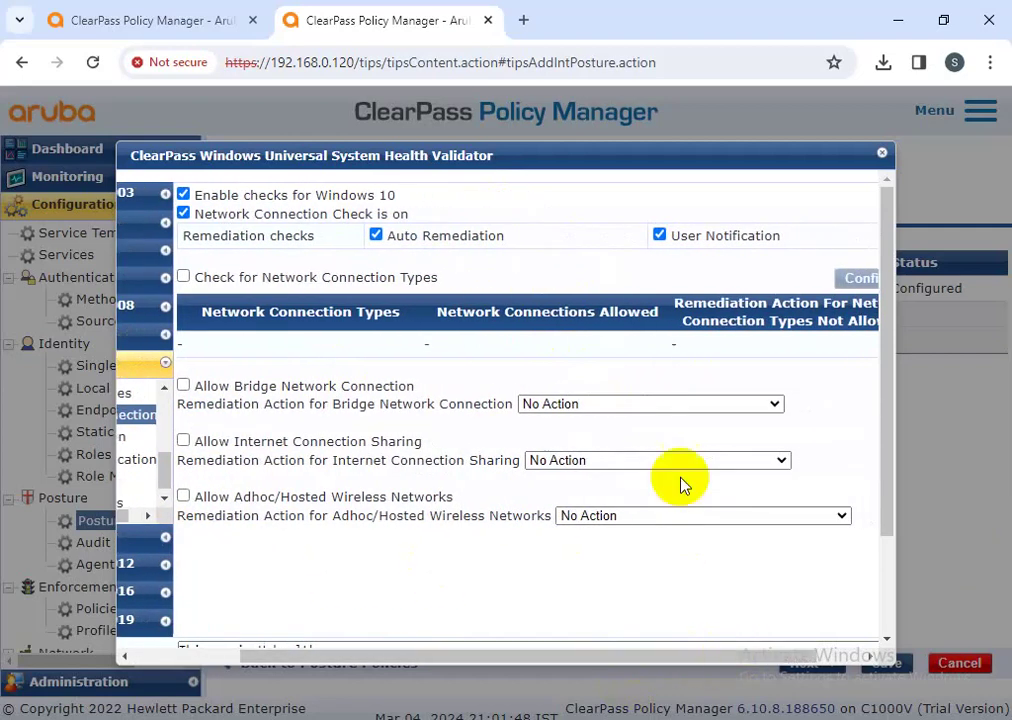
- Set remediations to disable bridge connections, disable connection sharing, and disconnect ad hoc/hosted wireless networks
click(672, 405)
click(549, 440)
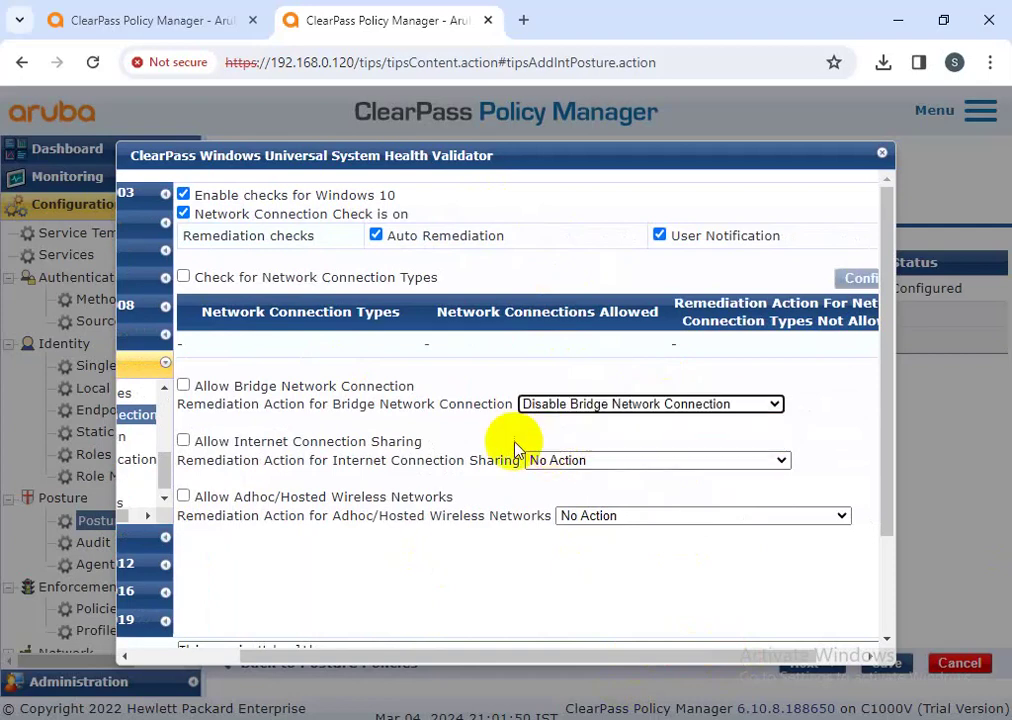
drag(501, 655, 415, 636)
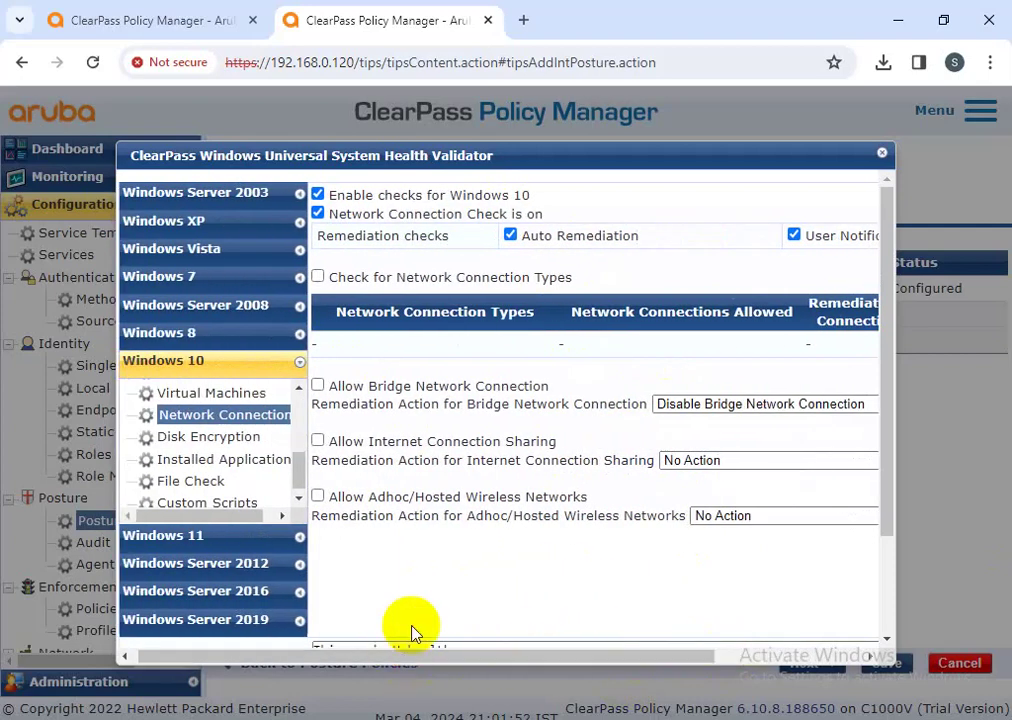
click(757, 462)
click(744, 496)
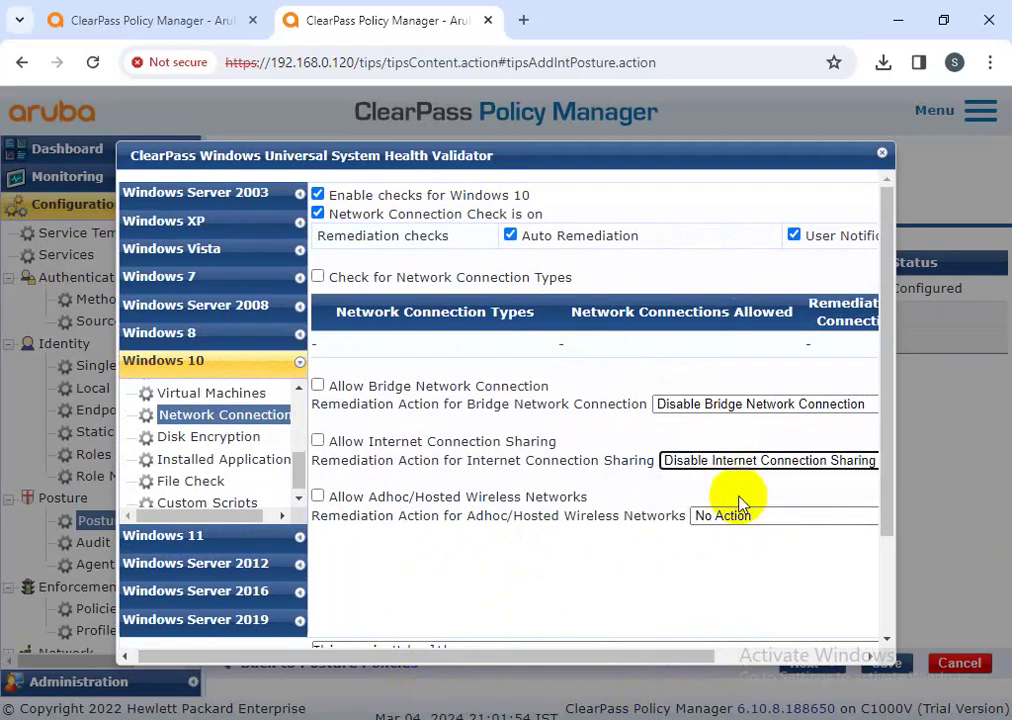
drag(641, 656, 707, 657)
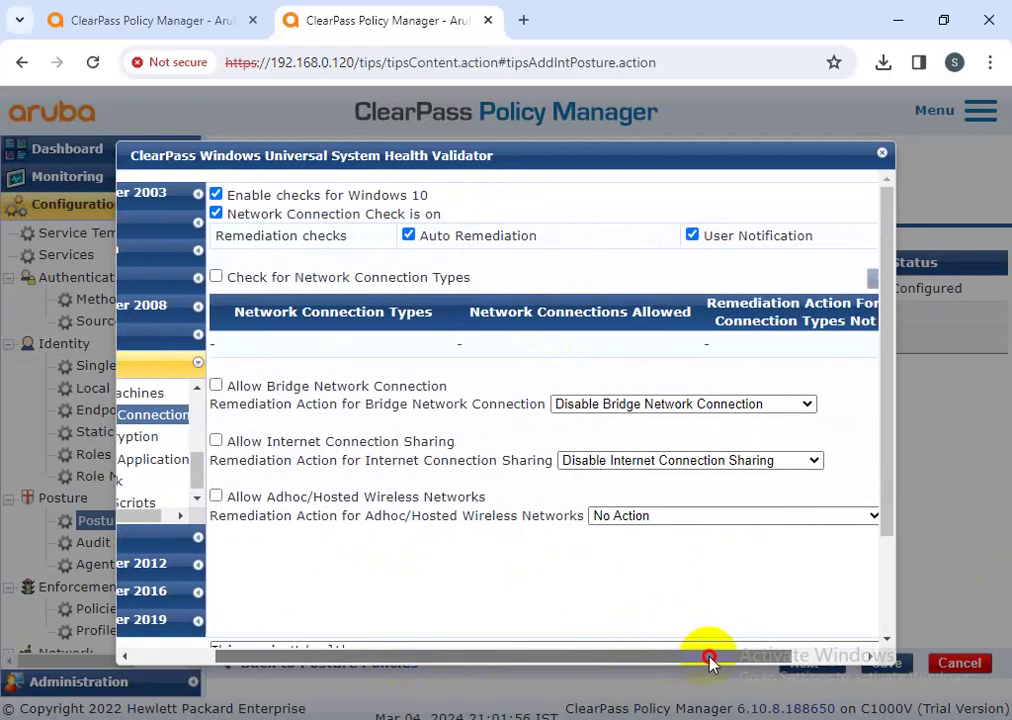
click(628, 518)
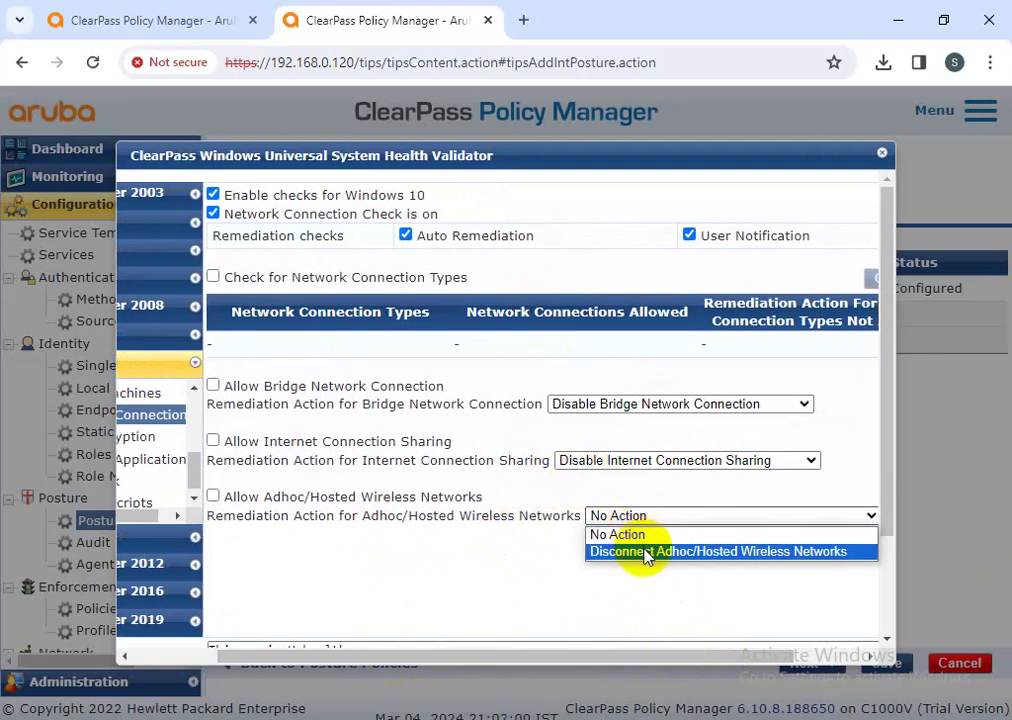
click(645, 553)
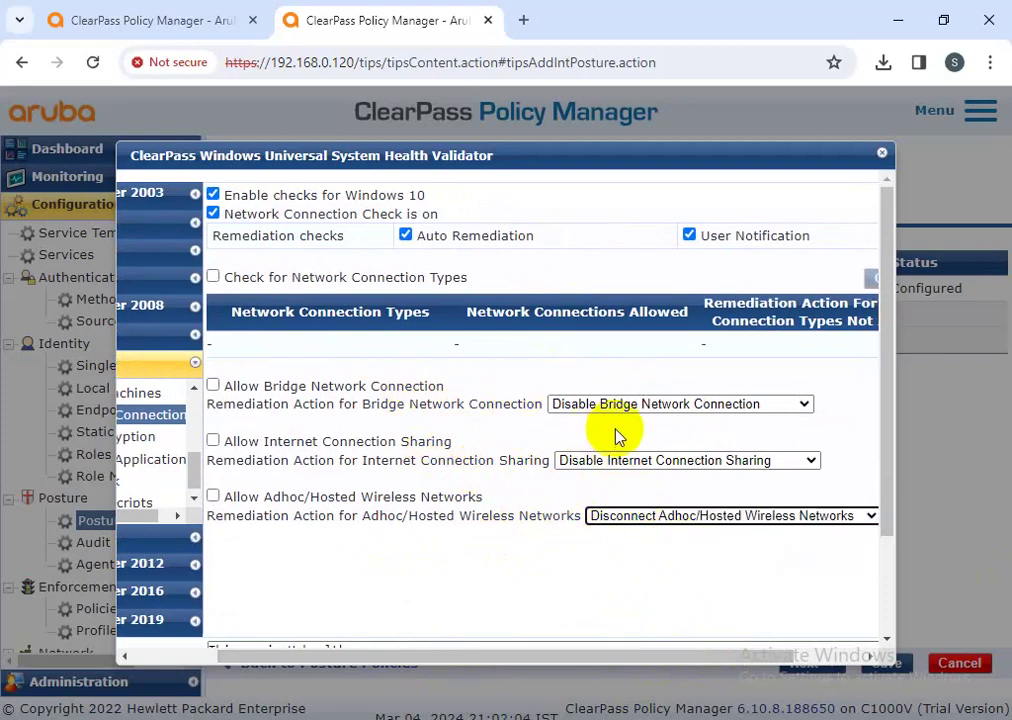
drag(673, 661, 622, 666)
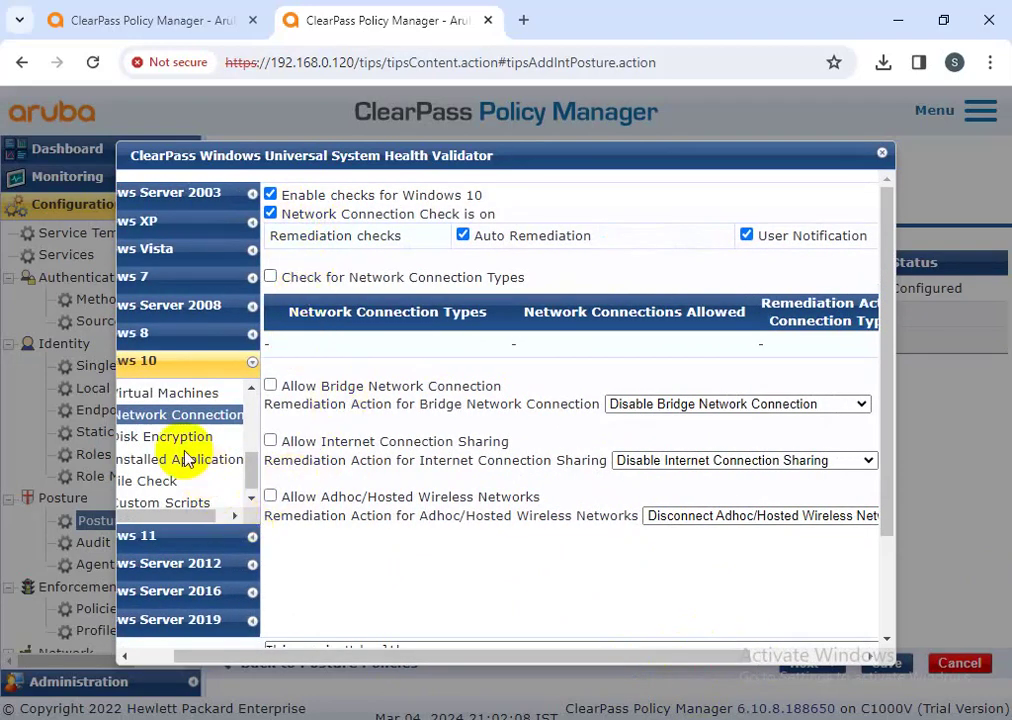
click(186, 438)
- Enable the disk encryption check and add AVG Business, version 13.00, on the System Root Drive
click(388, 215)
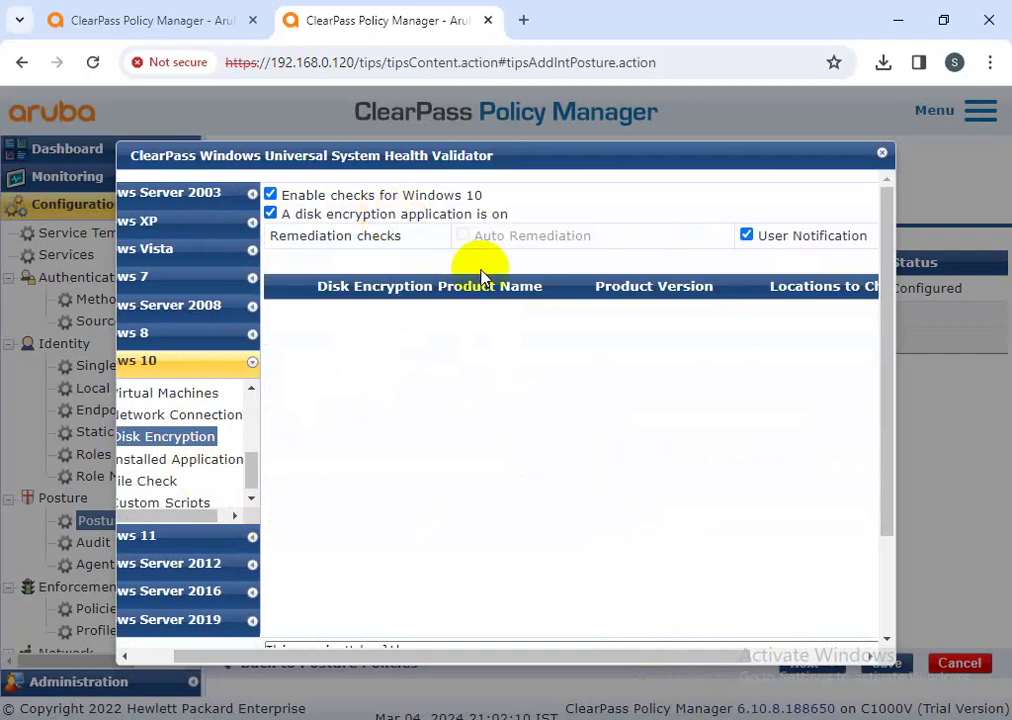
drag(583, 662, 693, 662)
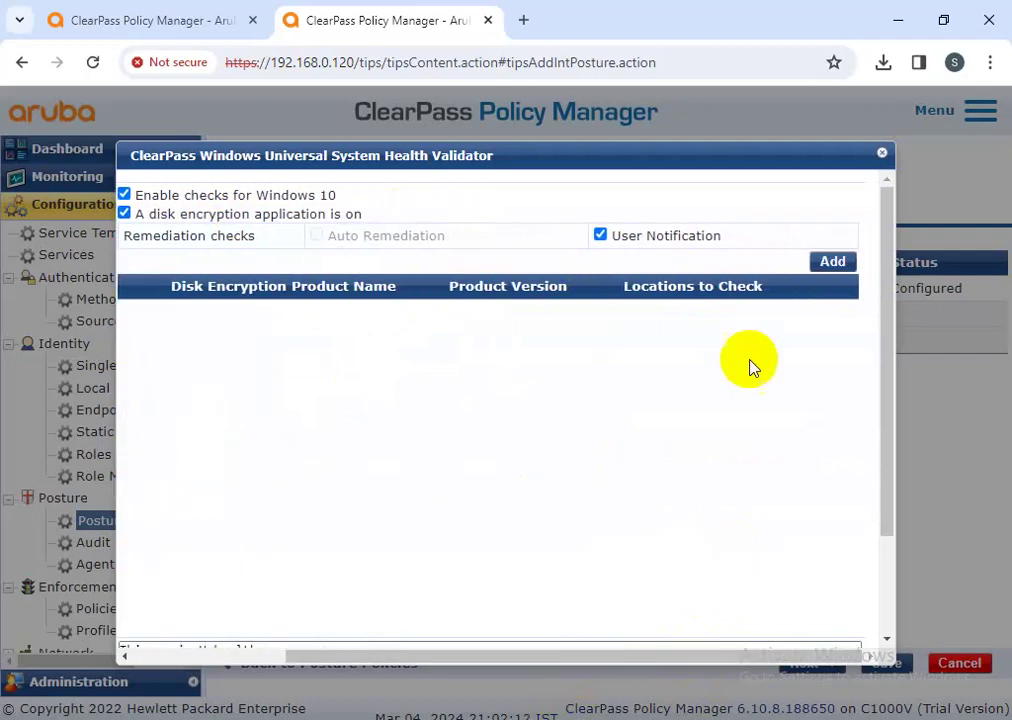
click(818, 264)
click(445, 267)
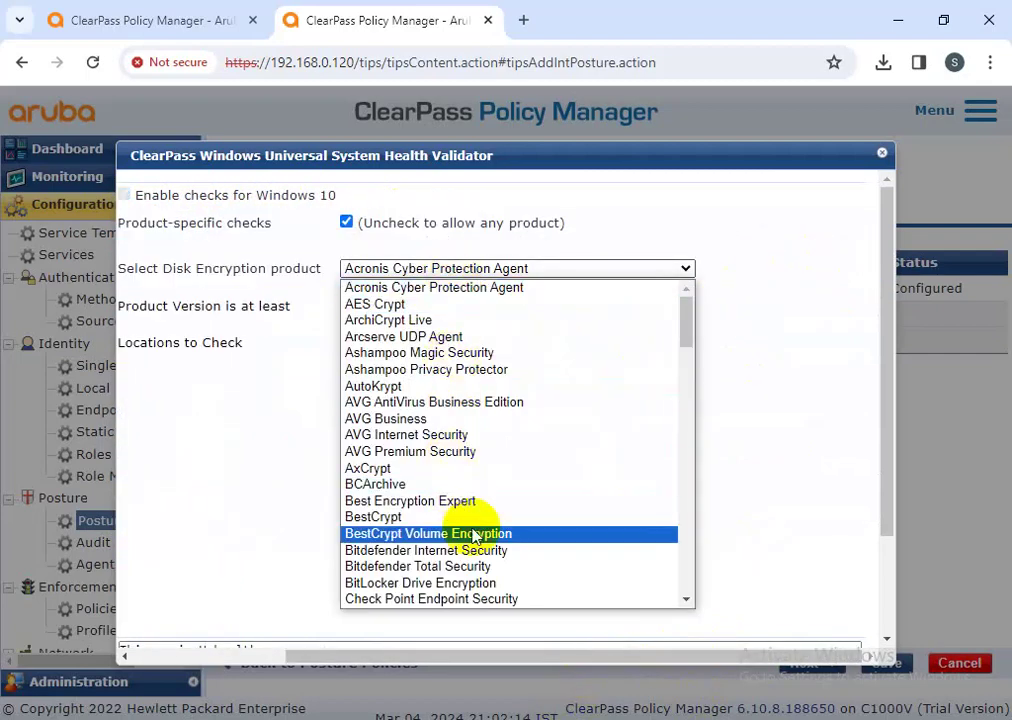
click(388, 419)
click(384, 305)
click(452, 355)
click(405, 344)
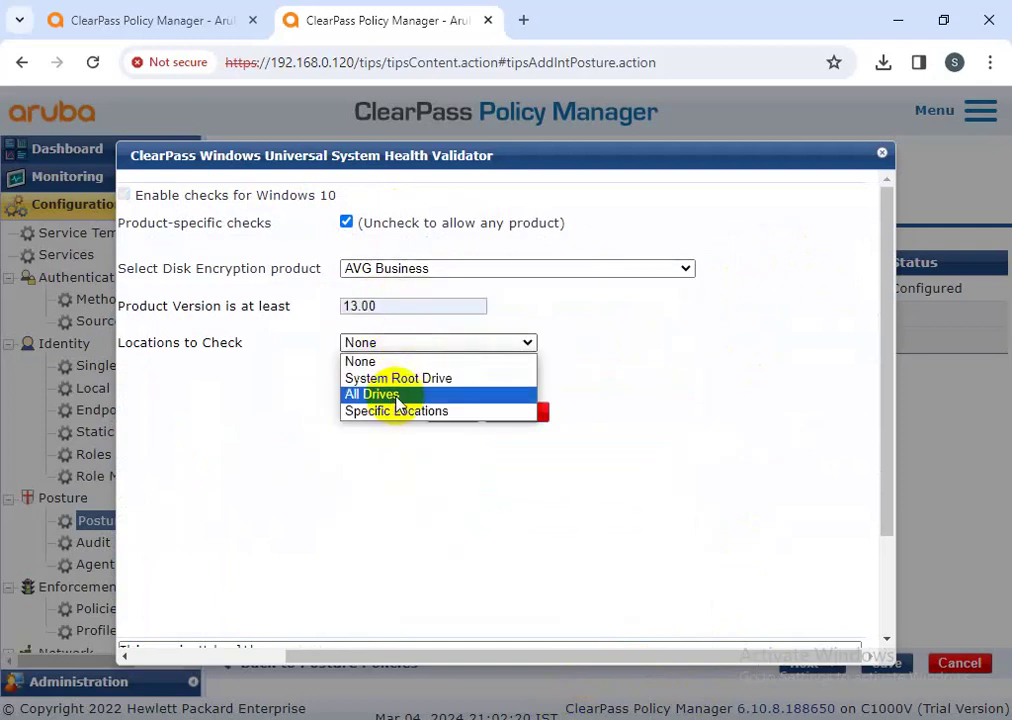
click(398, 379)
click(444, 413)
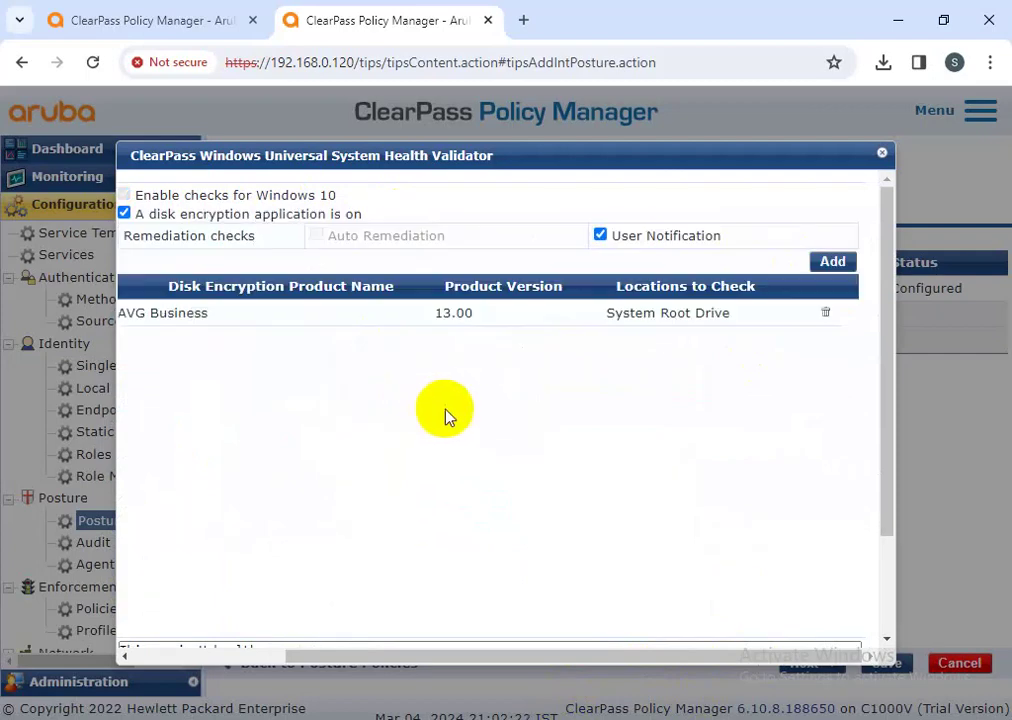
drag(621, 660, 429, 657)
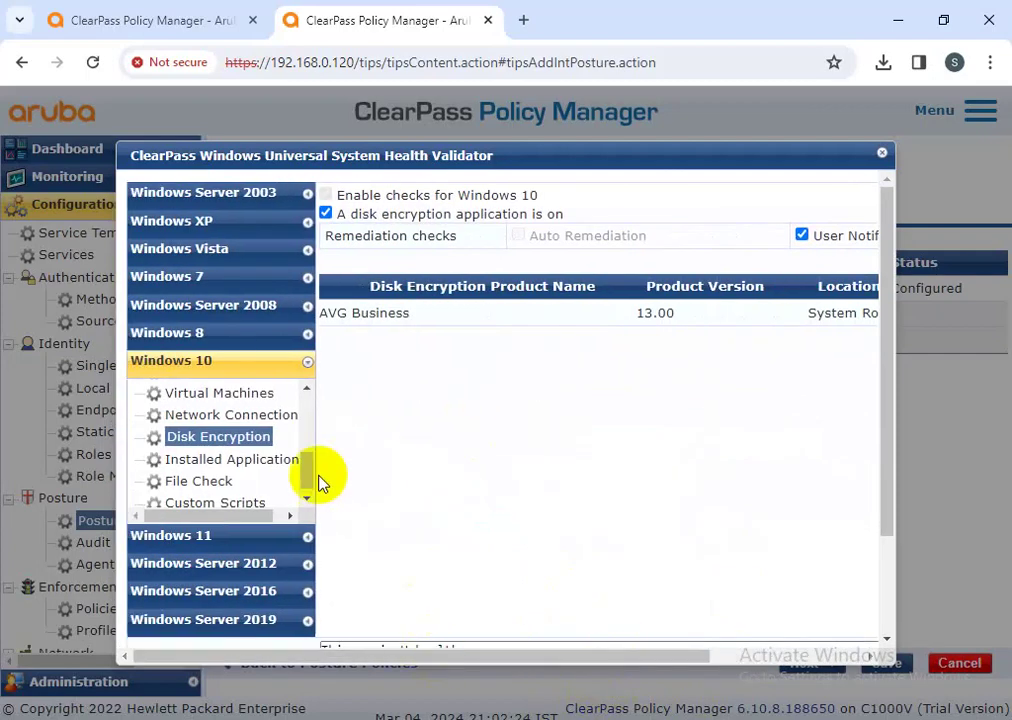
- Turn on the Windows 10 installed applications check
click(248, 462)
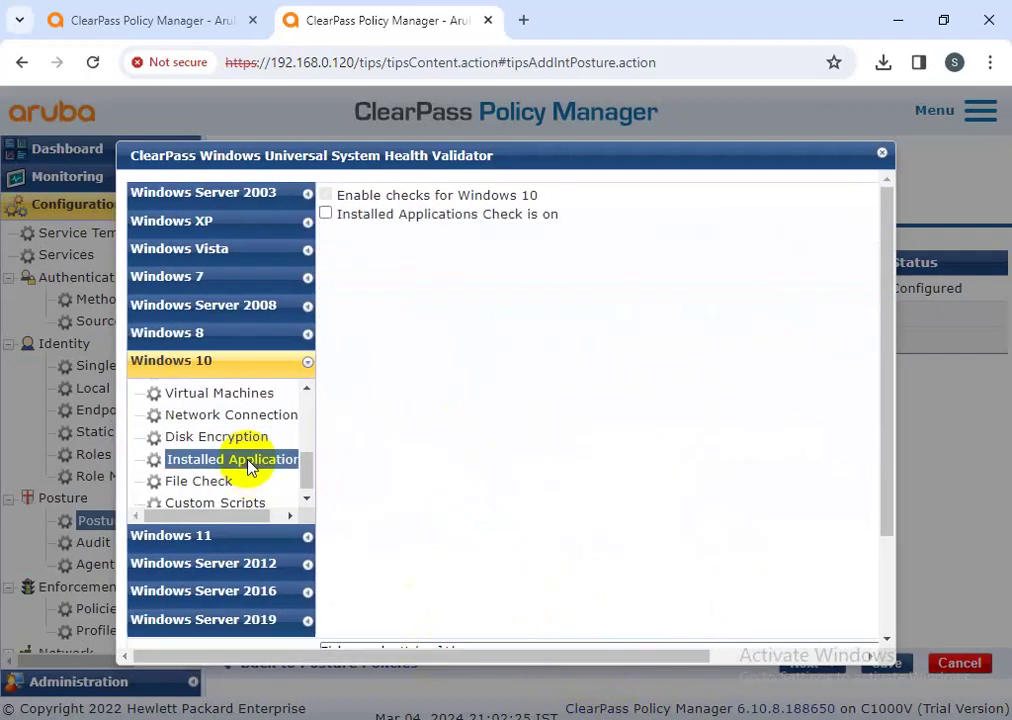
click(414, 216)
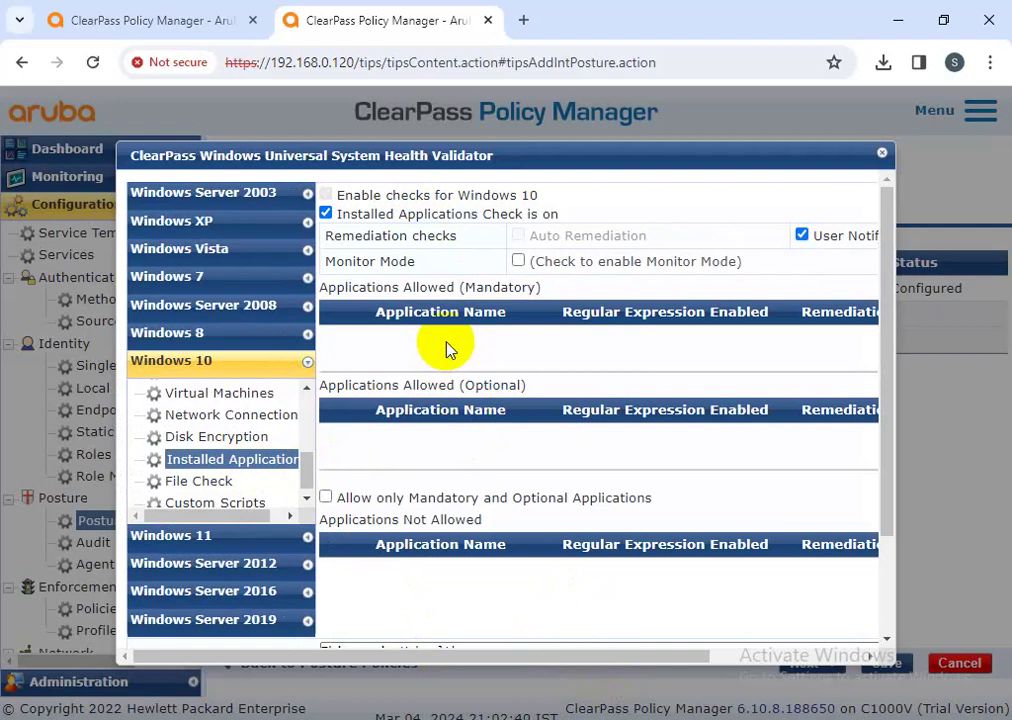
drag(540, 287, 318, 286)
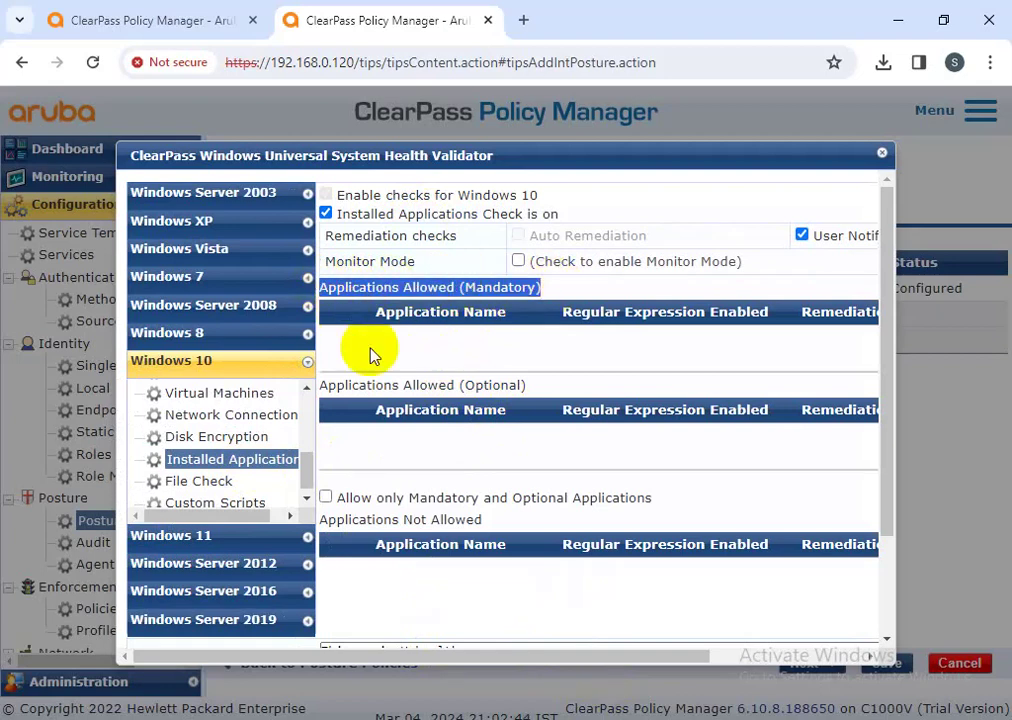
drag(515, 657, 669, 655)
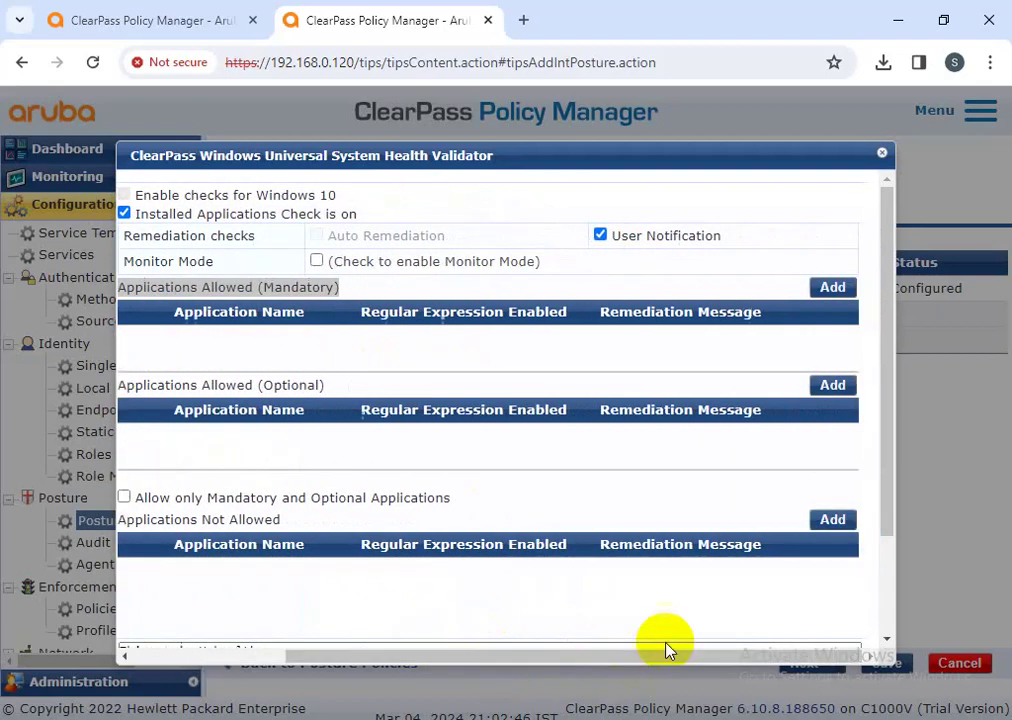
- Add a mandatory ClearPass application entry with regex matching on and remediation message 'test'
click(829, 290)
click(418, 228)
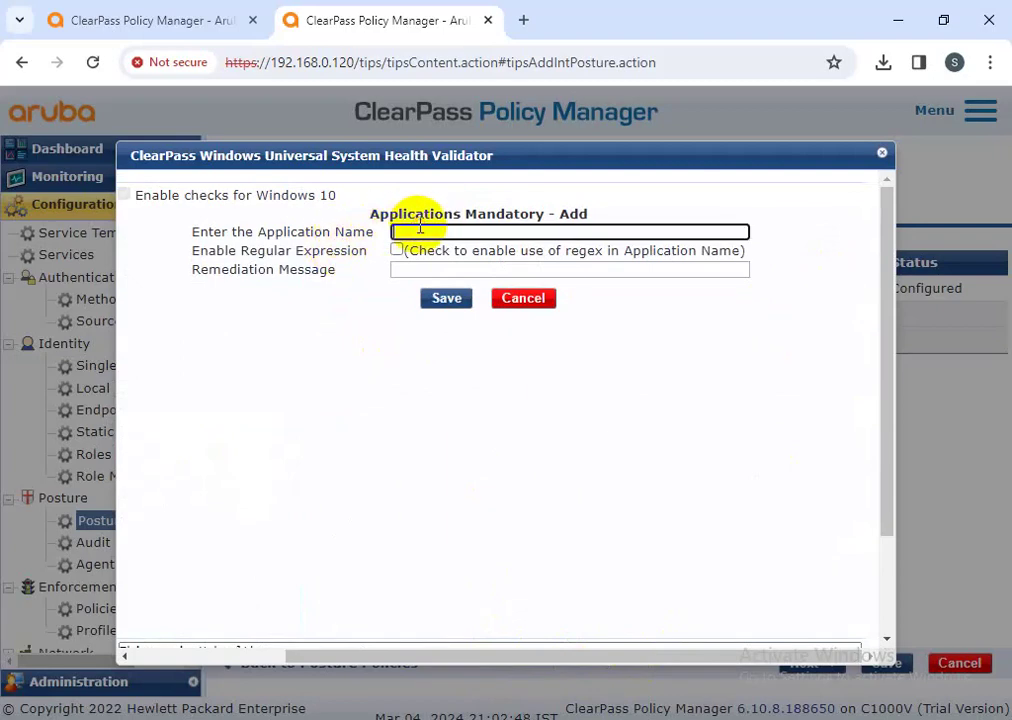
click(517, 276)
click(397, 250)
click(405, 270)
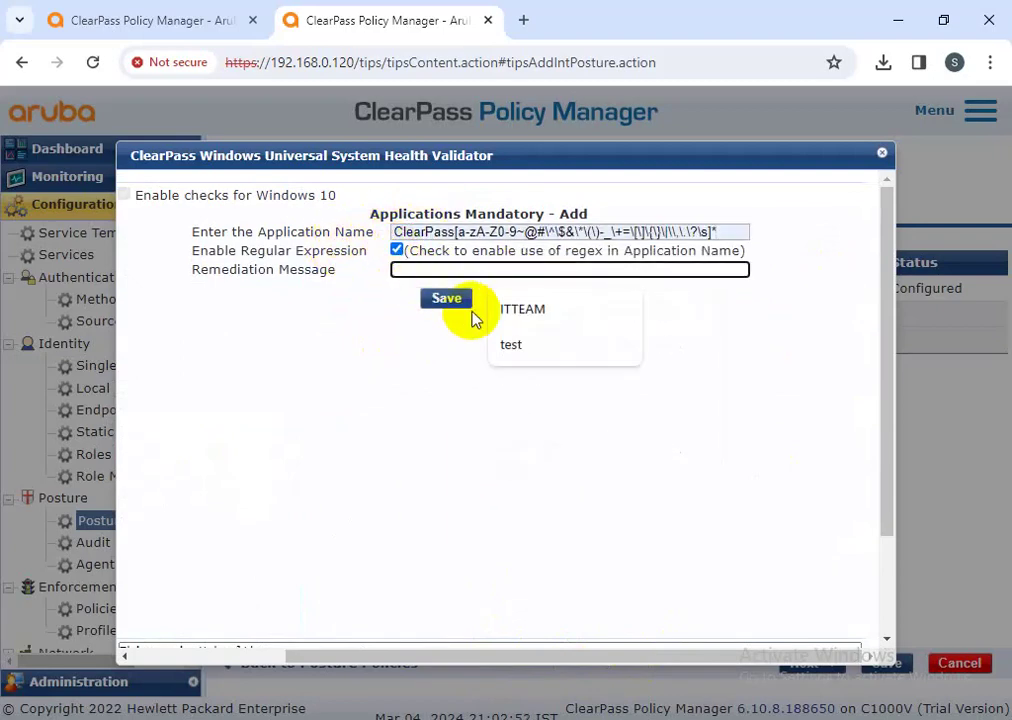
click(515, 345)
click(446, 298)
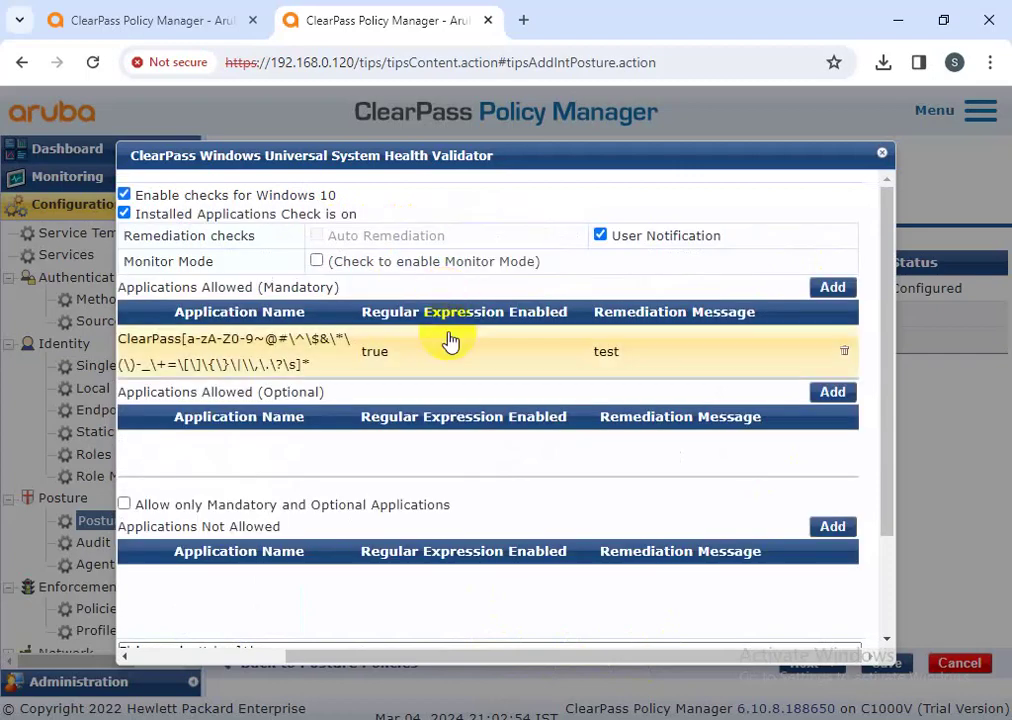
drag(562, 661, 400, 660)
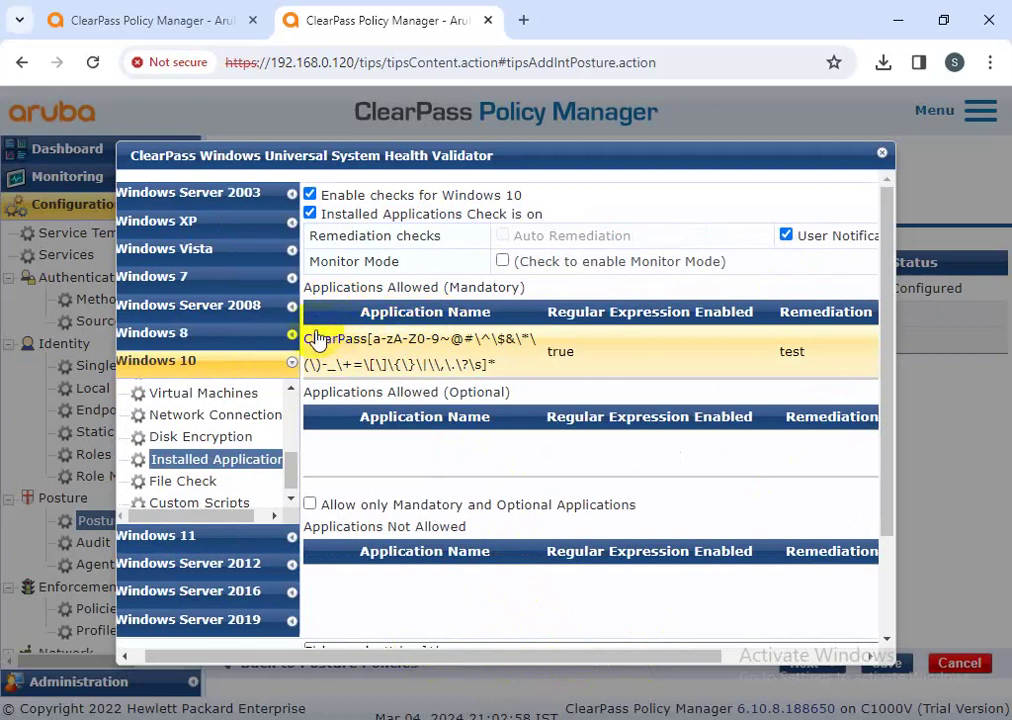
- Reopen the ClearPass entry twice for review and cancel without changes
click(483, 366)
click(724, 300)
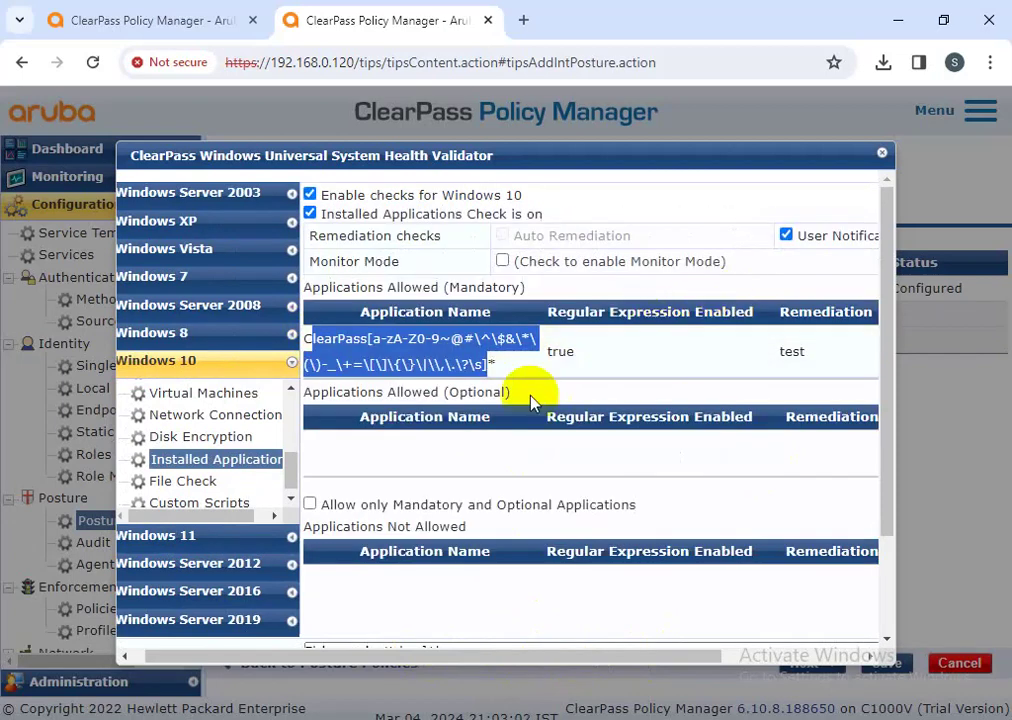
click(513, 375)
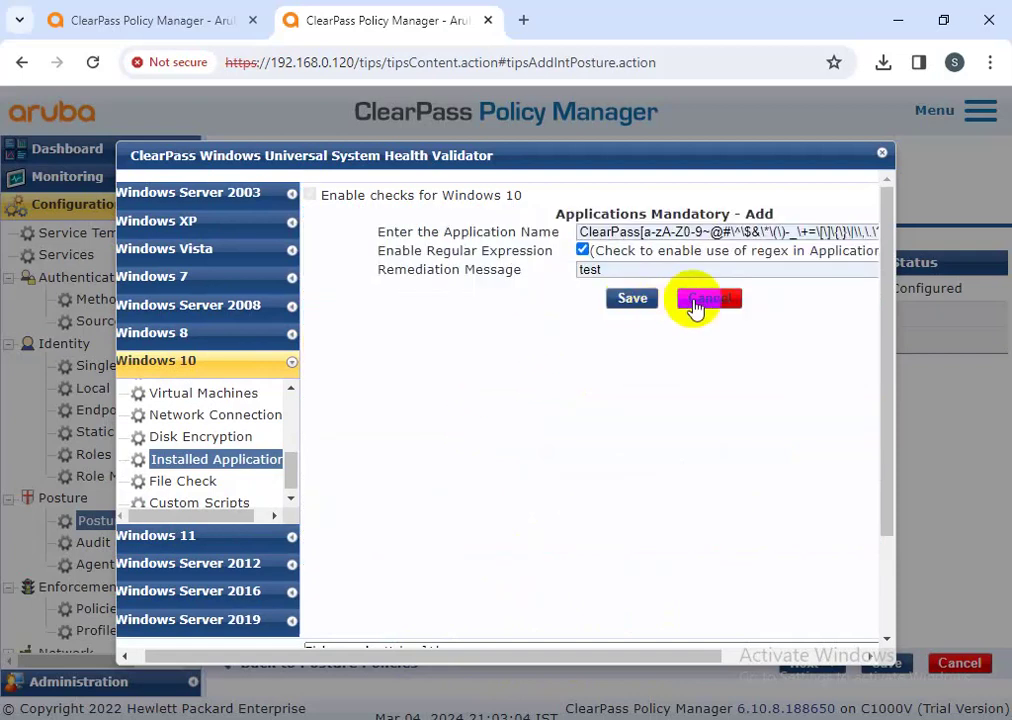
click(700, 300)
drag(603, 663, 684, 666)
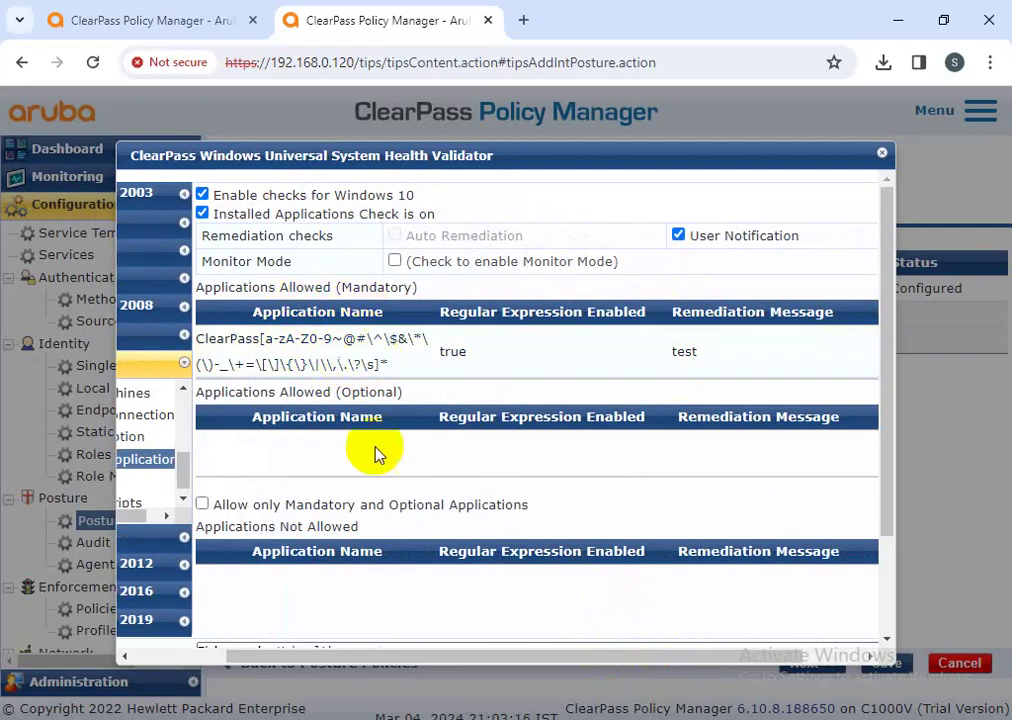
drag(512, 664, 391, 503)
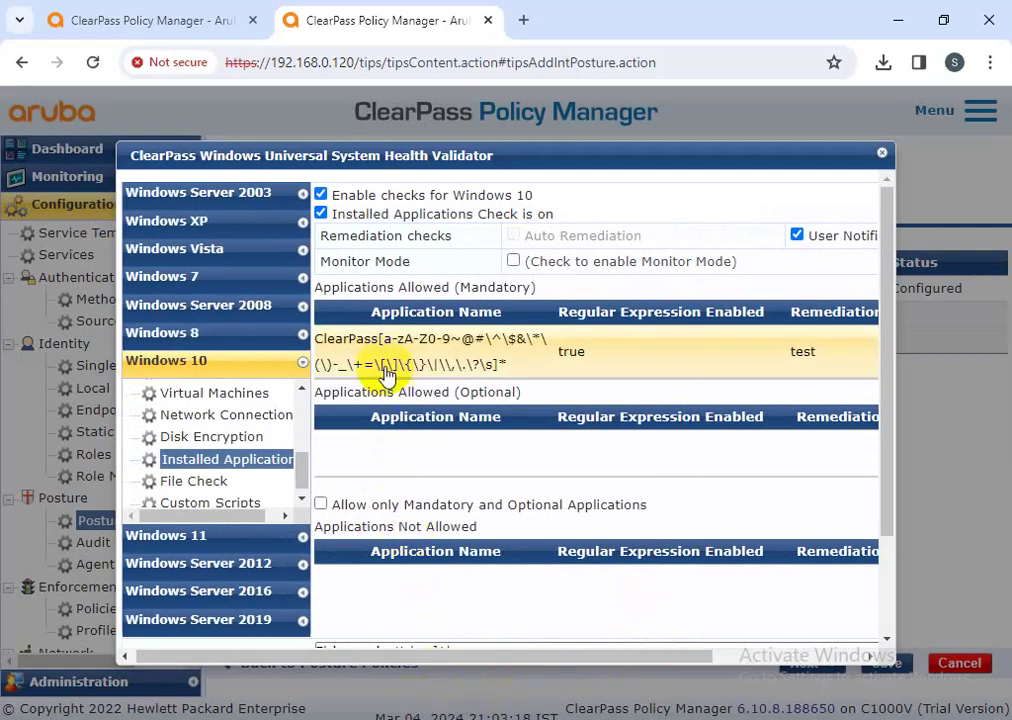
drag(314, 391, 522, 392)
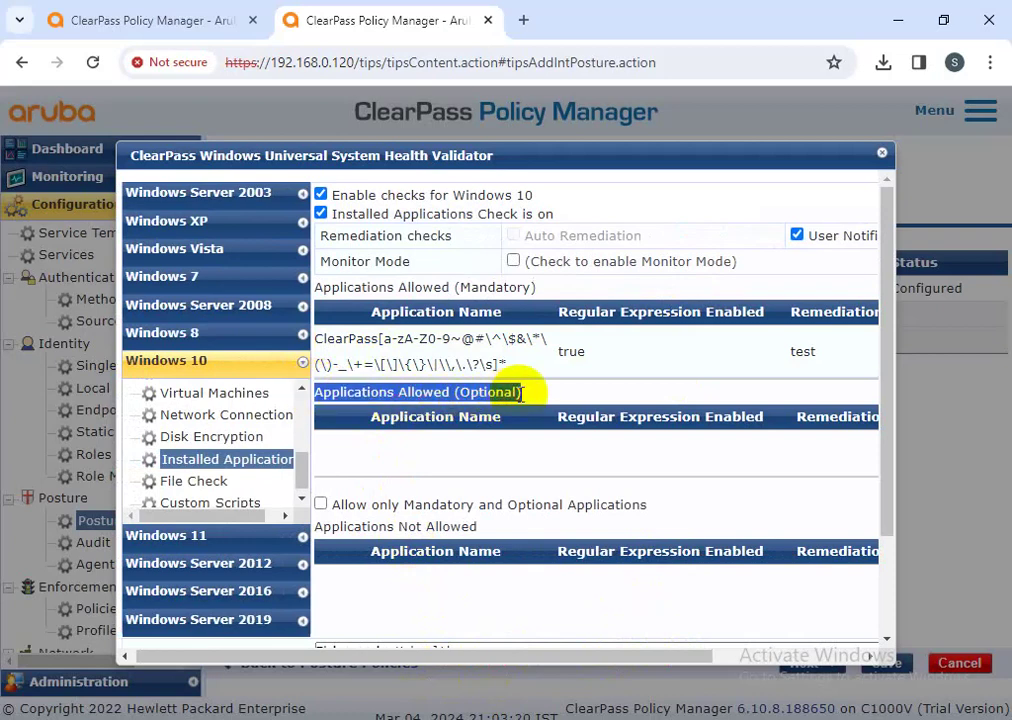
drag(560, 662, 791, 648)
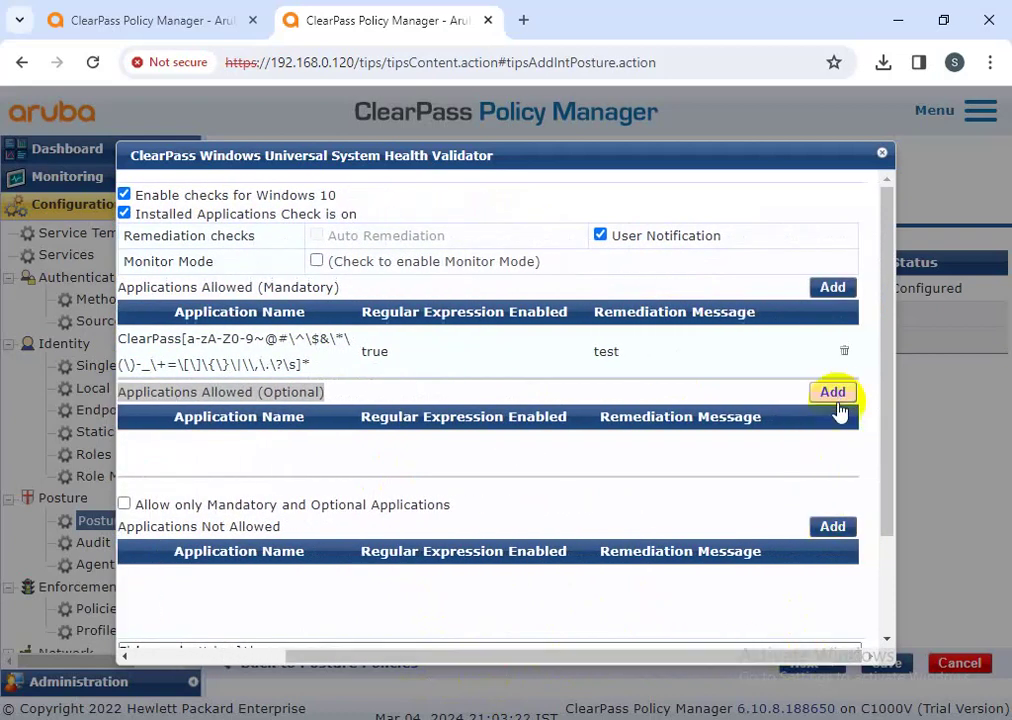
- Add ABBYY, chosen from previously used application names, under Applications Allowed (Optional)
click(833, 392)
click(395, 233)
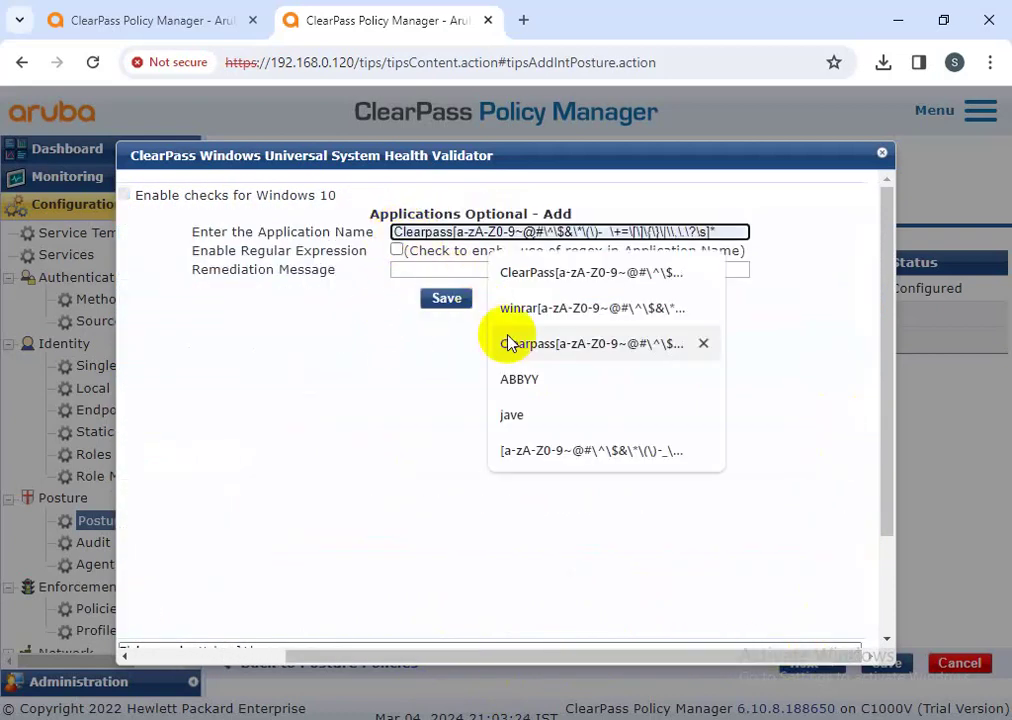
click(530, 382)
click(443, 297)
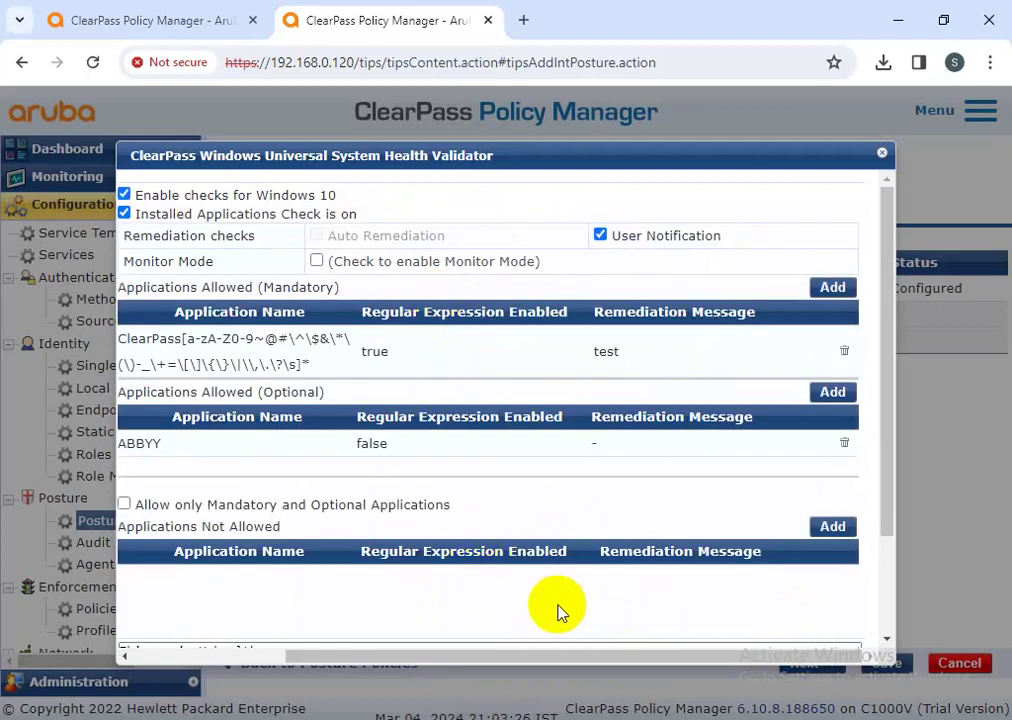
drag(575, 655, 470, 660)
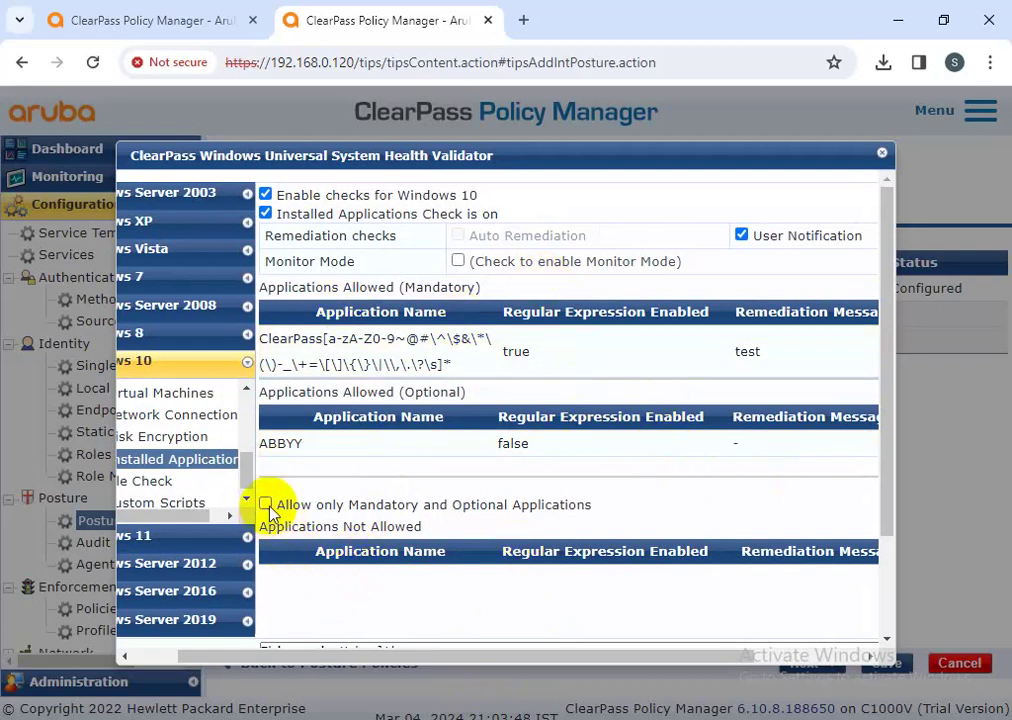
- Allow only mandatory and optional applications, and reduce the ClearPass entry to a plain name without regex
click(266, 504)
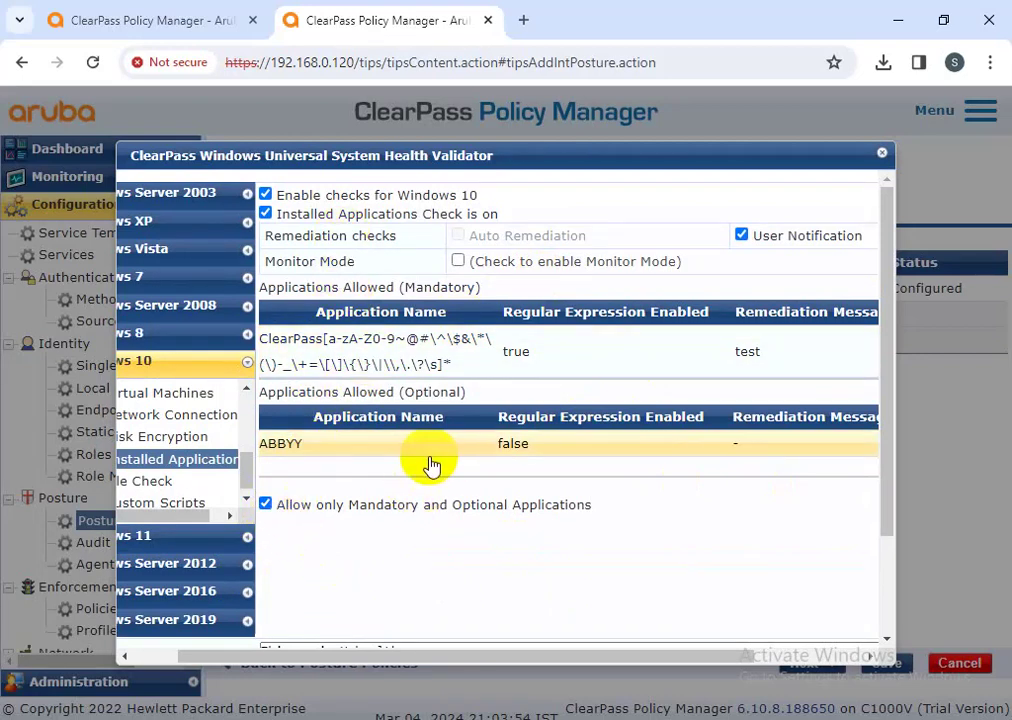
click(403, 360)
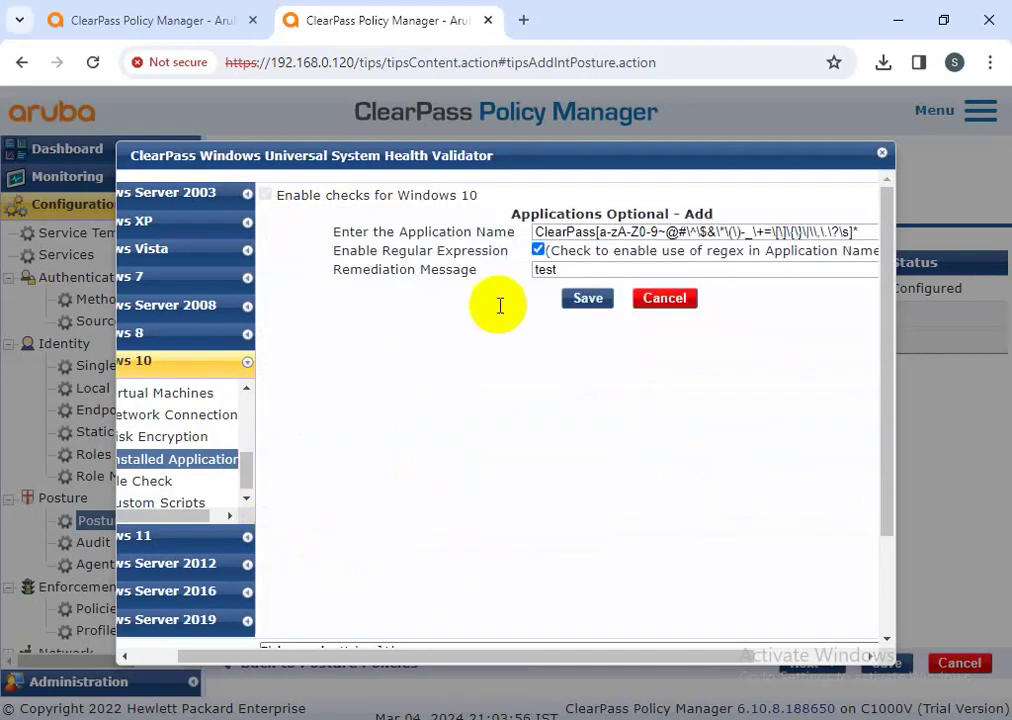
drag(540, 662, 673, 662)
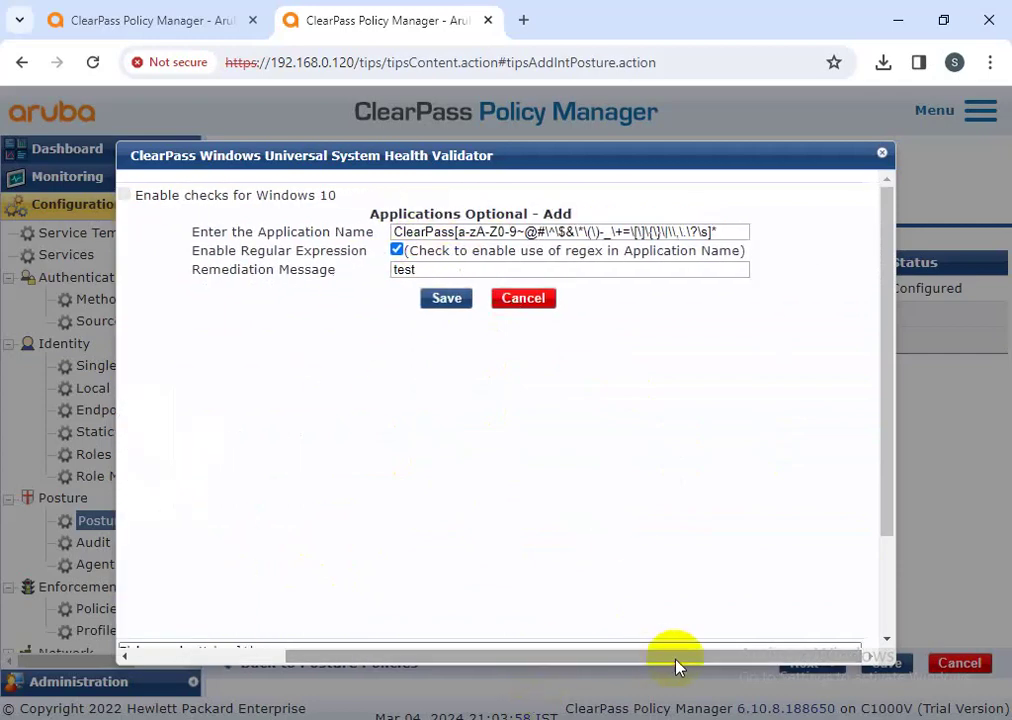
drag(734, 231, 397, 234)
drag(716, 232, 462, 232)
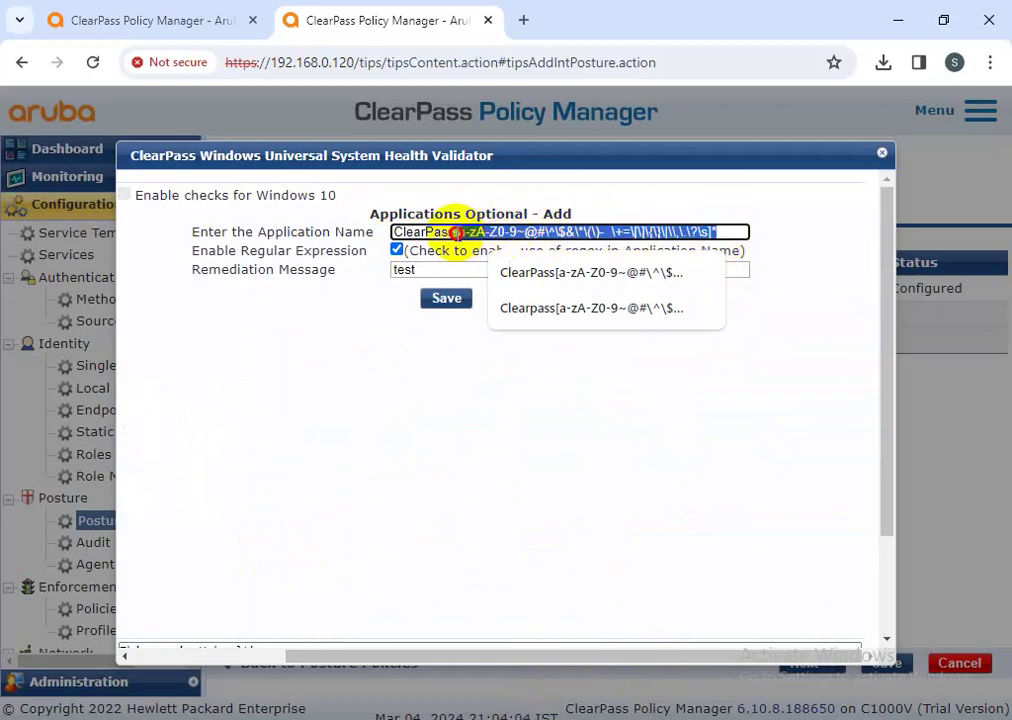
key(BackSpace)
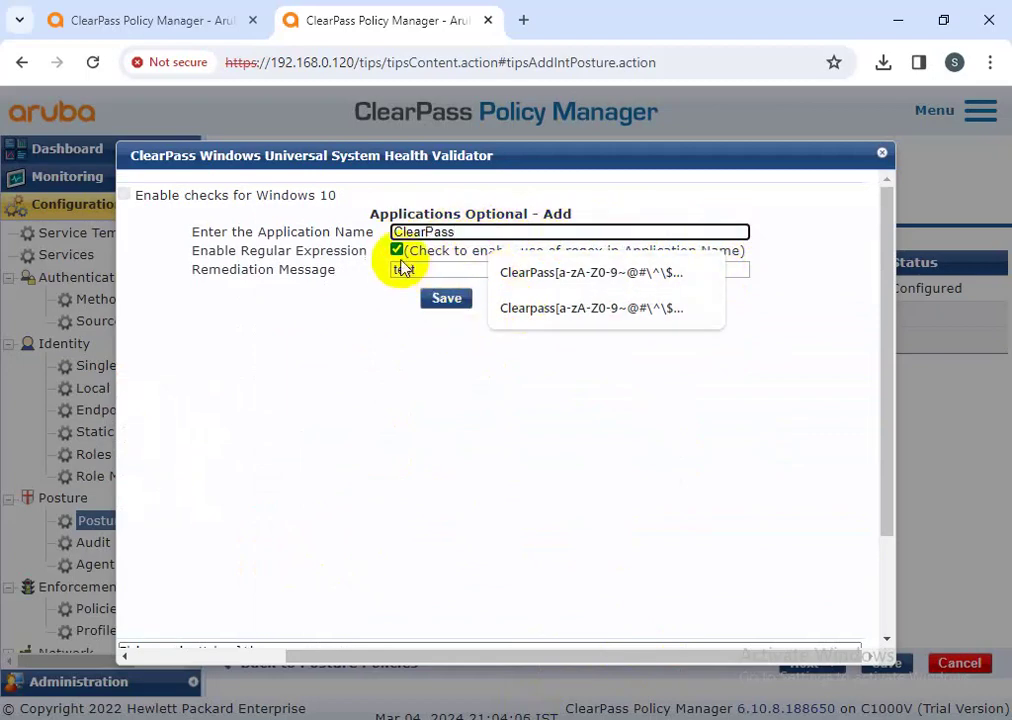
click(397, 250)
click(444, 300)
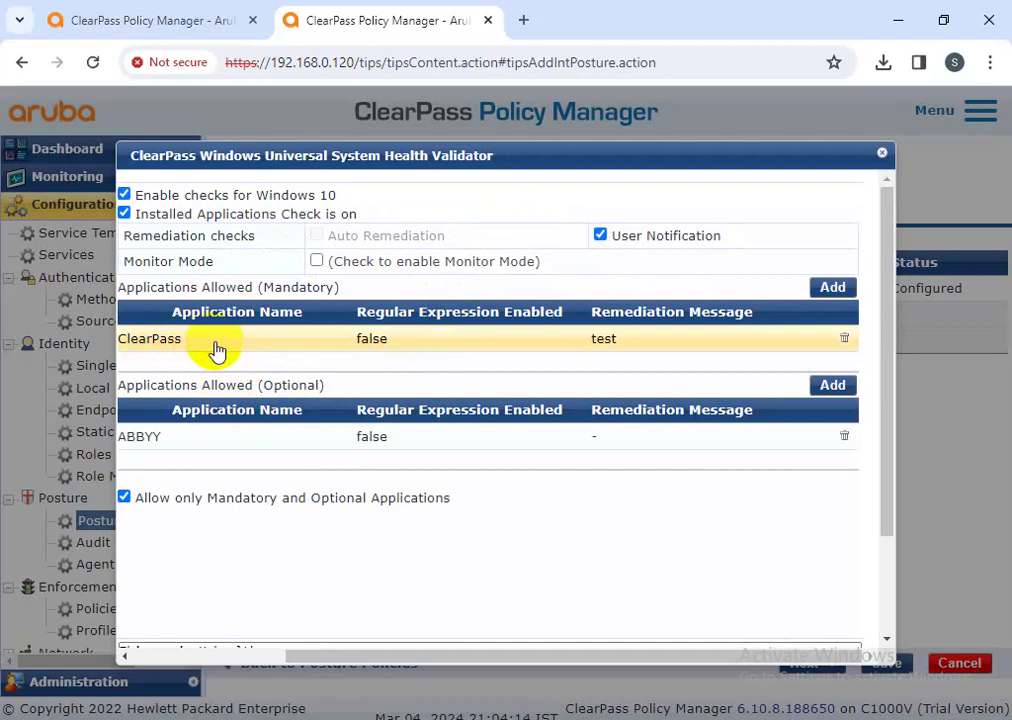
- Restore the full ClearPass regex name with regular expression matching turned back on
click(829, 292)
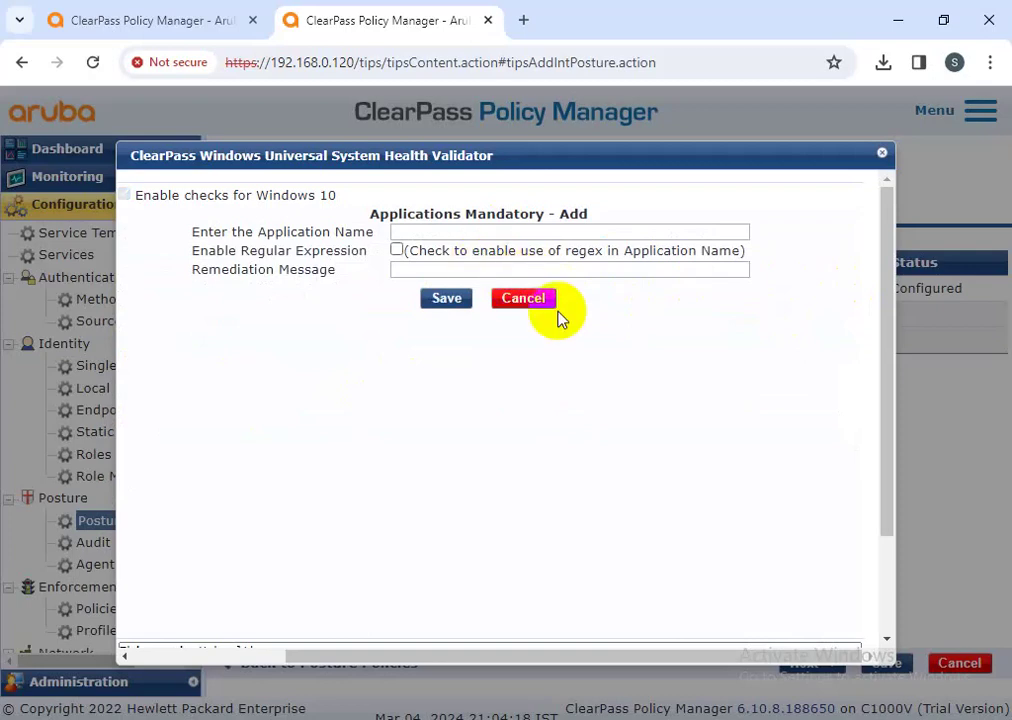
click(533, 312)
click(258, 340)
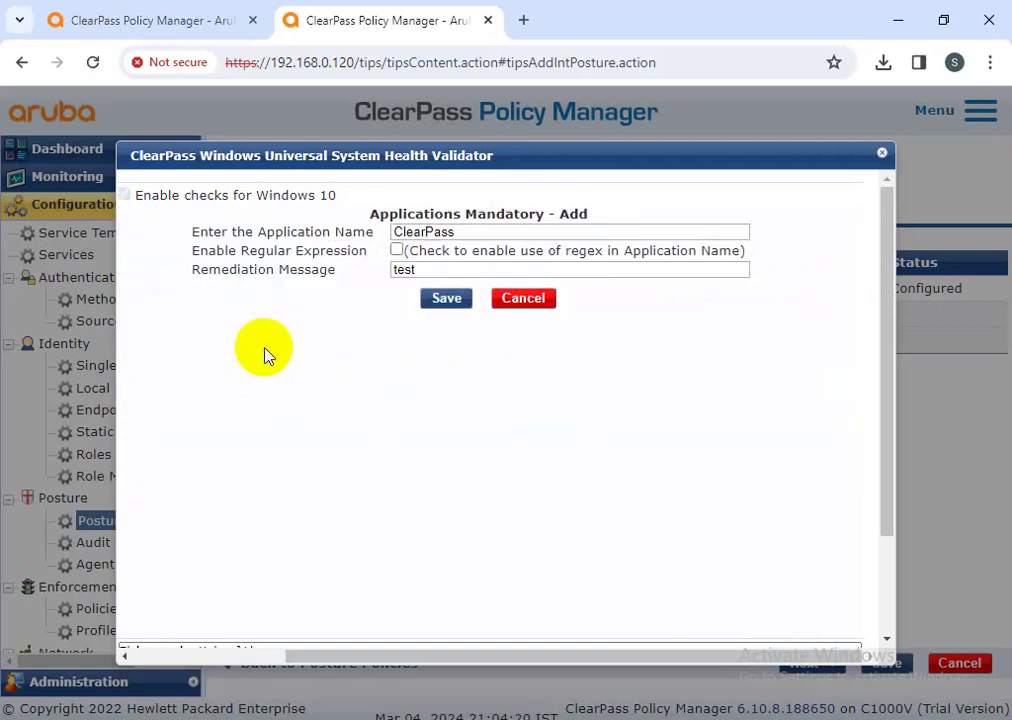
click(490, 233)
click(542, 274)
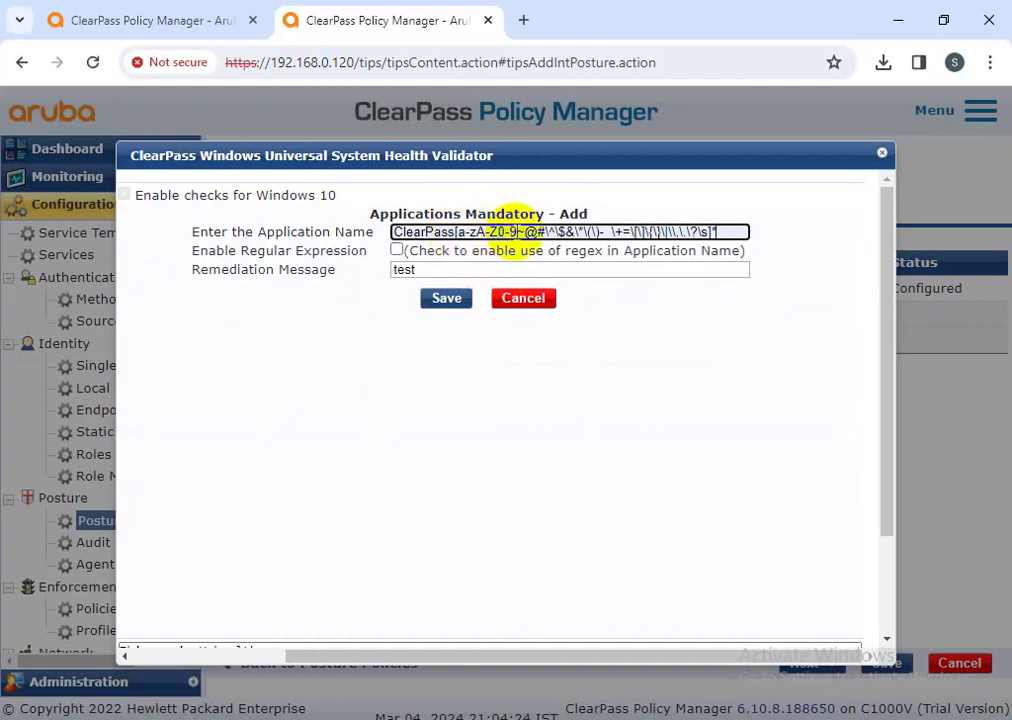
click(398, 251)
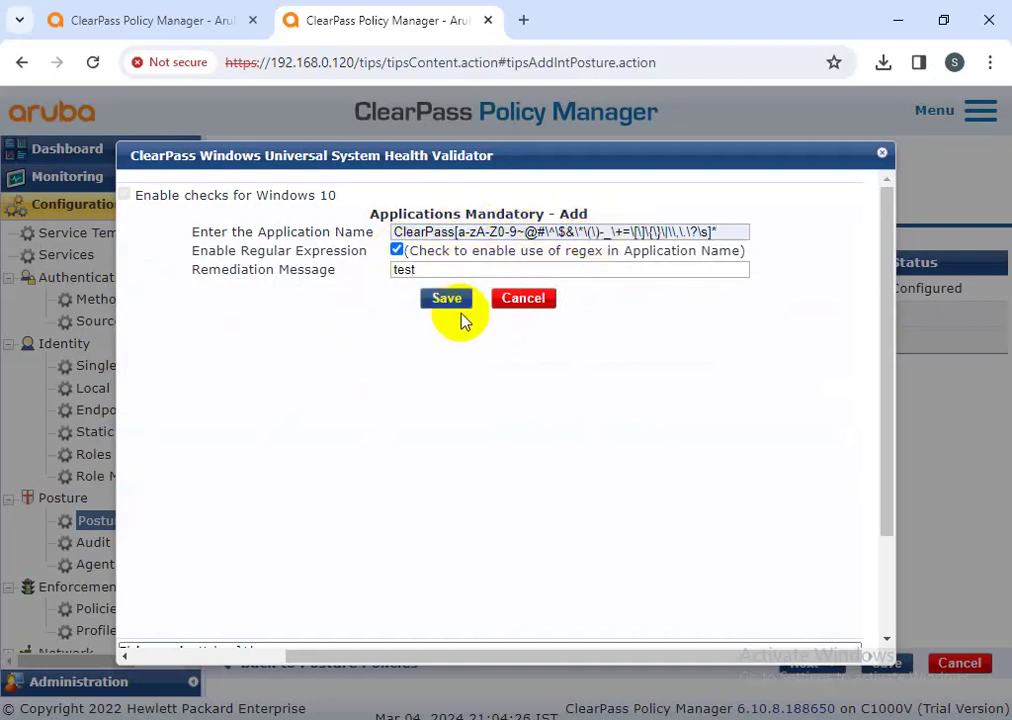
click(445, 300)
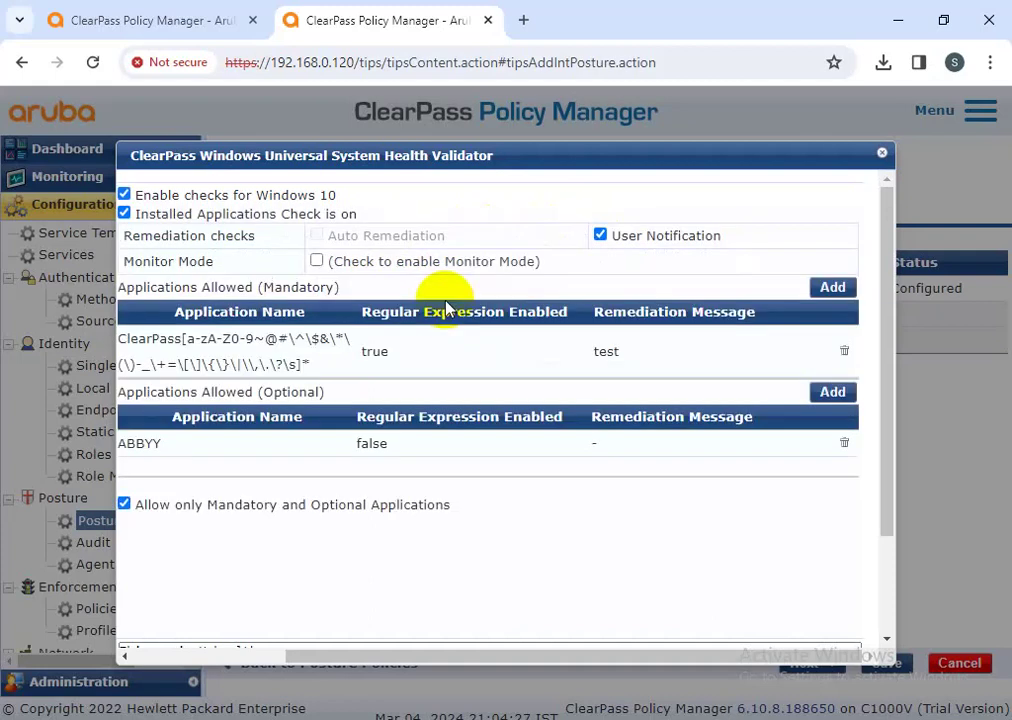
- Review and re-save the ABBYY and ClearPass entries unchanged
drag(526, 660, 432, 515)
click(395, 443)
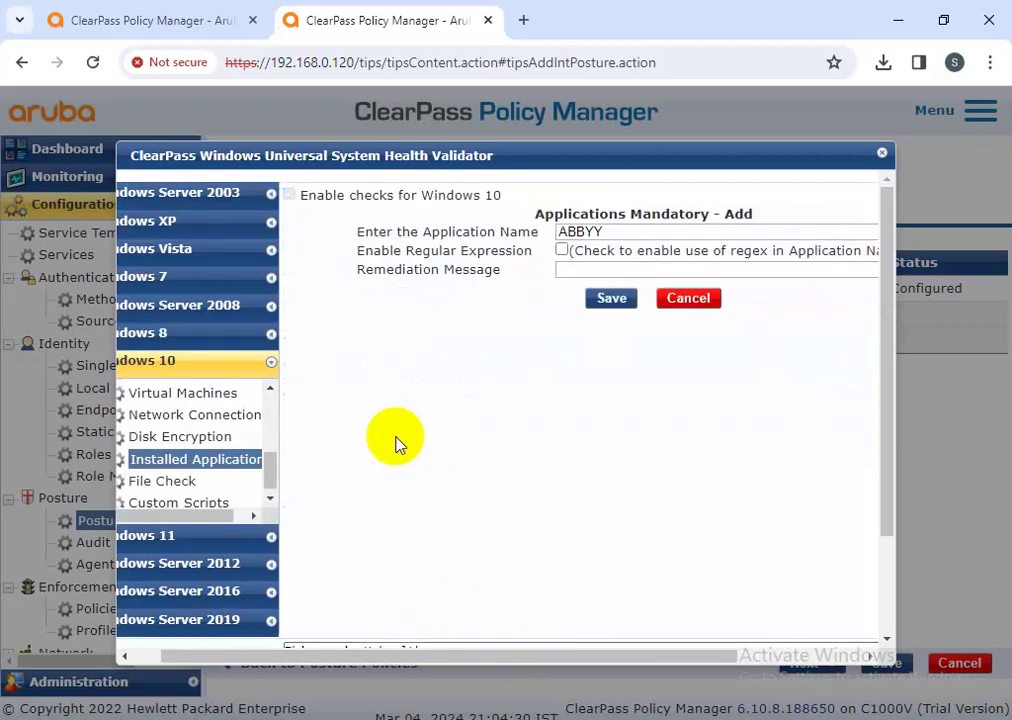
drag(608, 232, 543, 232)
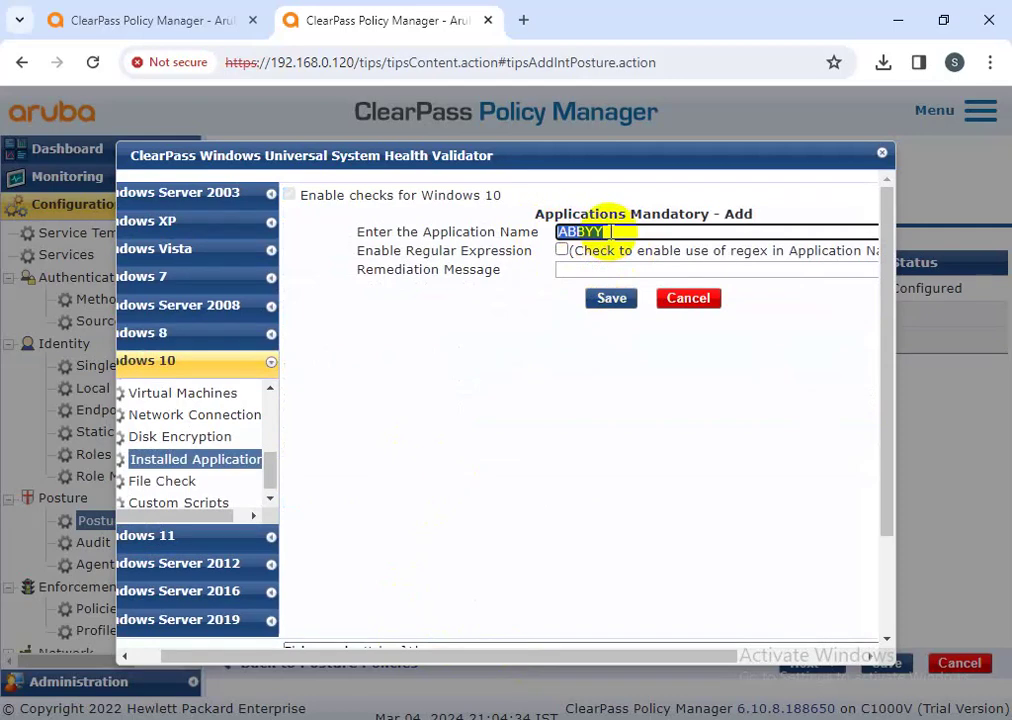
click(618, 302)
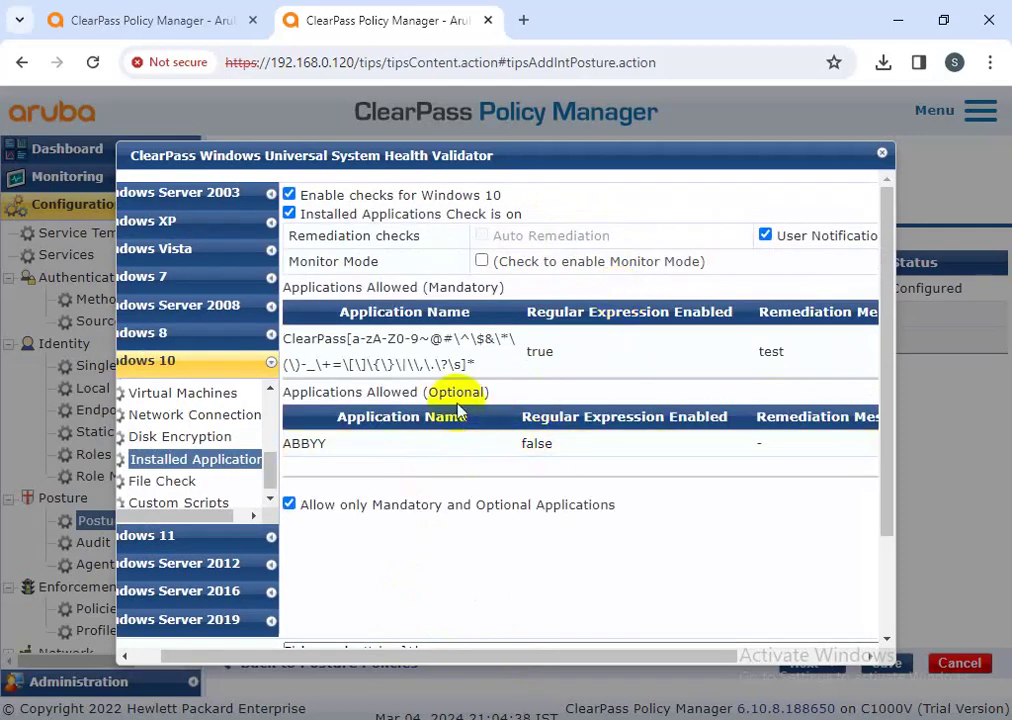
click(436, 366)
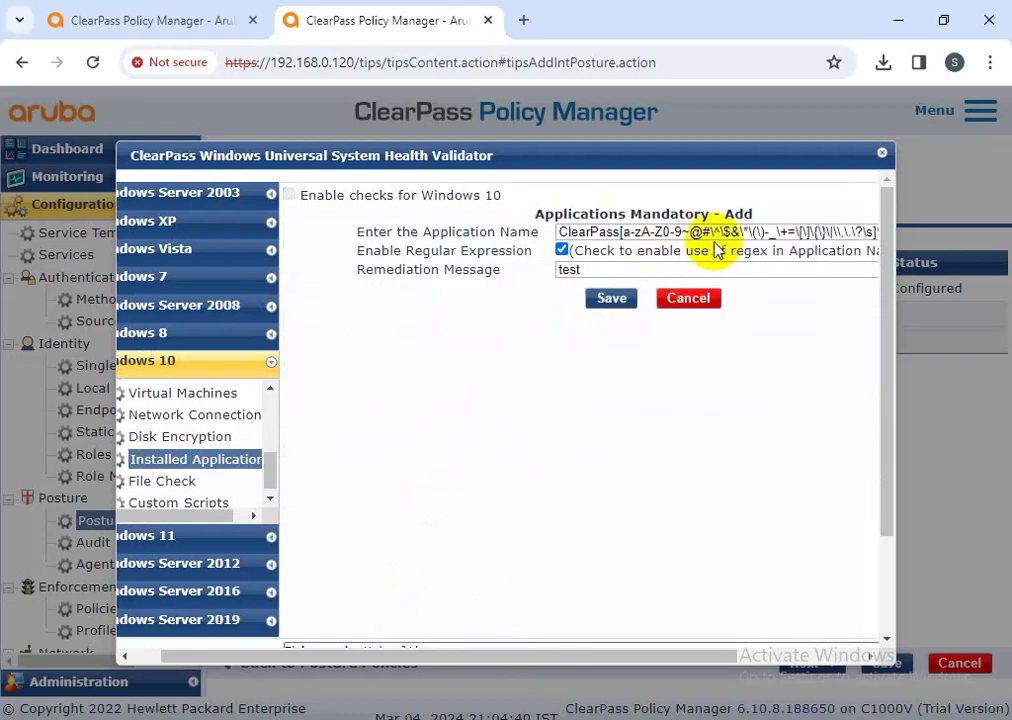
click(611, 298)
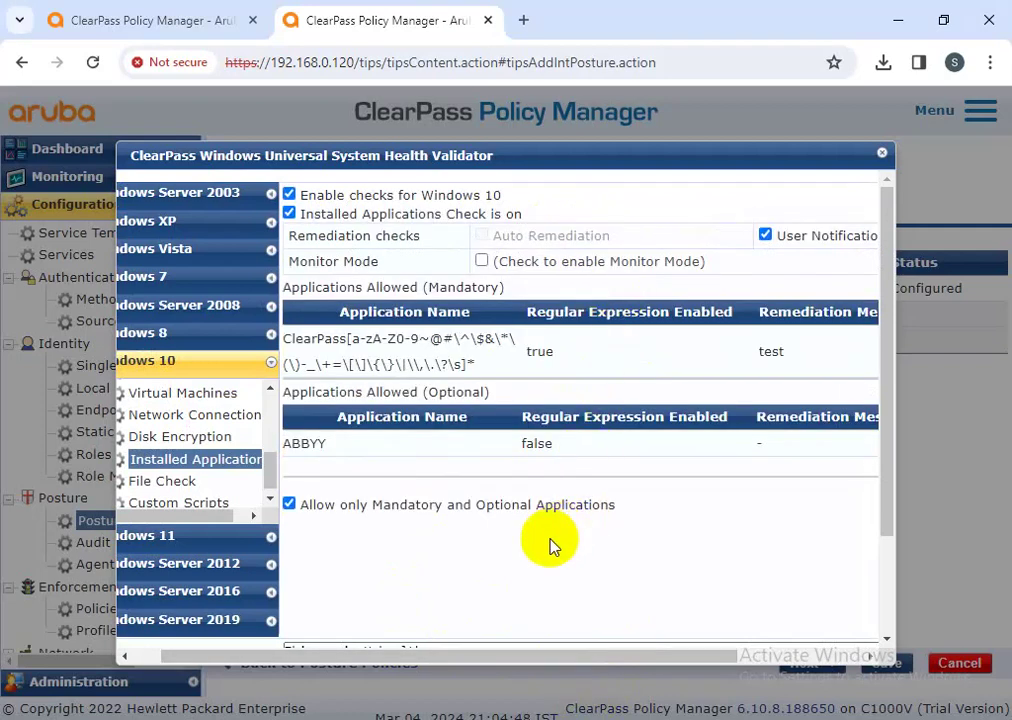
drag(553, 660, 497, 551)
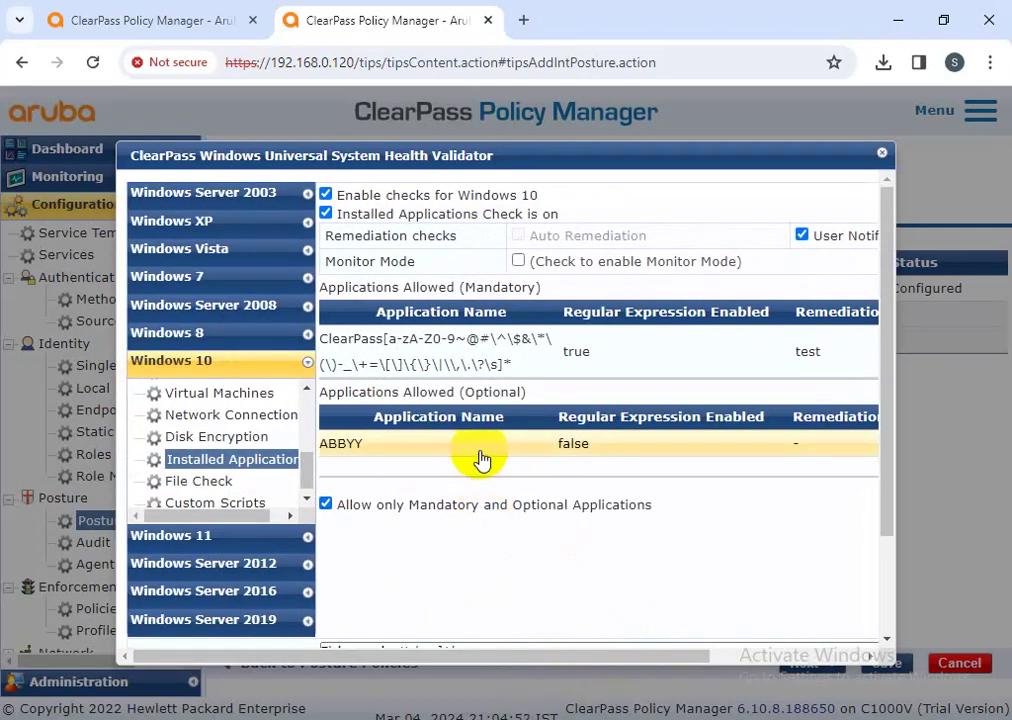
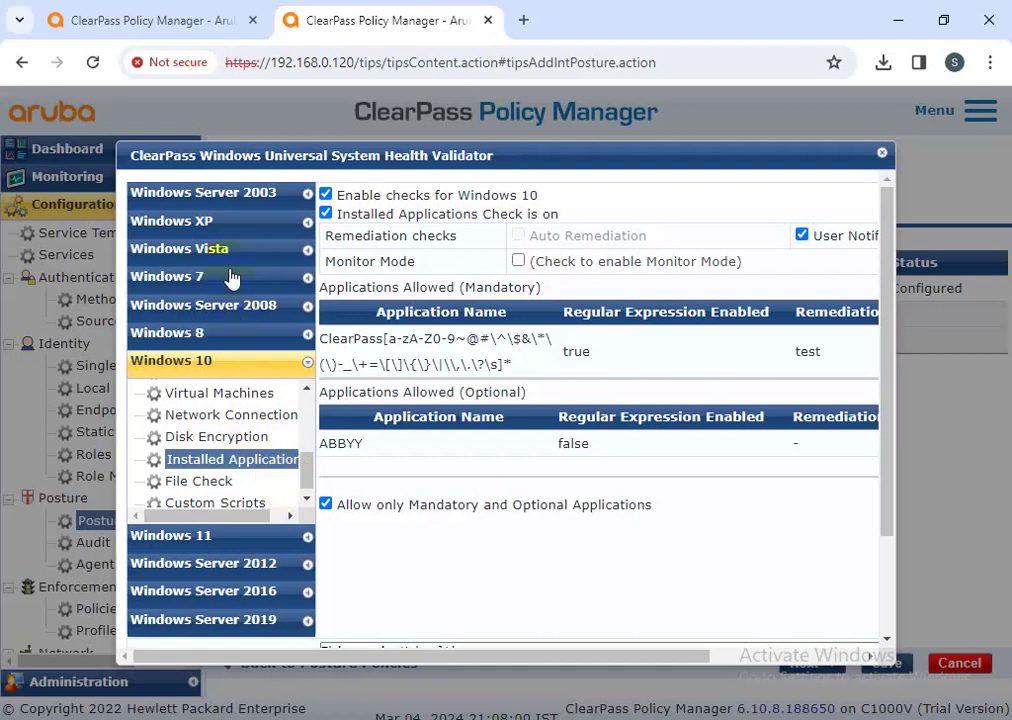
- Turn on Windows 10 File Check and try saving a new file group named 'tes'
click(201, 485)
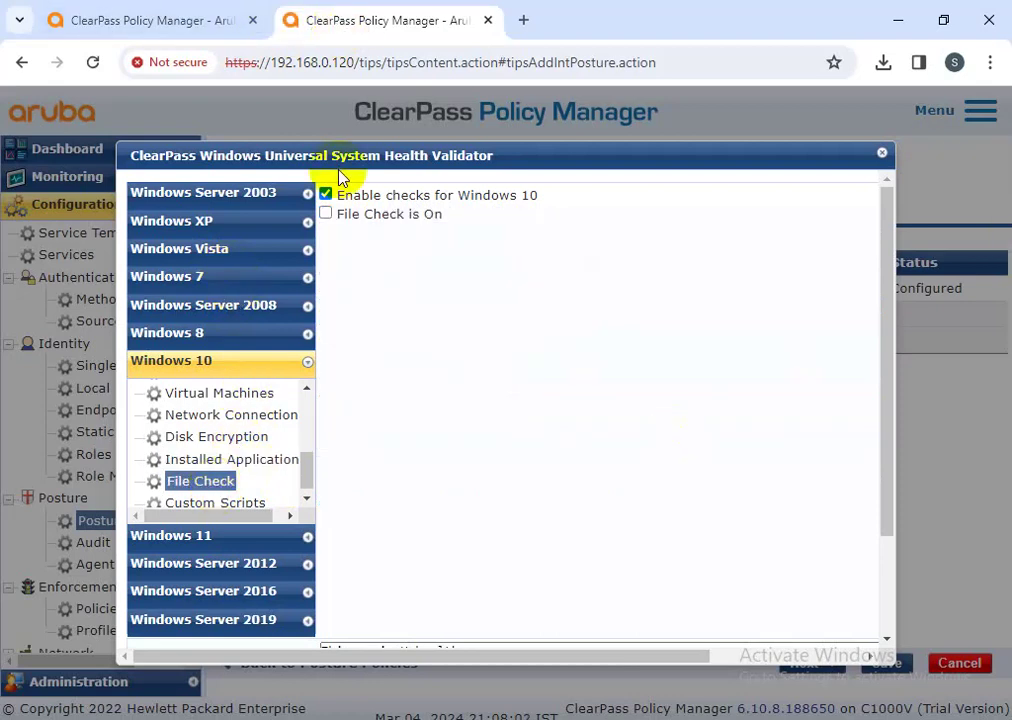
click(358, 214)
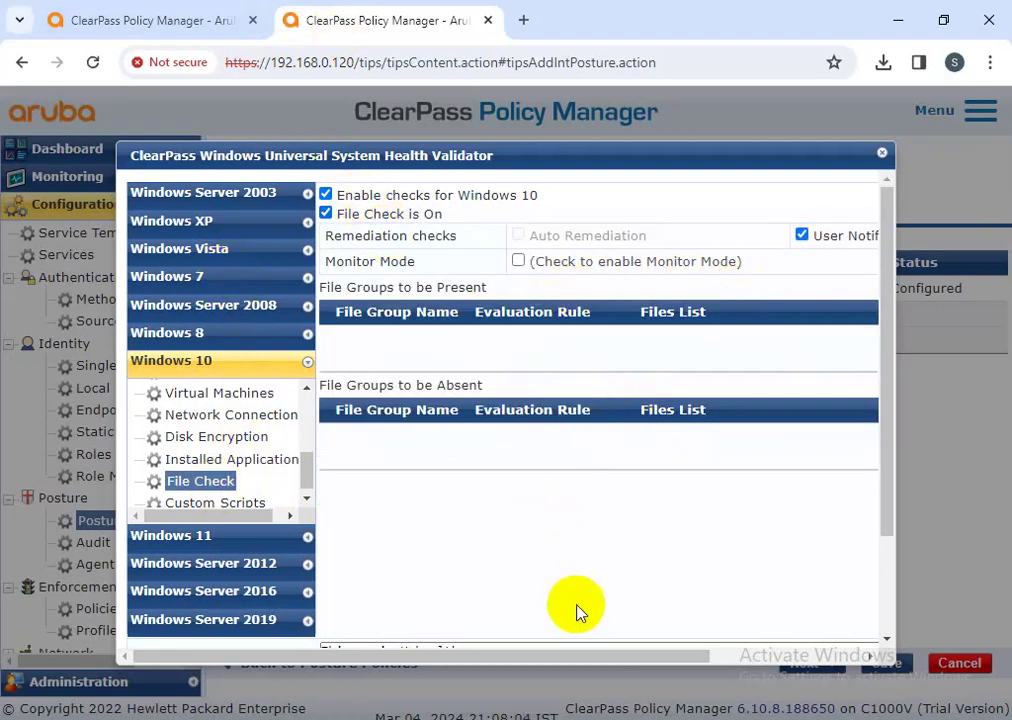
drag(590, 662, 795, 560)
click(818, 294)
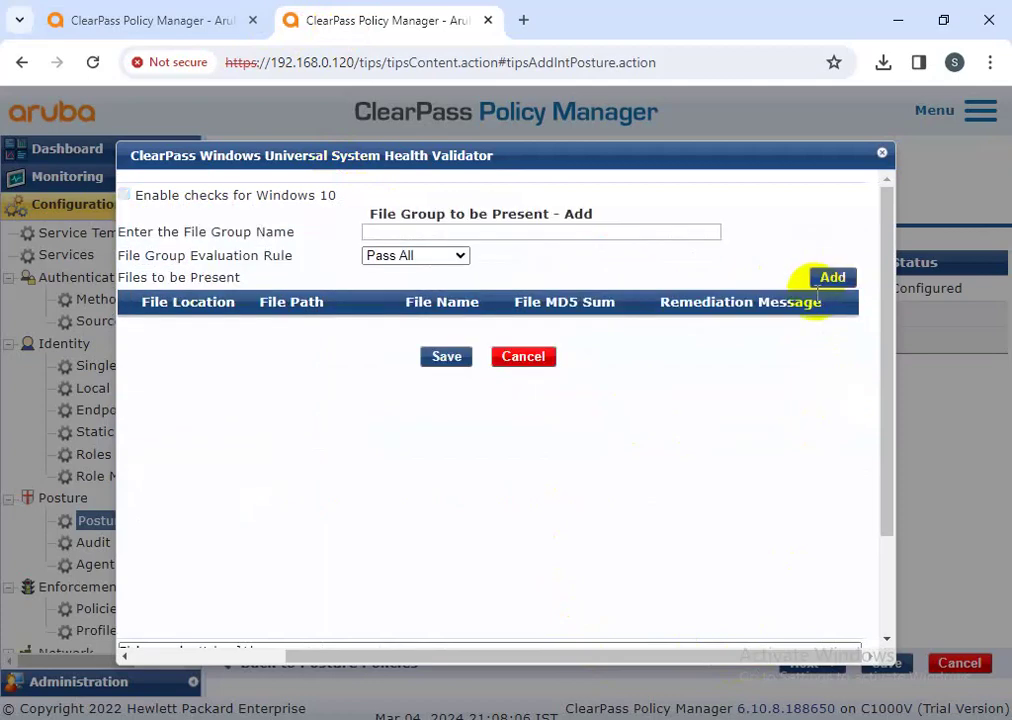
click(424, 232)
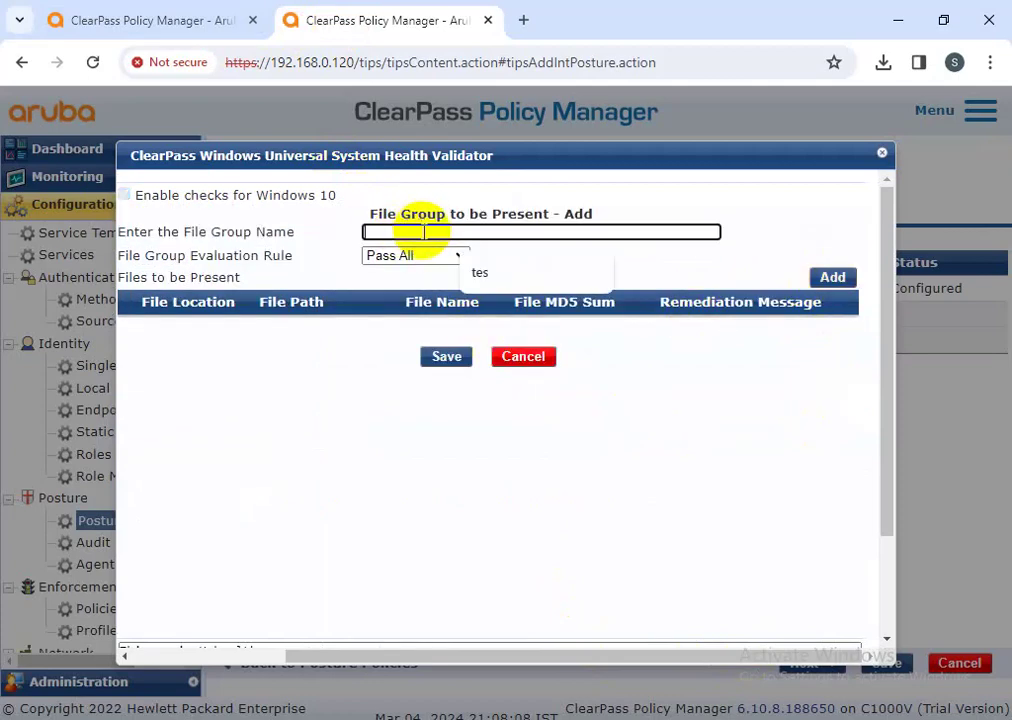
click(472, 274)
click(448, 358)
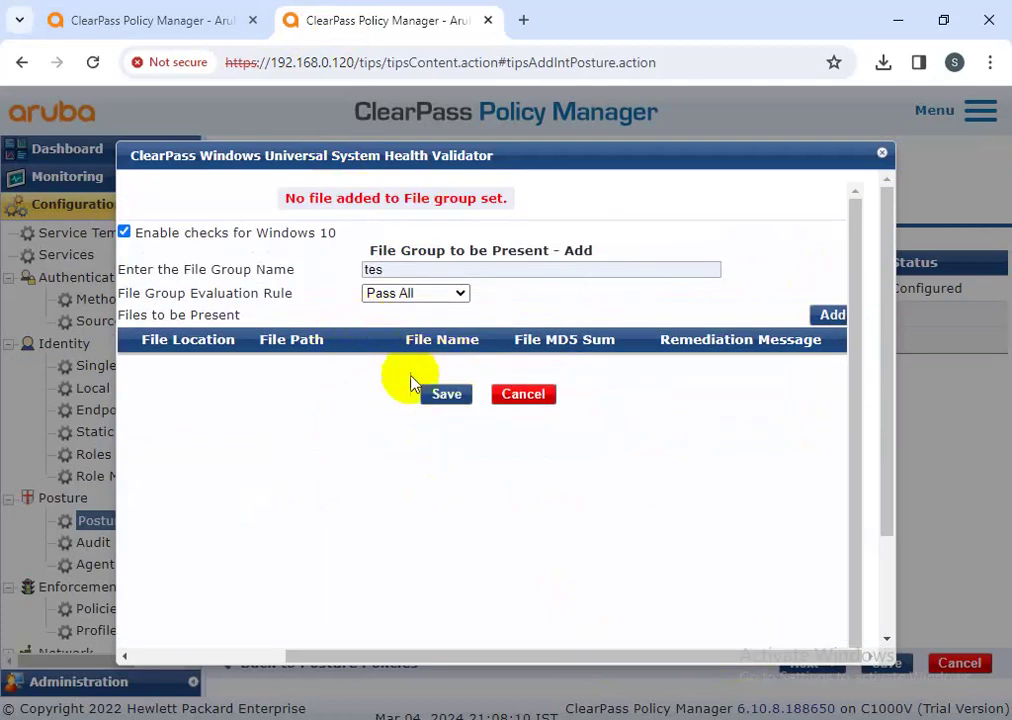
- Close the validator settings dialog to return to the Posture Plugins list
scroll(463, 657, left, 3)
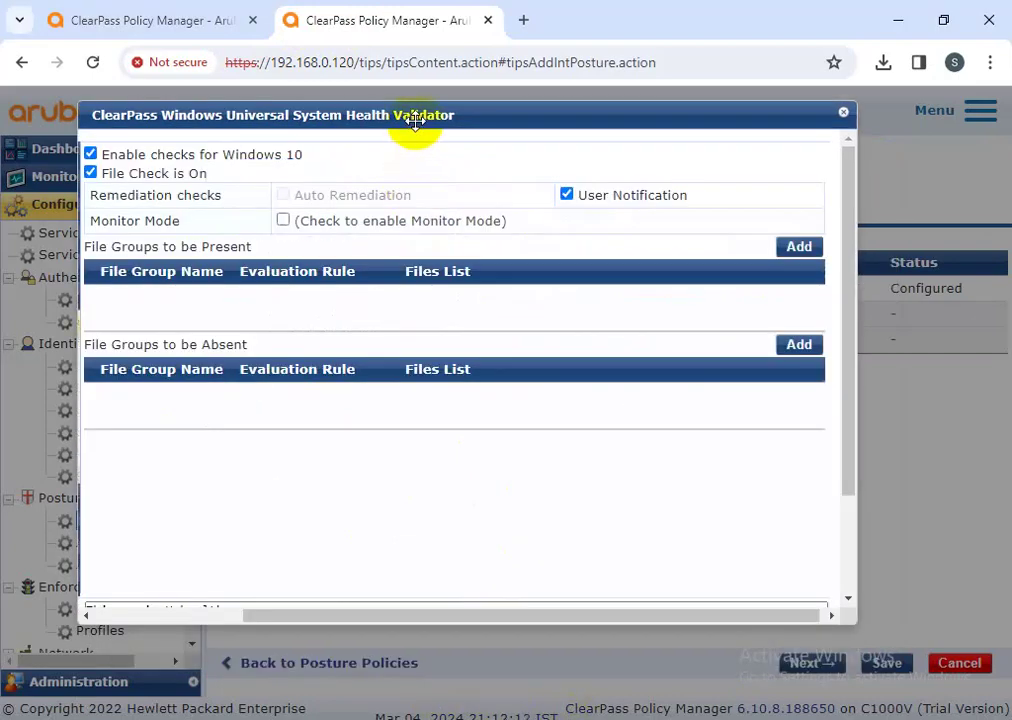
drag(413, 124, 497, 104)
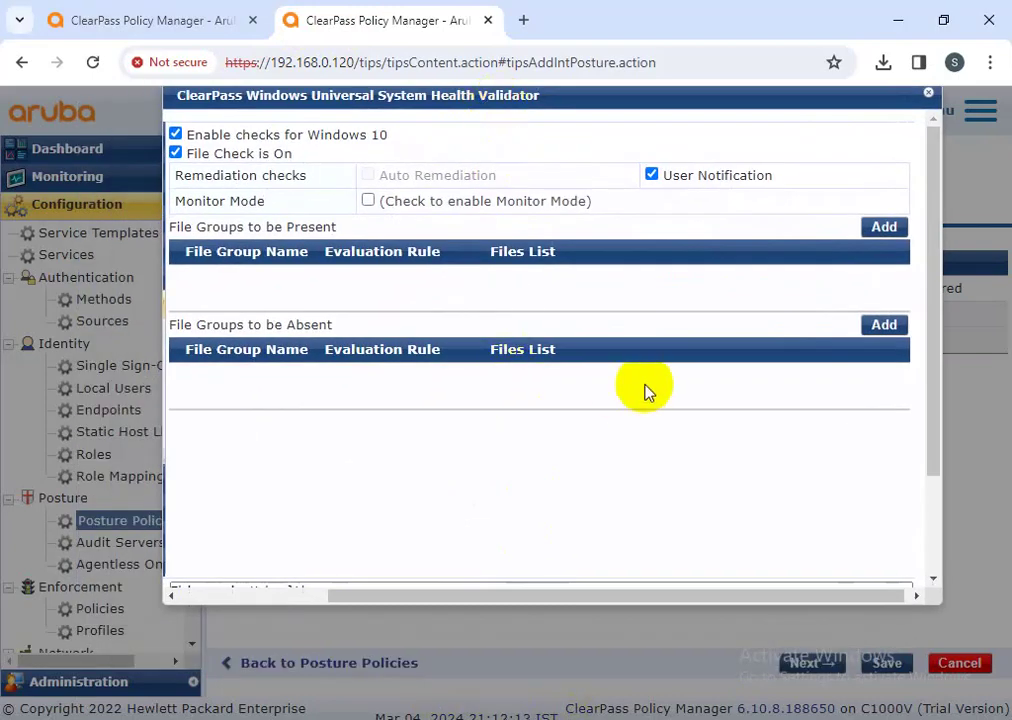
click(928, 93)
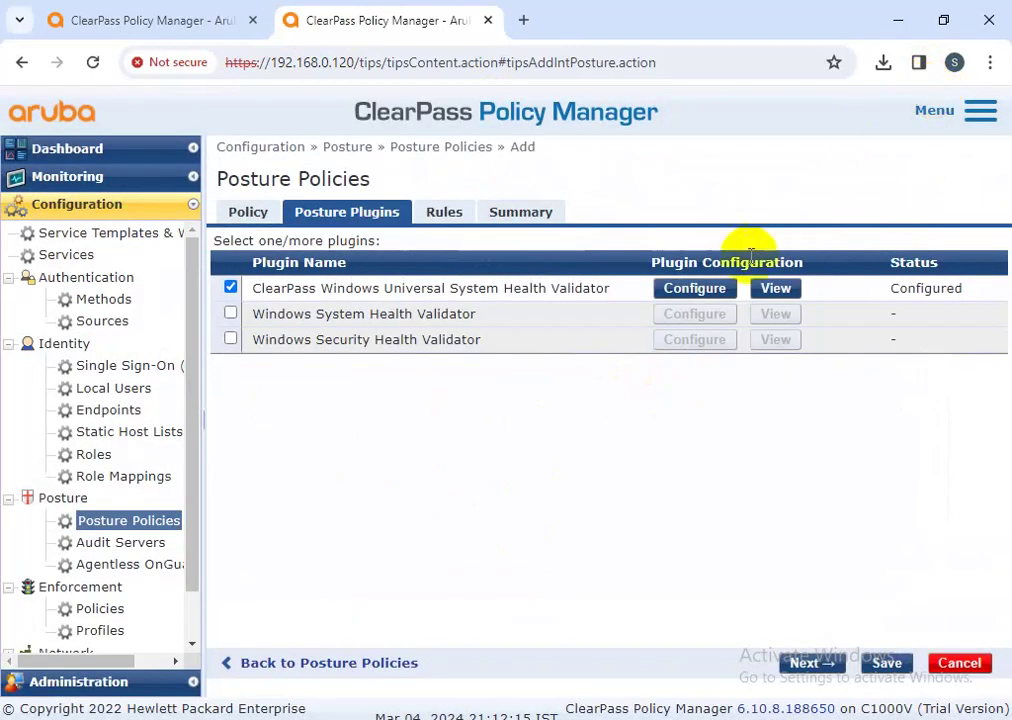
- Save the policy, reopen Mumbai-CORP-Posture-policies via the 'mum' filter, and edit its health validator
click(880, 663)
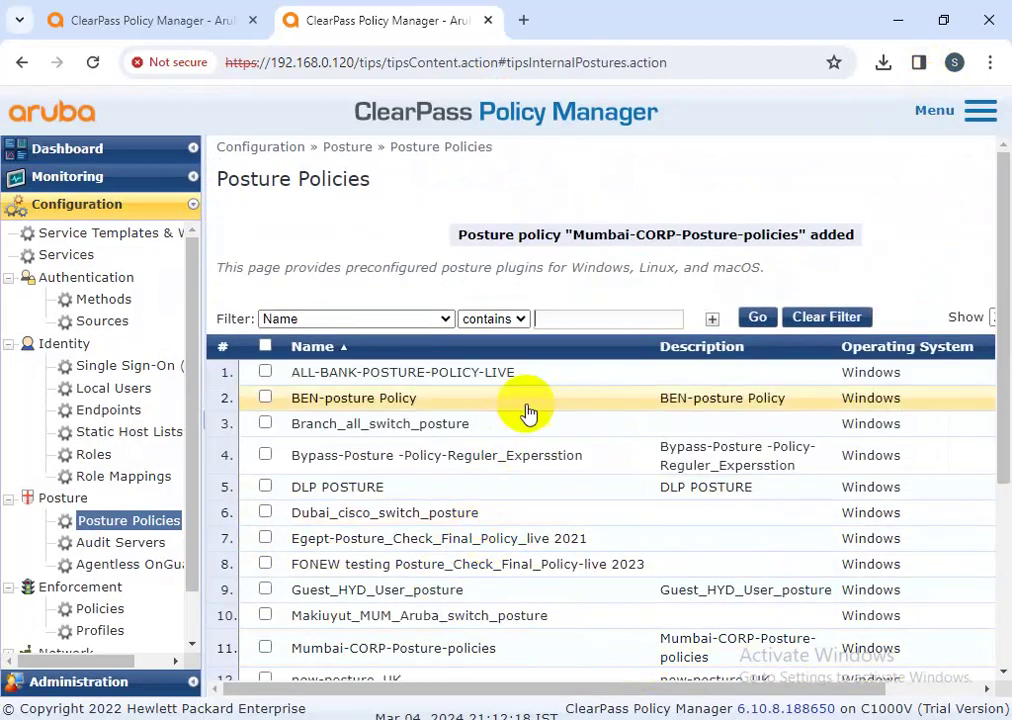
click(559, 316)
text(mum)
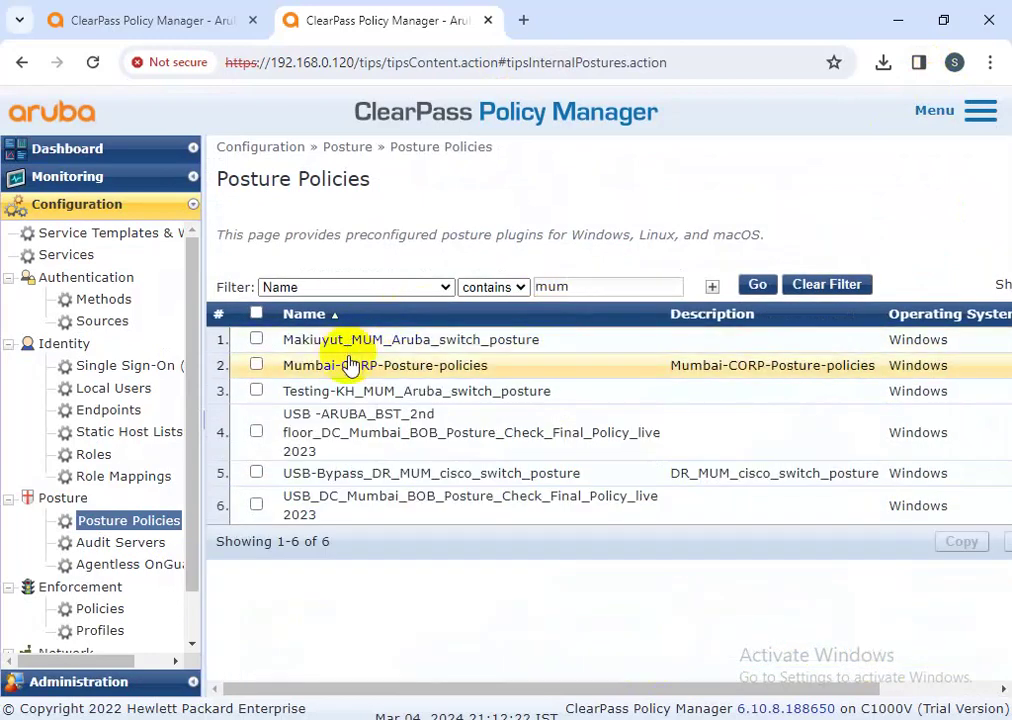
click(350, 366)
click(467, 222)
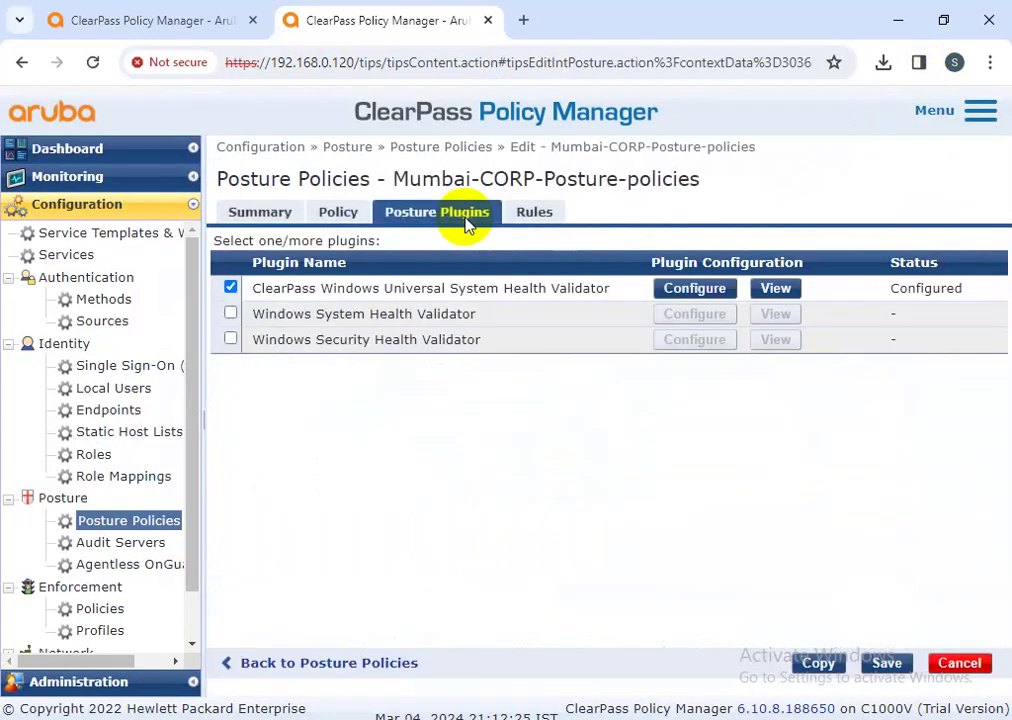
click(675, 287)
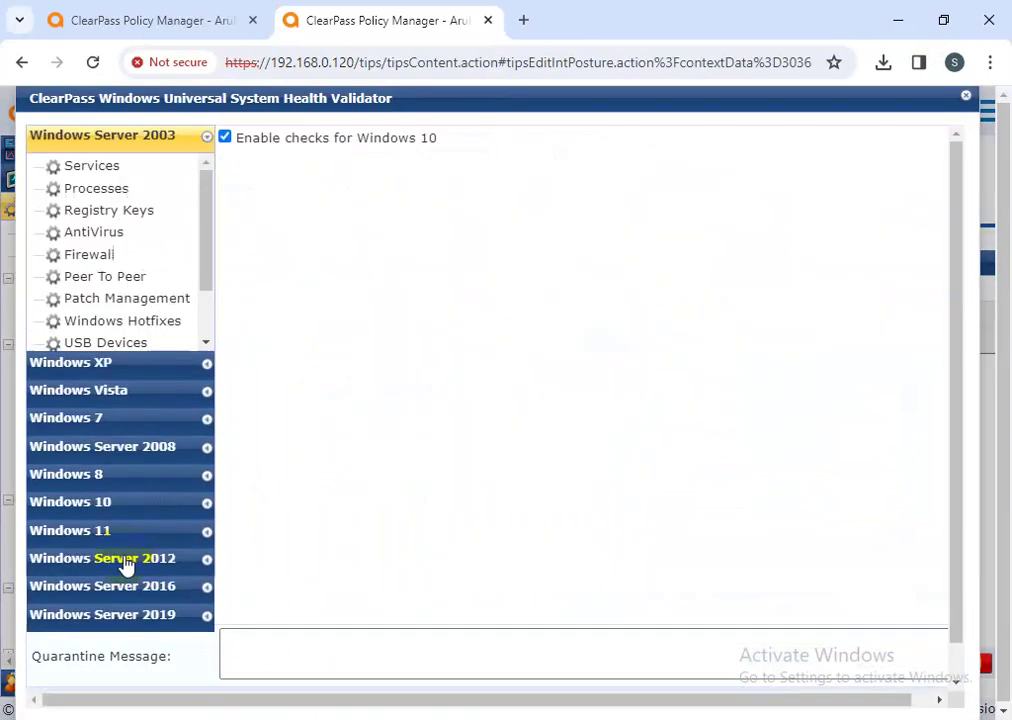
- Enable Windows 10 File Check and create a file group named Group1
scroll(113, 413, down, 3)
scroll(113, 413, down, 2)
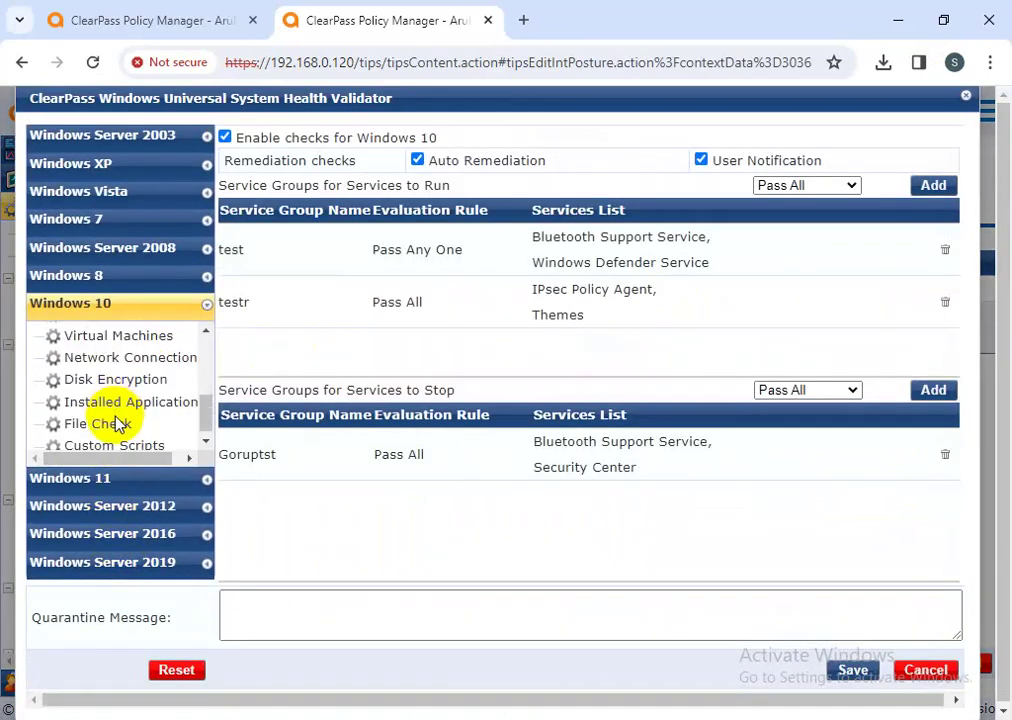
click(103, 424)
click(226, 156)
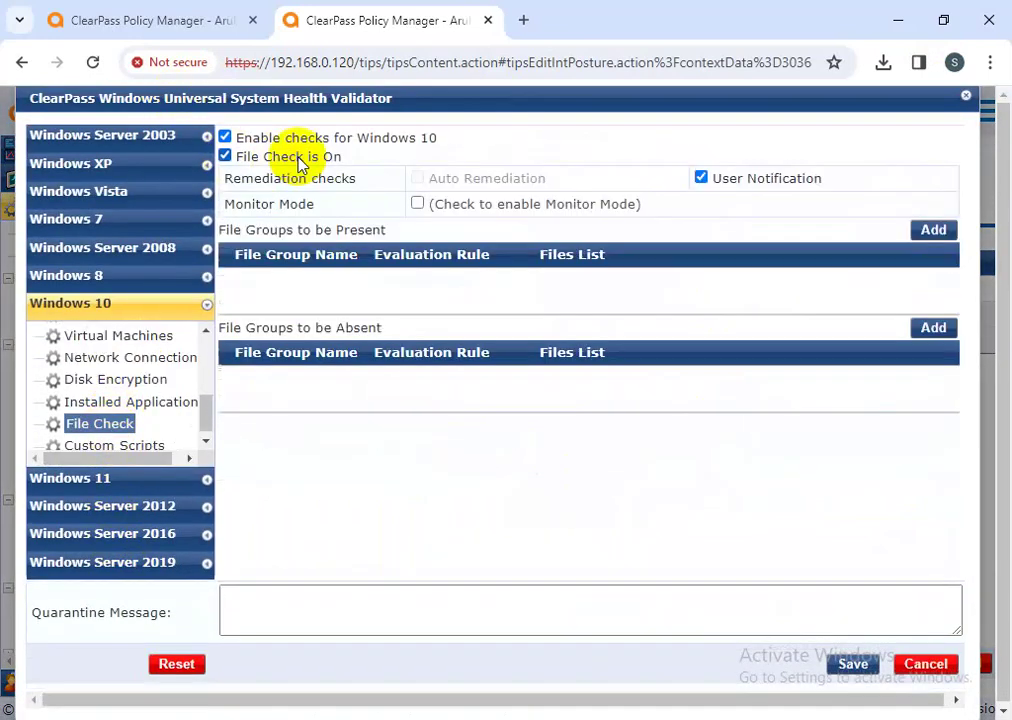
click(932, 230)
click(560, 172)
click(598, 251)
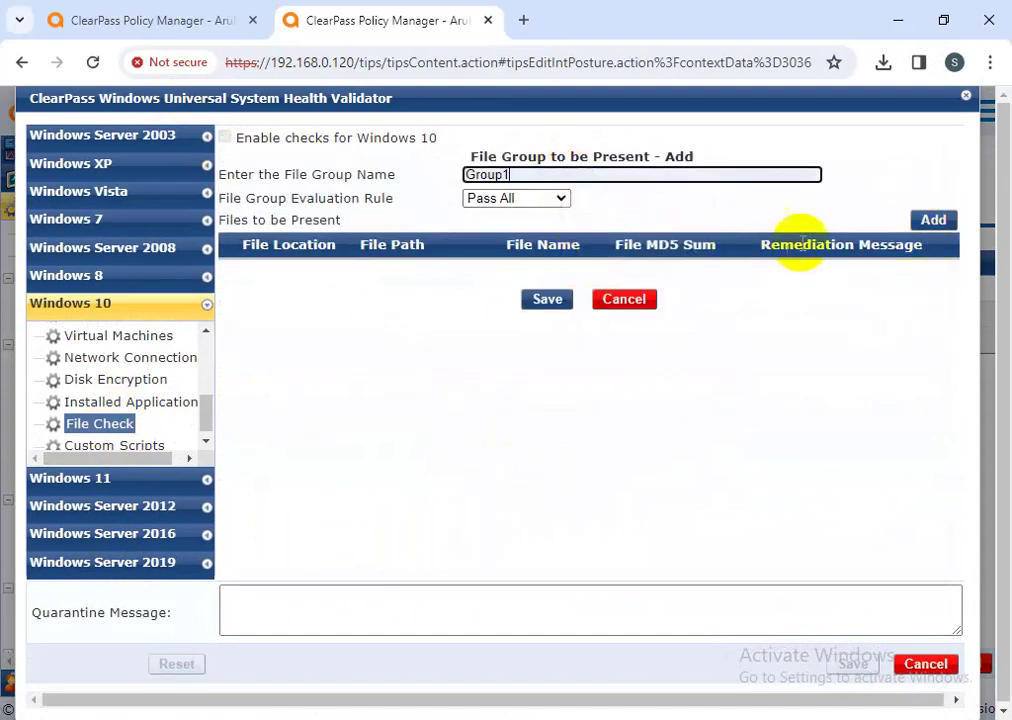
- Add Systemroot file 'testing' (path 'testing', remediation 'test') to Group1 and save the group
click(933, 219)
click(500, 176)
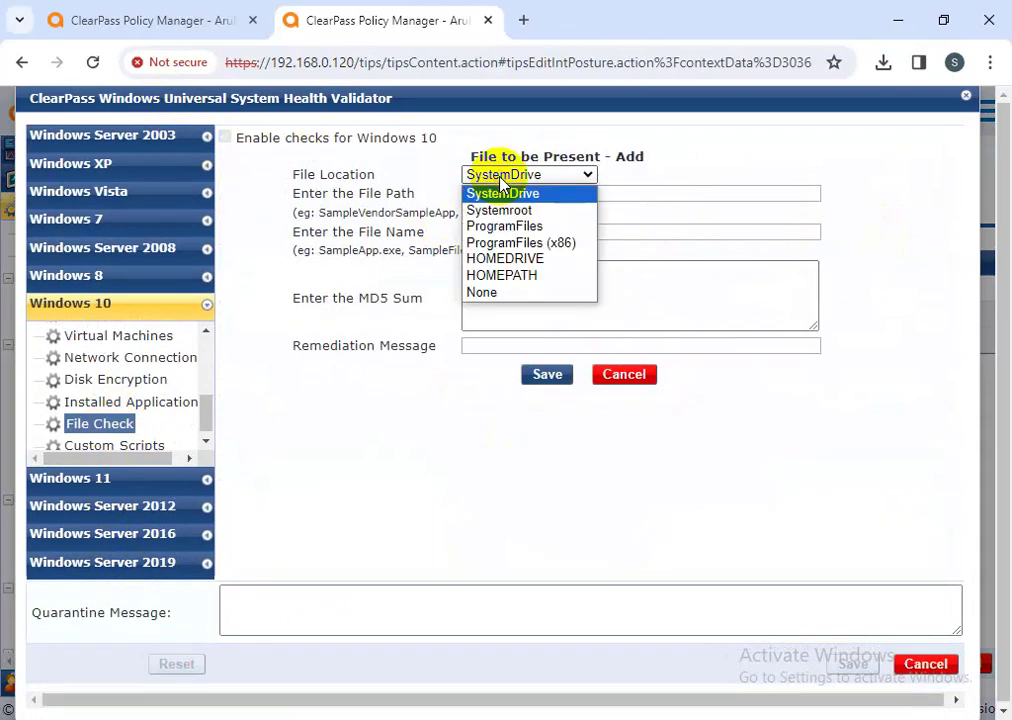
click(501, 211)
click(497, 195)
click(597, 240)
click(526, 234)
click(583, 274)
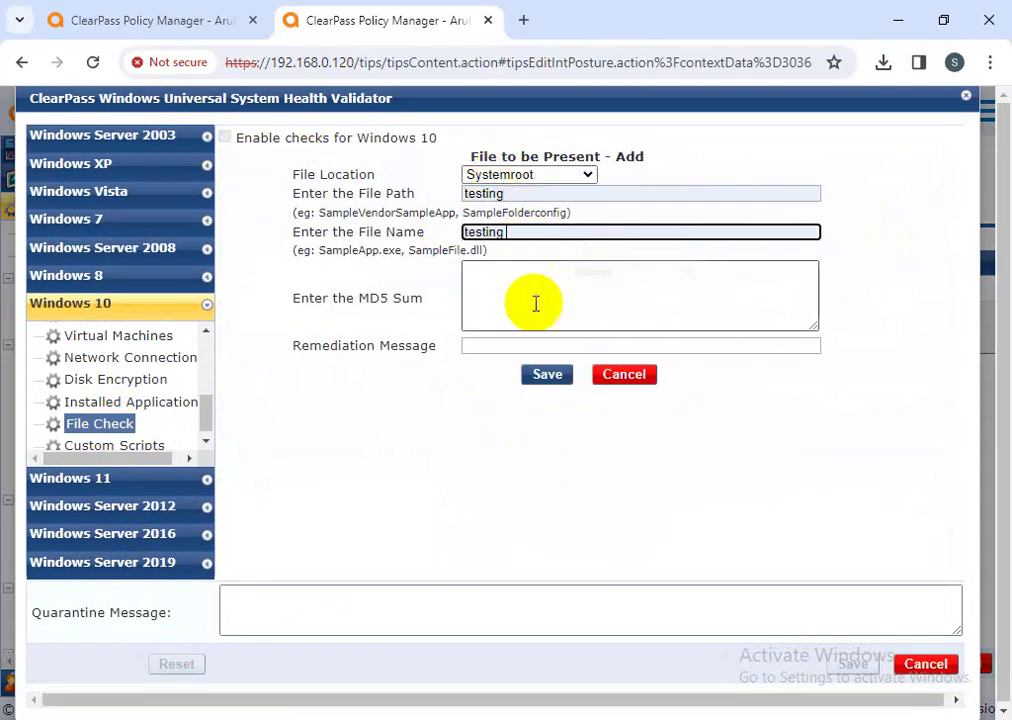
click(481, 345)
click(576, 388)
click(550, 377)
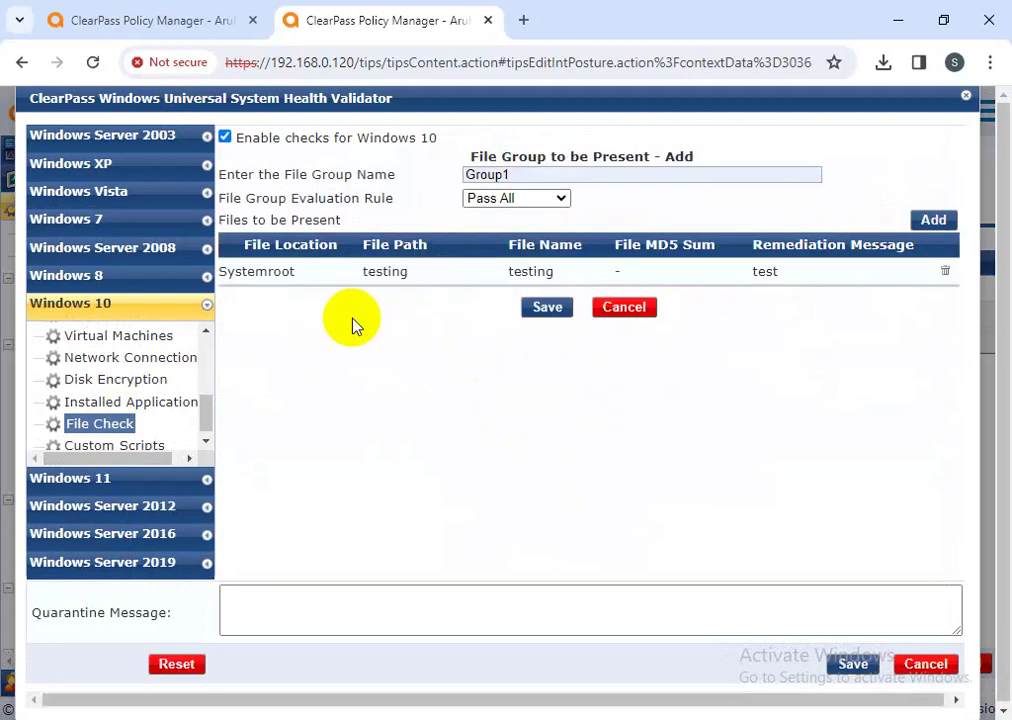
click(556, 310)
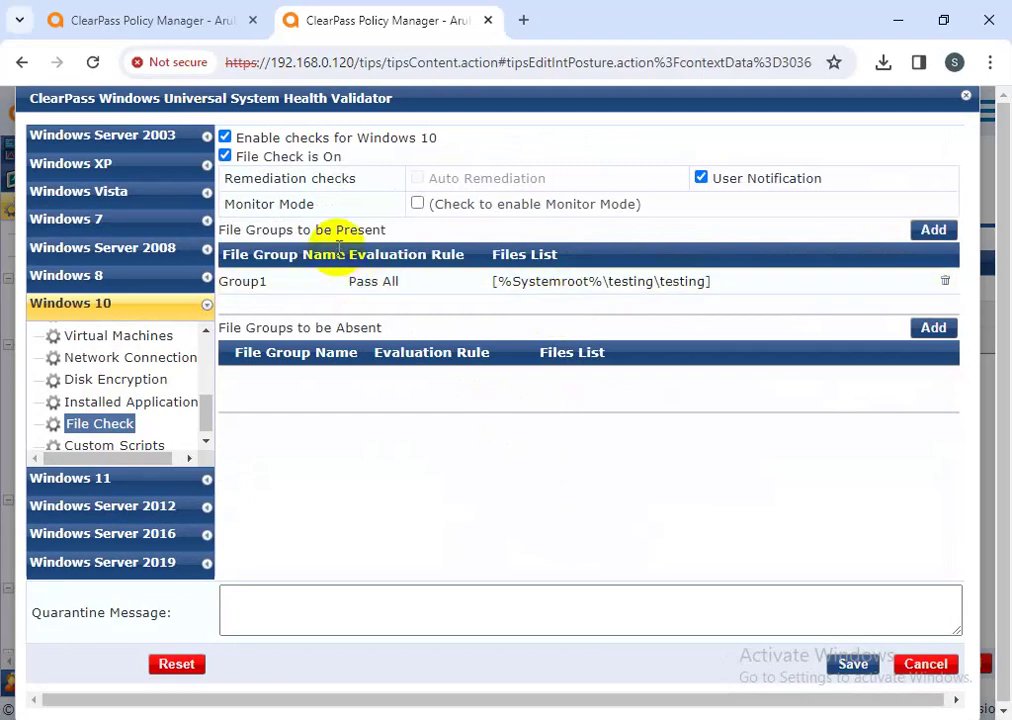
- Enable Windows 10 Custom Scripts checks, start a script group, then close the validator settings
click(201, 404)
drag(201, 404, 190, 470)
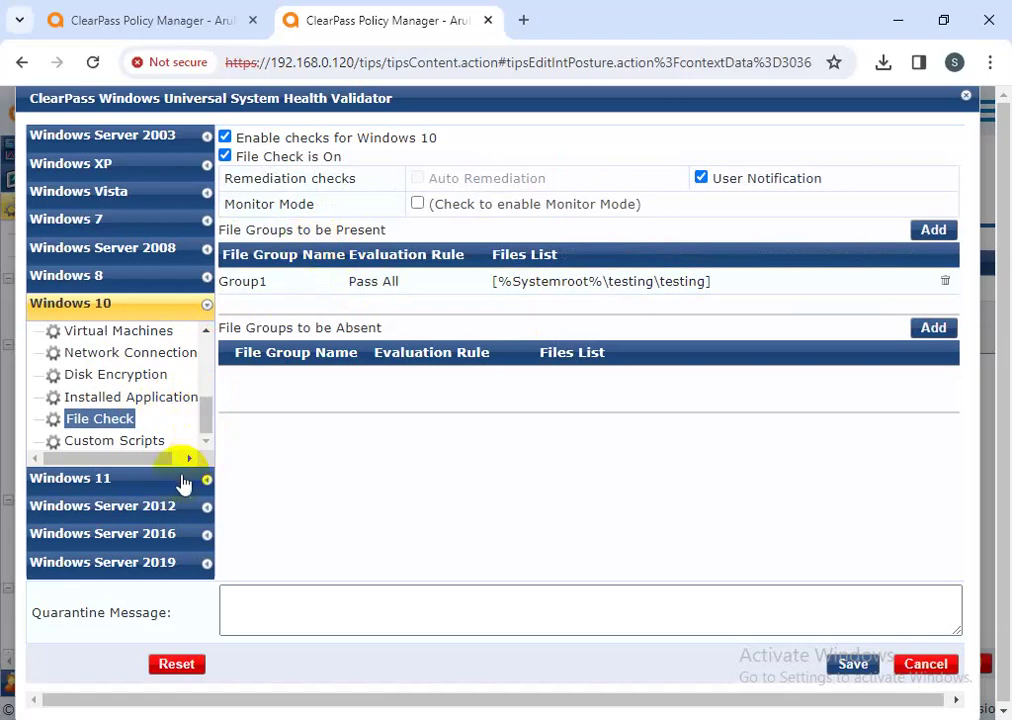
click(155, 450)
click(255, 155)
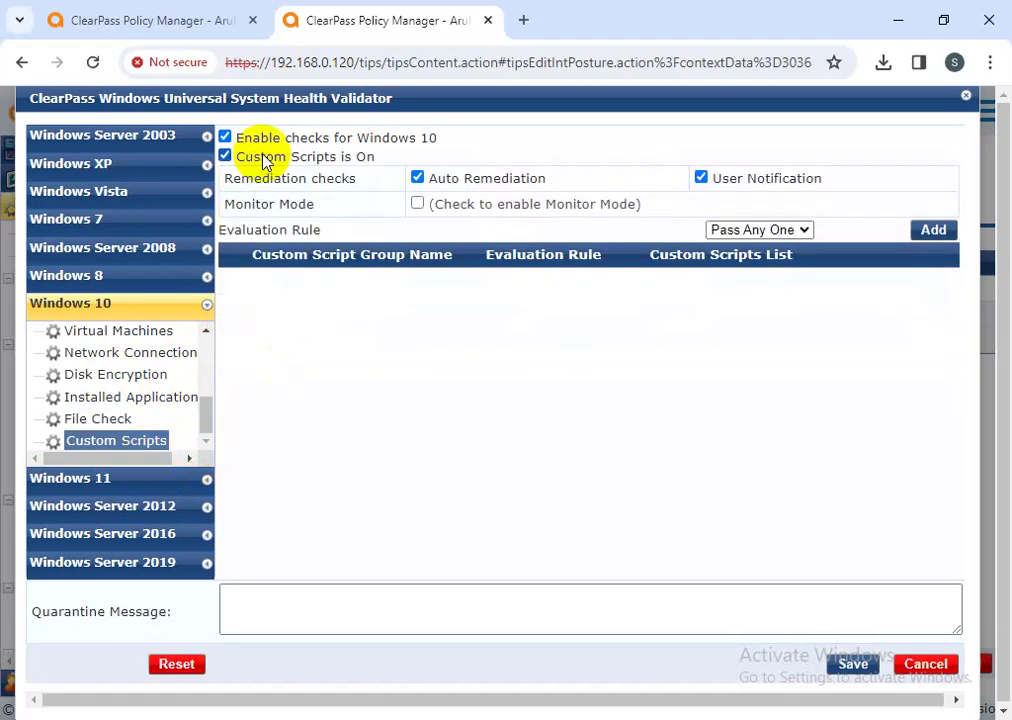
click(930, 230)
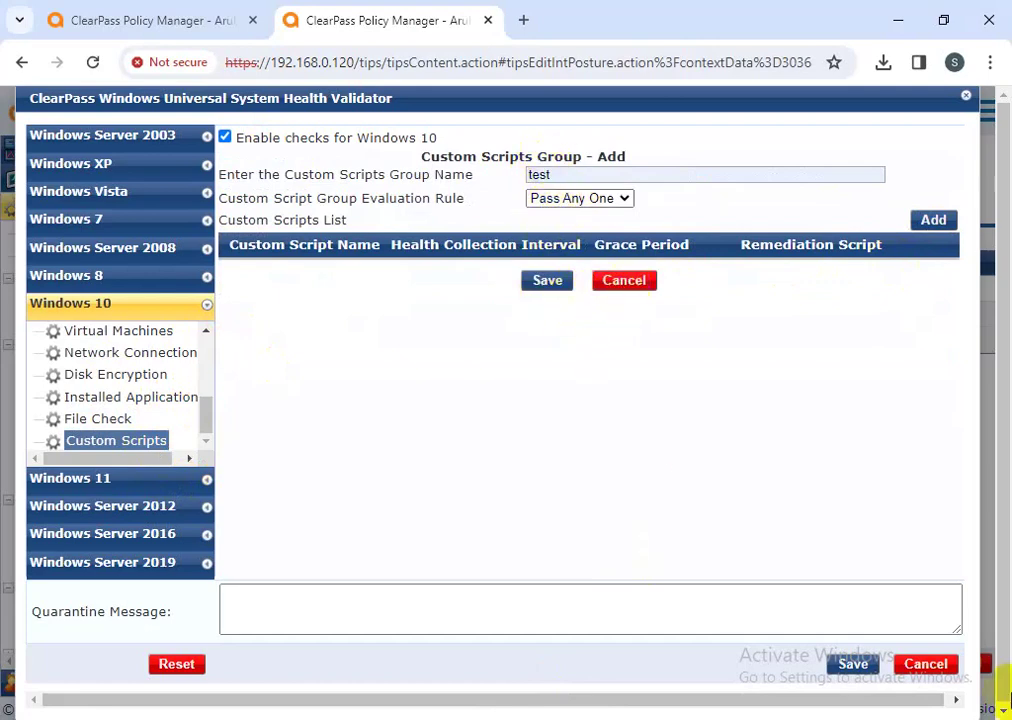
click(930, 666)
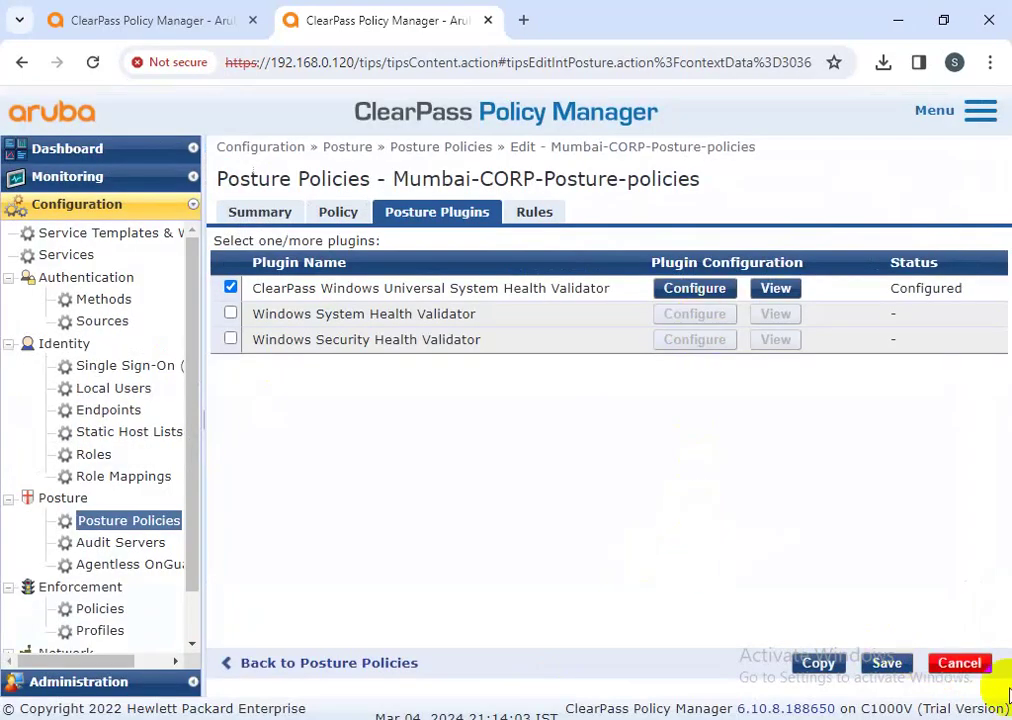
- Save Mumbai-CORP-Posture-policies and open the Ongaurd Webauth policy service via the 'web' filter
click(893, 666)
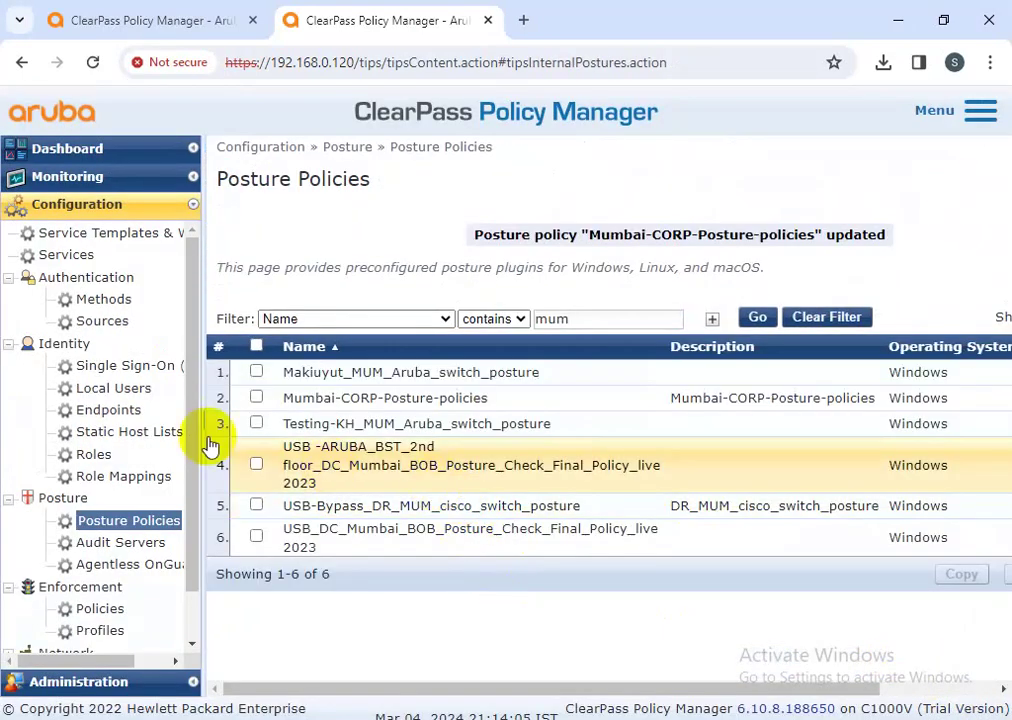
click(68, 256)
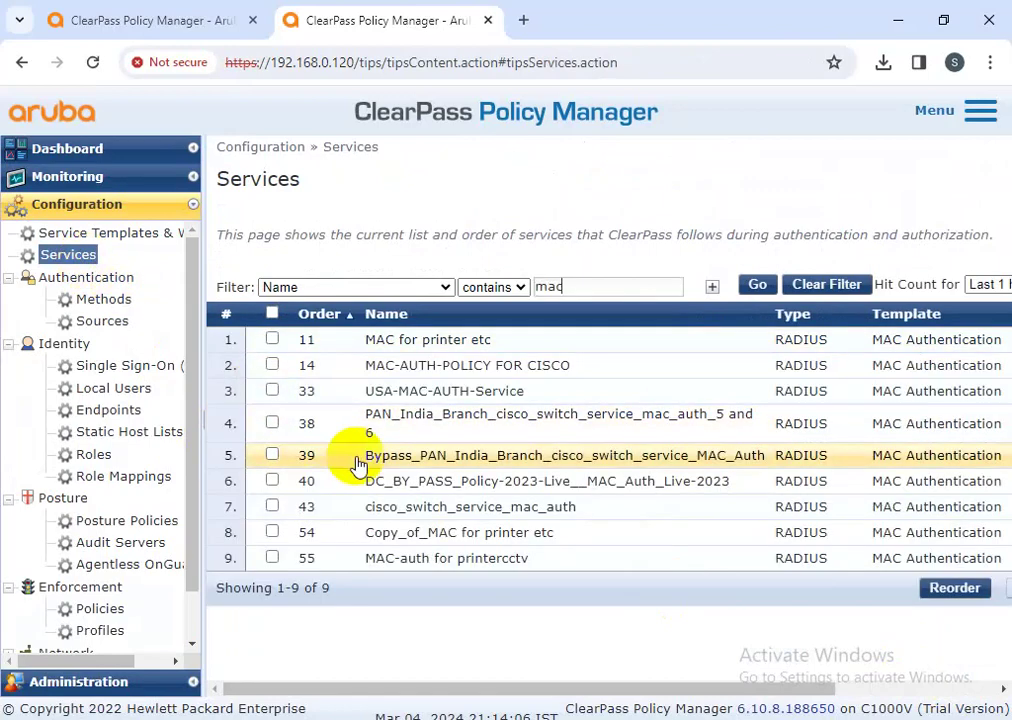
drag(576, 287, 434, 287)
key(BackSpace)
text(web)
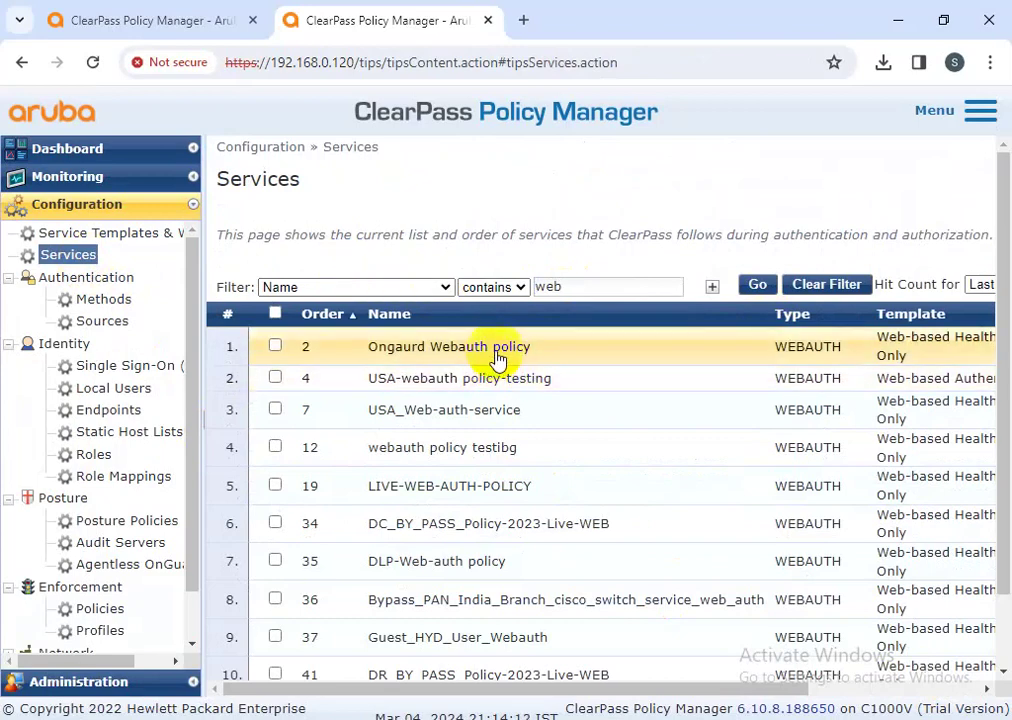
click(455, 357)
- Replace Testing-TA-Posture policy with Mumbai-CORP-Posture-policies on the service's Posture tab and save
click(600, 214)
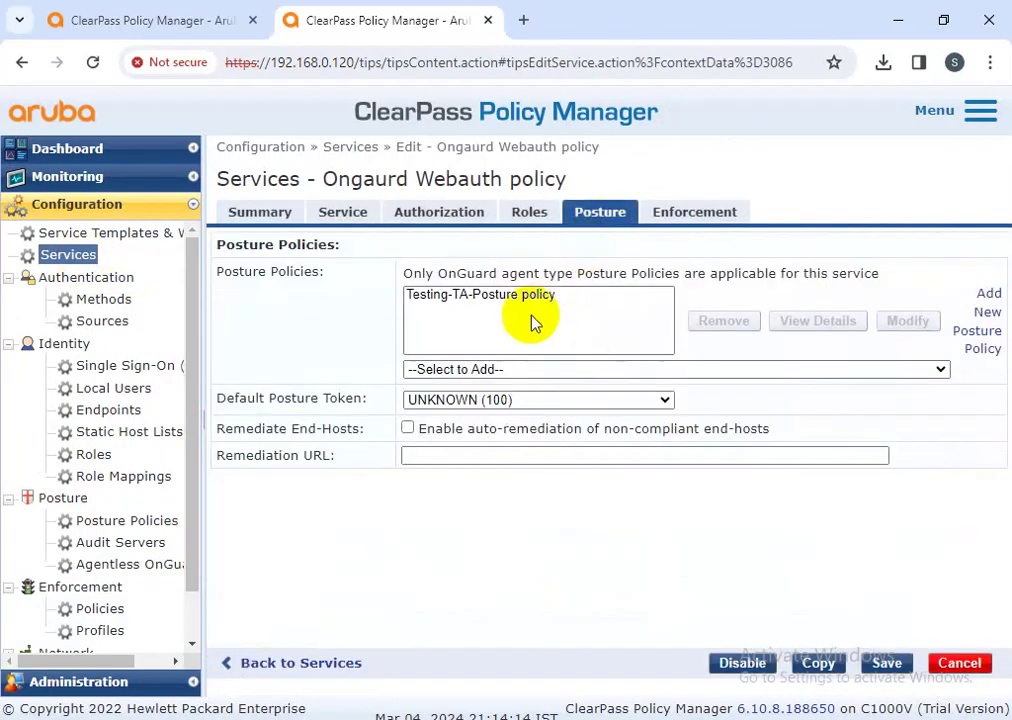
click(518, 298)
click(723, 320)
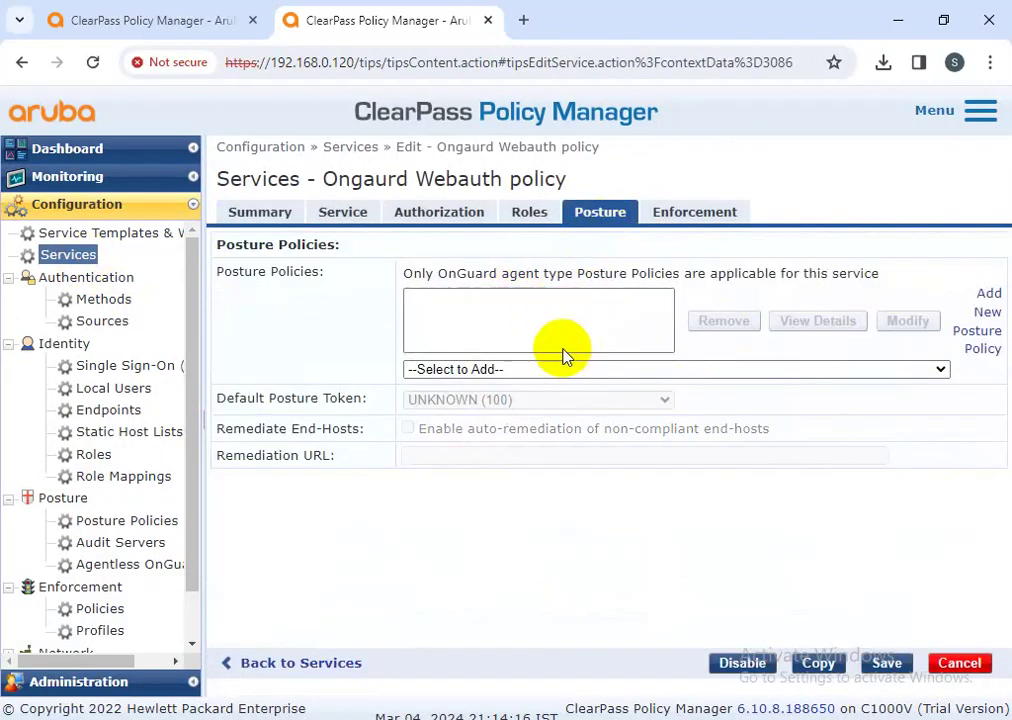
click(547, 370)
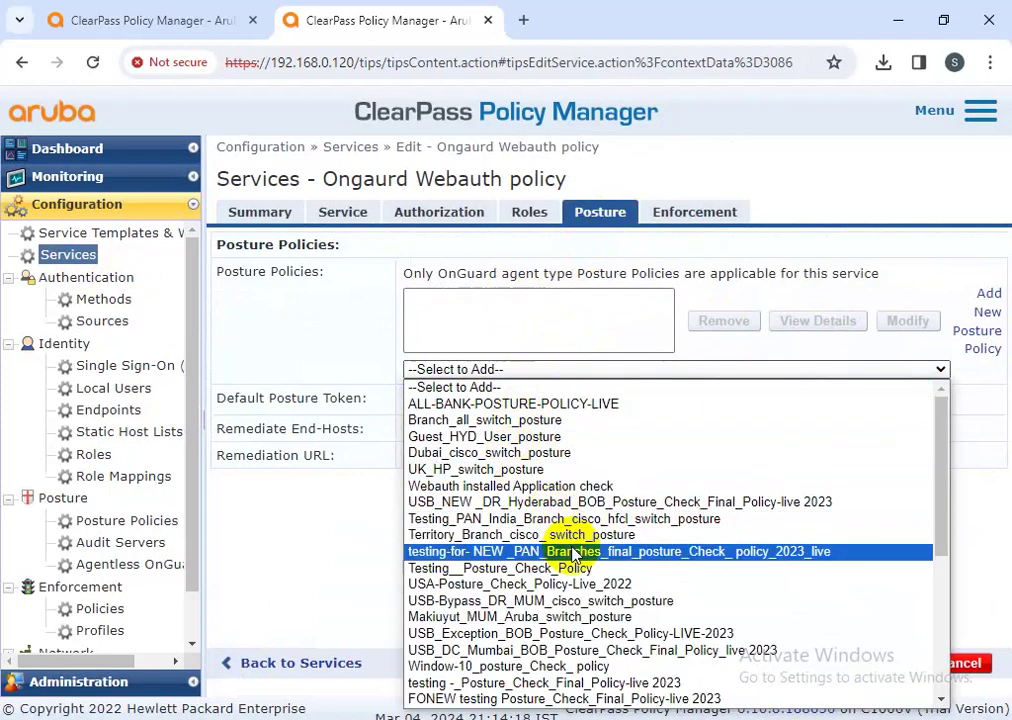
scroll(577, 580, down, 5)
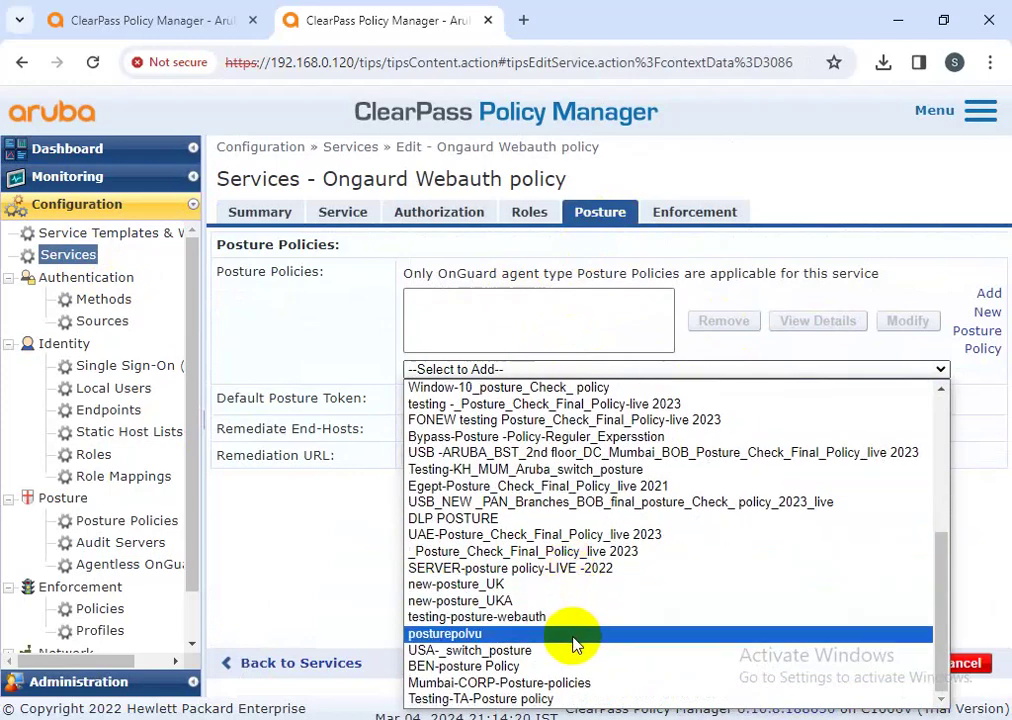
click(483, 682)
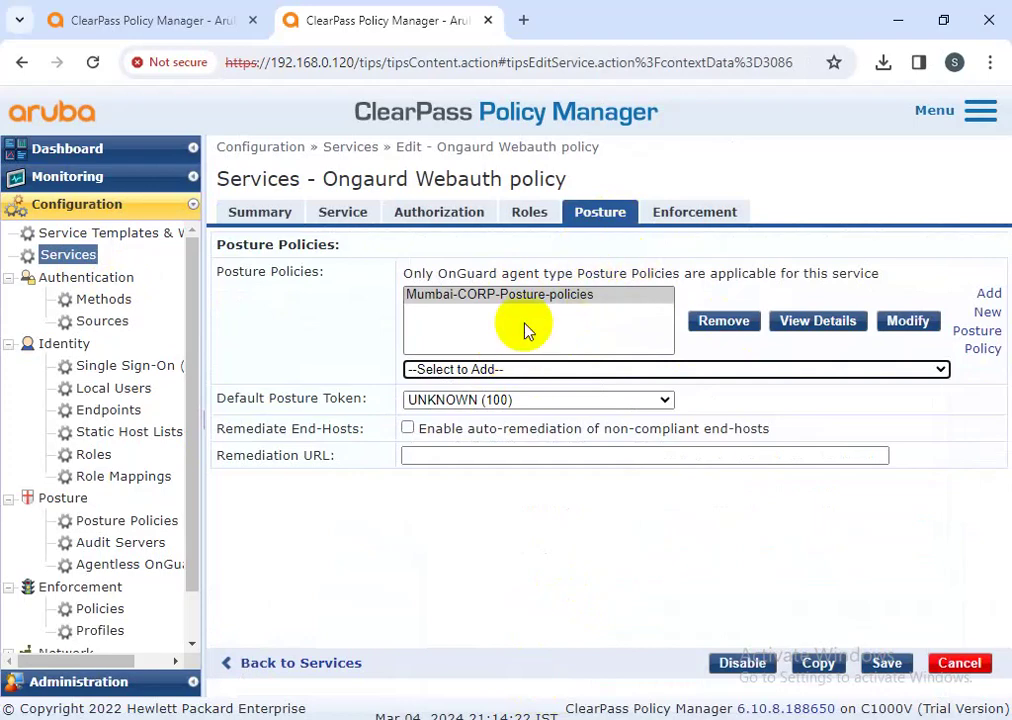
click(888, 664)
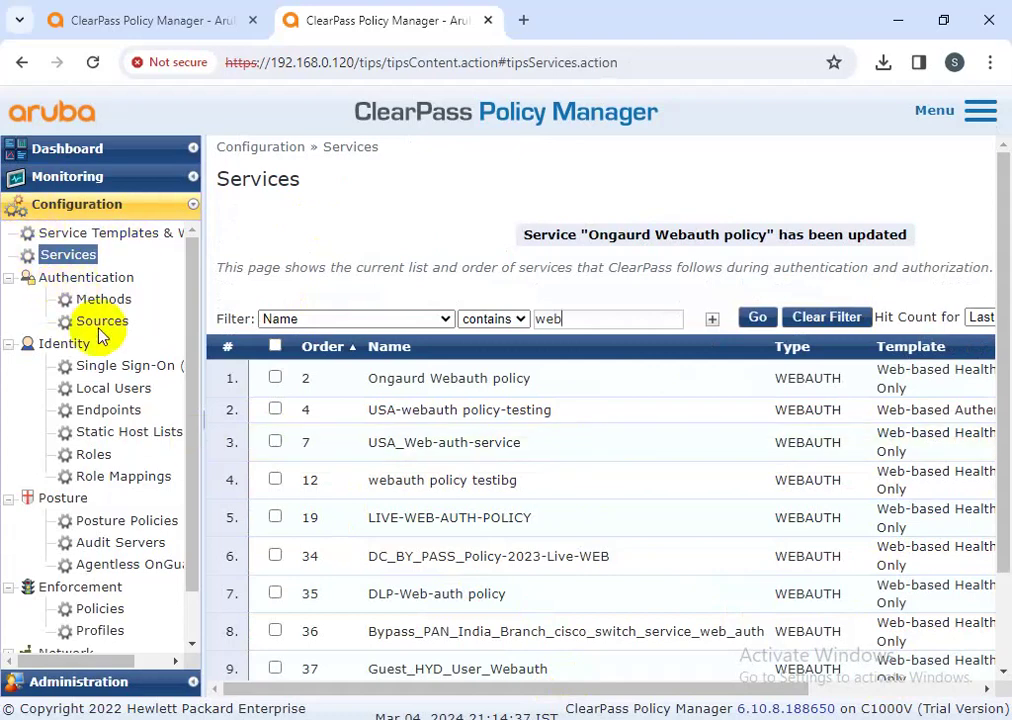
- Open the Mumbai-CORP-Posture-policies summary showing Web Agent, WINDOWS, and HEALTHY/QUARANTINE rules
click(113, 522)
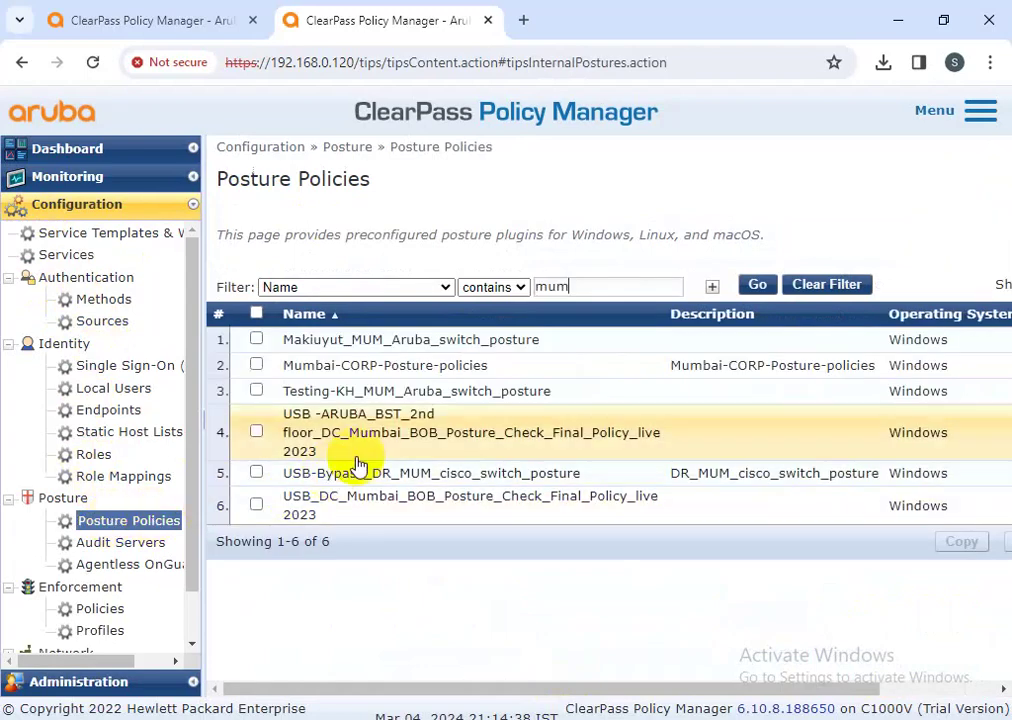
click(372, 368)
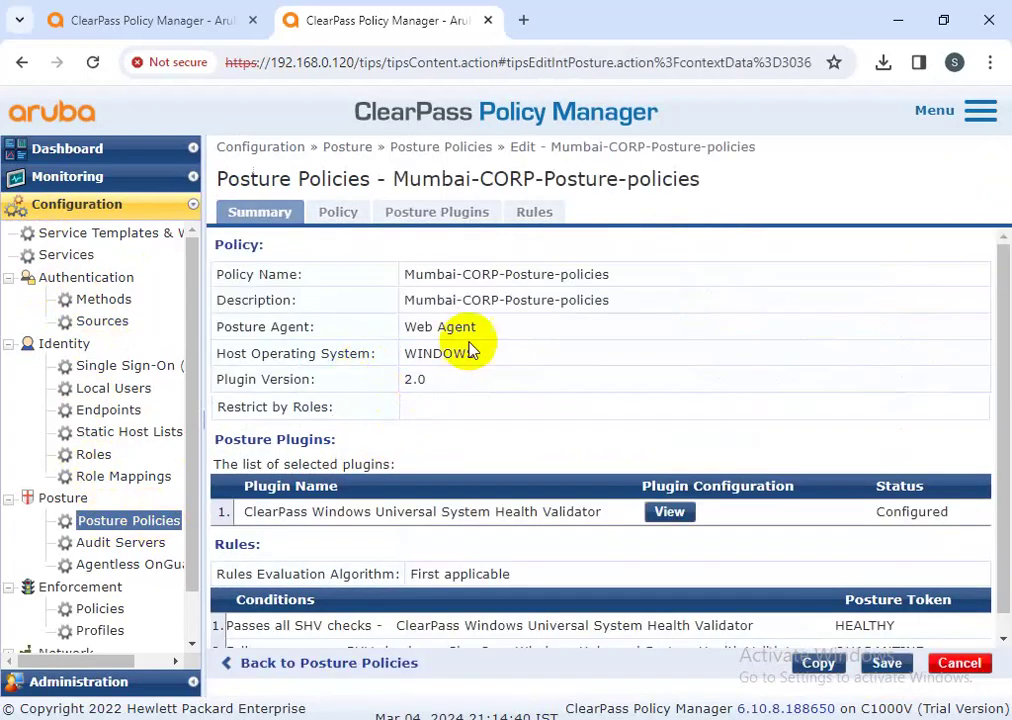
scroll(605, 391, down, 1)
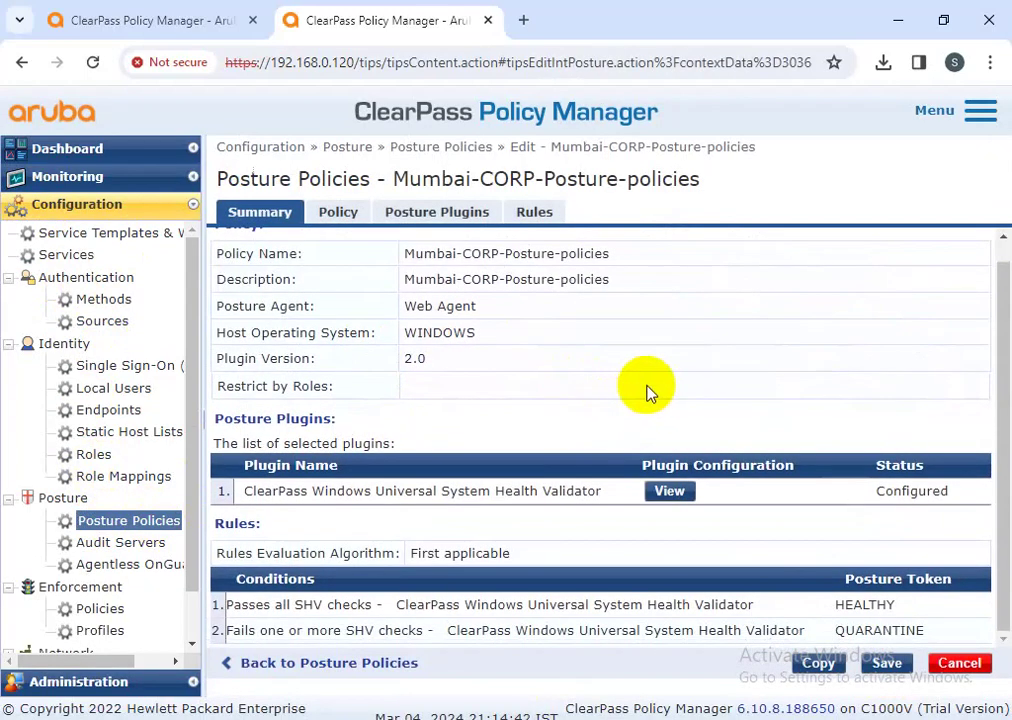